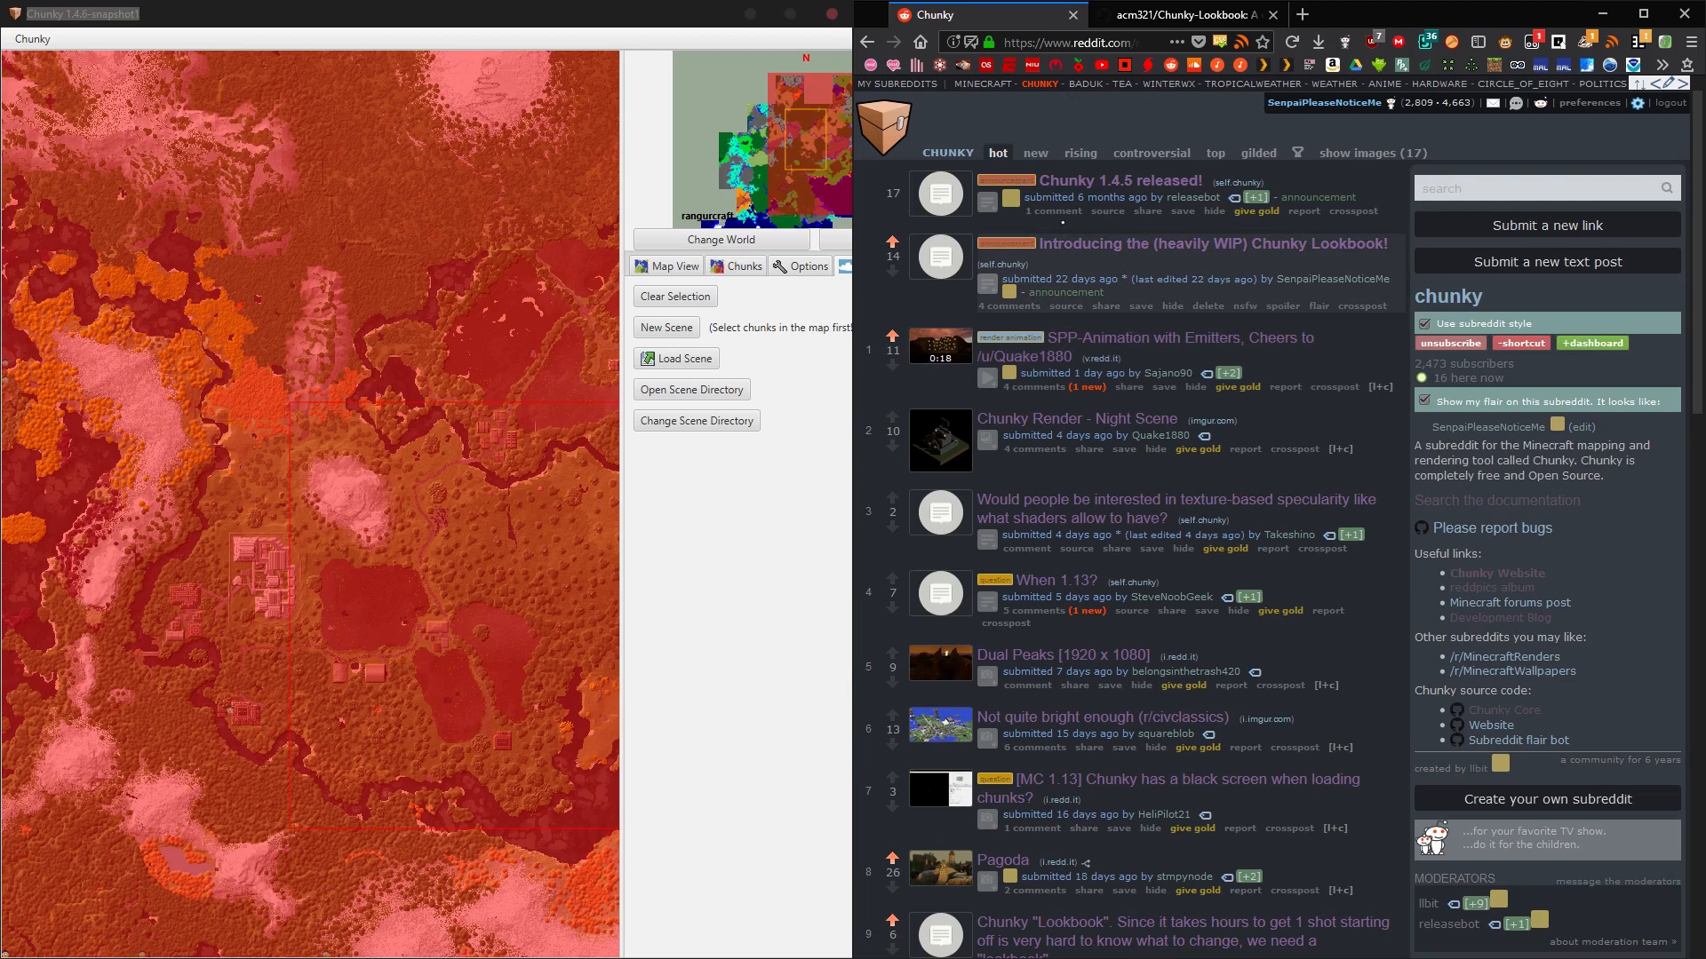
Open the Chunky Lookbook announcement post on the Chunky subreddit and read through its description and comments.
scroll(1036, 221, "down", 5)
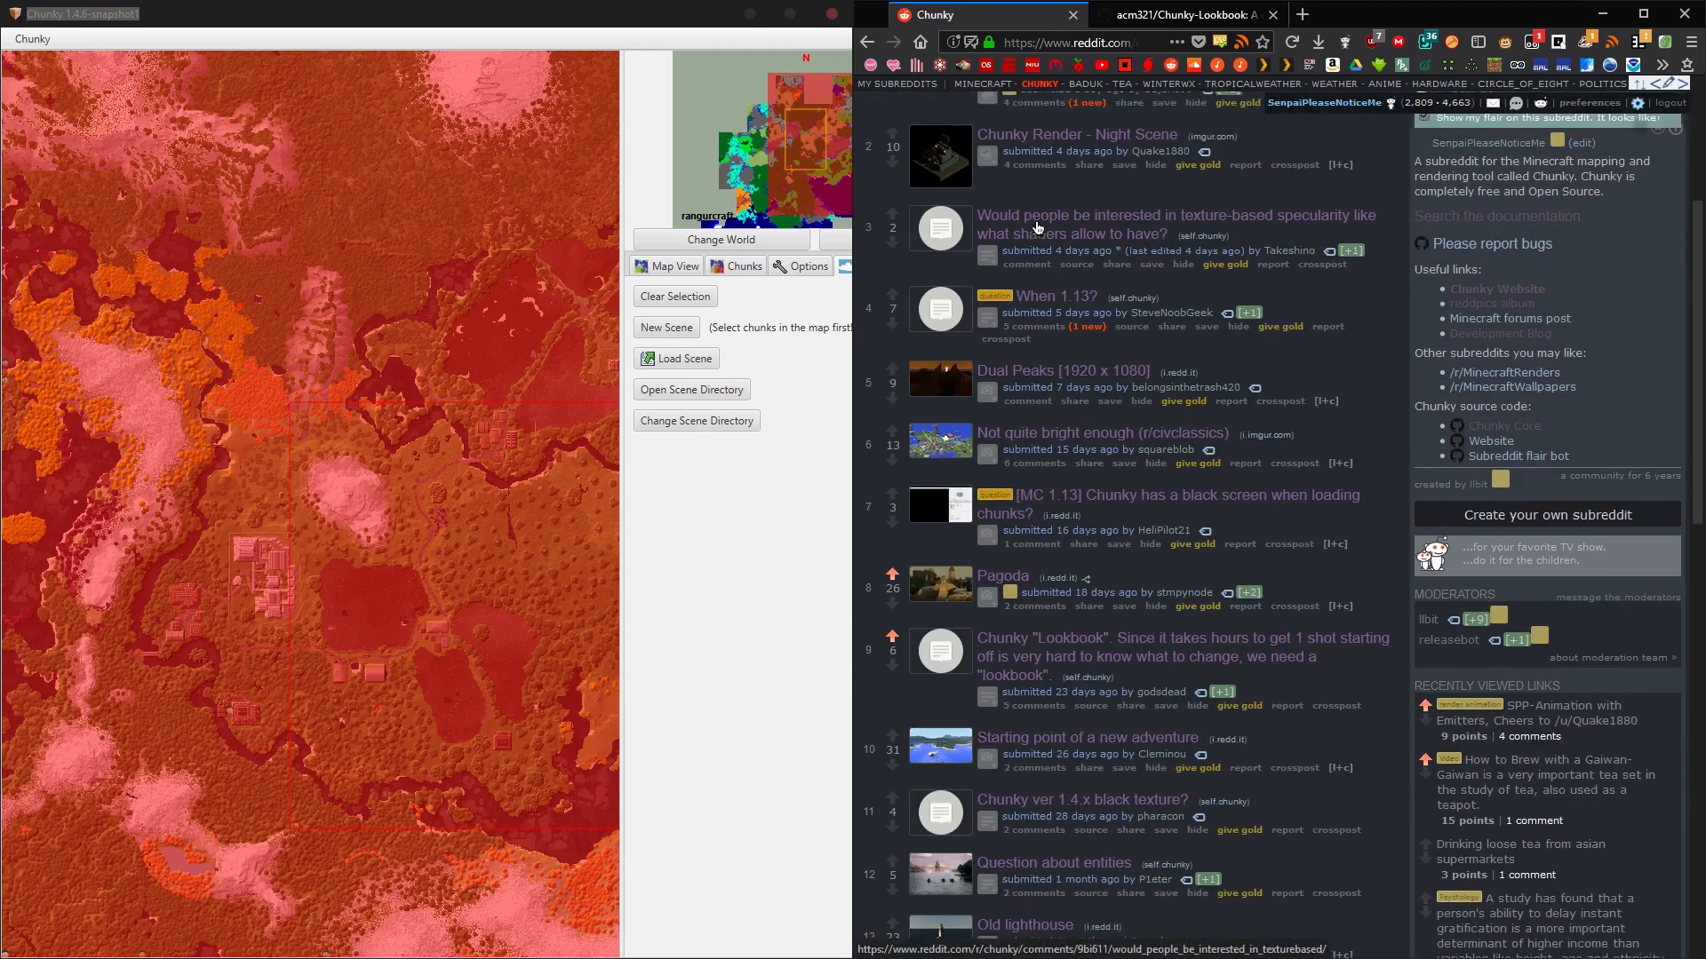
scroll(1021, 293, "up", 5)
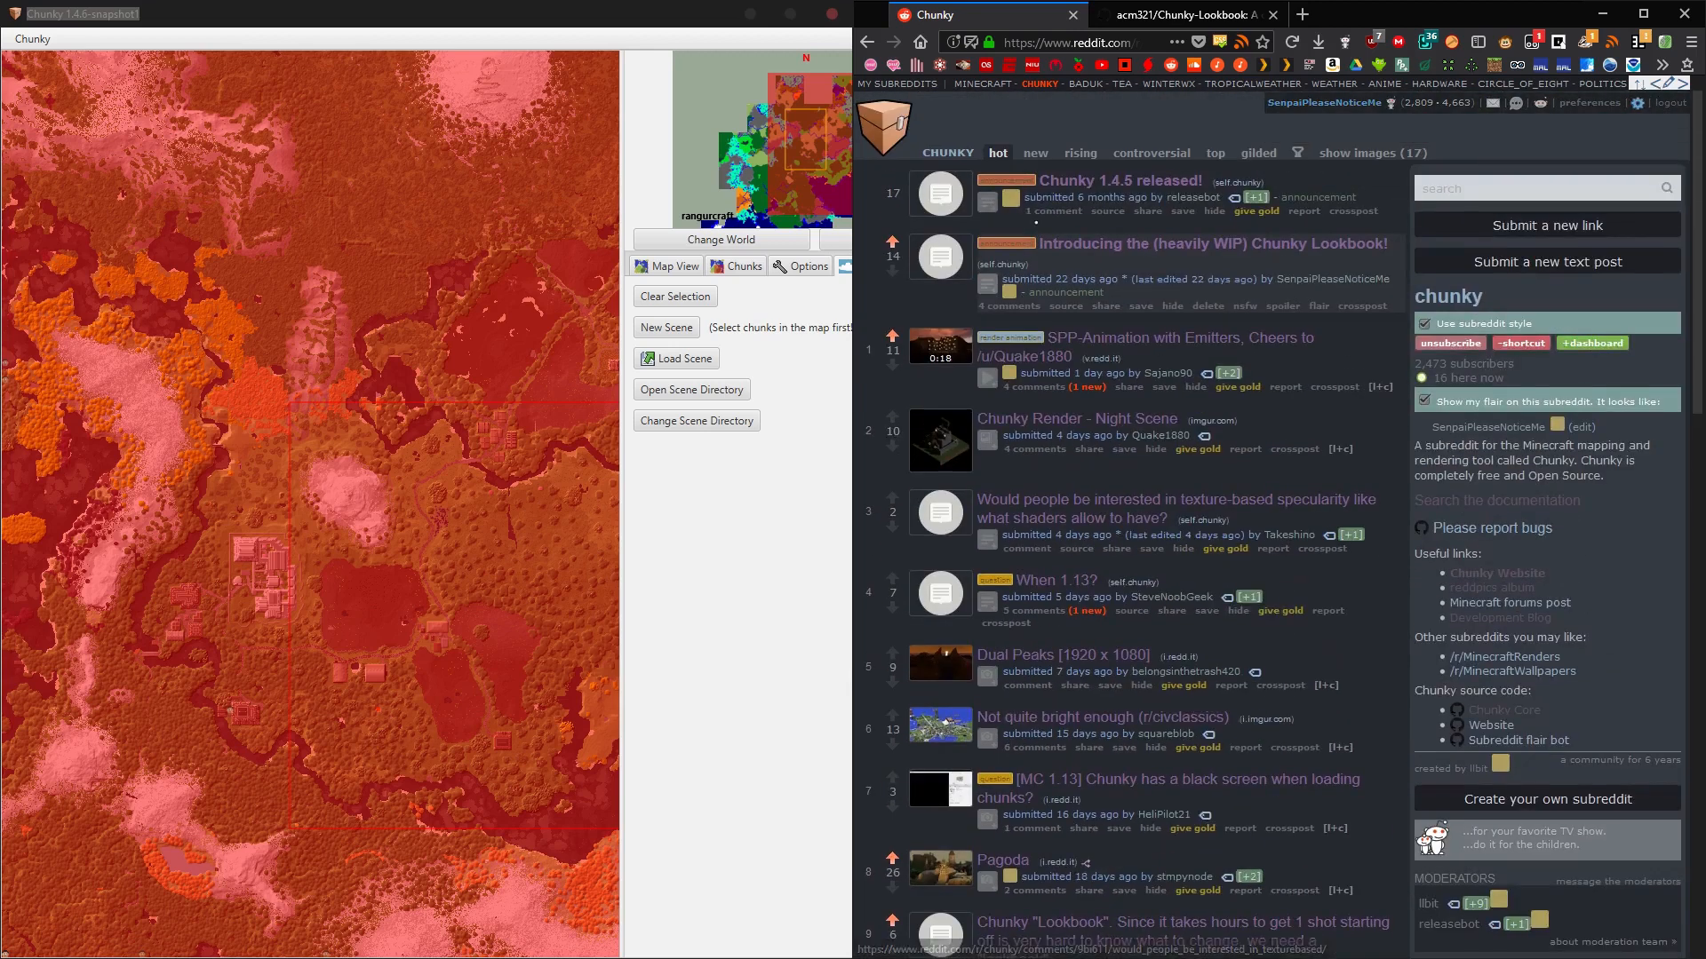
left_click(1013, 305)
scroll(997, 427, "down", 8)
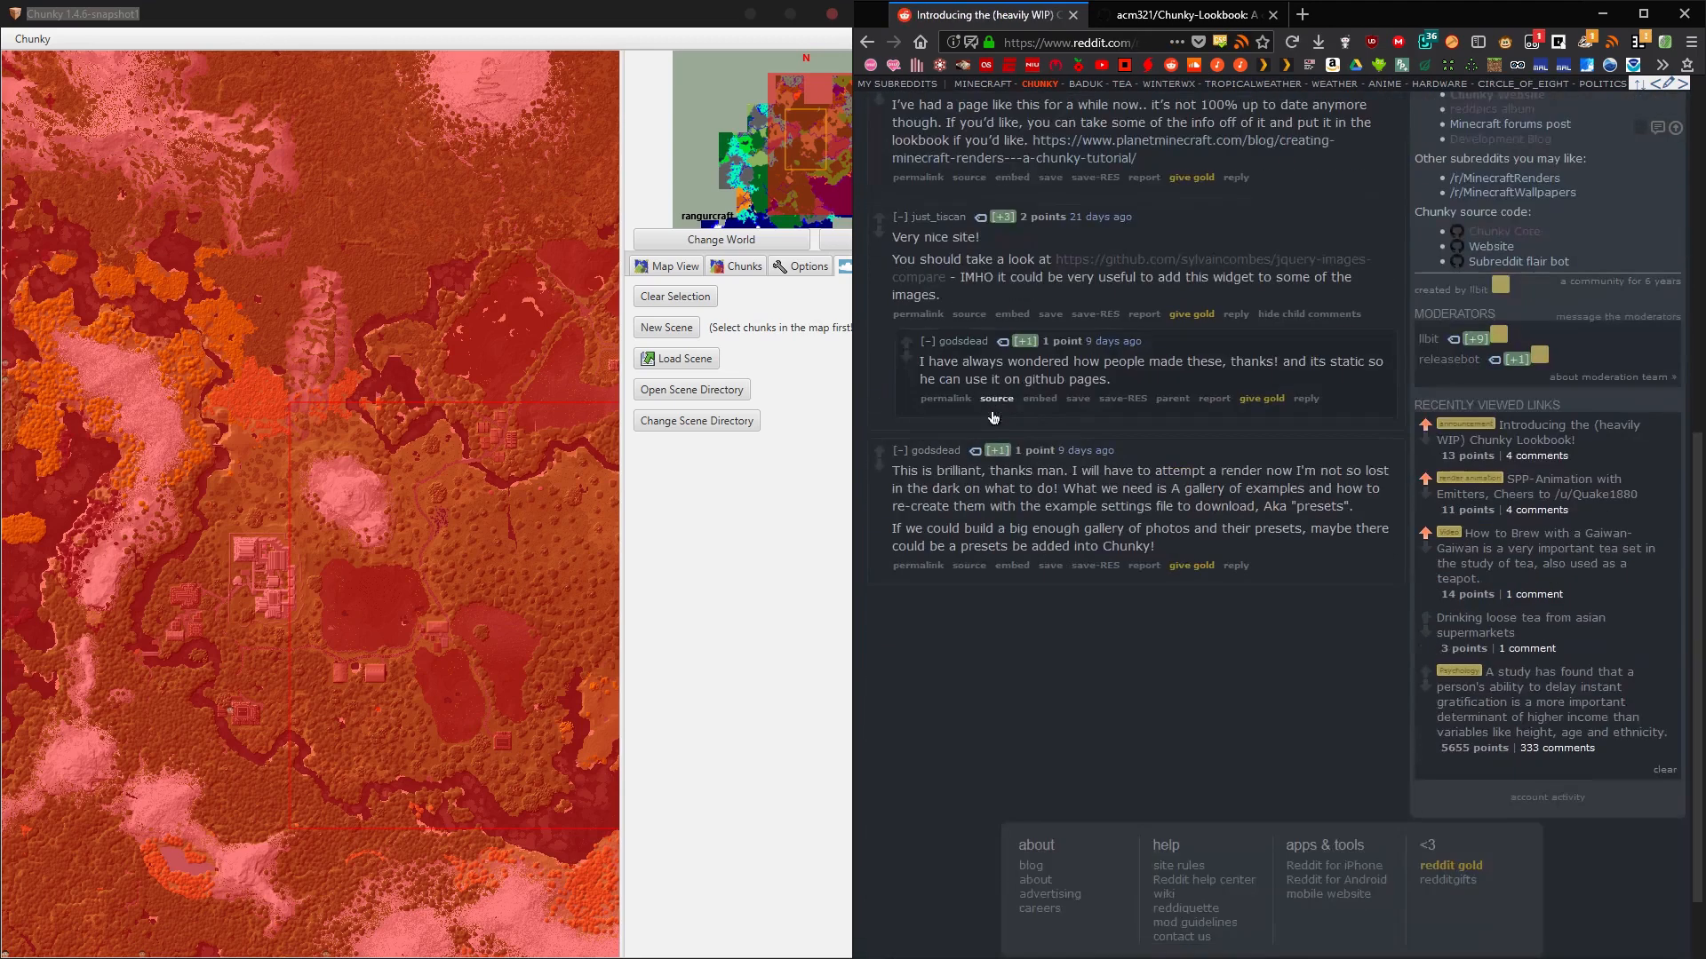
scroll(992, 405, "up", 8)
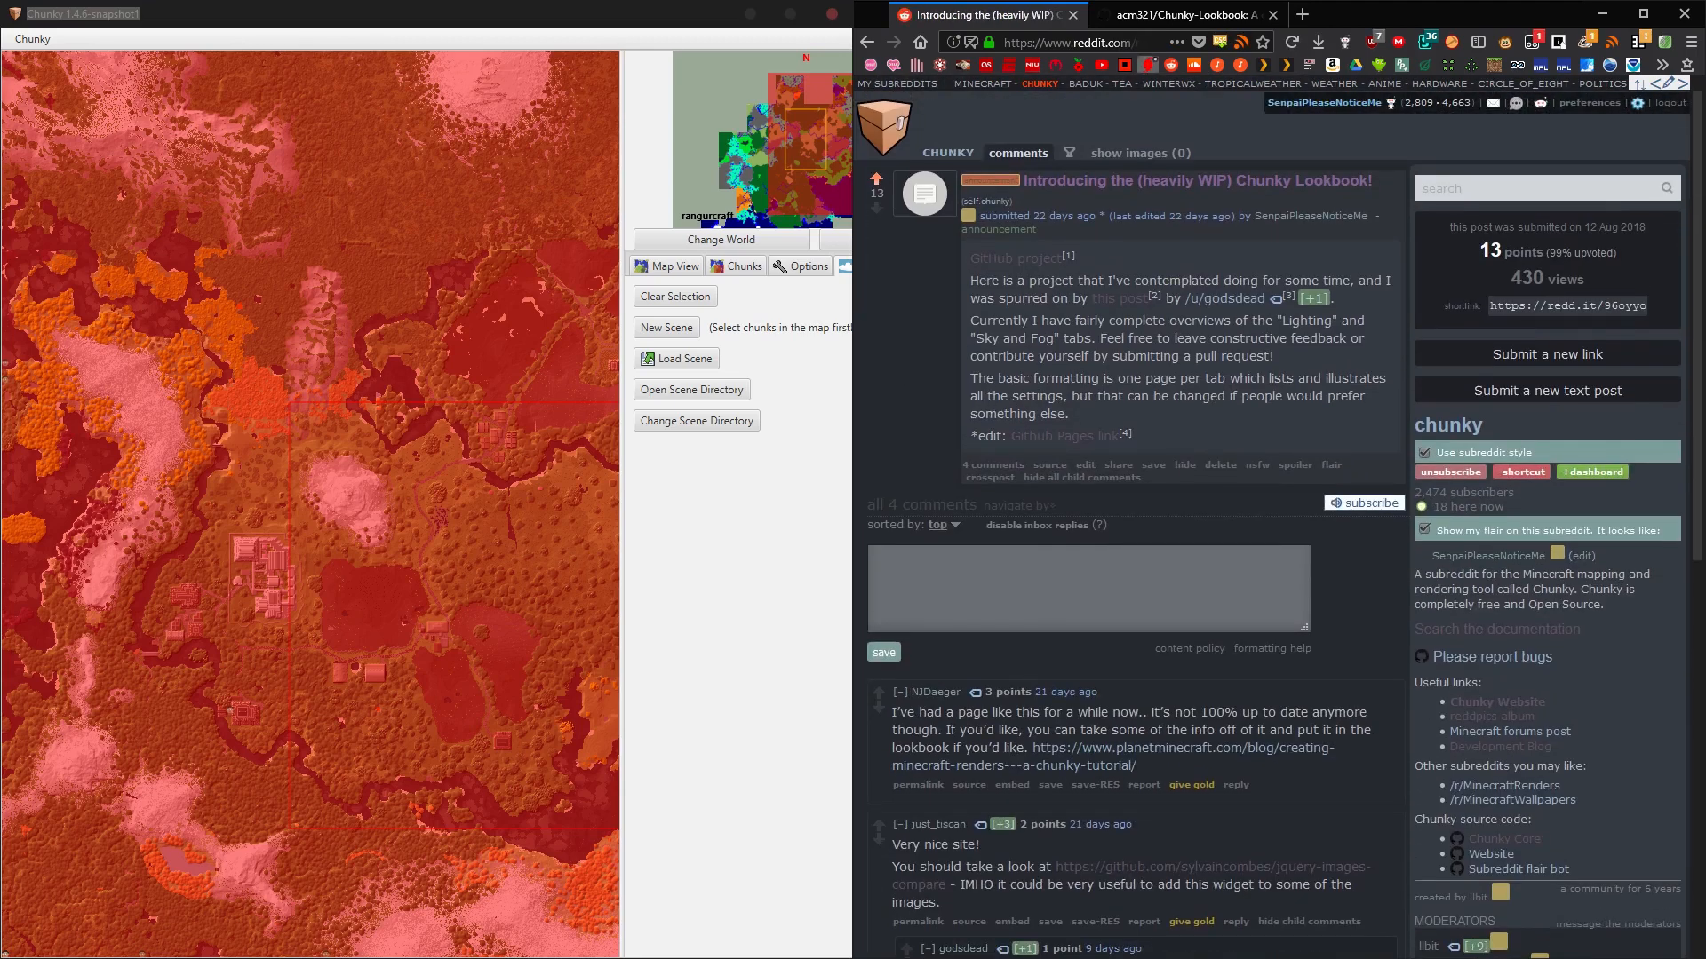
Switch to the Chunky-Lookbook GitHub repository and review its file list, FAQ and to-do sections.
left_click(1155, 15)
scroll(1143, 430, "down", 6)
scroll(1142, 430, "up", 6)
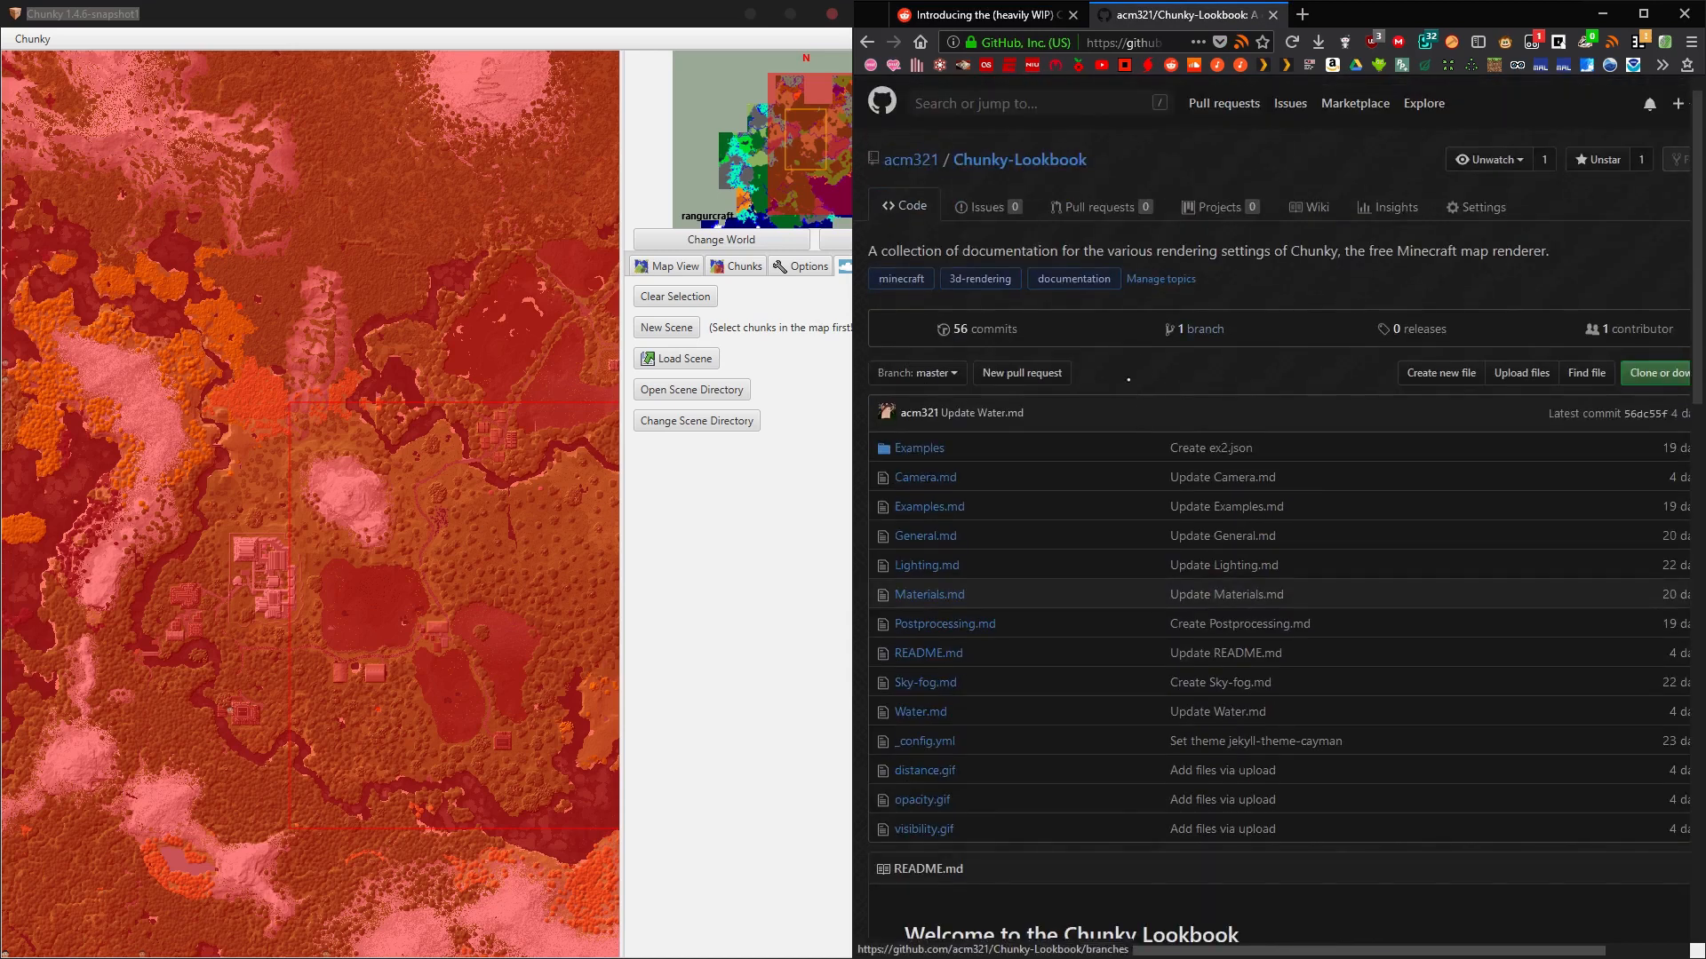
scroll(1144, 386, "down", 10)
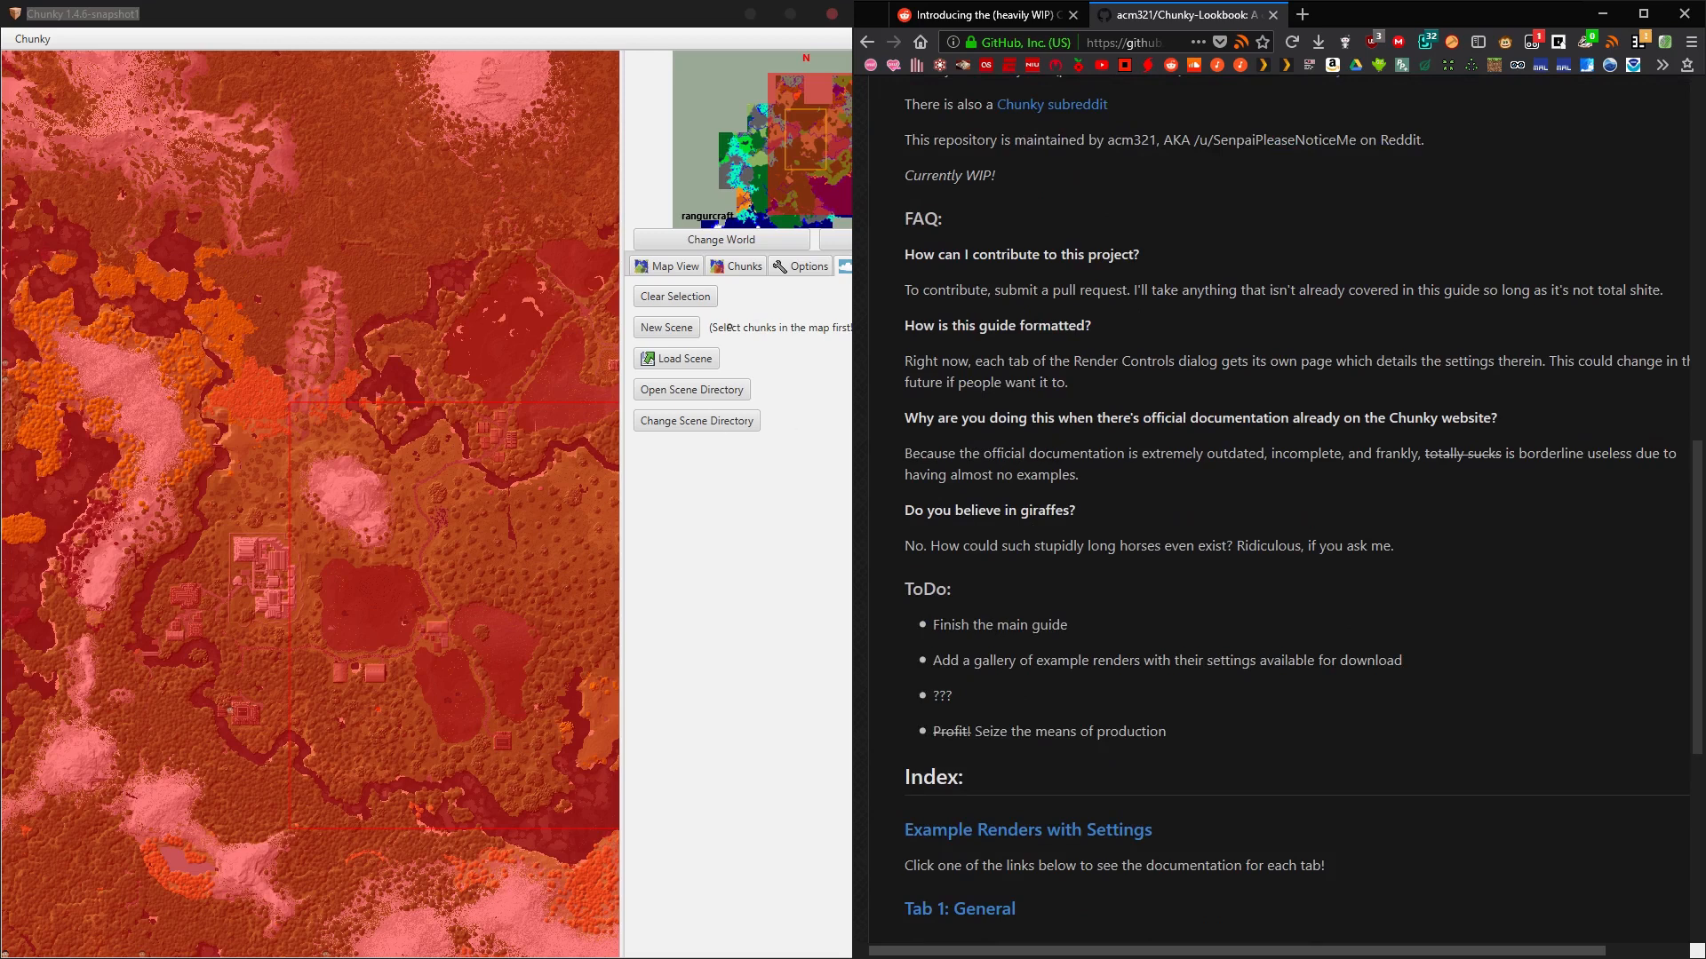
Switch to Chunky and create a new scene from the selected chunks.
left_click(654, 328)
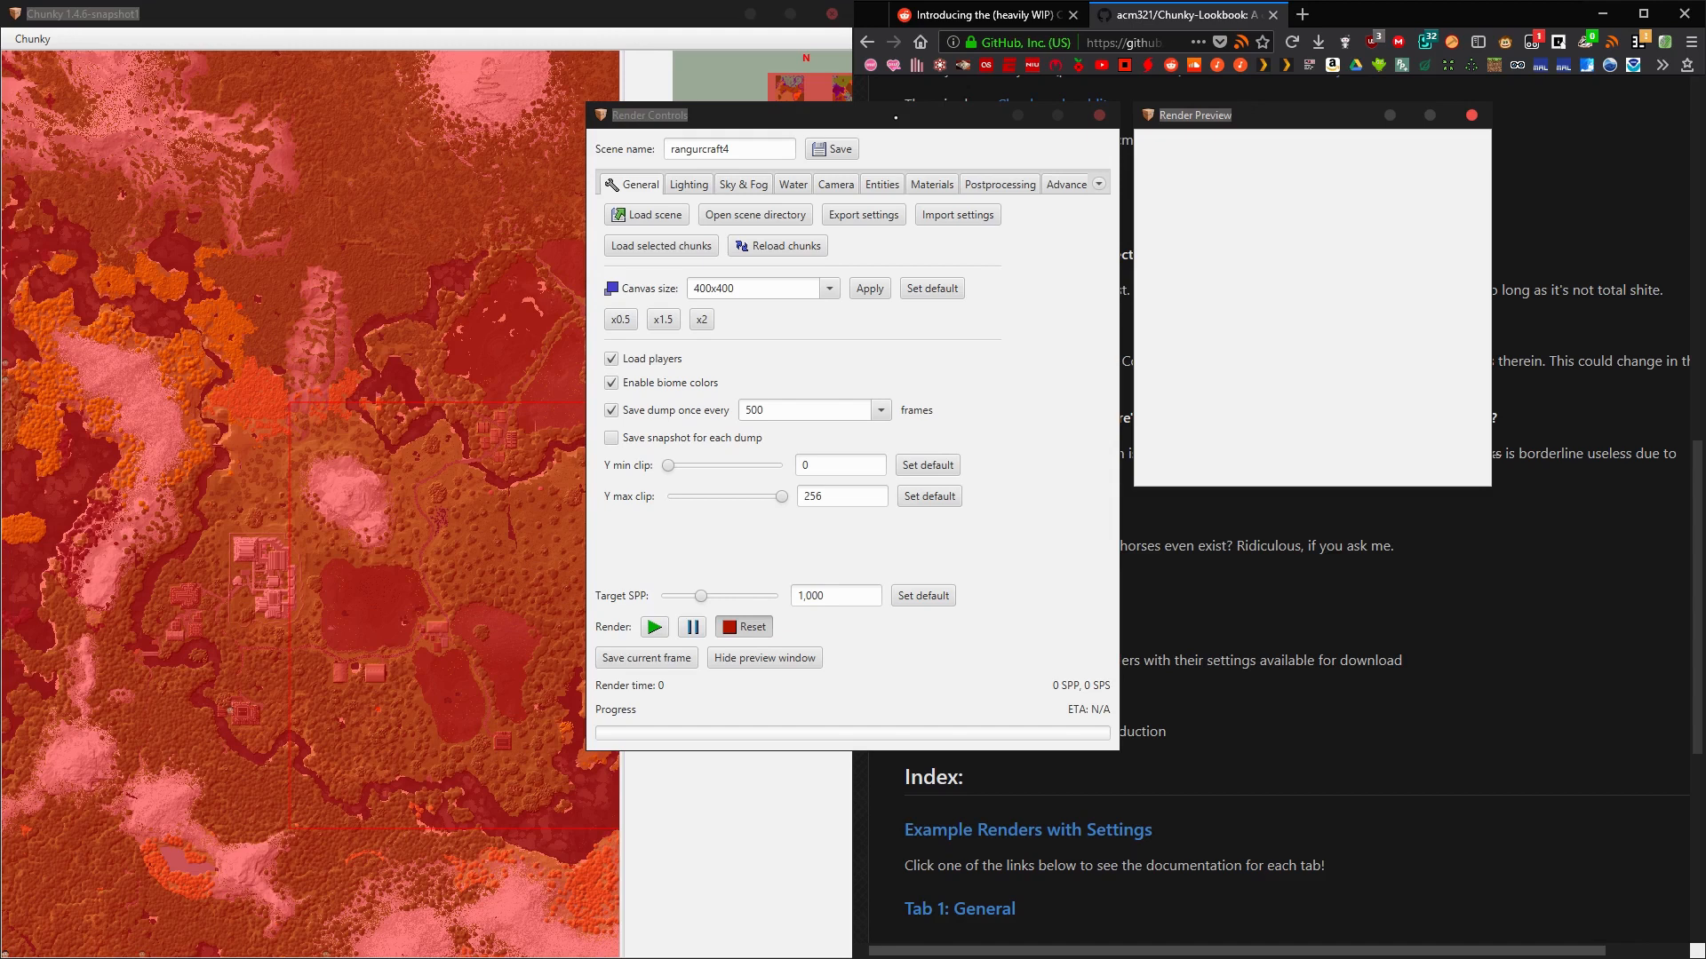
Return to the lookbook in the browser, open the Tab 2: Lighting page from its index and look over the Lighting tab screenshot.
left_click(1355, 595)
scroll(1244, 568, "down", 5)
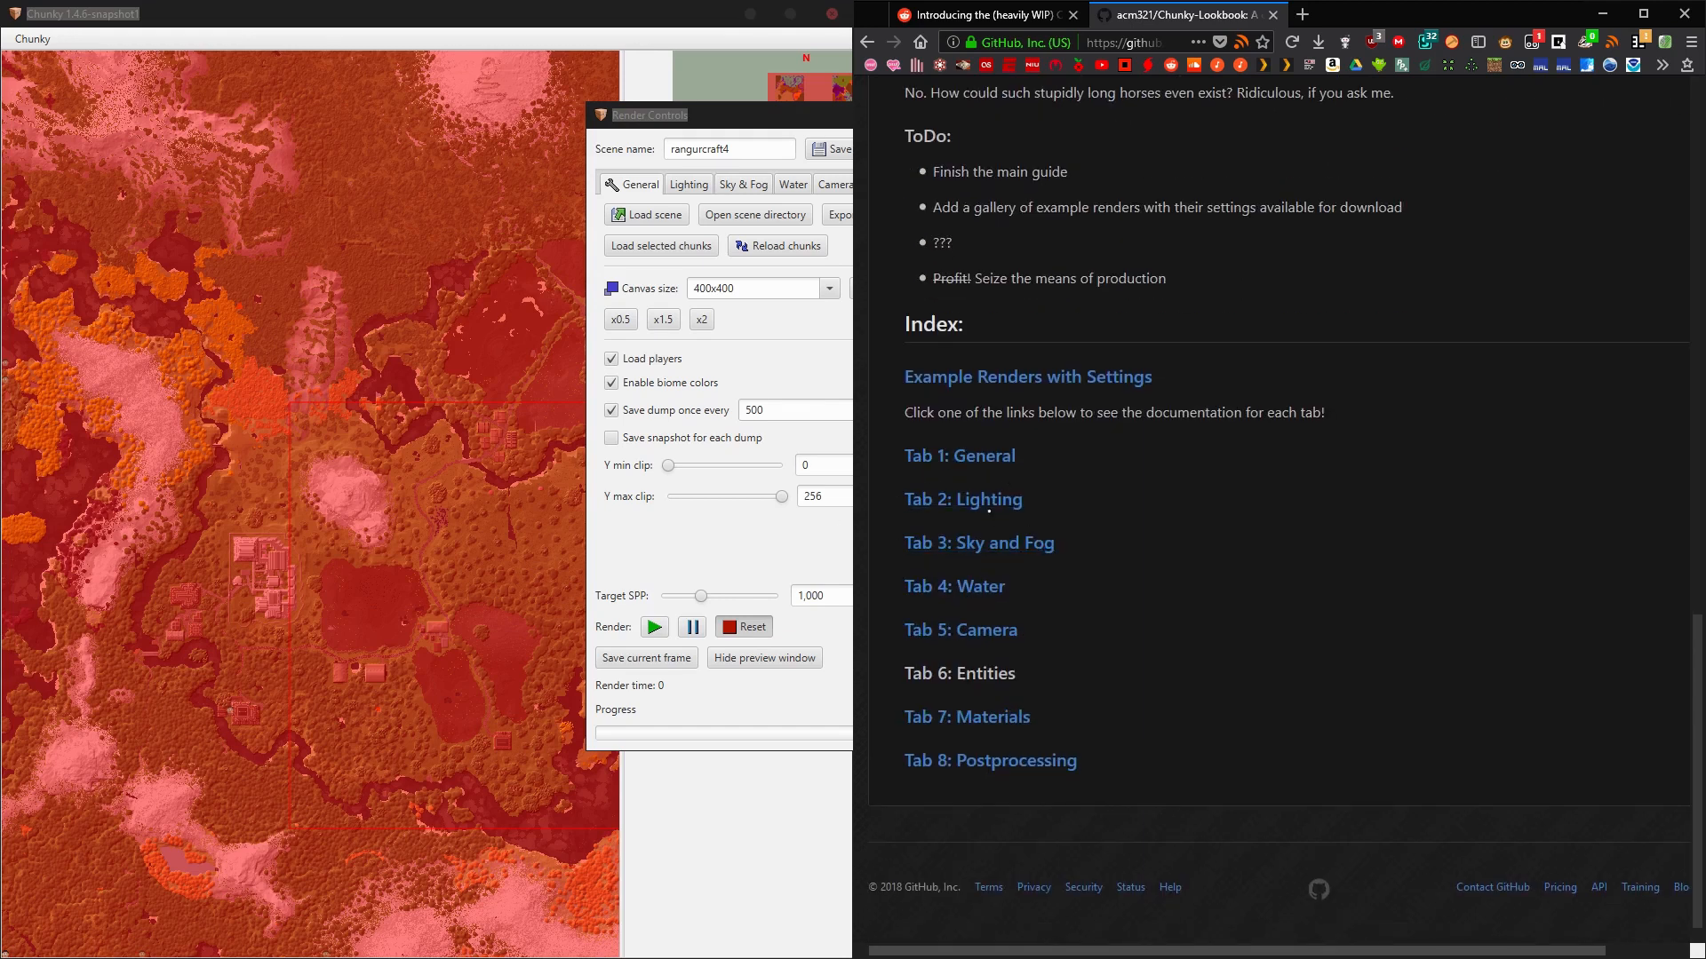
left_click(988, 506)
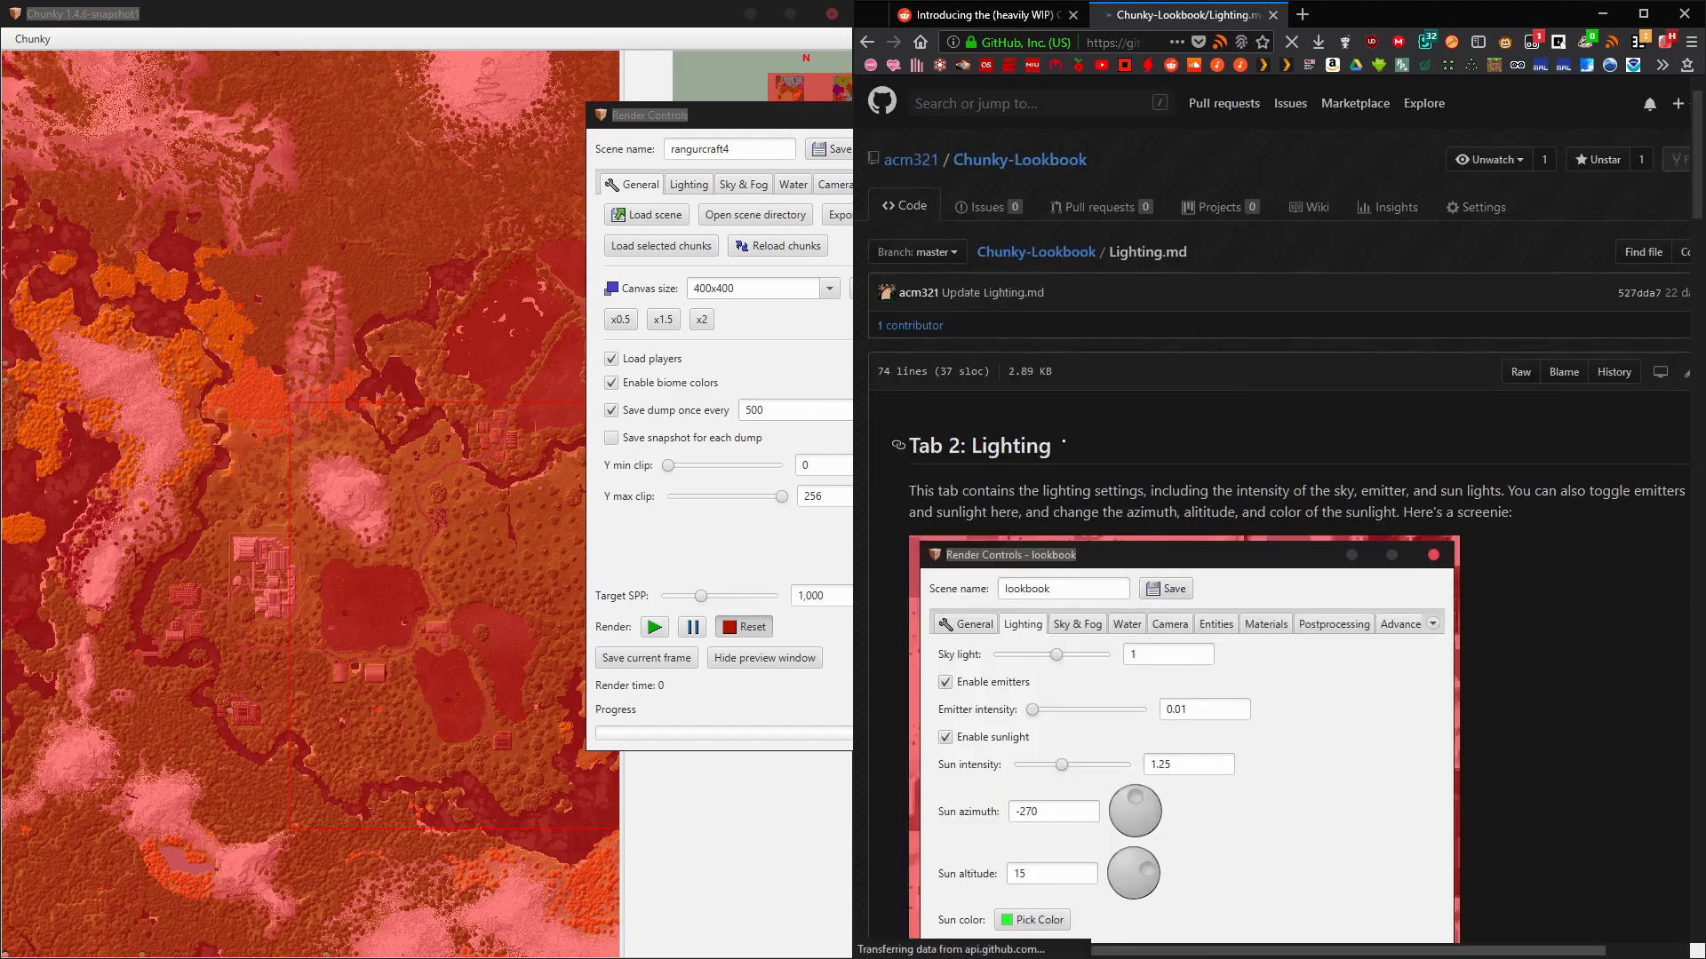
scroll(1064, 441, "down", 5)
scroll(1060, 449, "up", 5)
scroll(1064, 442, "down", 4)
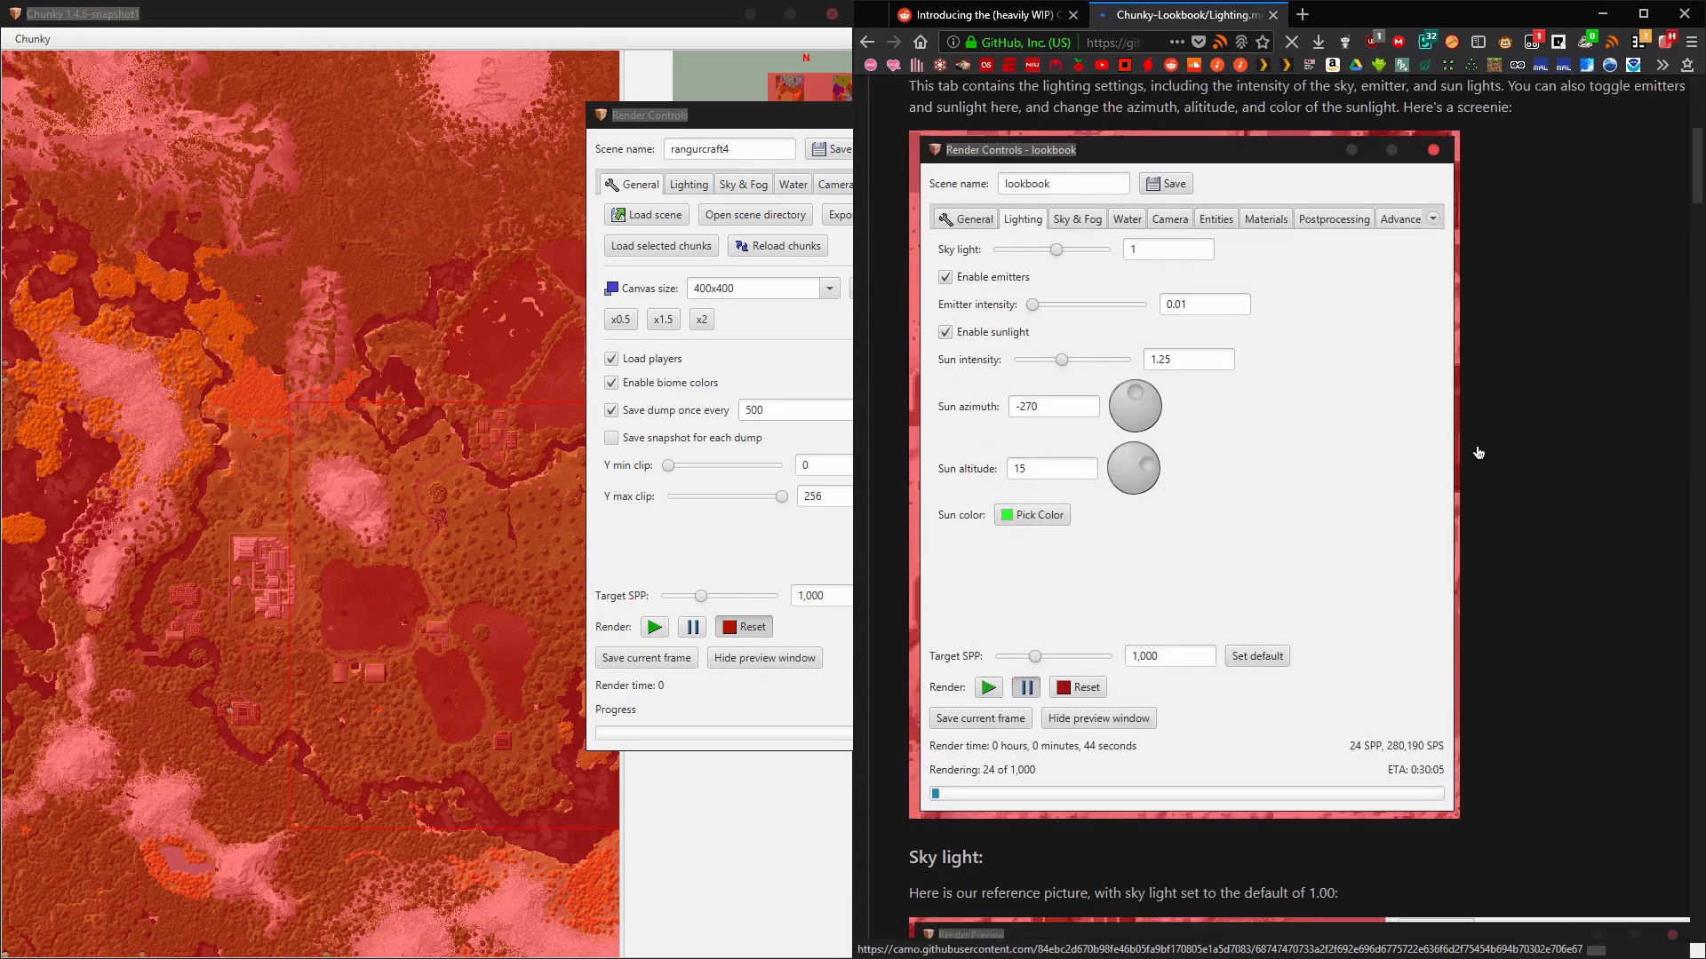
scroll(1477, 453, "down", 7)
scroll(1478, 453, "up", 5)
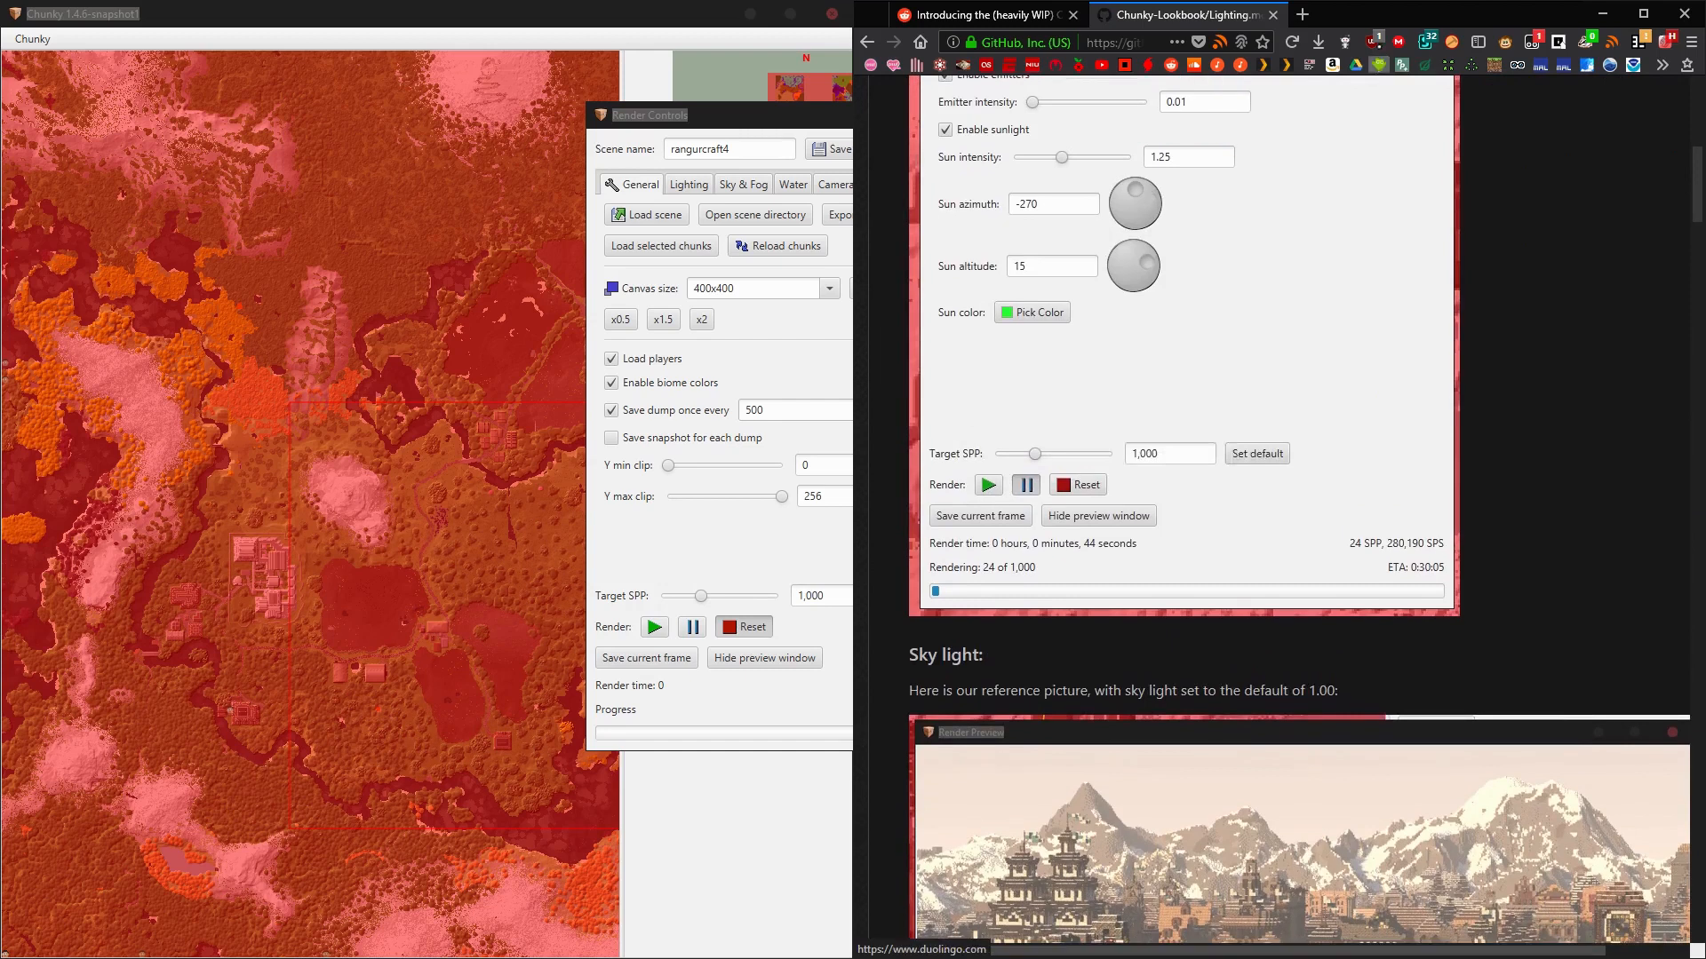
Maximize the browser window and skim the whole Lighting page with its example renders.
left_click_drag(1384, 15, 679, 0)
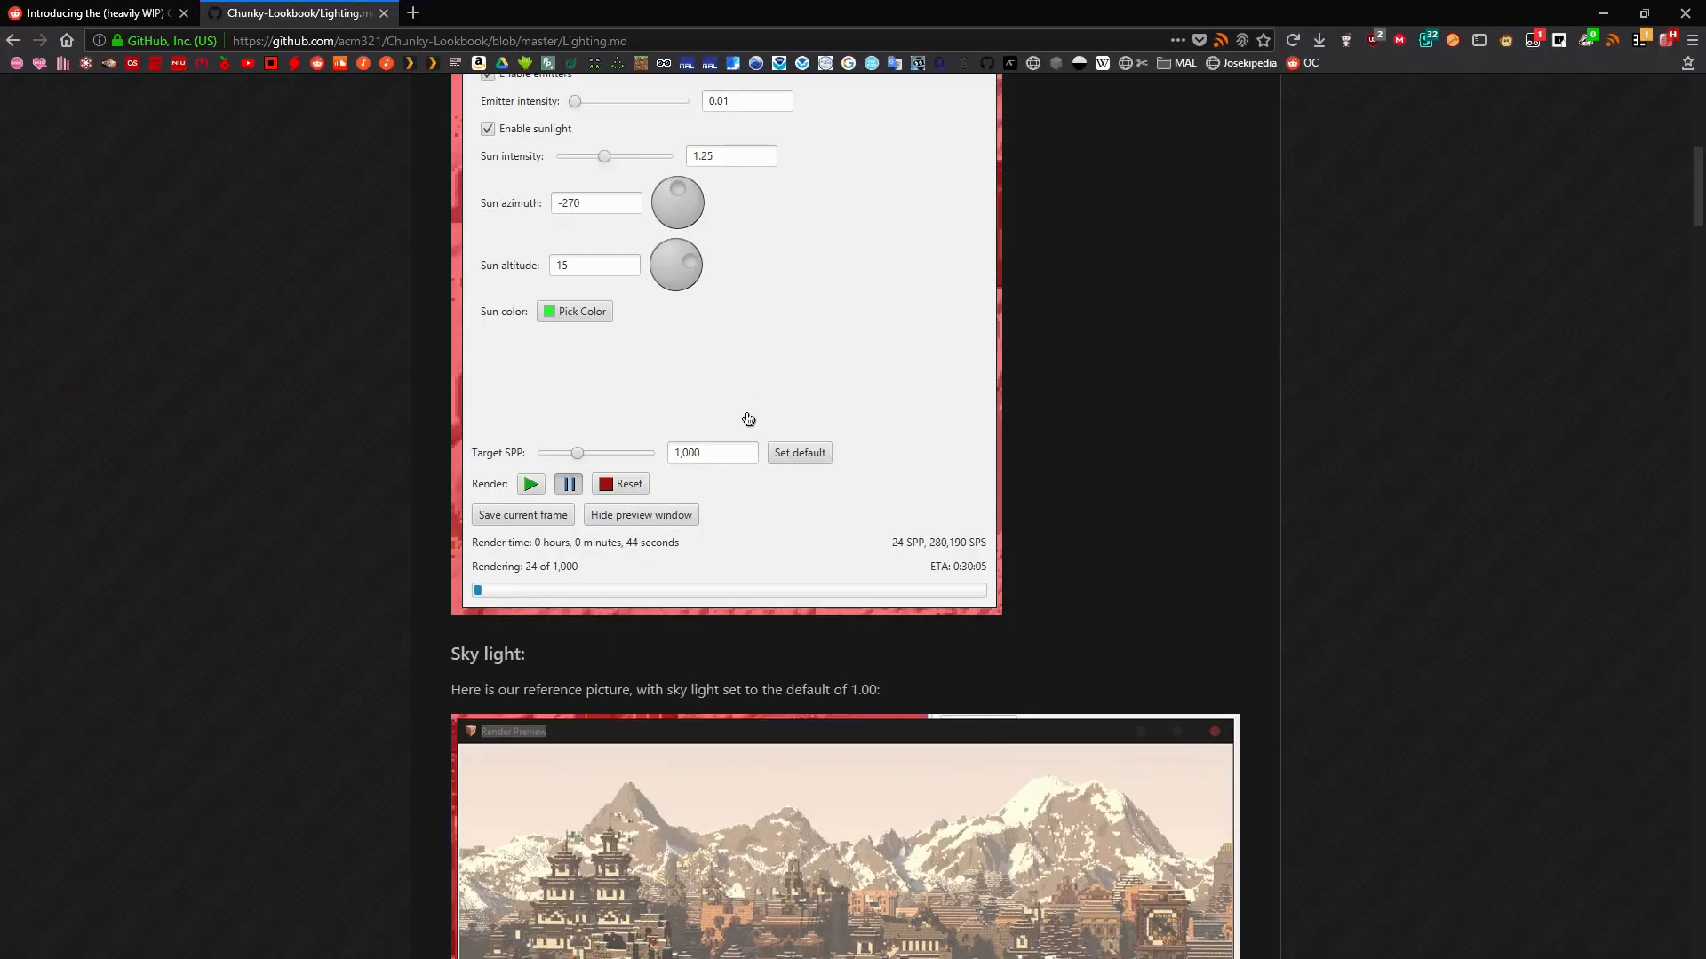
scroll(321, 268, "up", 5)
scroll(320, 268, "down", 15)
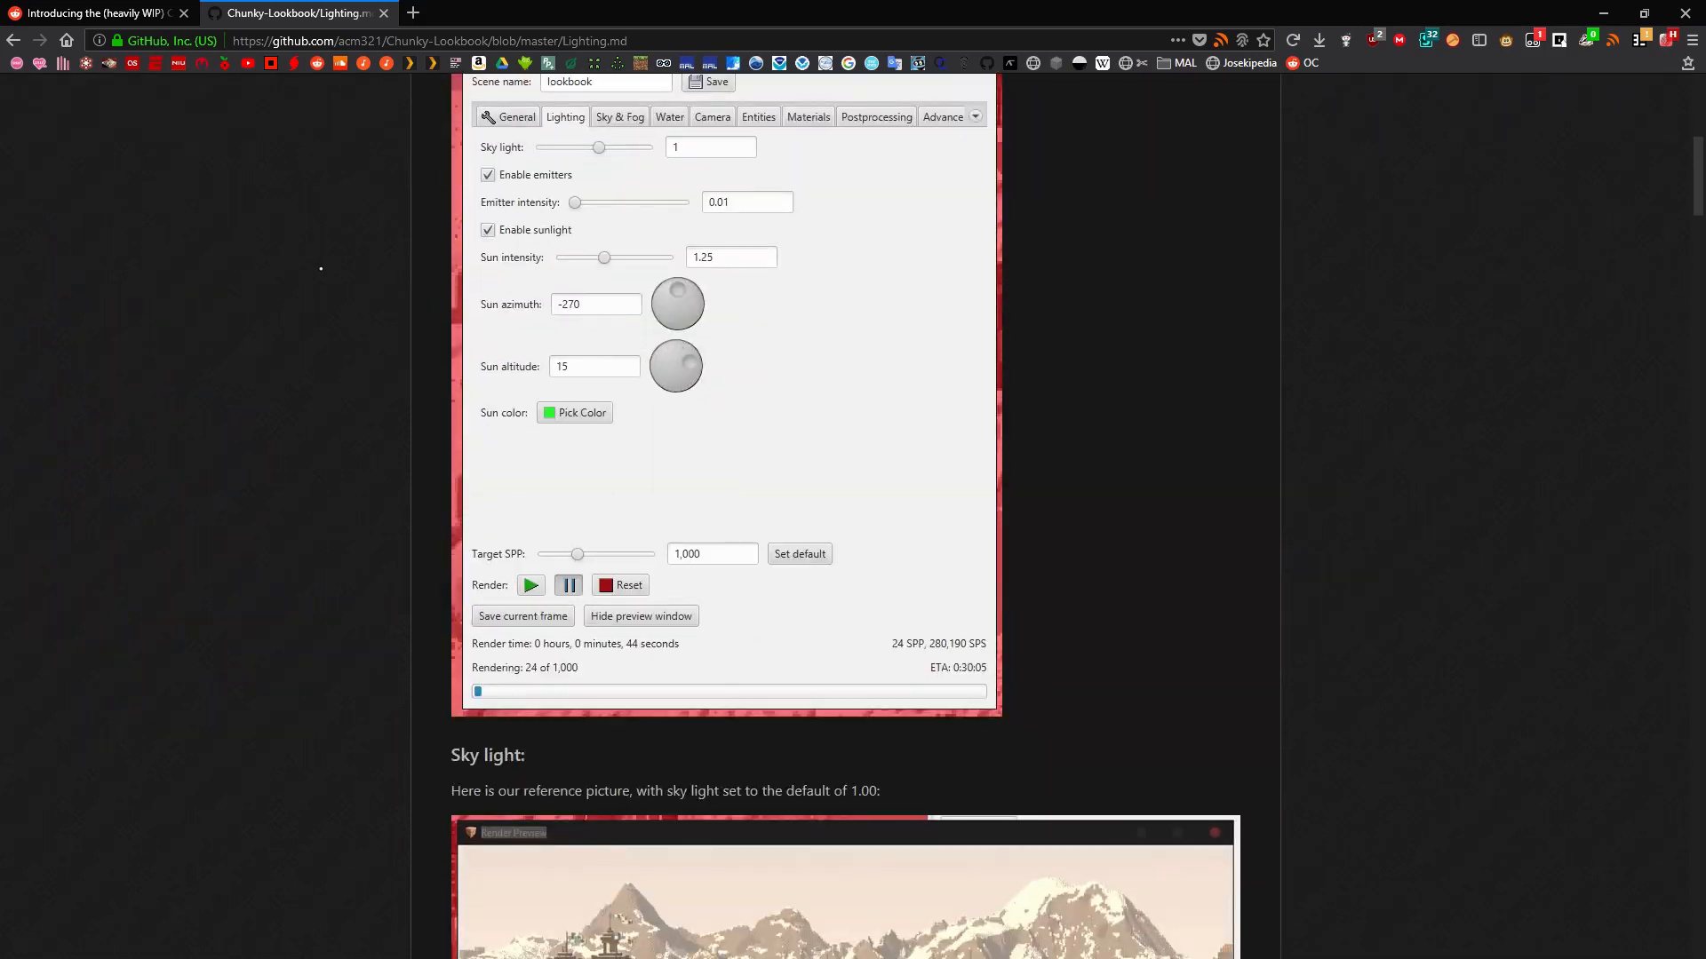
scroll(320, 268, "up", 15)
scroll(320, 267, "down", 20)
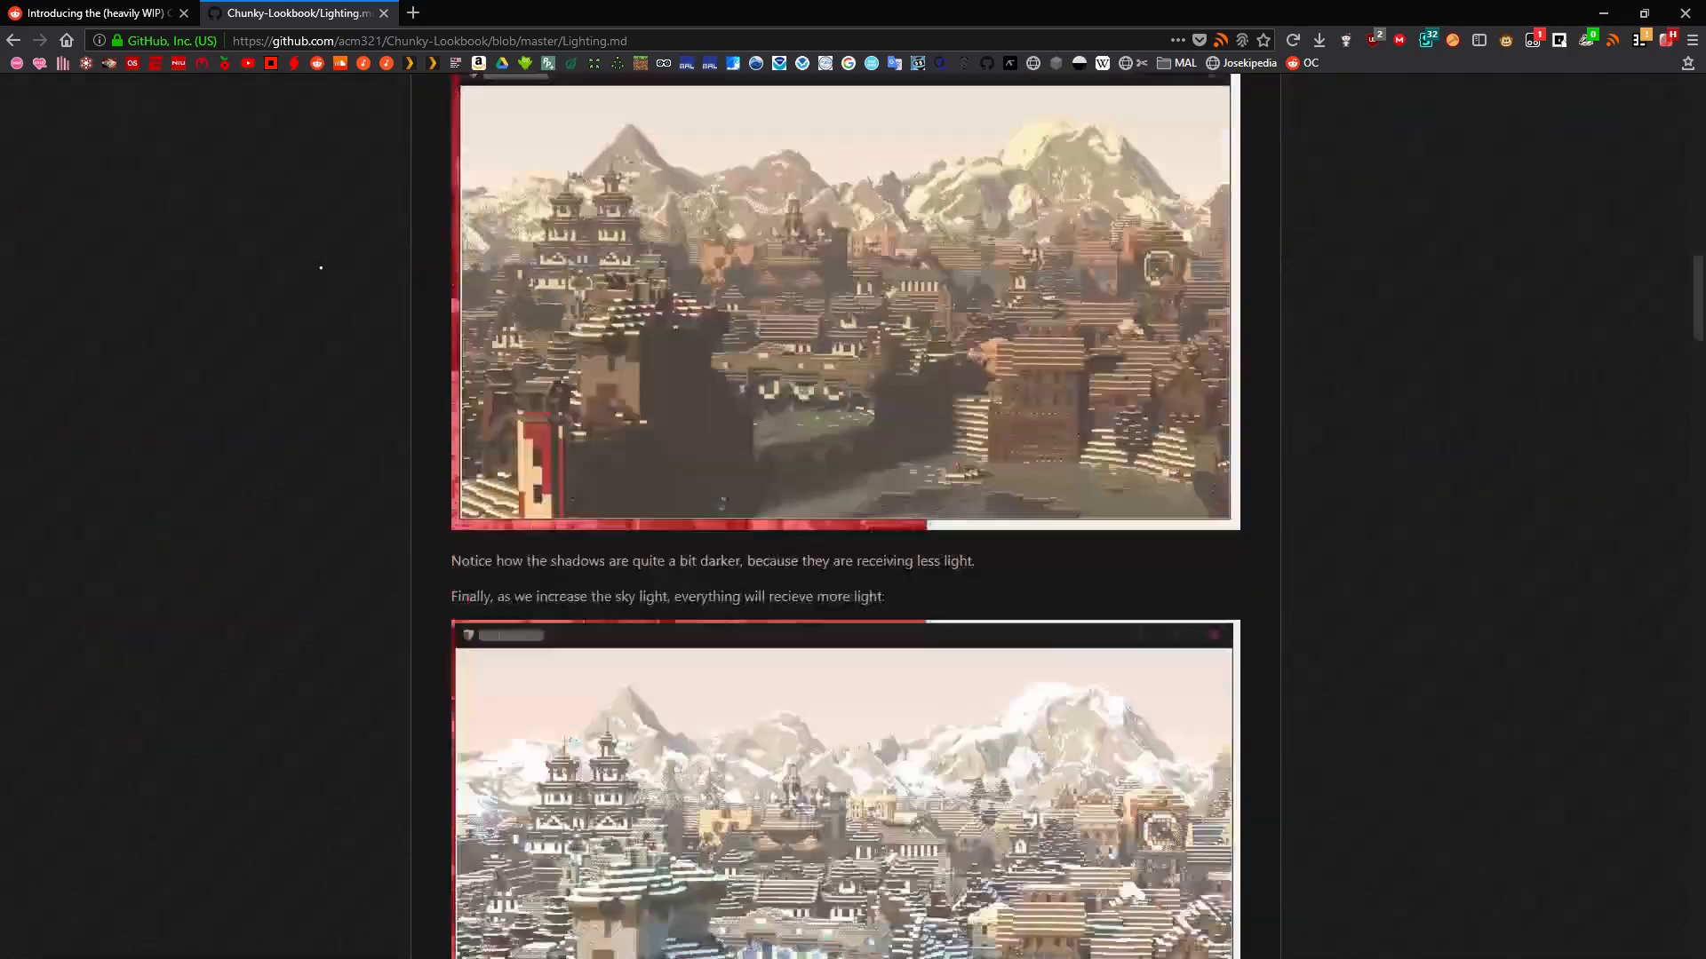
scroll(321, 267, "down", 20)
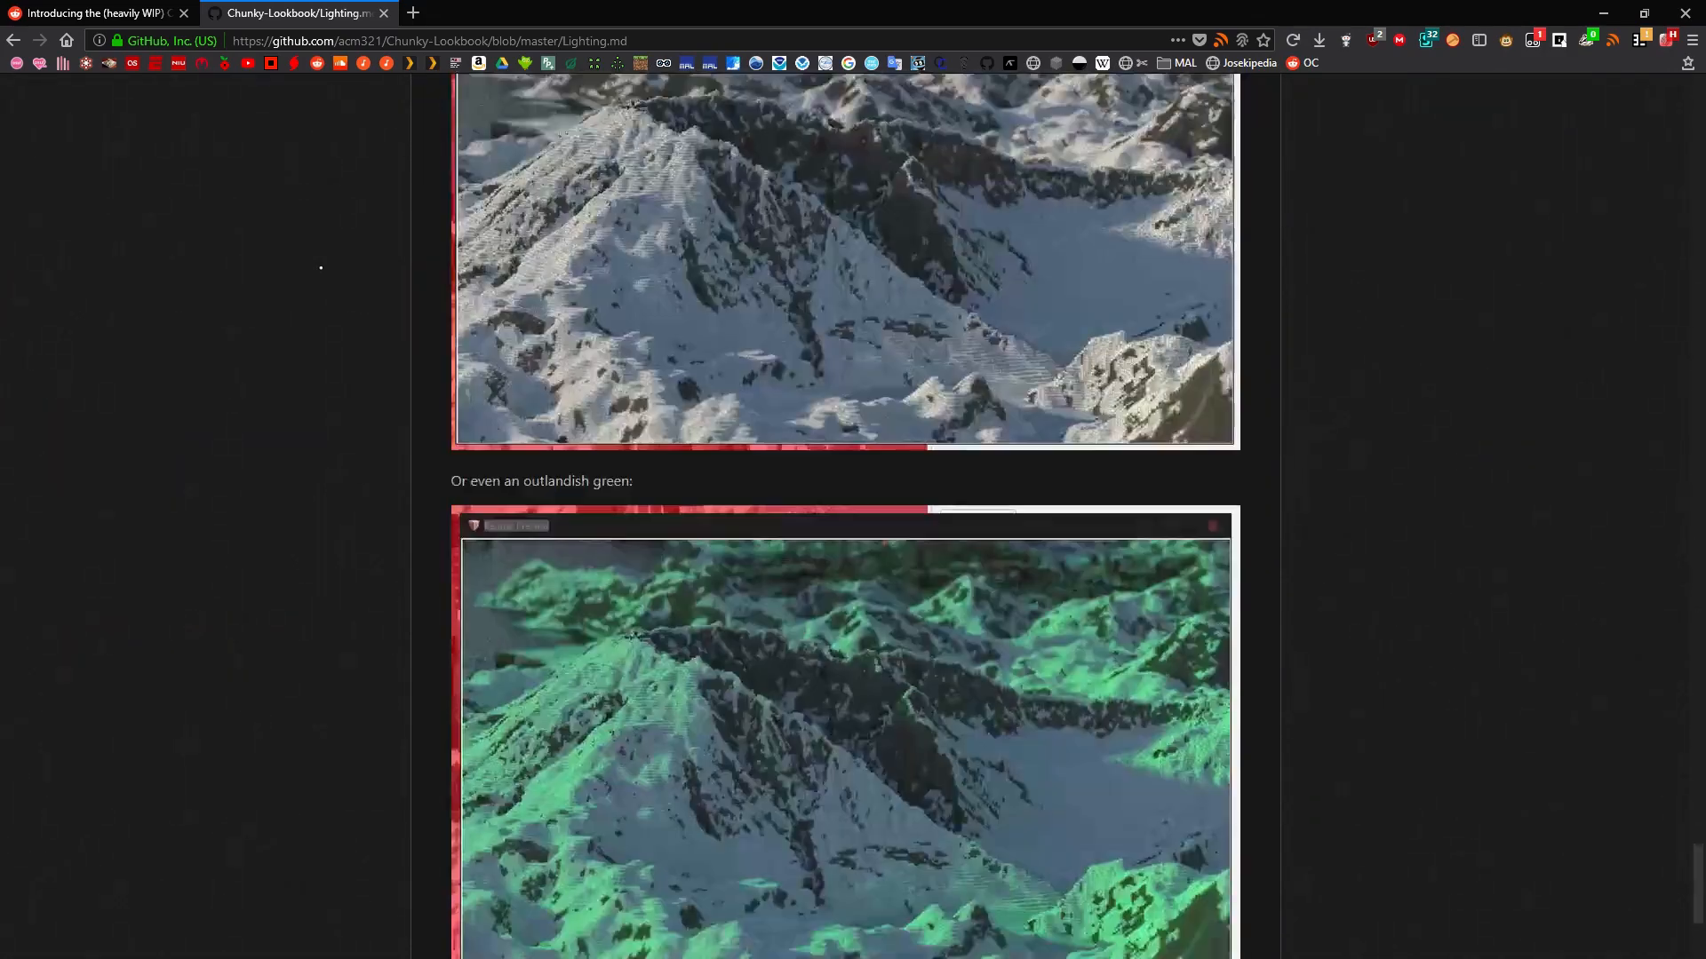
scroll(320, 268, "up", 15)
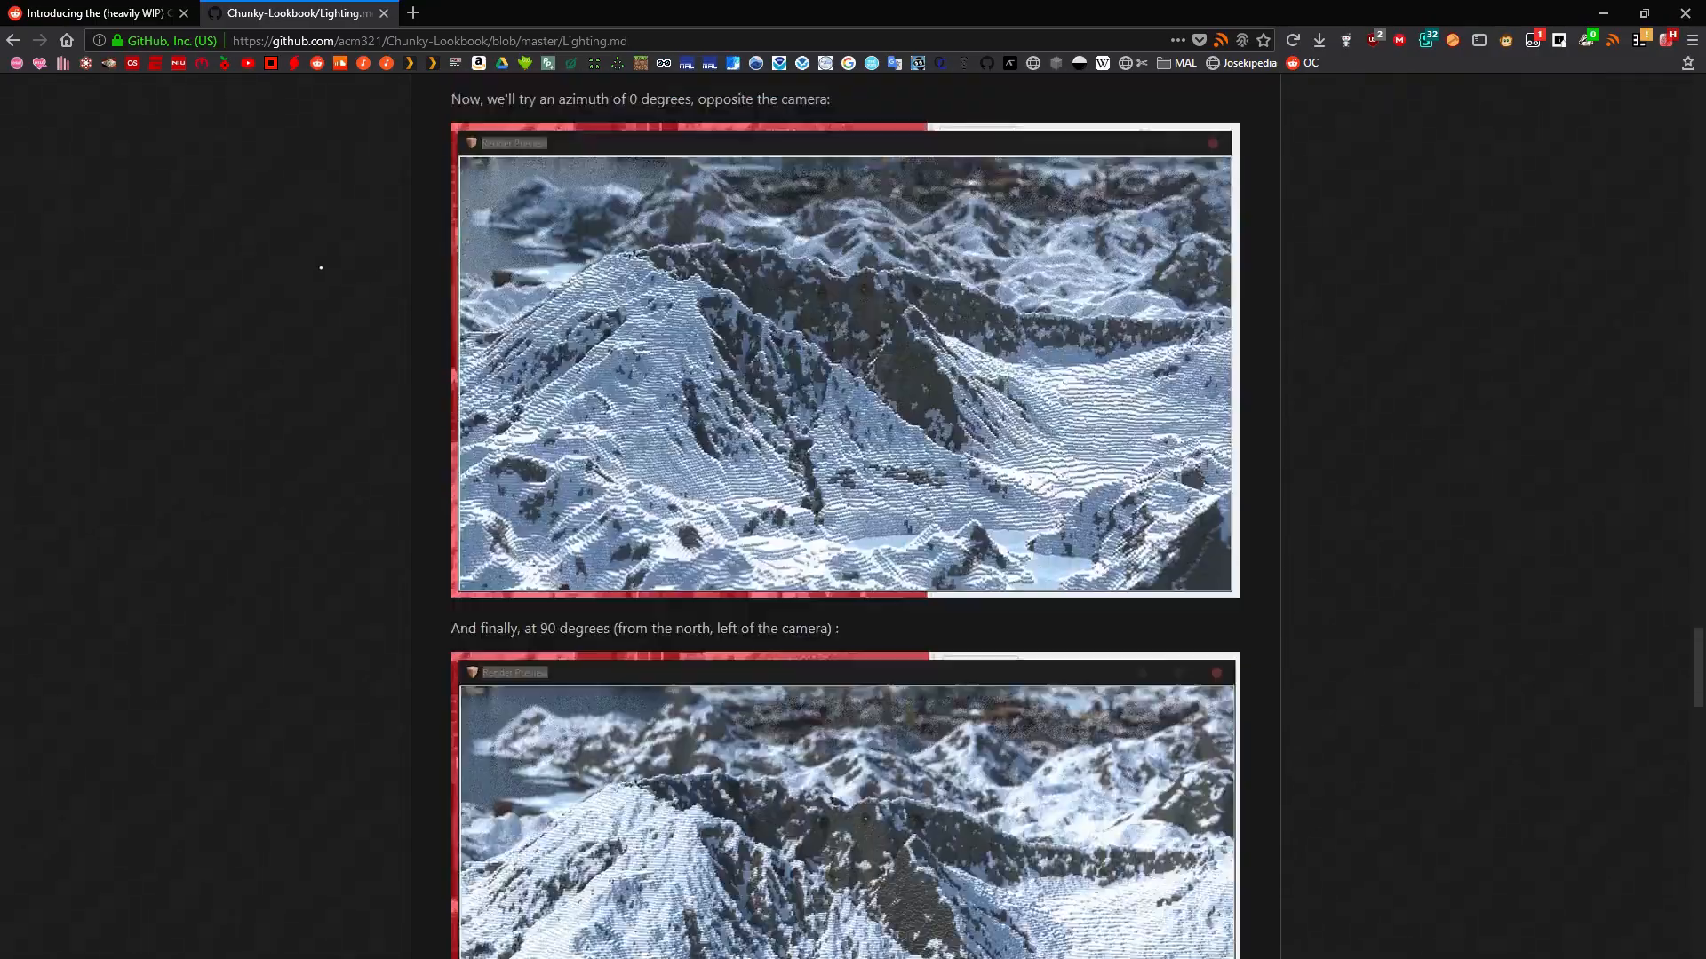
scroll(321, 268, "up", 15)
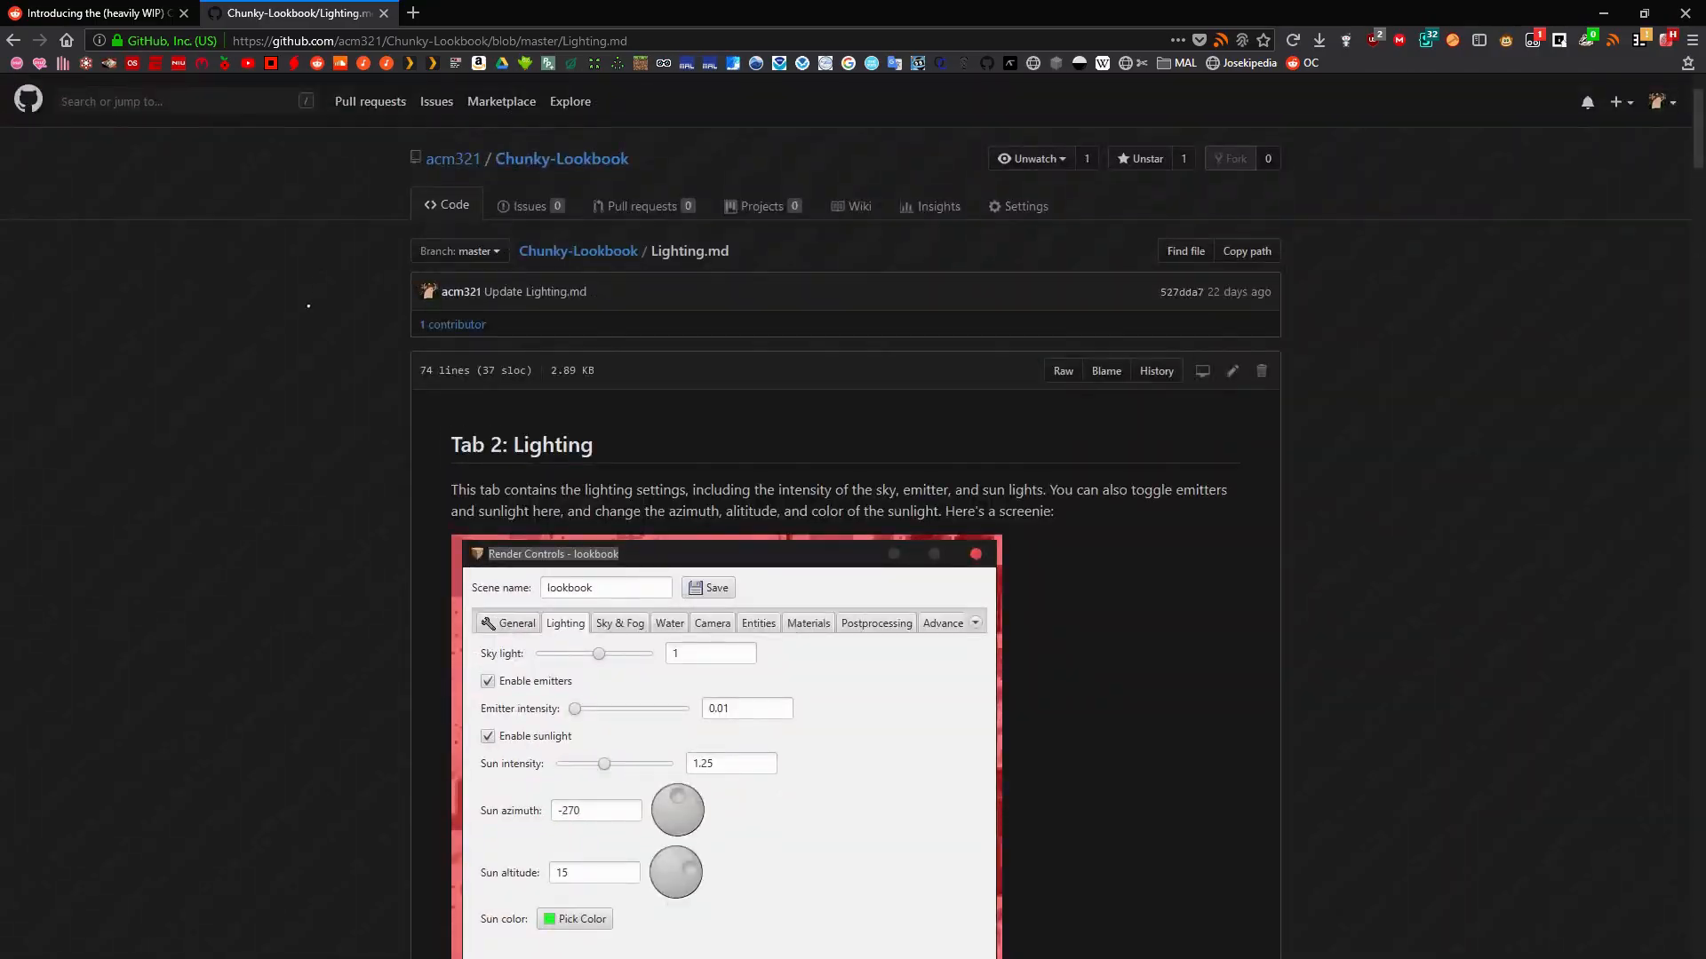
Examine how the Lighting page is organized, from the sky light section down to the sun color examples.
scroll(309, 307, "down", 2)
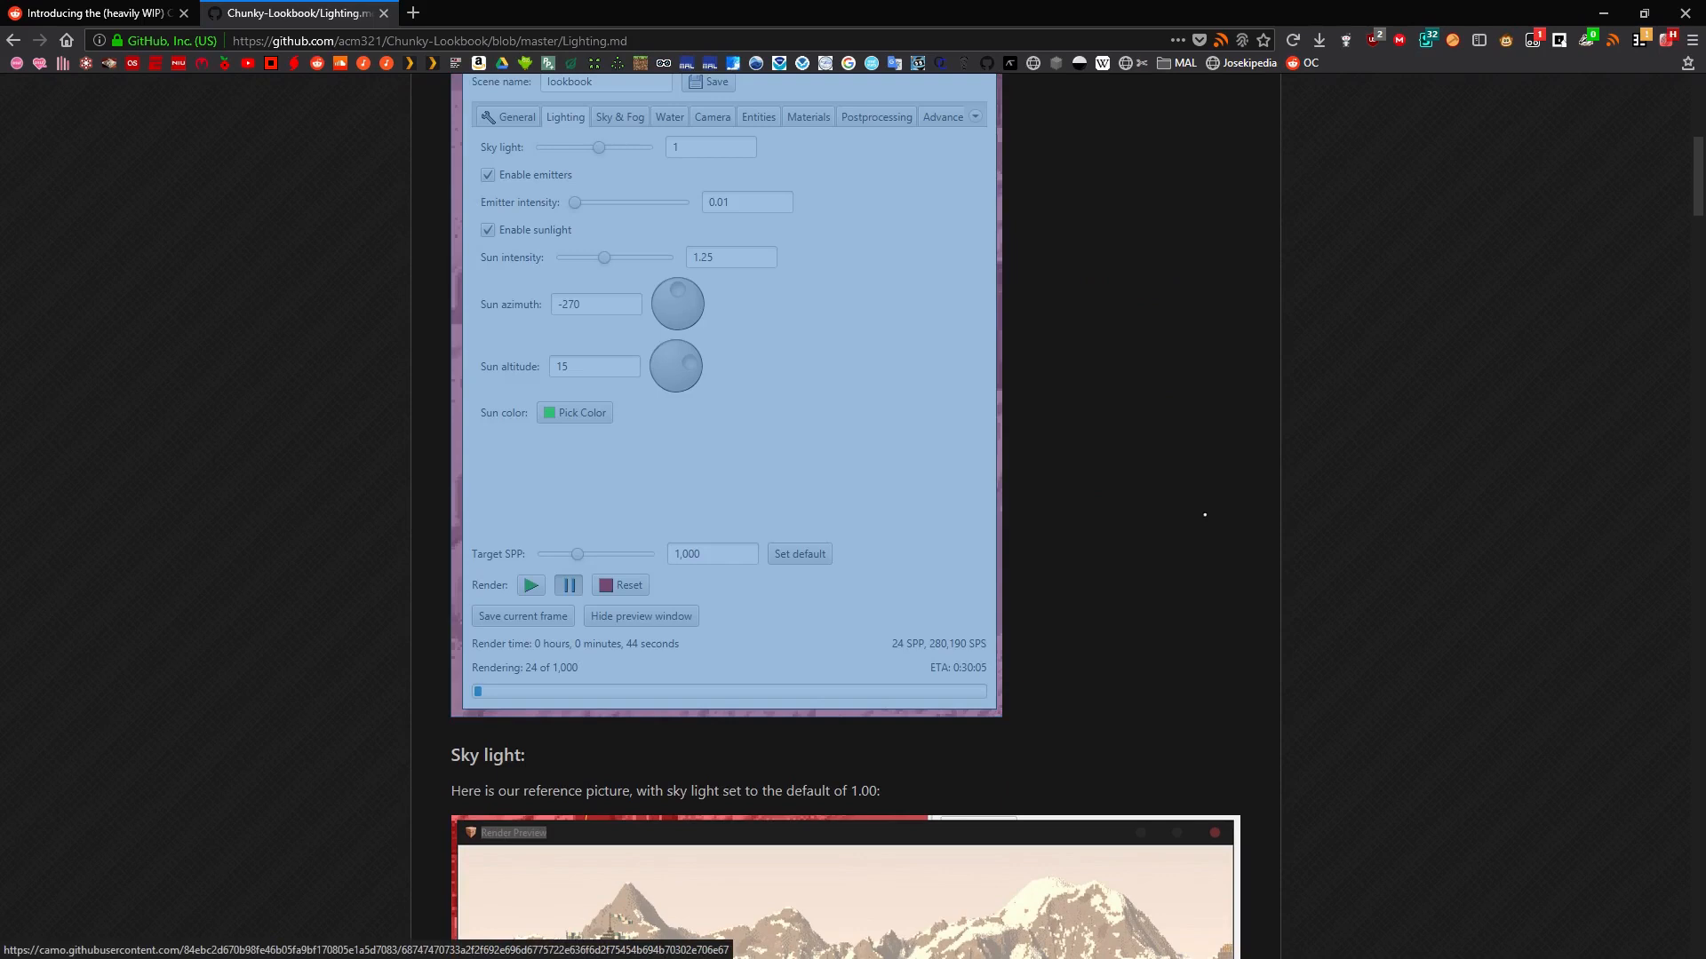
scroll(362, 447, "down", 5)
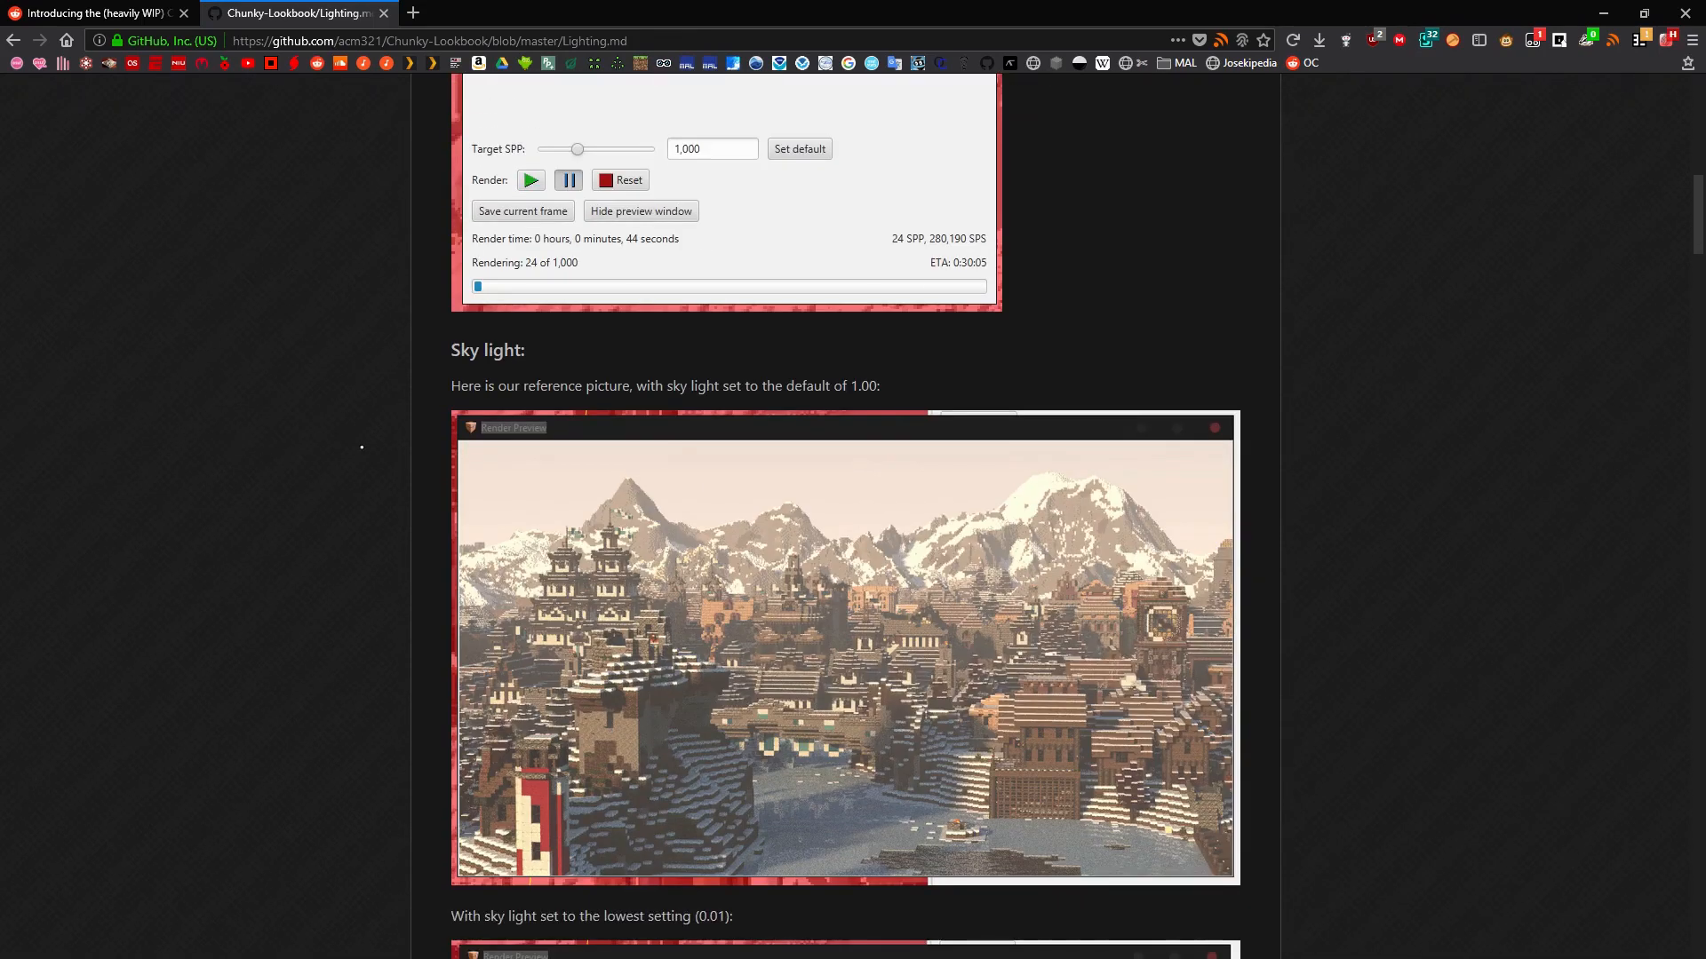
scroll(363, 444, "down", 1)
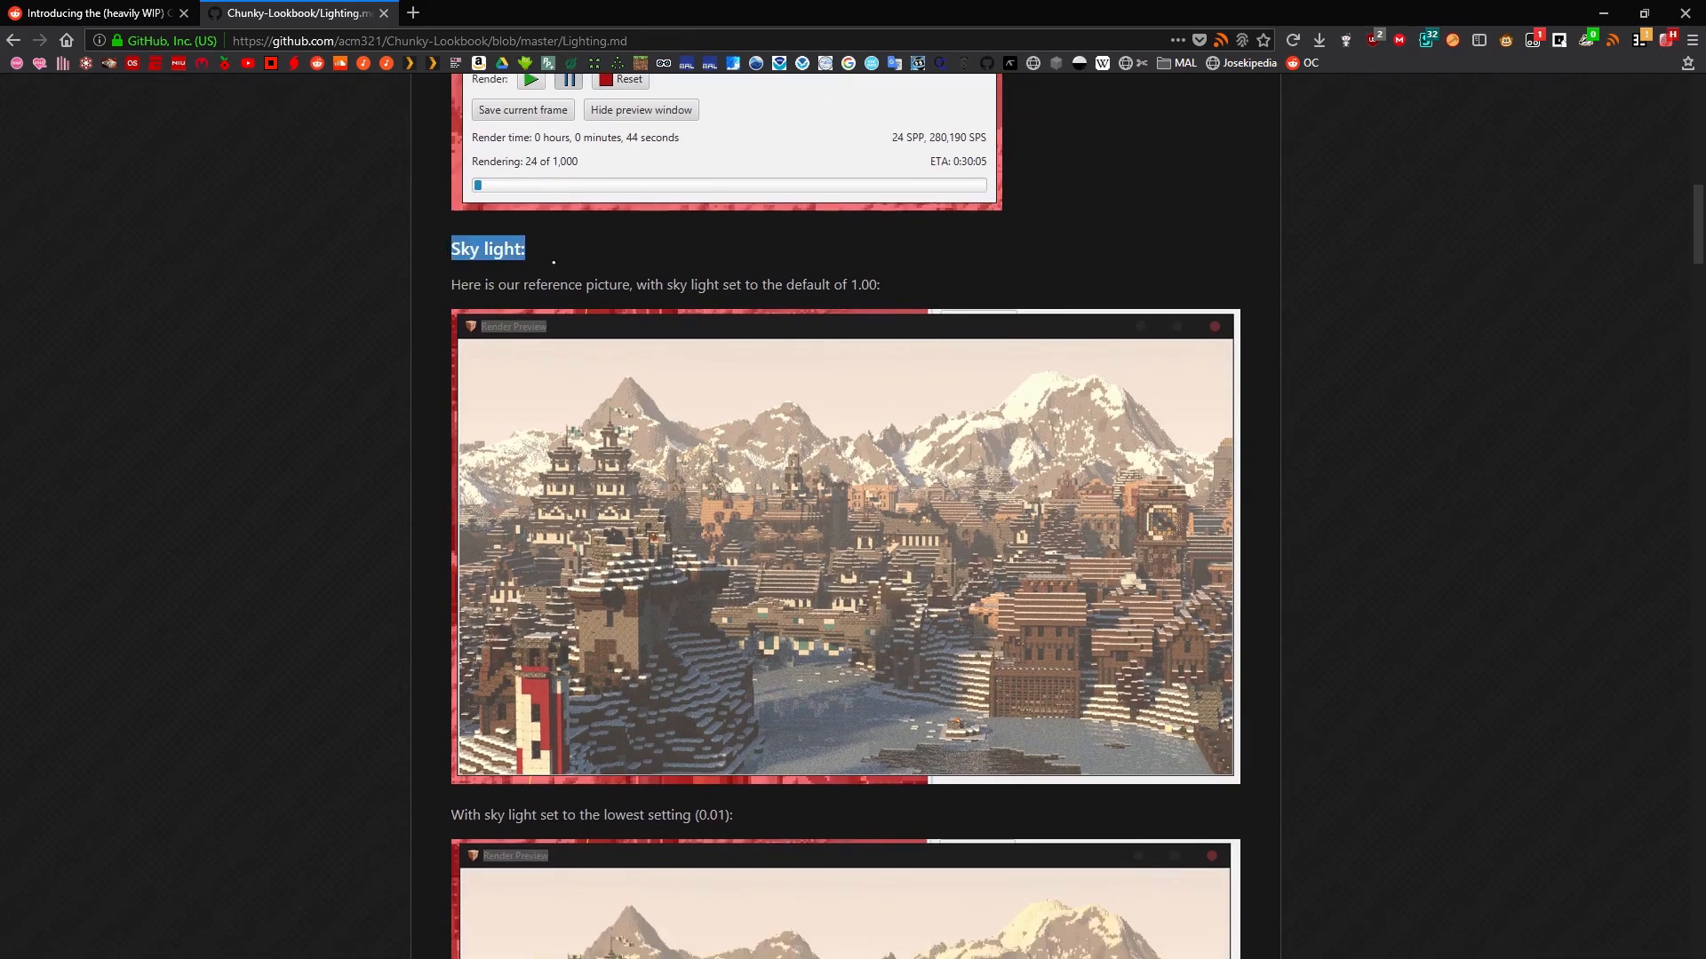
scroll(373, 330, "down", 11)
scroll(379, 331, "up", 10)
scroll(378, 331, "down", 20)
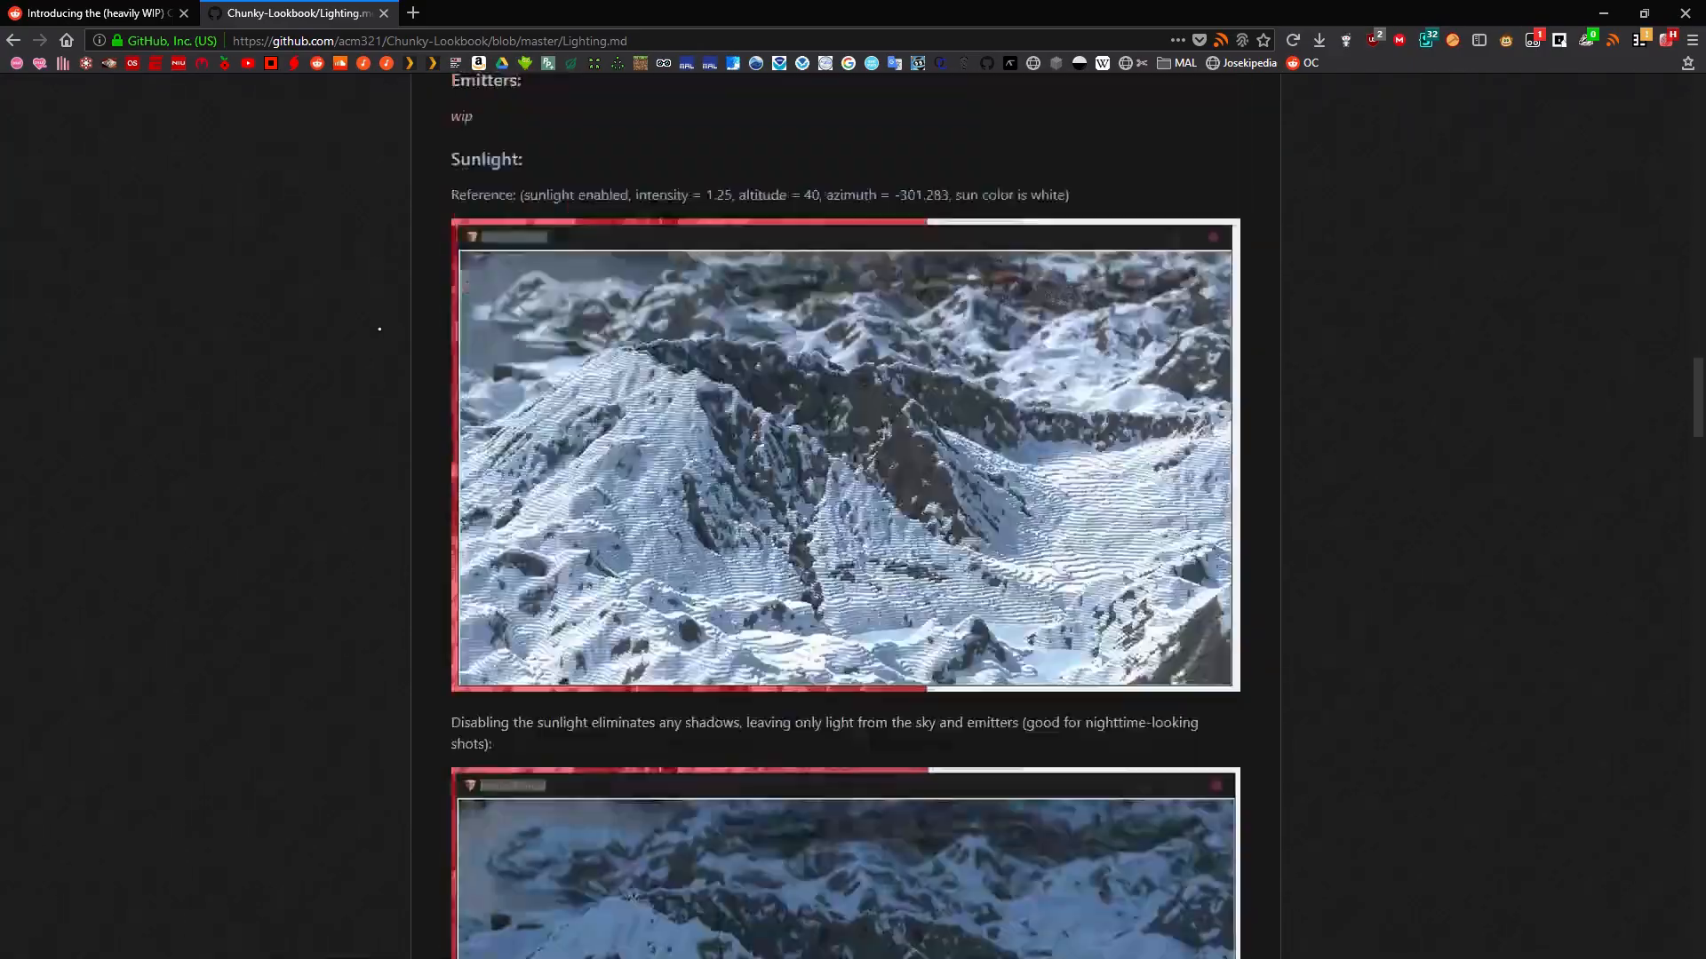
scroll(379, 329, "down", 20)
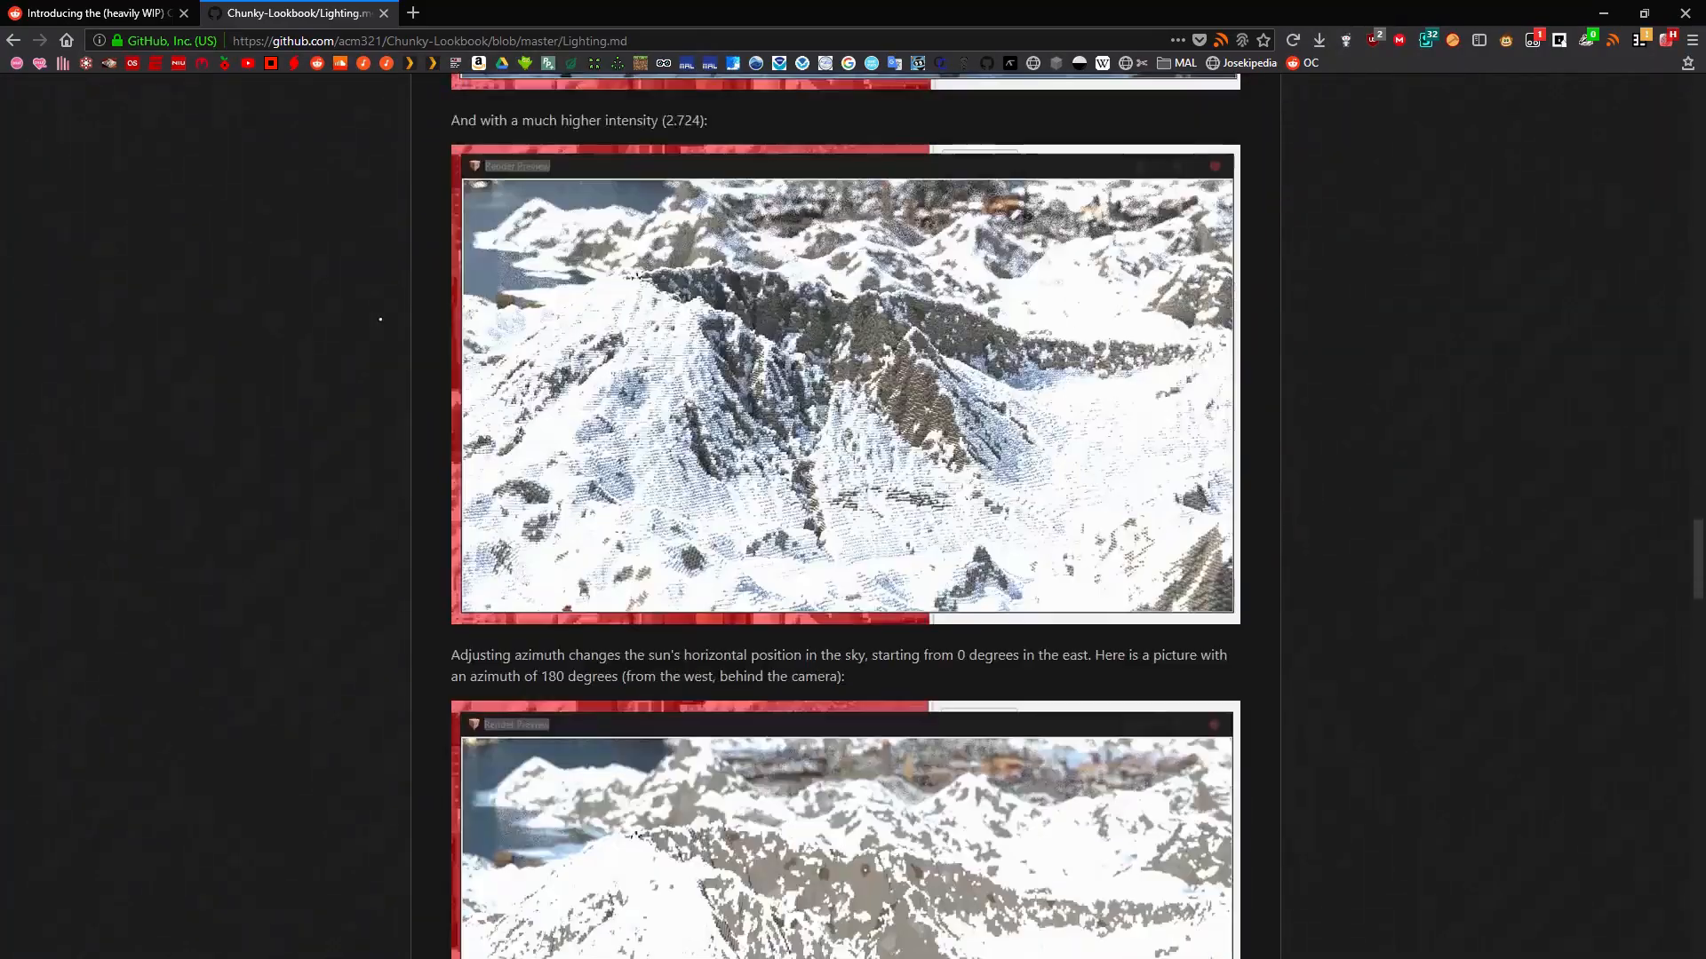
scroll(380, 318, "down", 18)
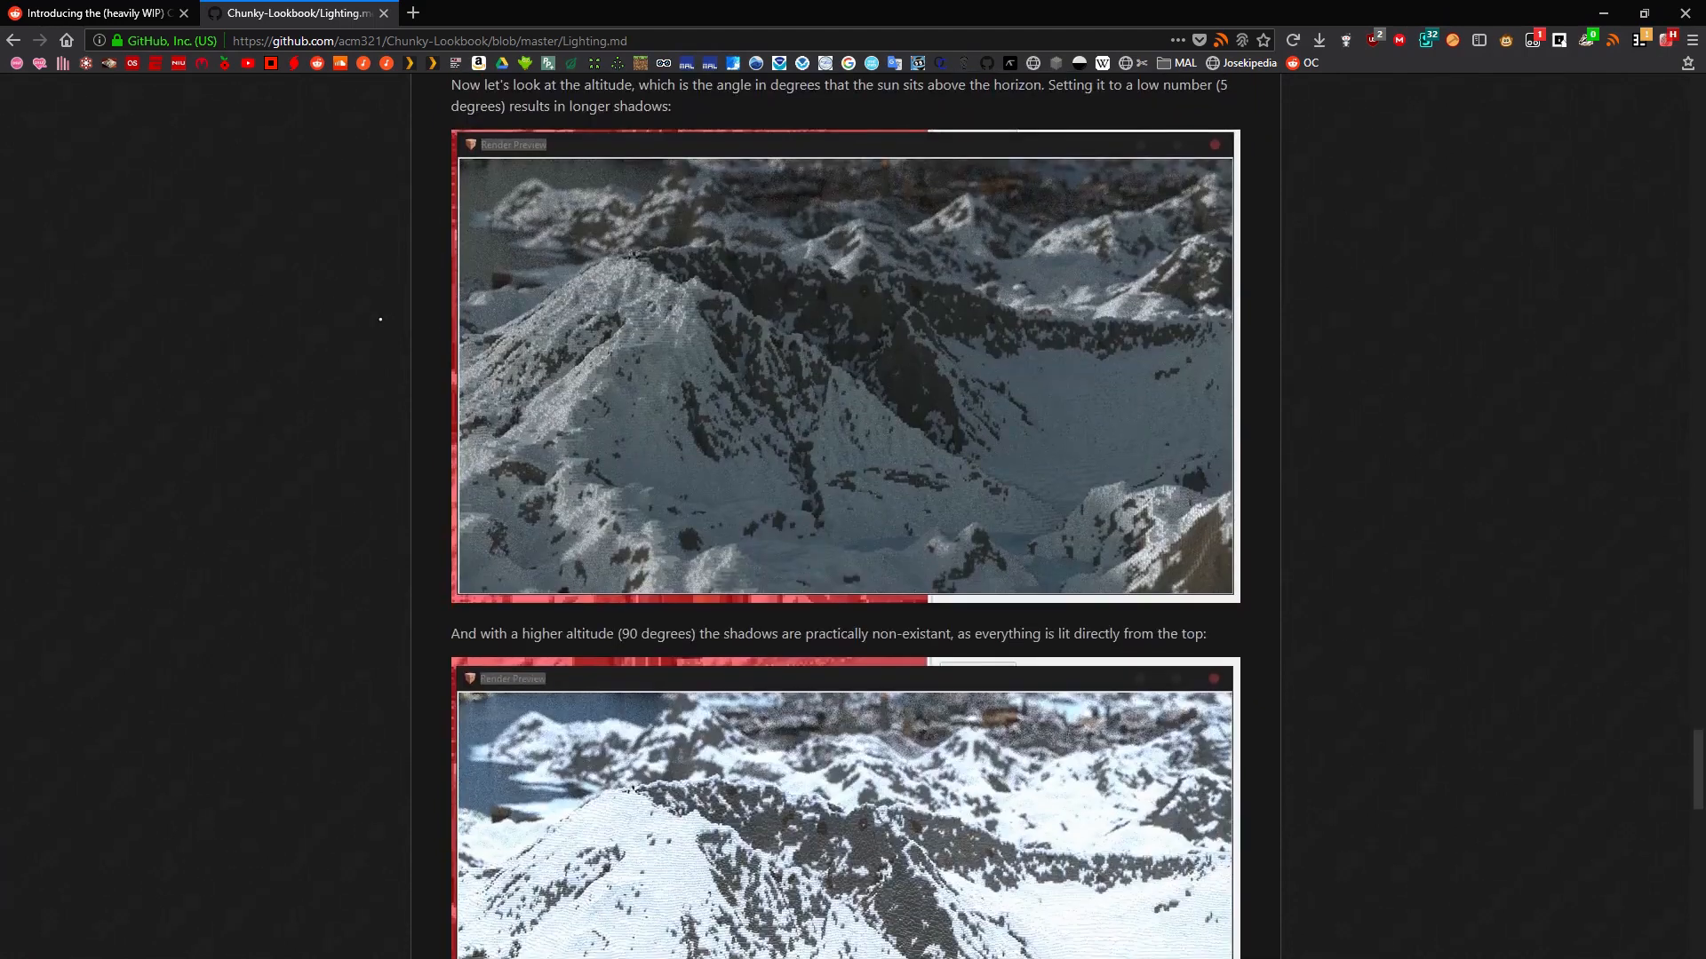
scroll(381, 319, "down", 8)
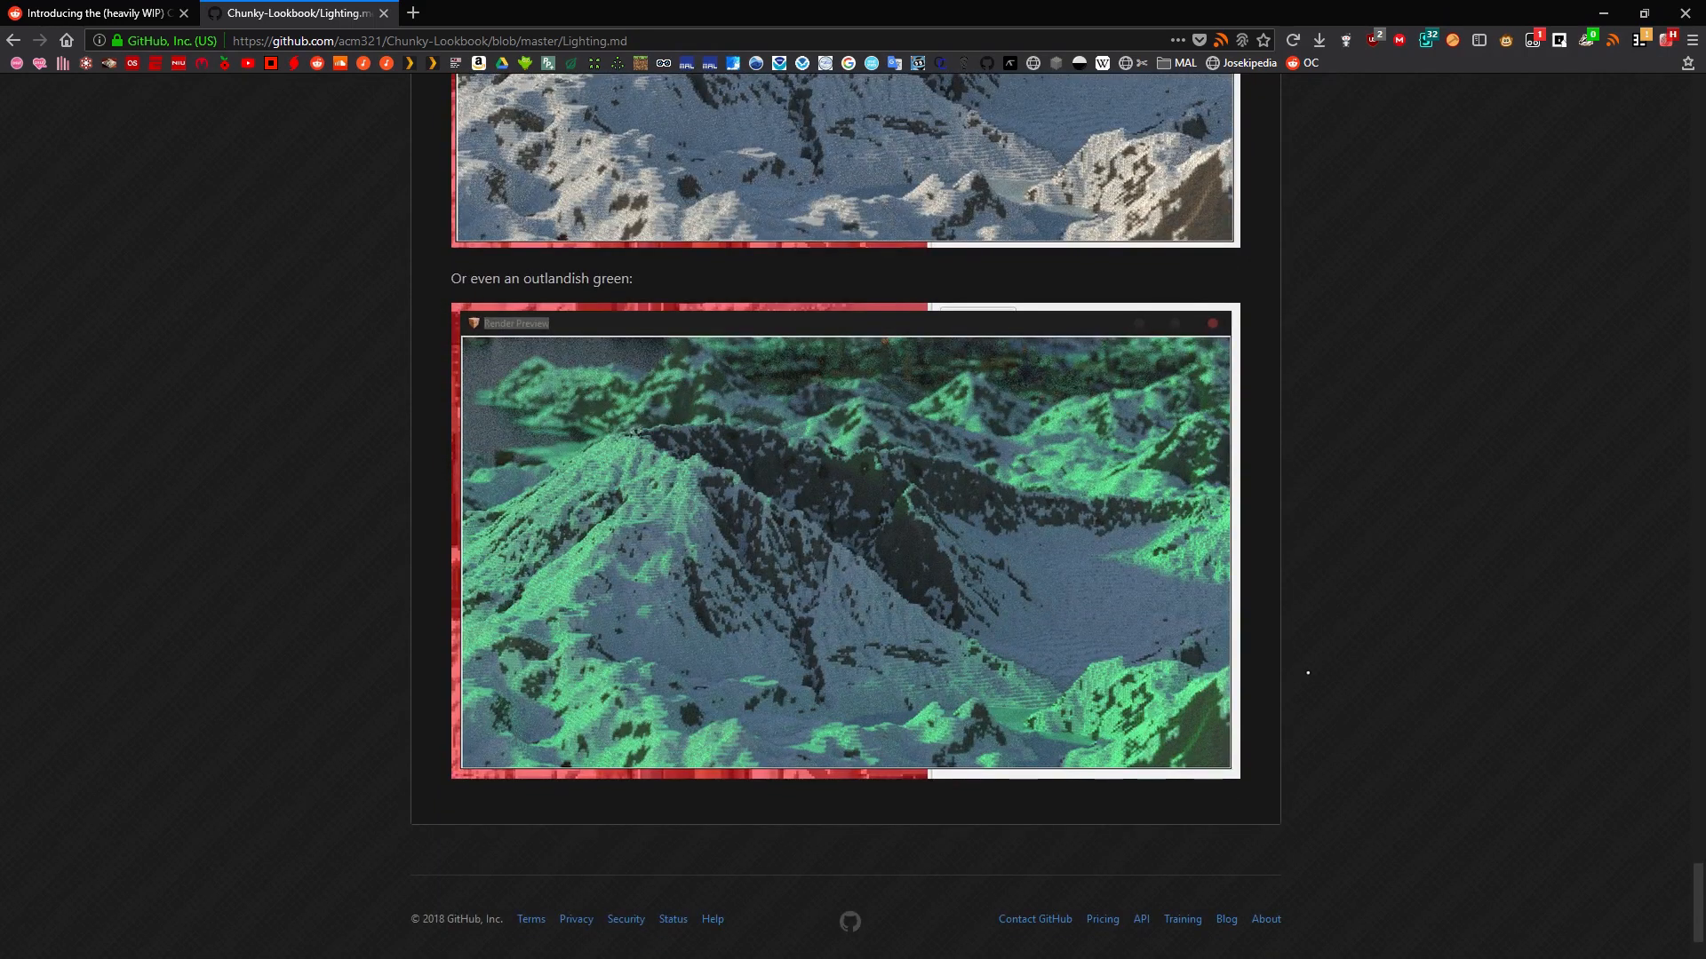
scroll(231, 524, "up", 8)
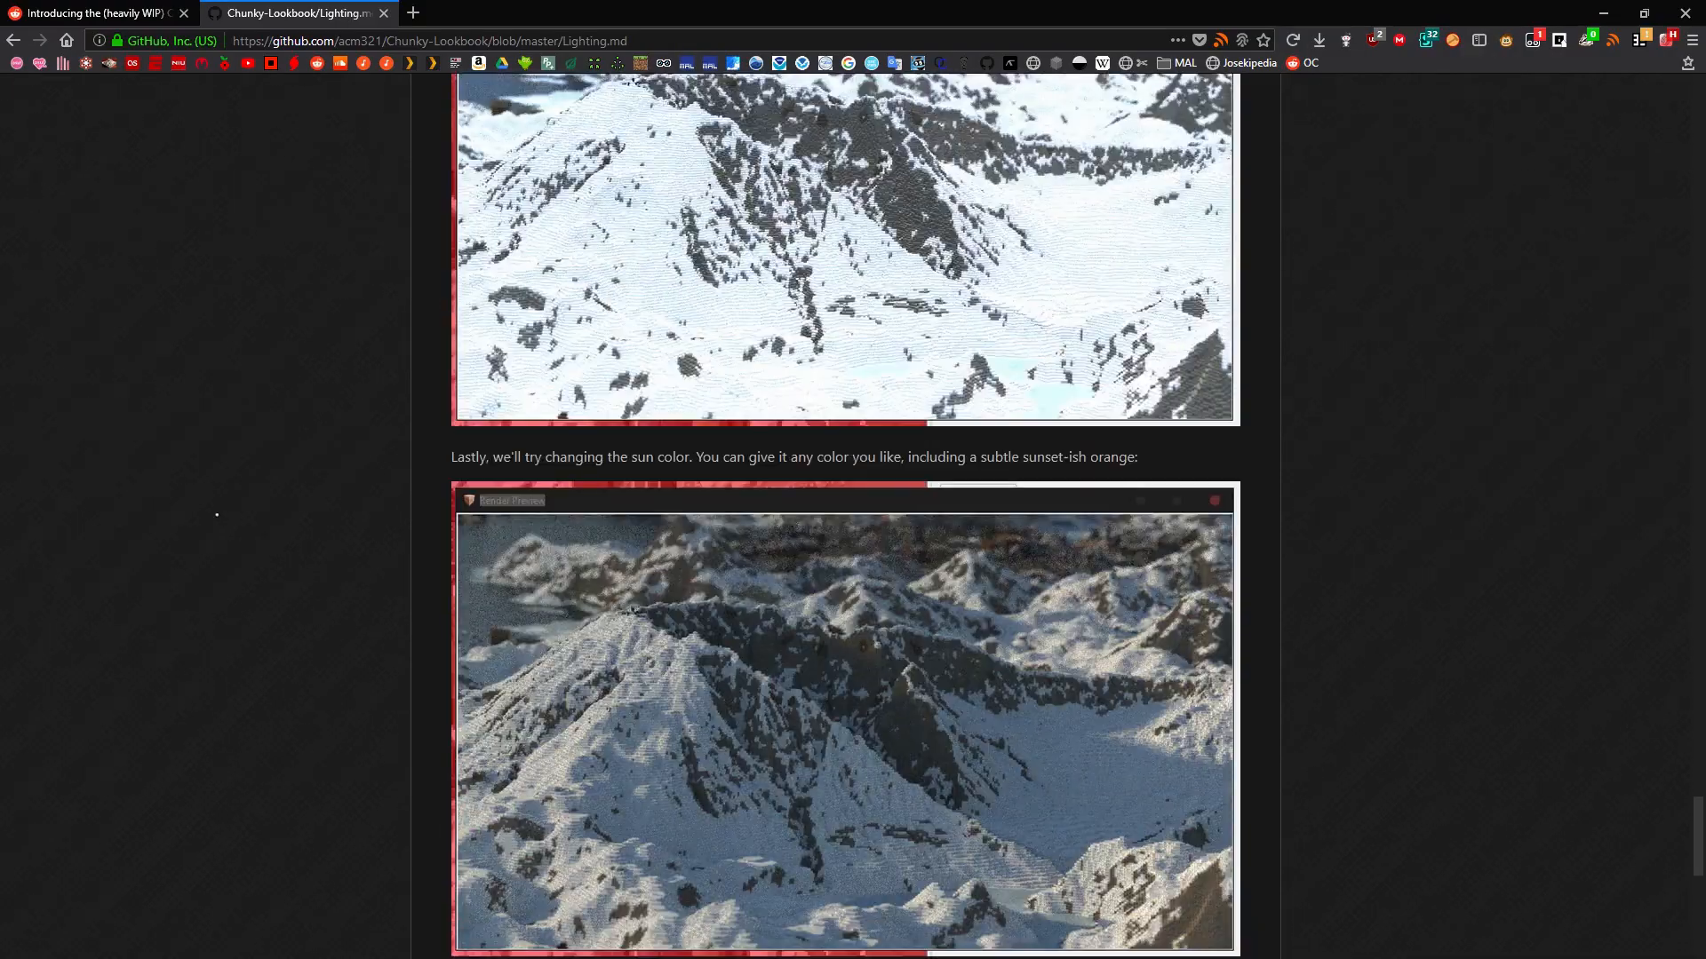
Go back to the Sky light section and compare the renders with default, lowest and increased sky light.
scroll(217, 514, "up", 20)
scroll(218, 507, "up", 15)
scroll(218, 507, "down", 1)
scroll(218, 507, "down", 4)
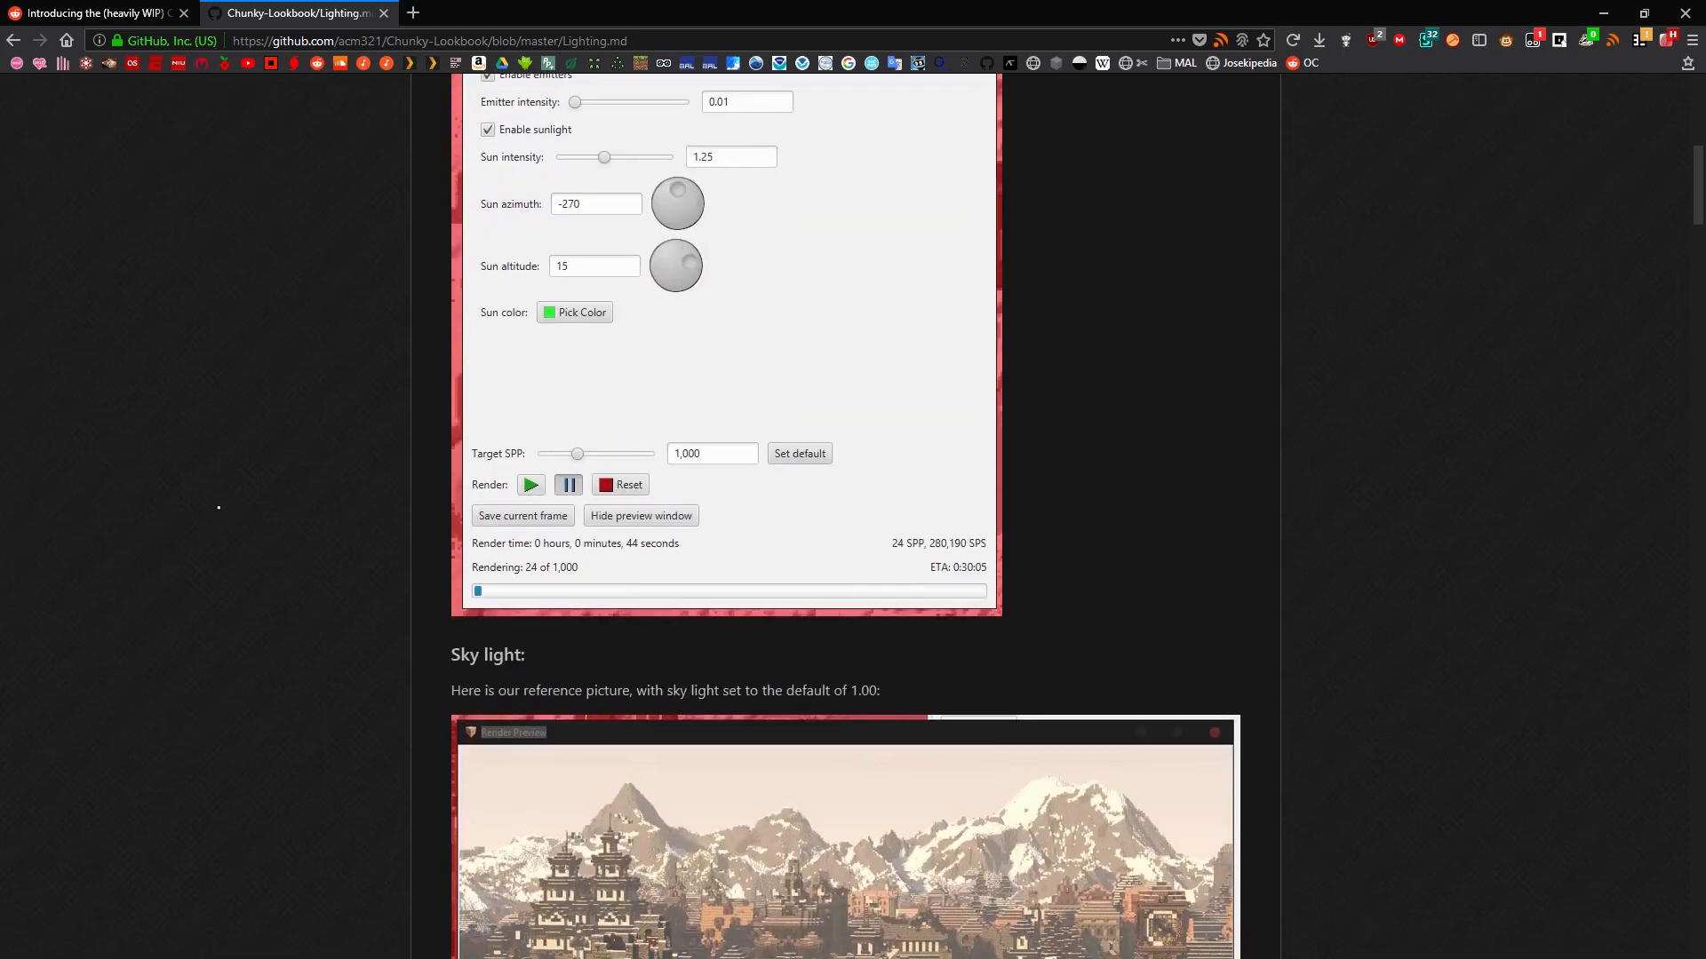
scroll(219, 508, "down", 6)
scroll(218, 507, "down", 7)
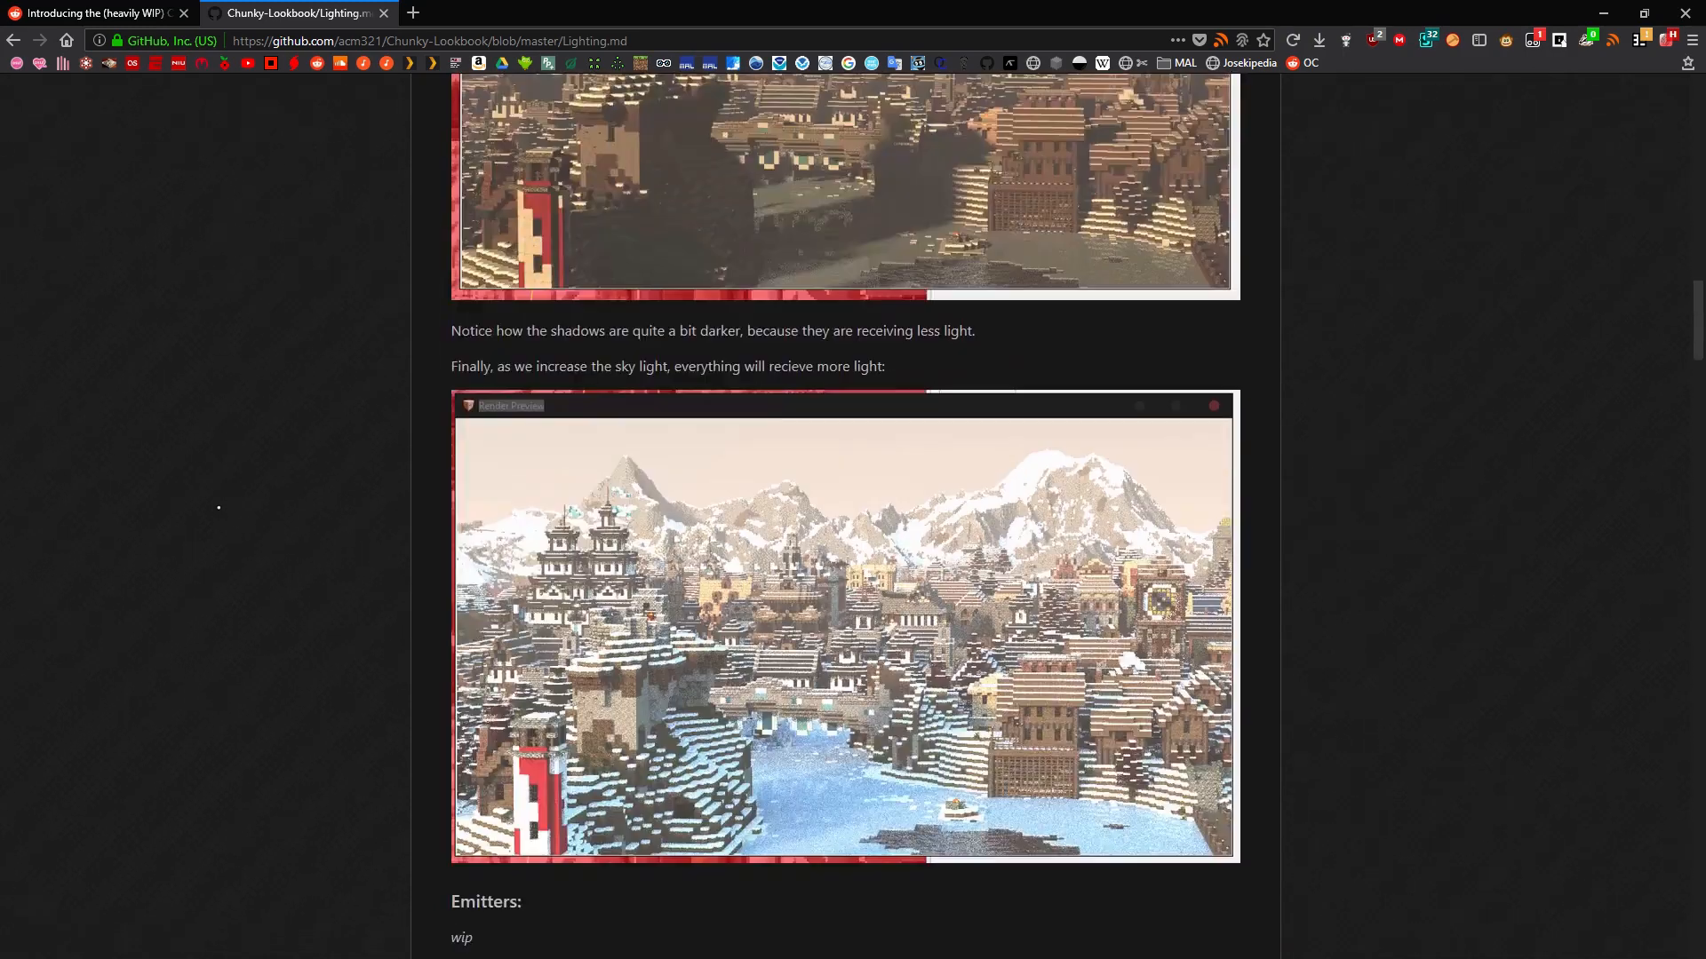
Compare the sunlight example renders for disabled sunlight, sun intensity, azimuth, altitude and sun color.
scroll(219, 507, "down", 17)
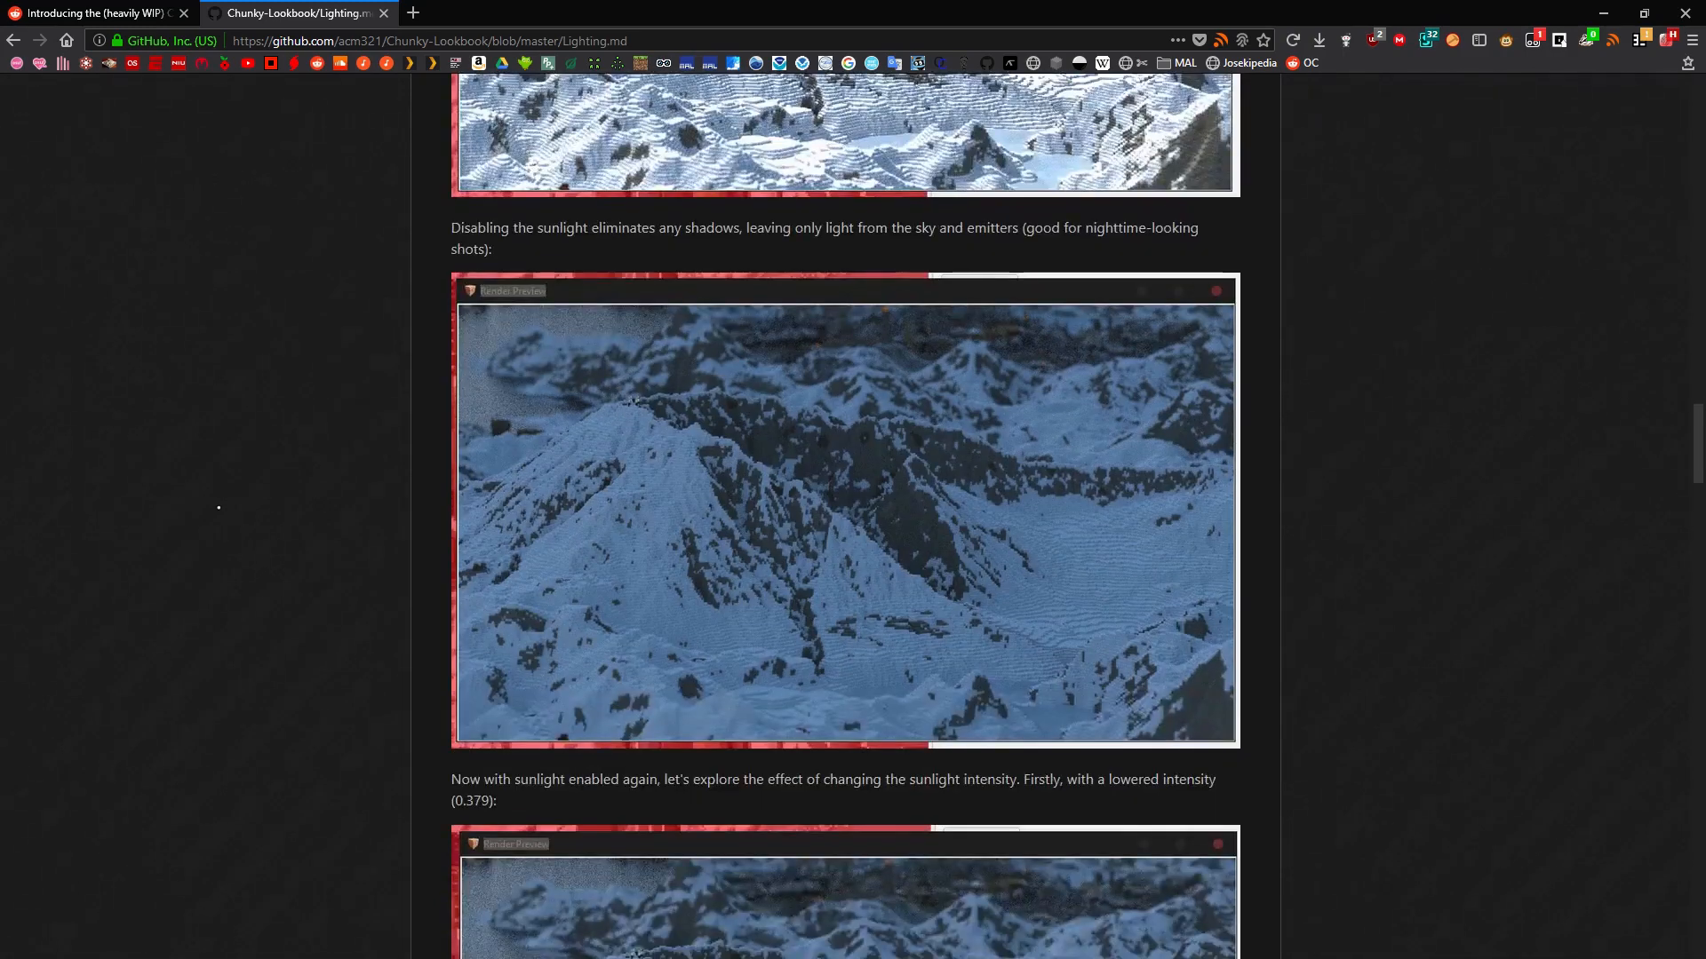
scroll(218, 507, "down", 2)
scroll(219, 507, "down", 8)
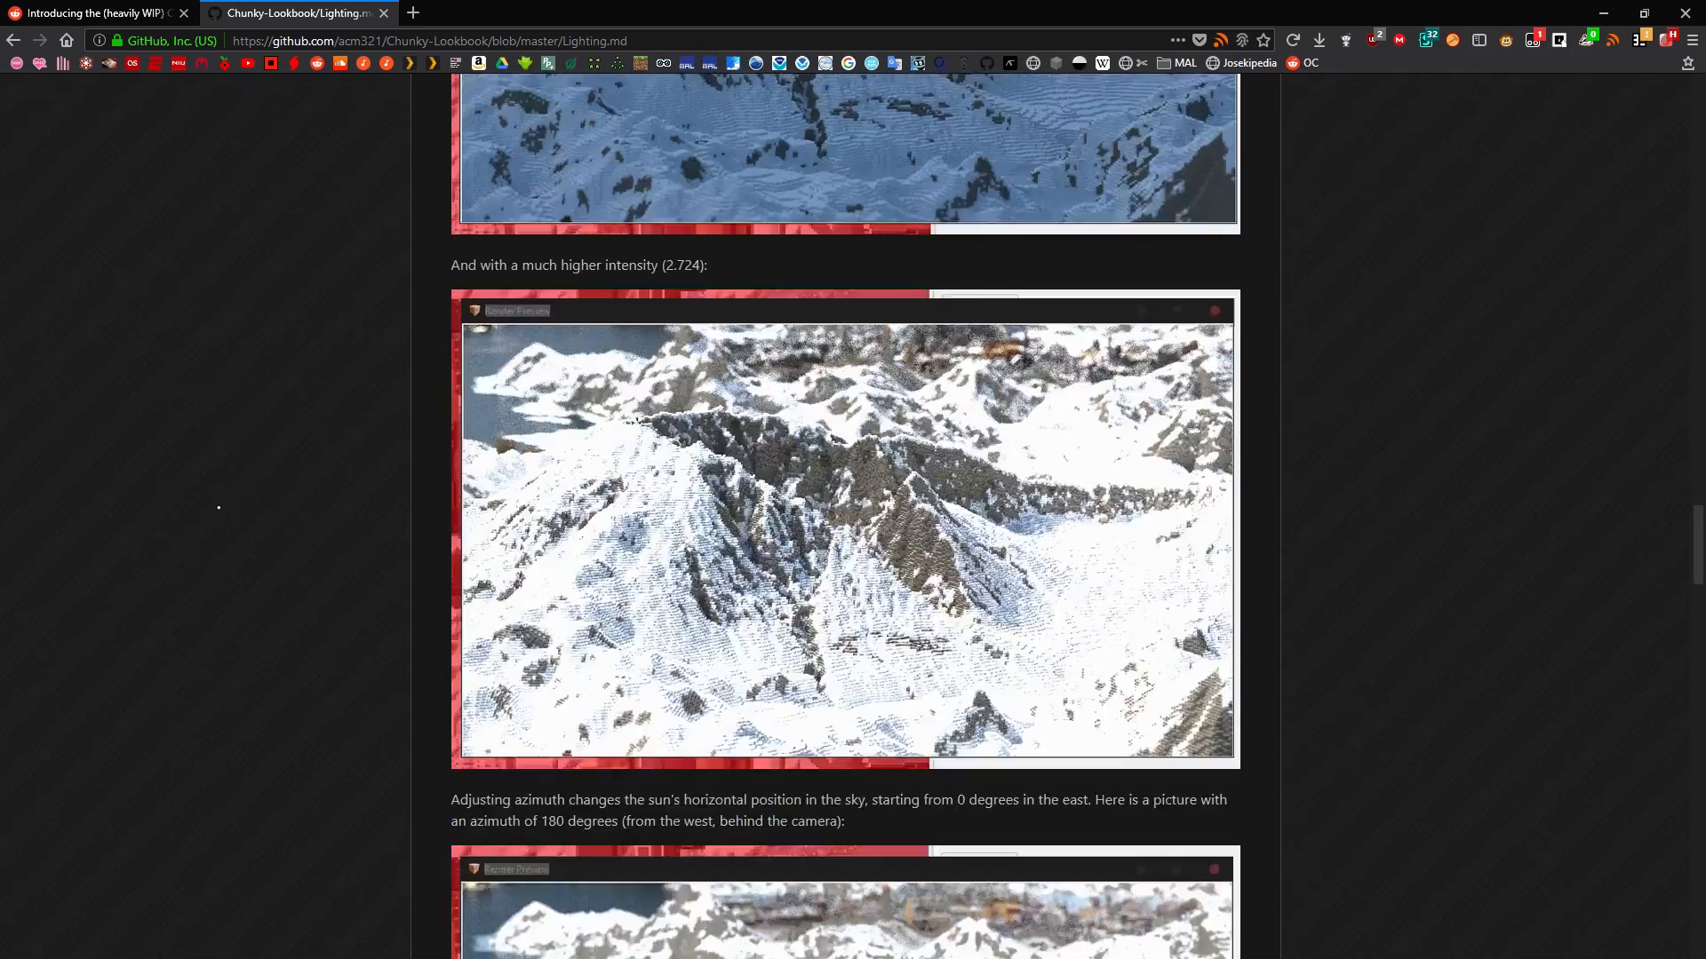
scroll(215, 505, "down", 3)
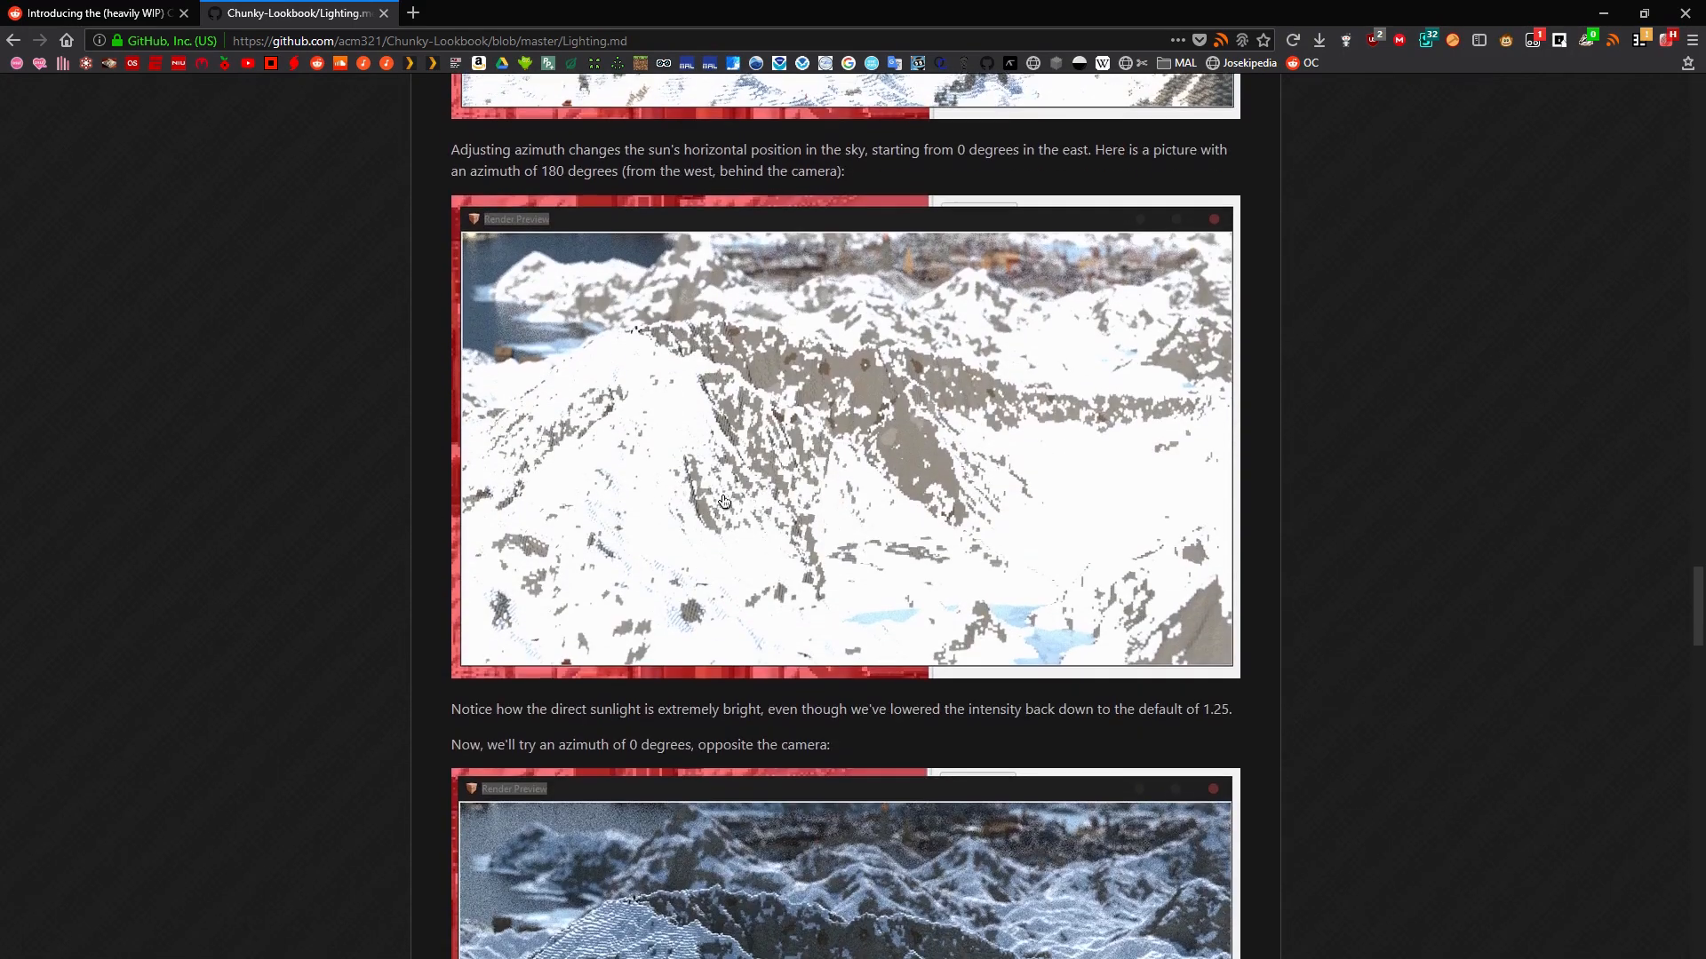
scroll(366, 486, "down", 2)
scroll(366, 486, "down", 8)
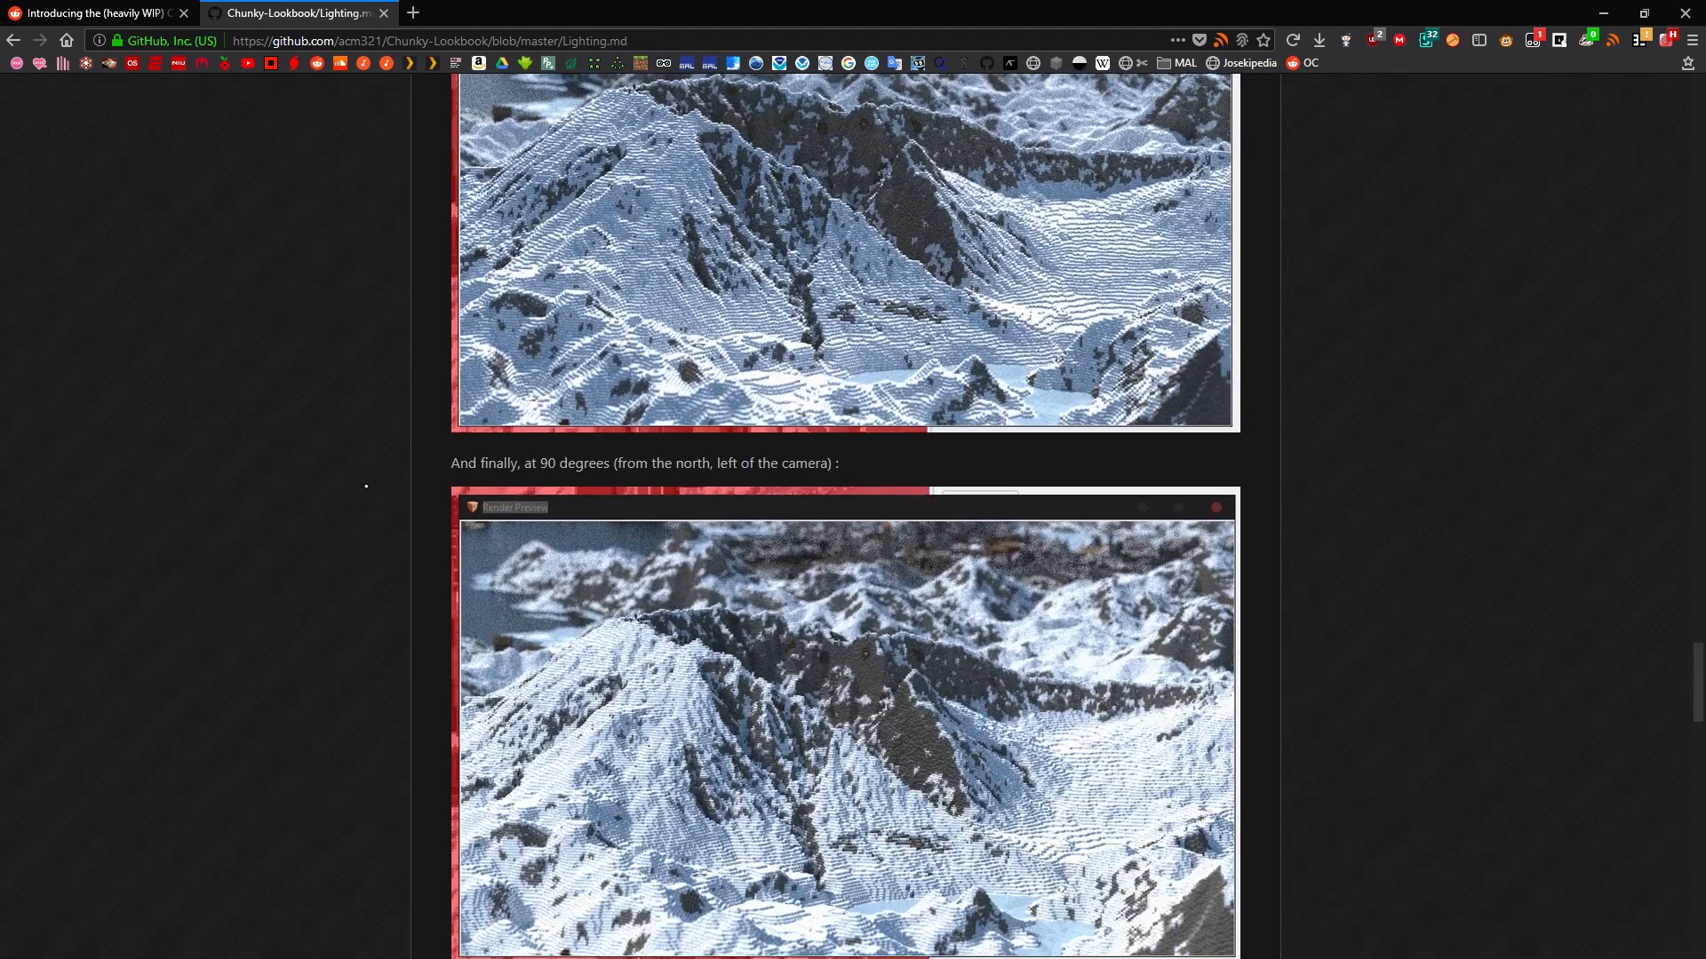
scroll(366, 486, "down", 12)
scroll(366, 486, "down", 8)
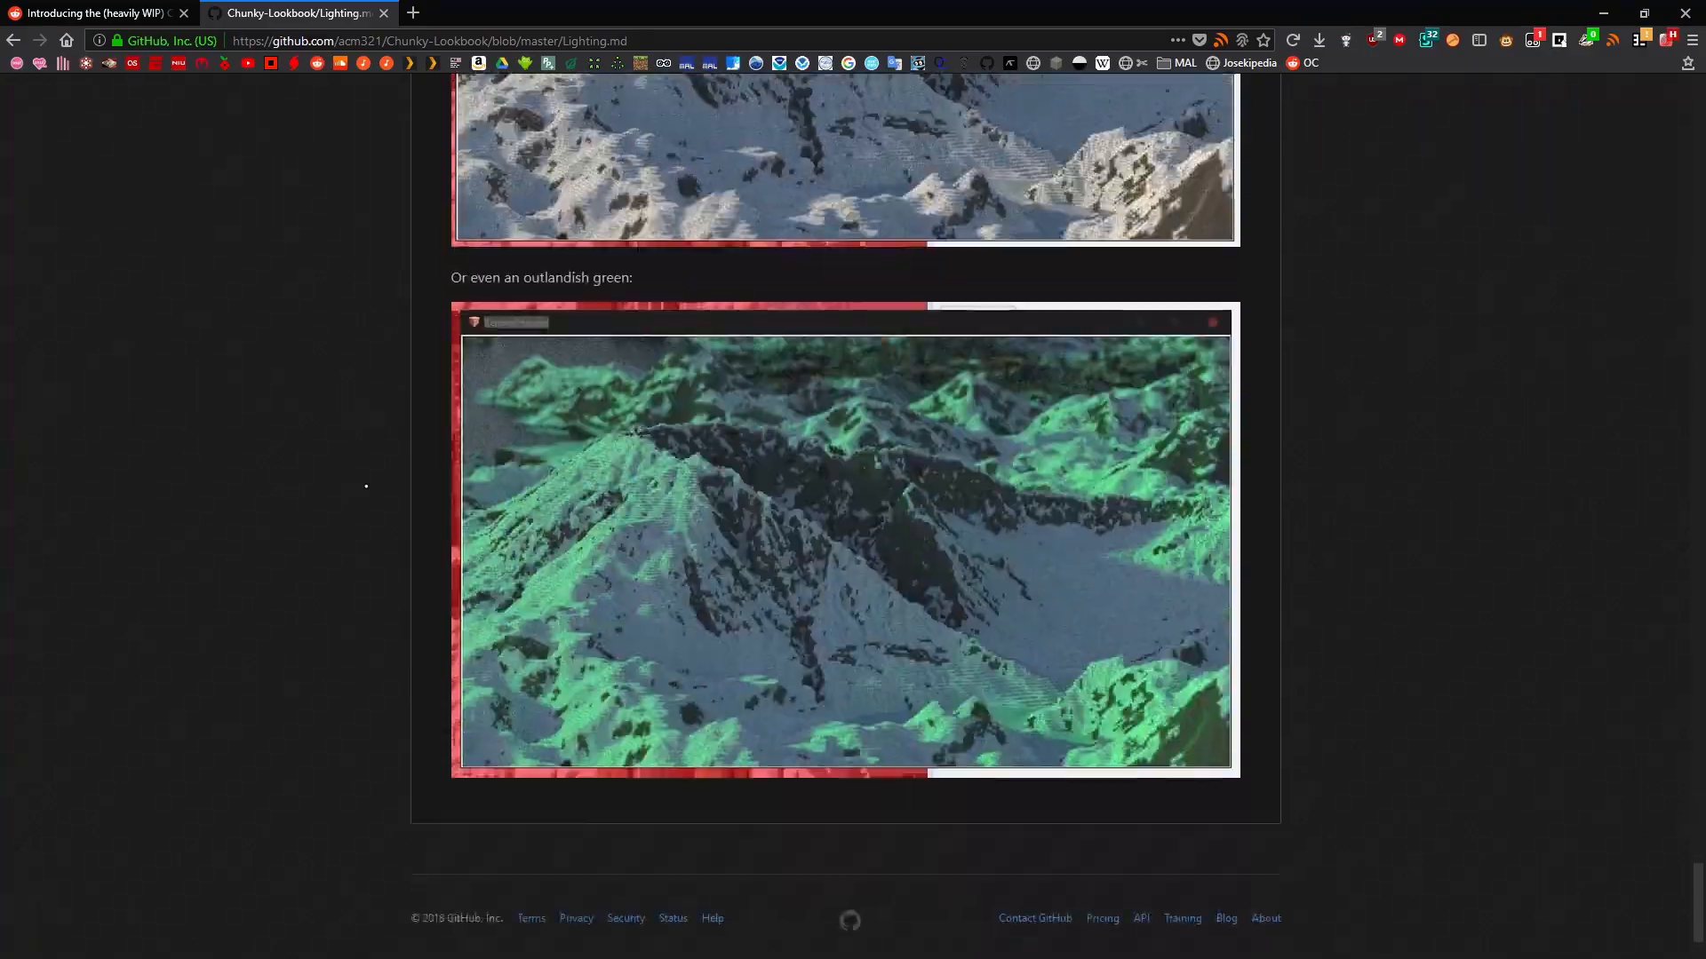
Return to the screenshot of the Lighting tab controls near the beginning of the page.
scroll(366, 486, "up", 20)
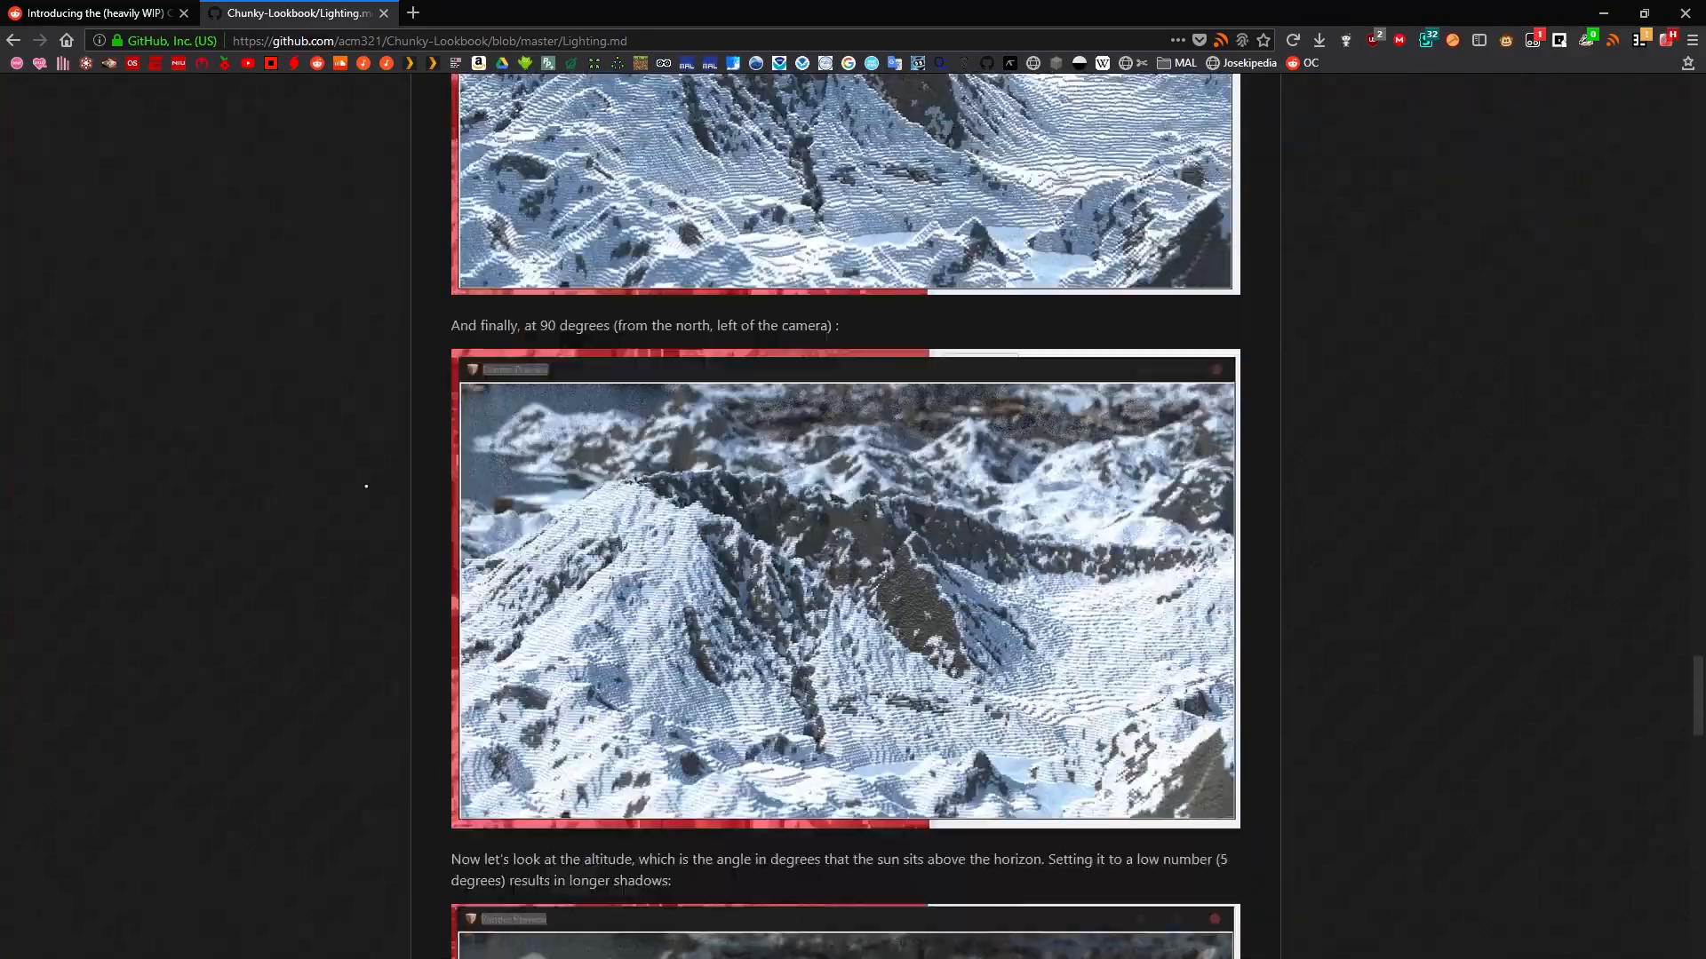
scroll(366, 486, "up", 20)
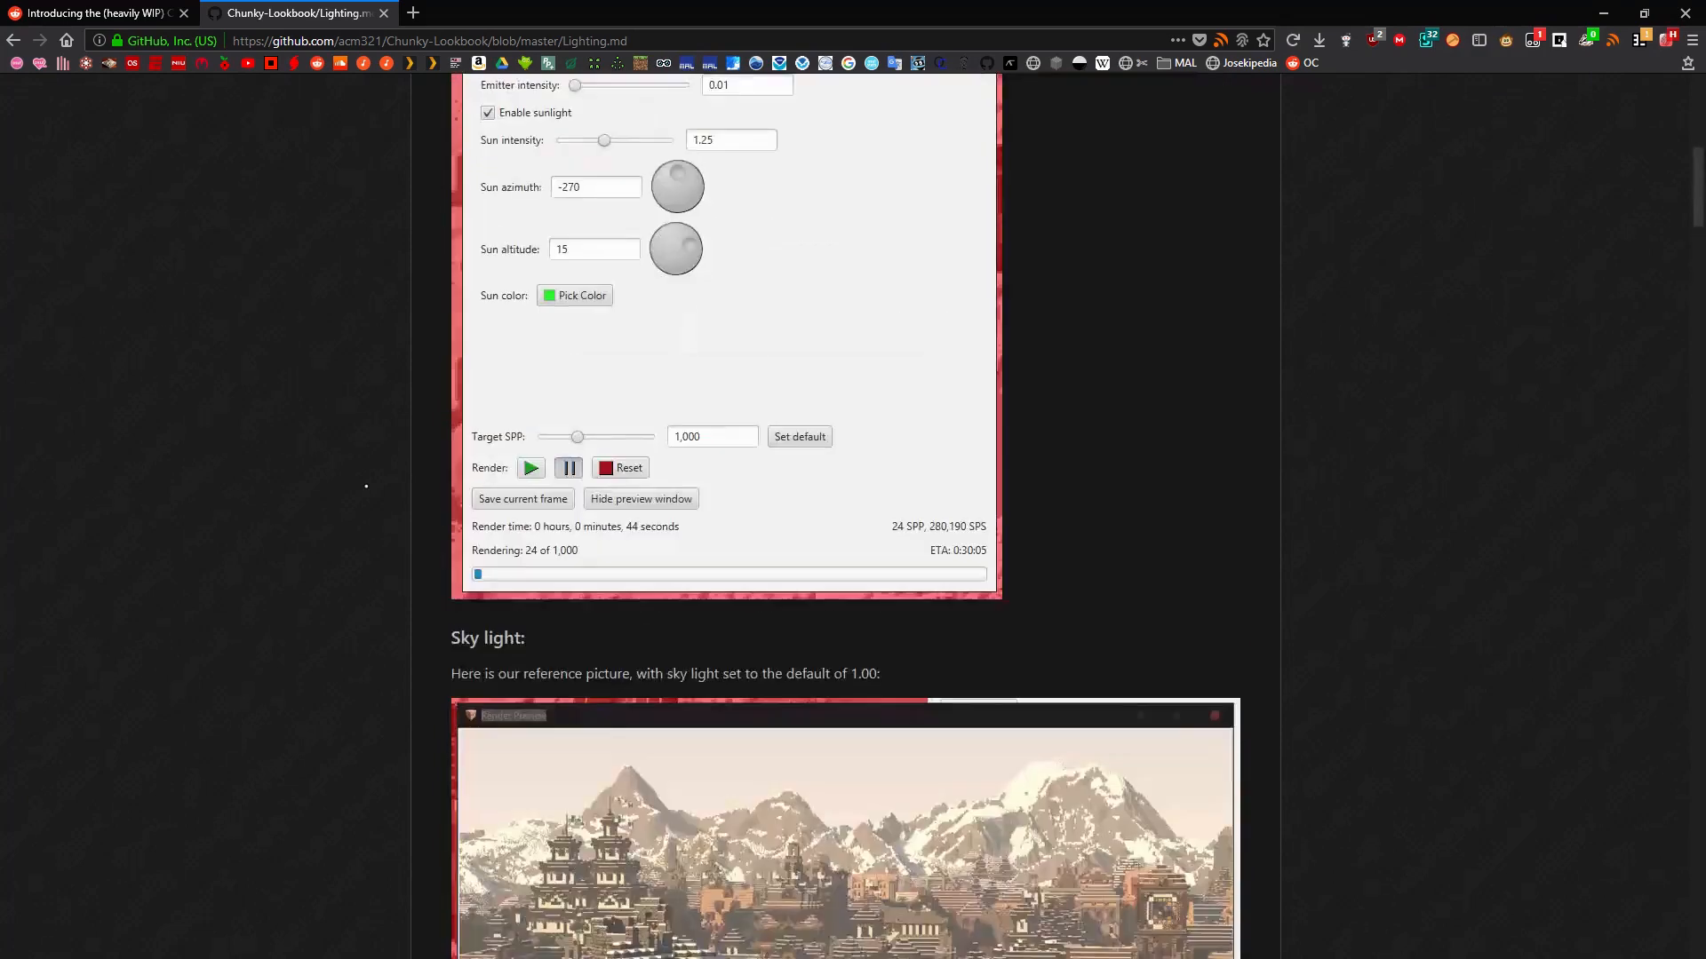
scroll(366, 486, "down", 8)
scroll(363, 482, "up", 15)
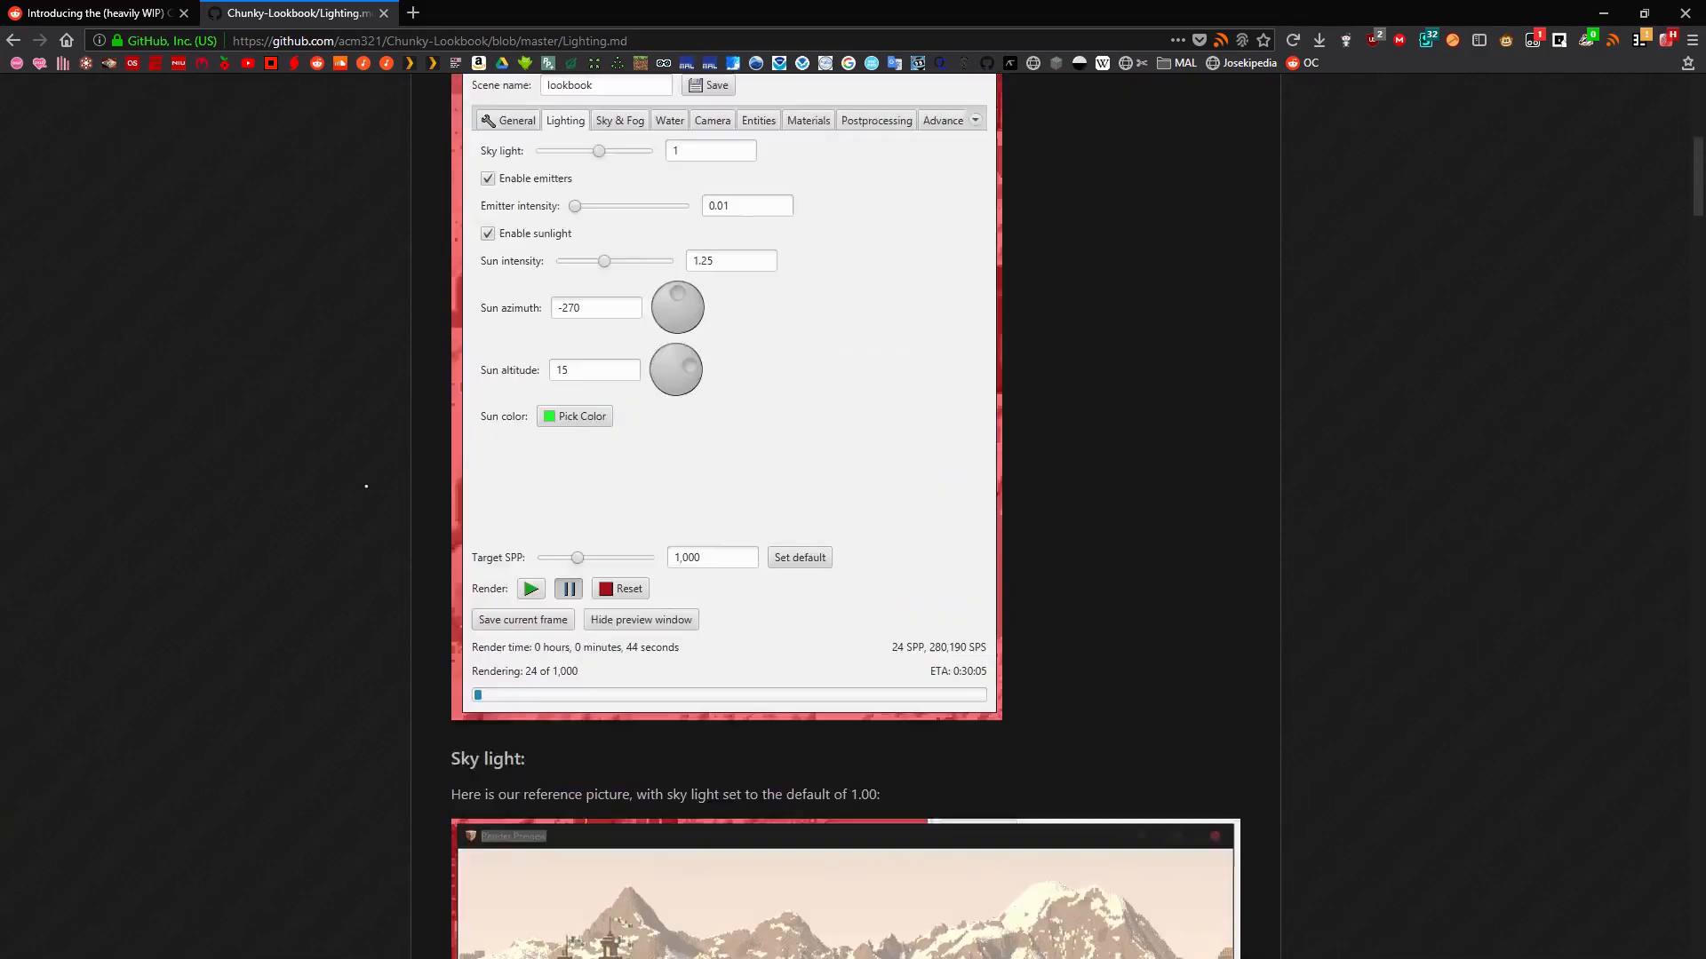
Skim the Lighting page down to the increased sky light comparison and return to the start of the page.
middle_click(355, 476)
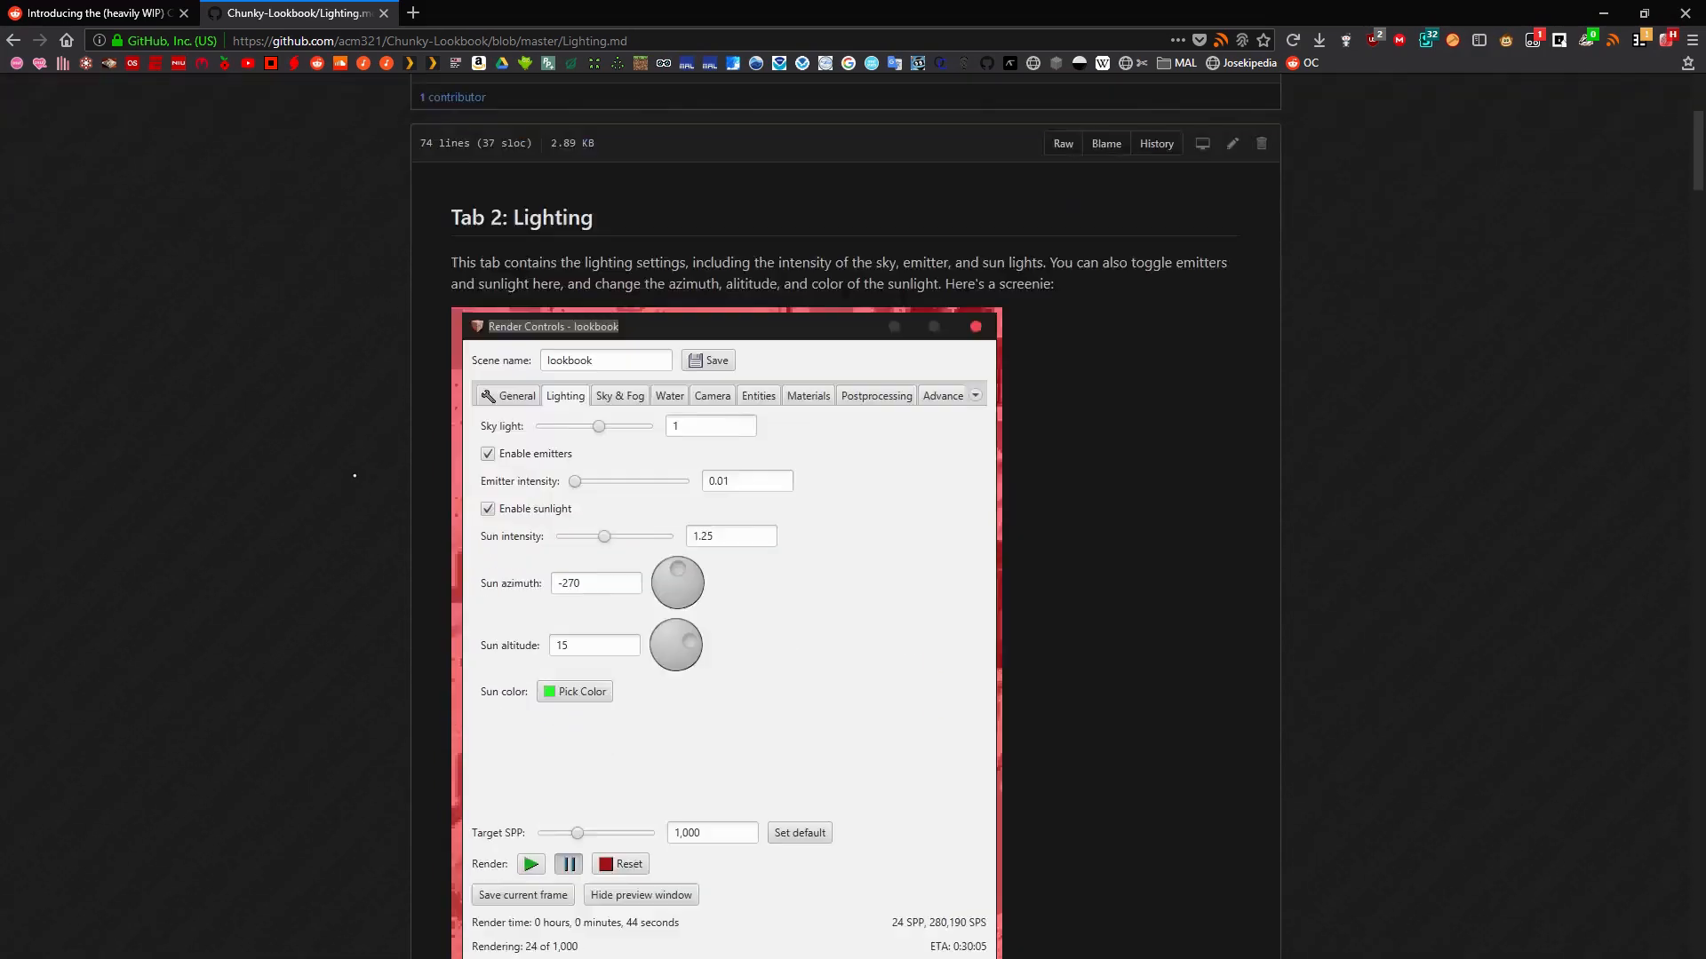
scroll(353, 474, "down", 10)
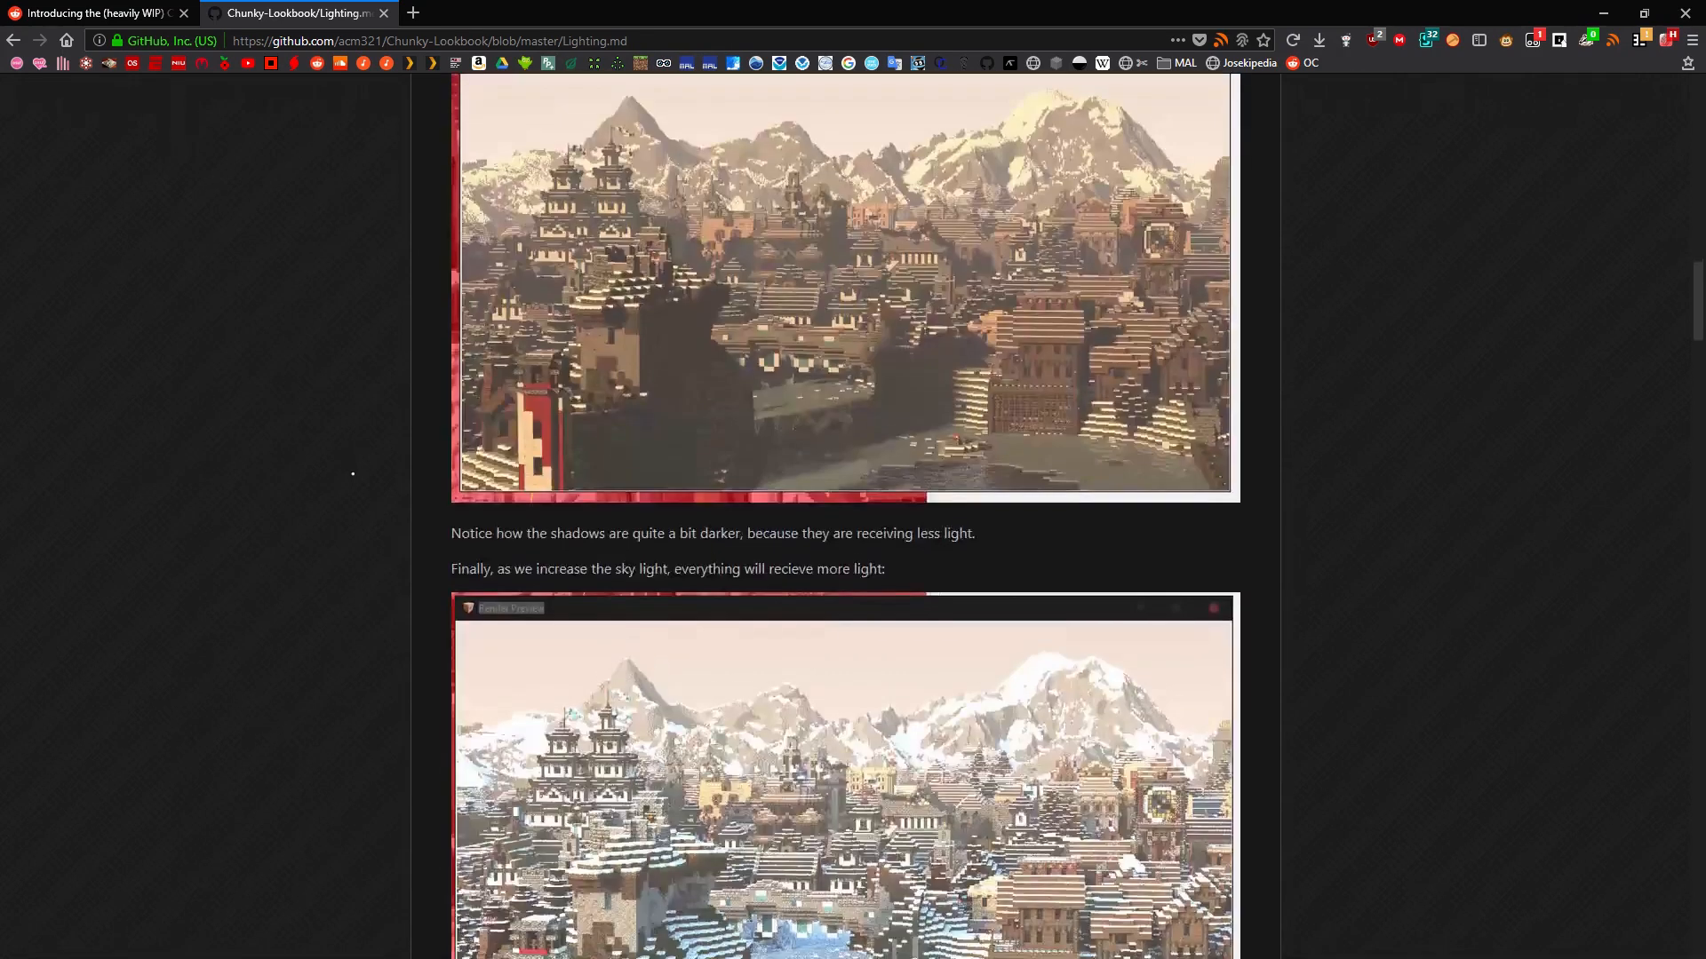
scroll(351, 472, "up", 17)
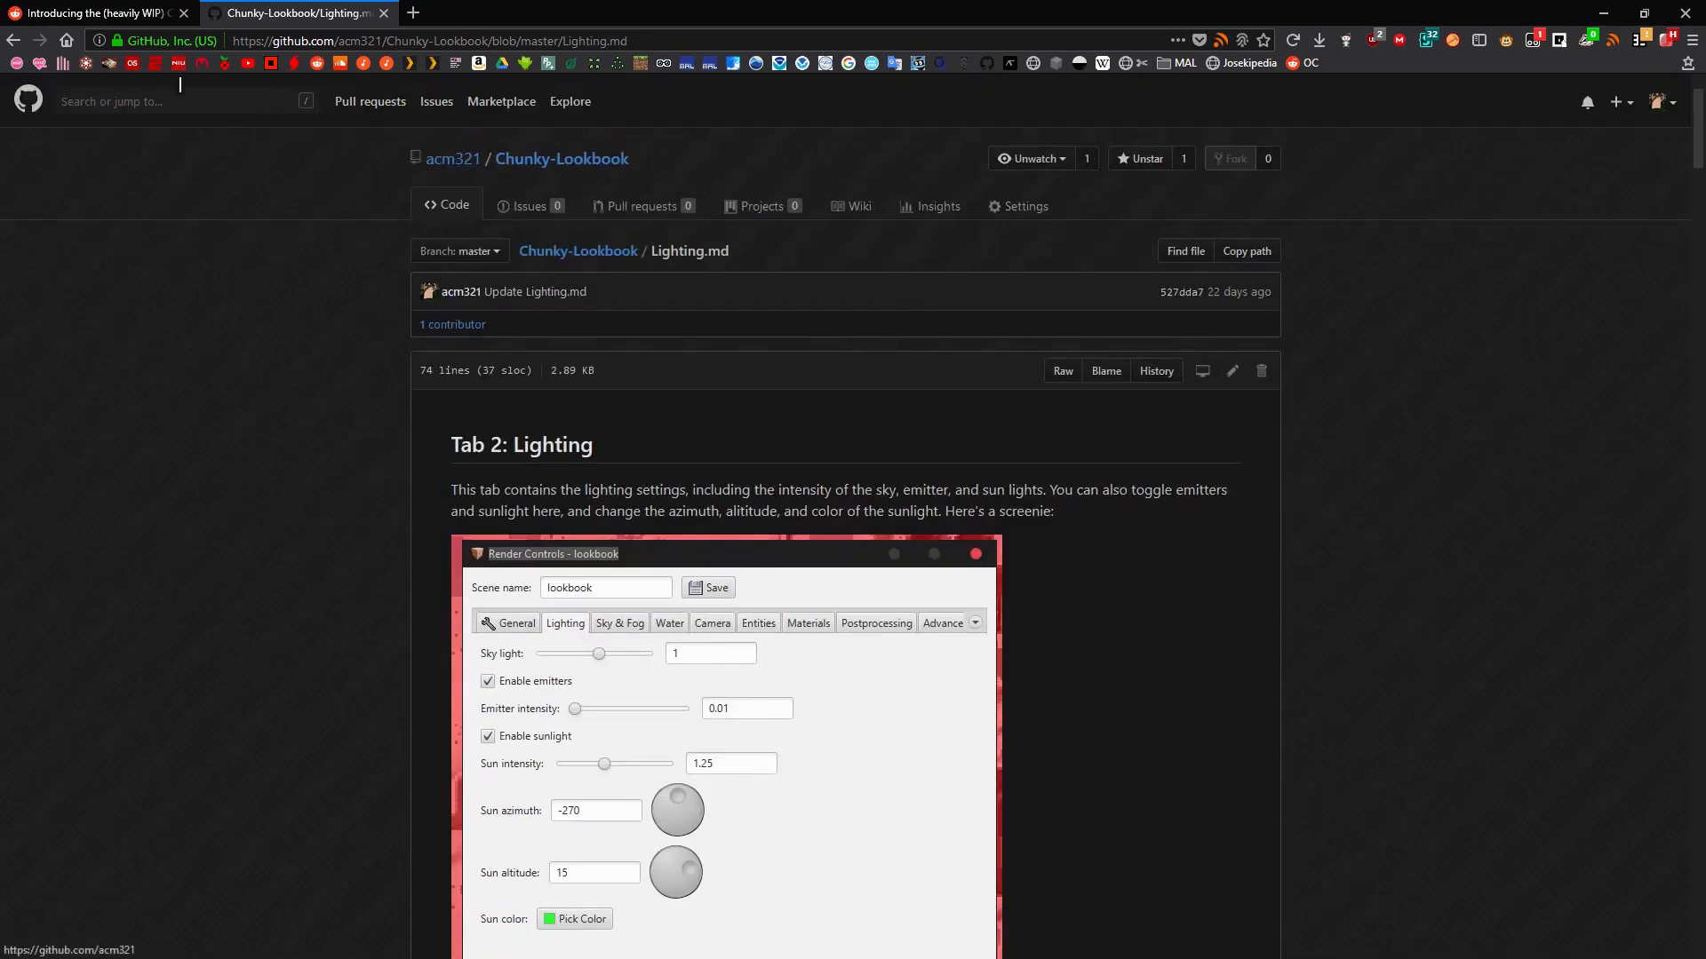
Check the comments on the Reddit post introducing the Chunky Lookbook and open the Chunky subreddit's post list.
left_click(102, 14)
scroll(212, 317, "down", 6)
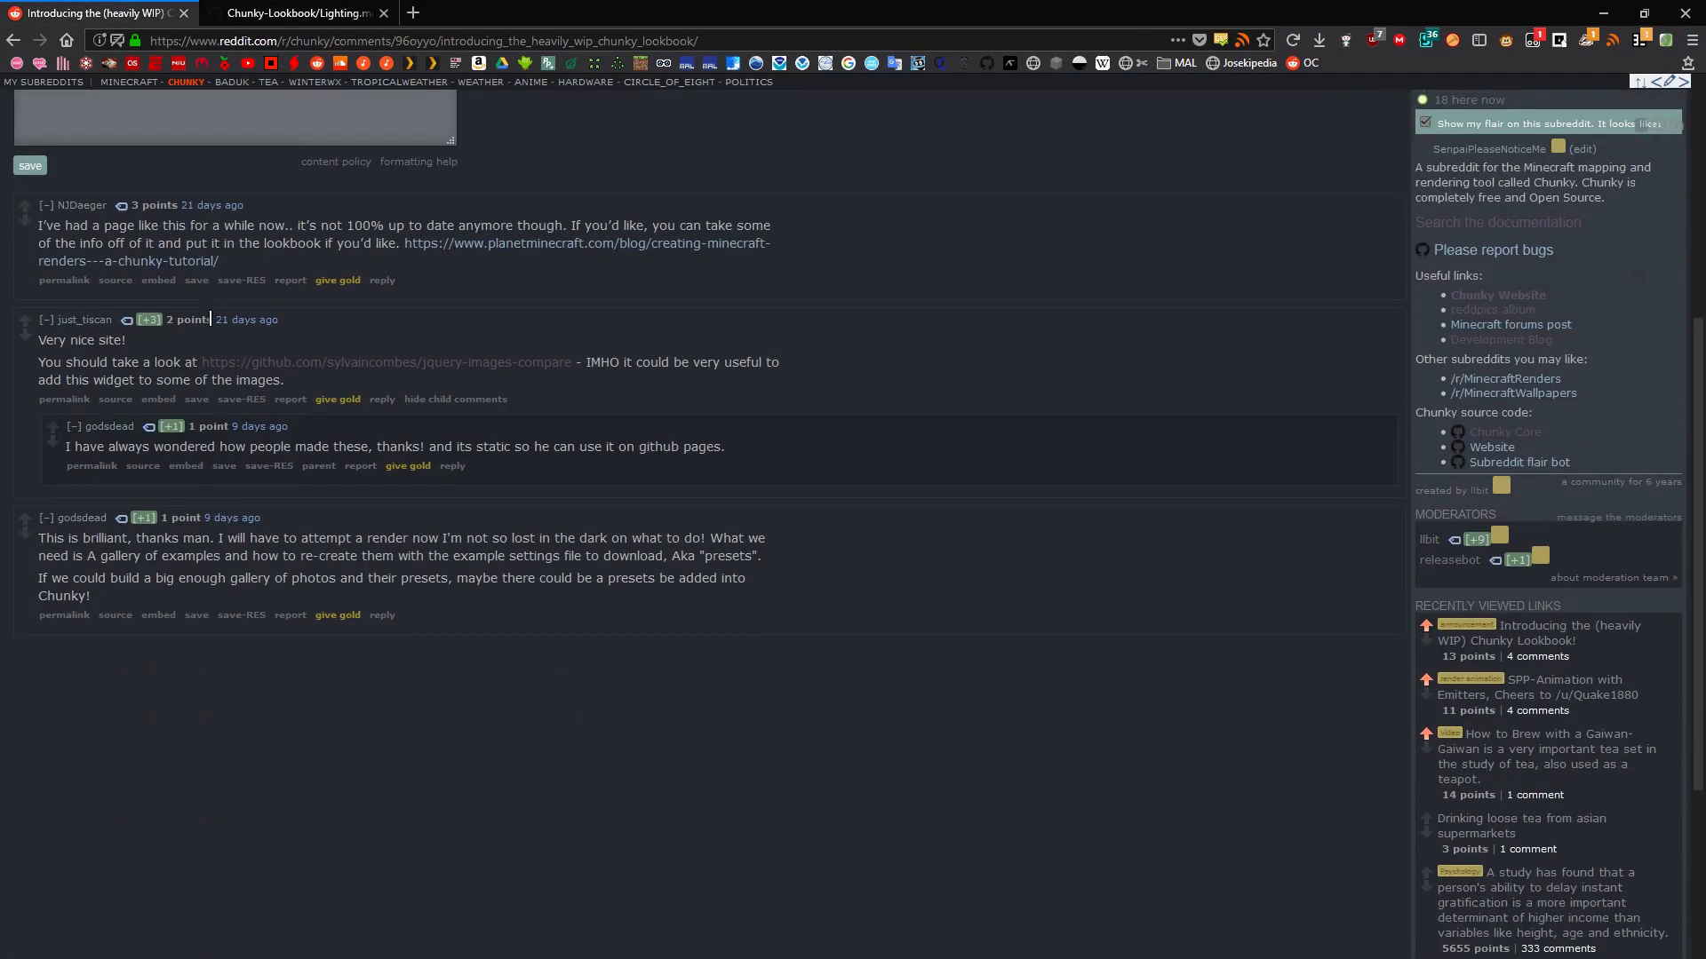
scroll(190, 323, "up", 6)
left_click(94, 150)
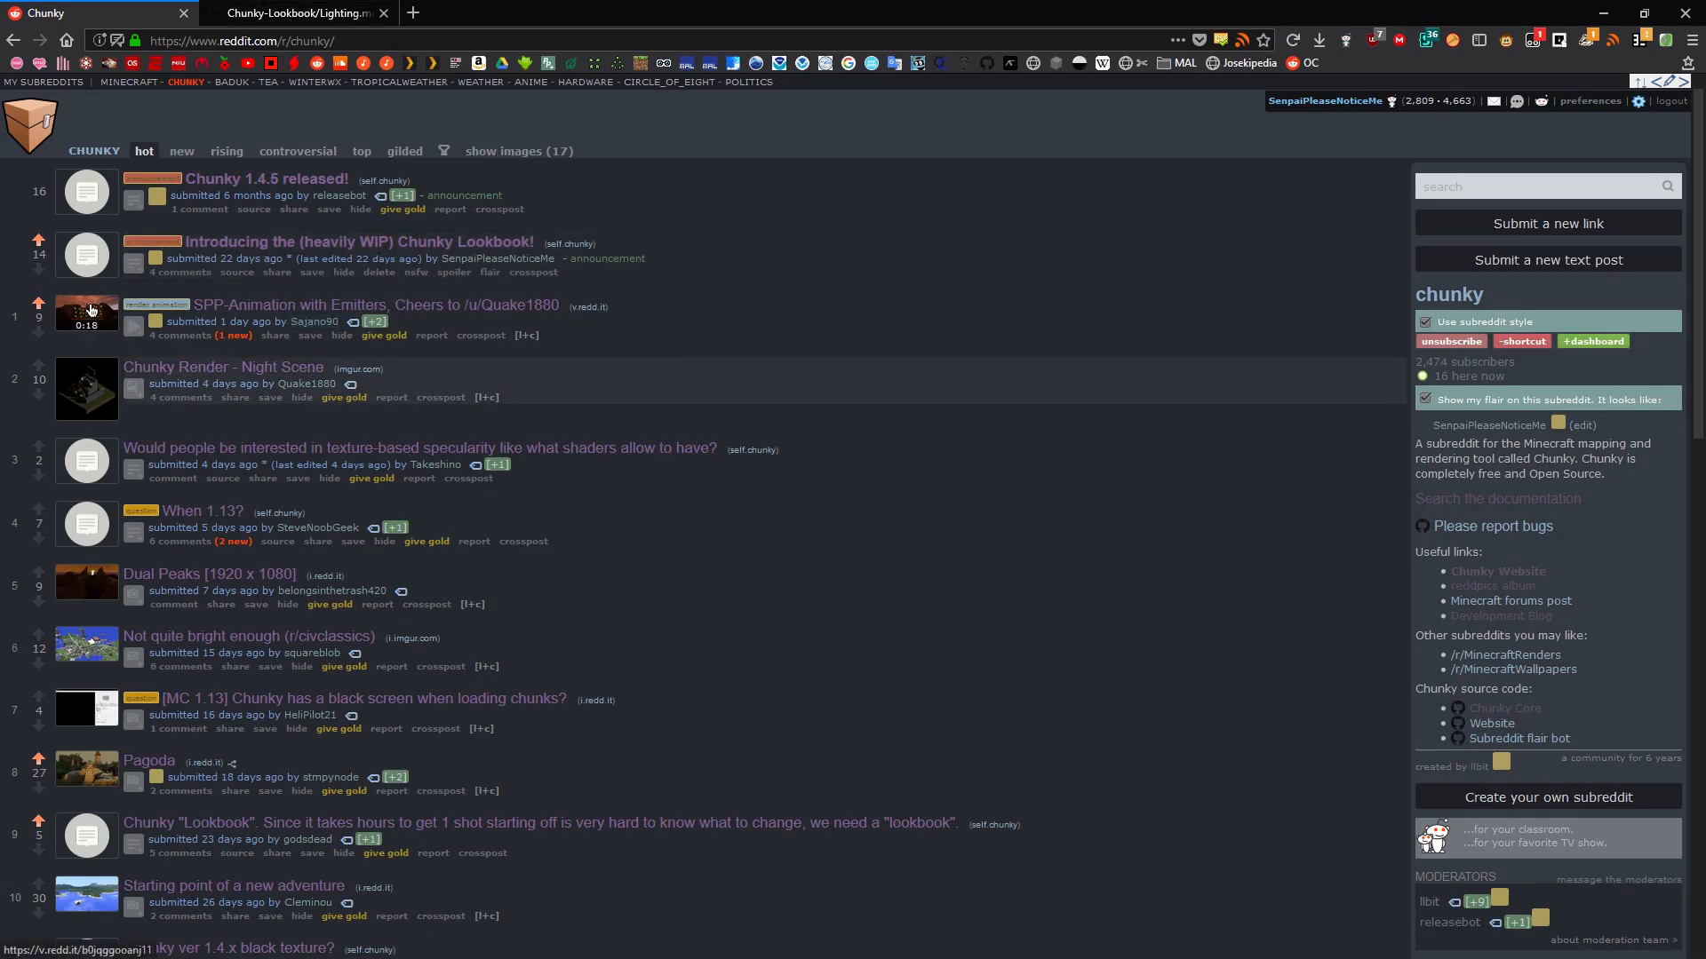
mouse_move(91, 310)
Open Water.md from the Chunky-Lookbook repository and skim it down to the water visibility animation.
left_click(294, 12)
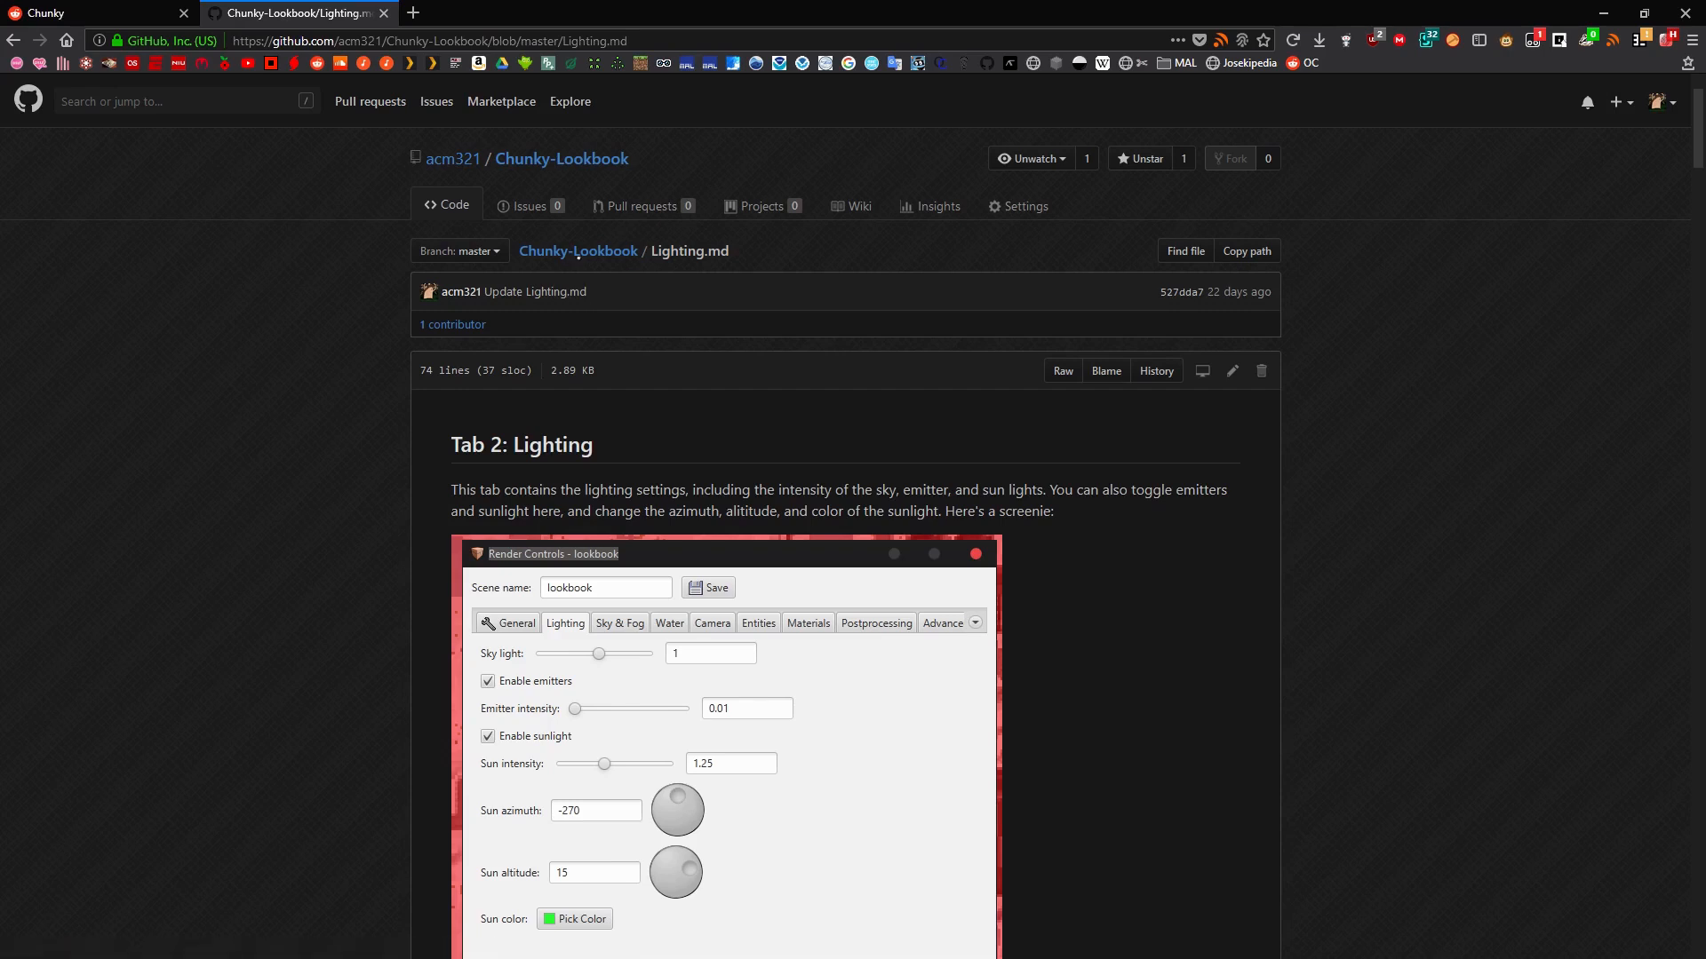
left_click(589, 252)
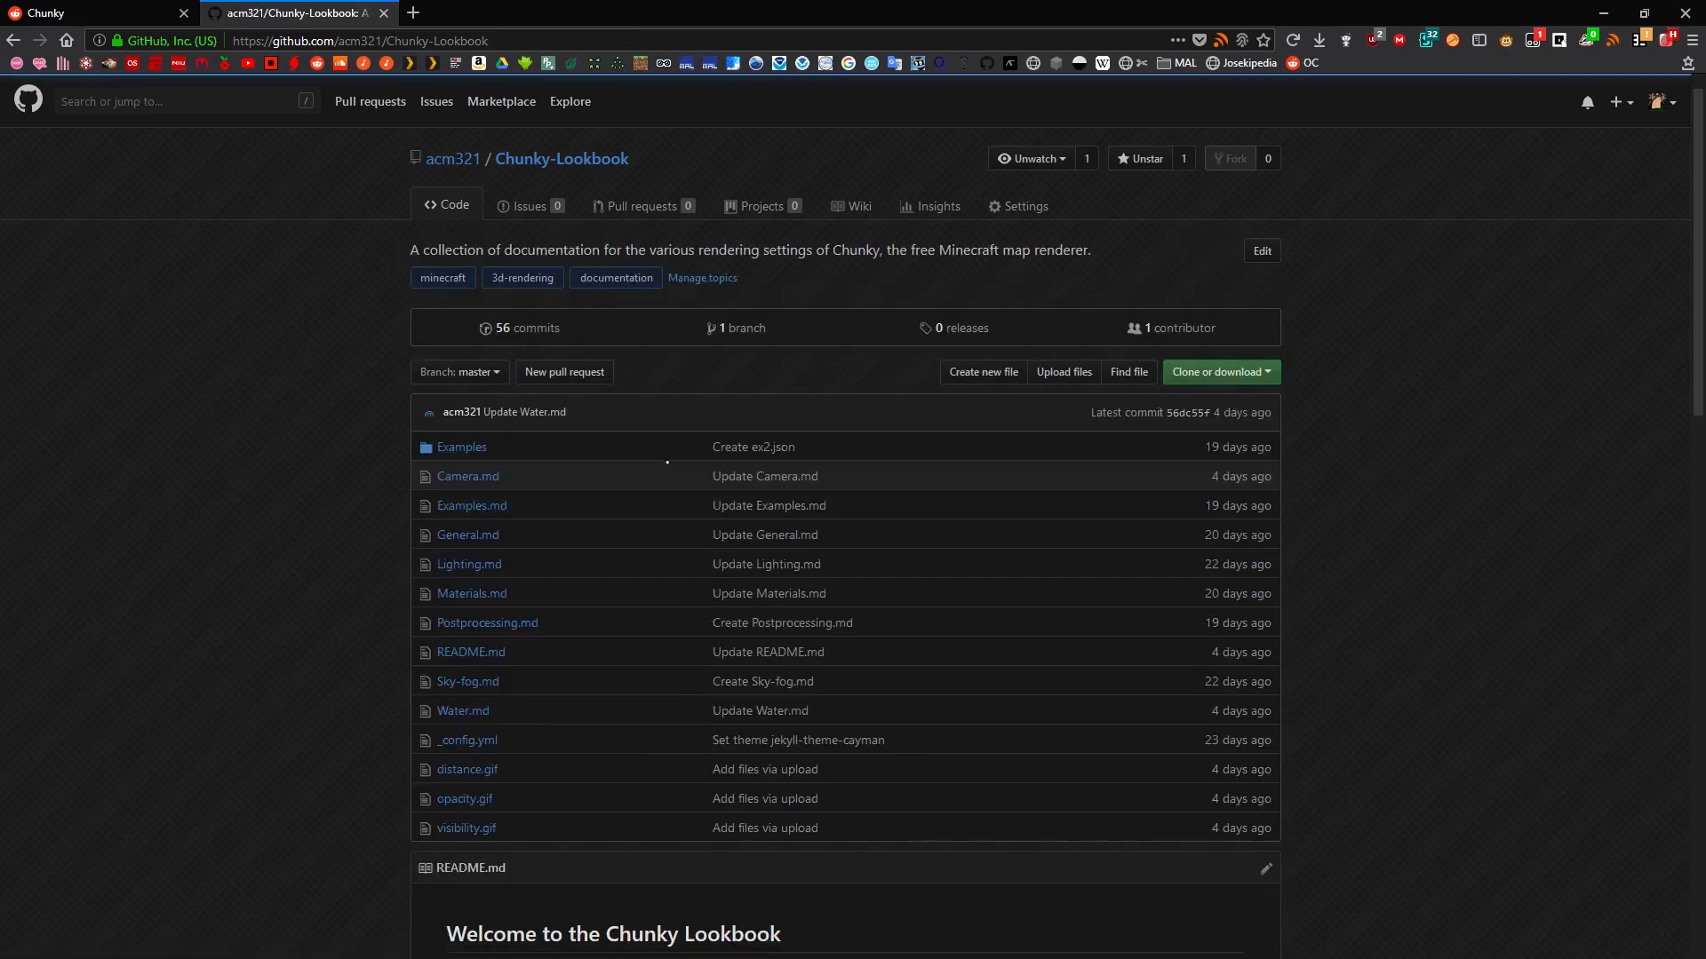
left_click(455, 710)
scroll(455, 711, "down", 2)
scroll(342, 486, "down", 15)
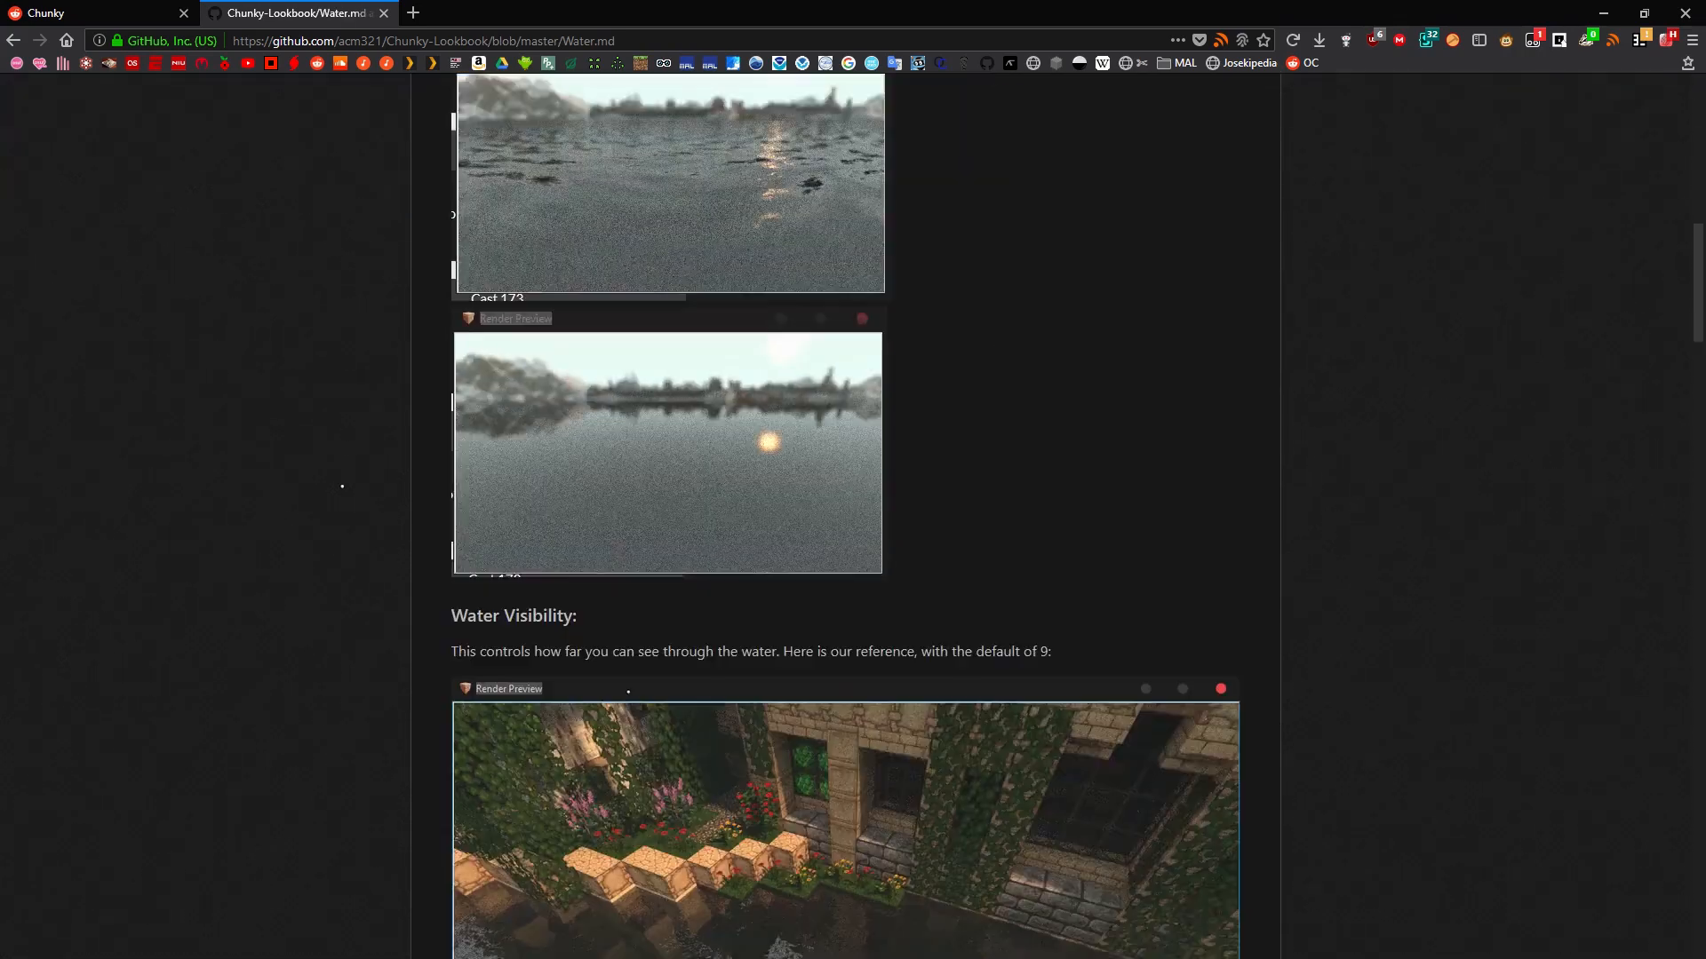
scroll(341, 486, "down", 15)
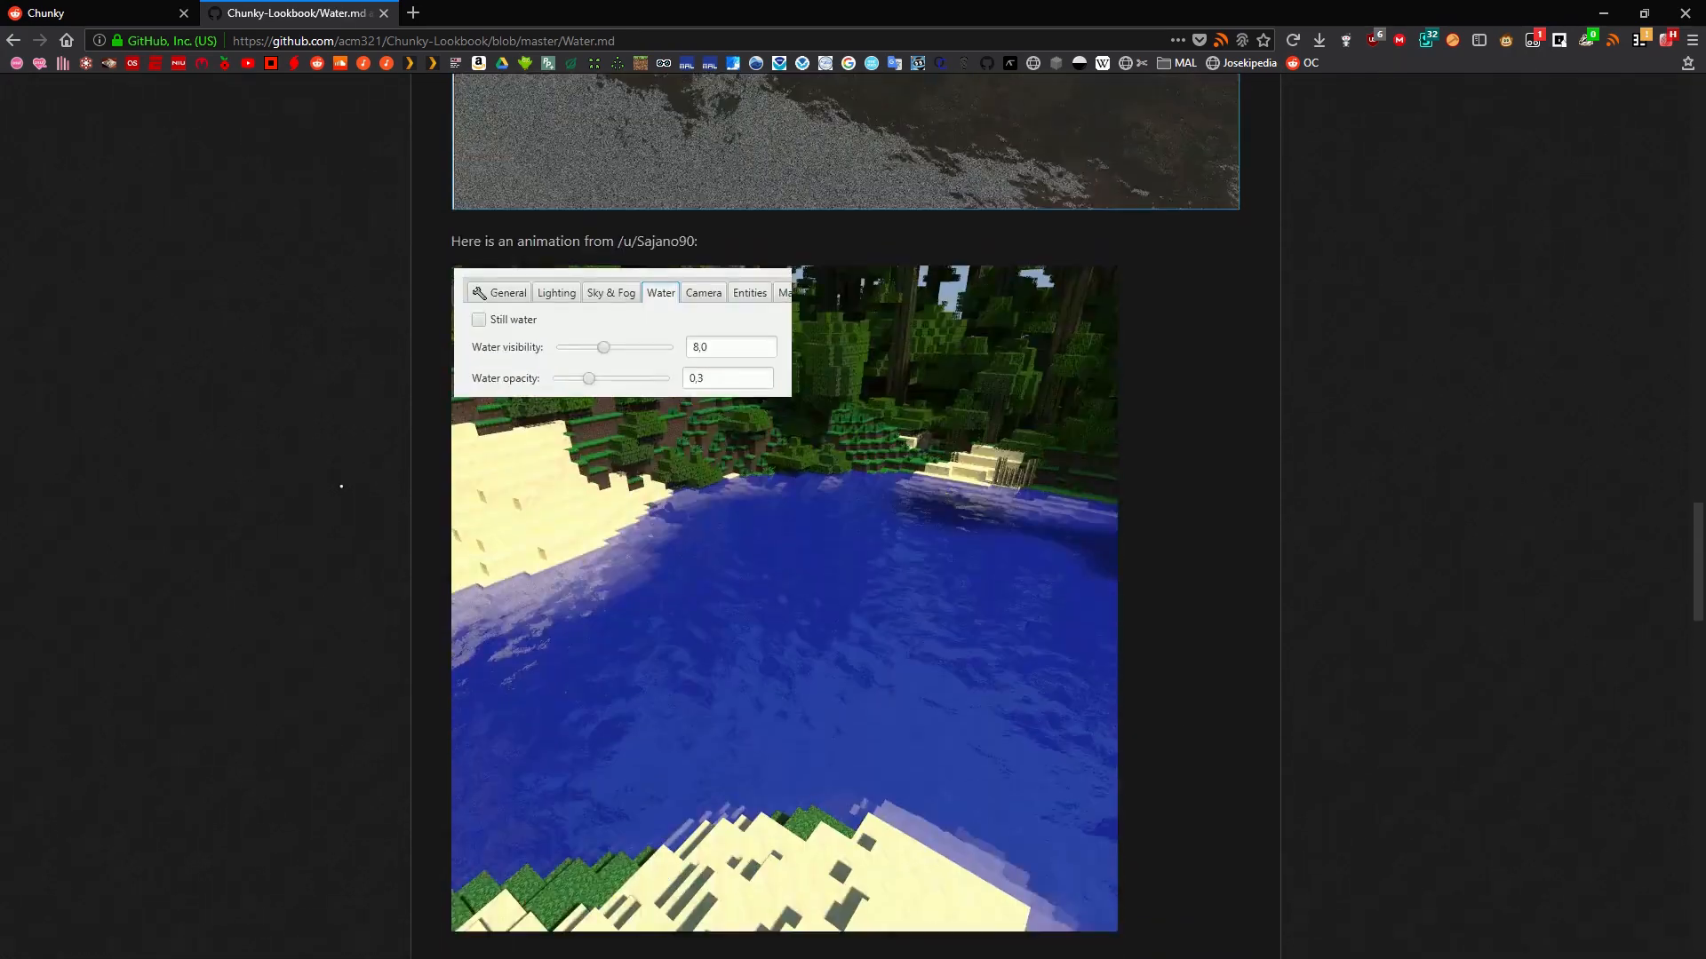
Examine the animation showing the effect of different water visibility values, including its enlarged view.
scroll(843, 460, "up", 1)
scroll(843, 461, "up", 3)
scroll(350, 392, "down", 2)
left_click(819, 460)
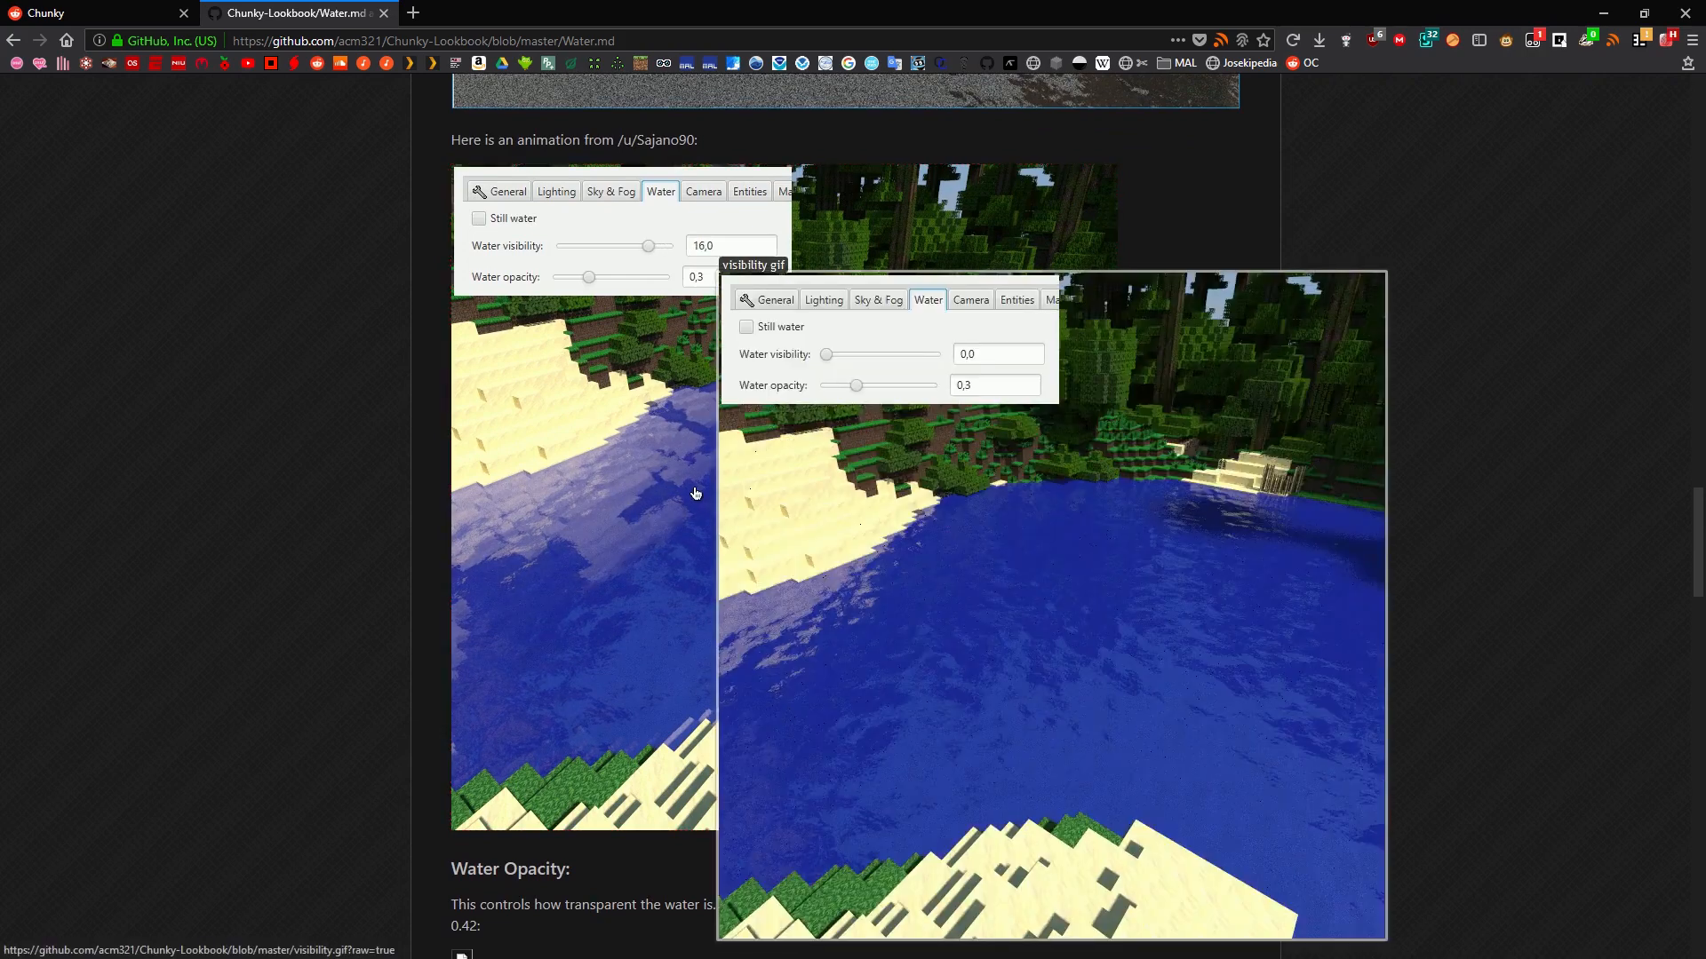
Check the renderer's Render Controls and preview windows over the Water page, and return to the documentation.
key("super+Tab")
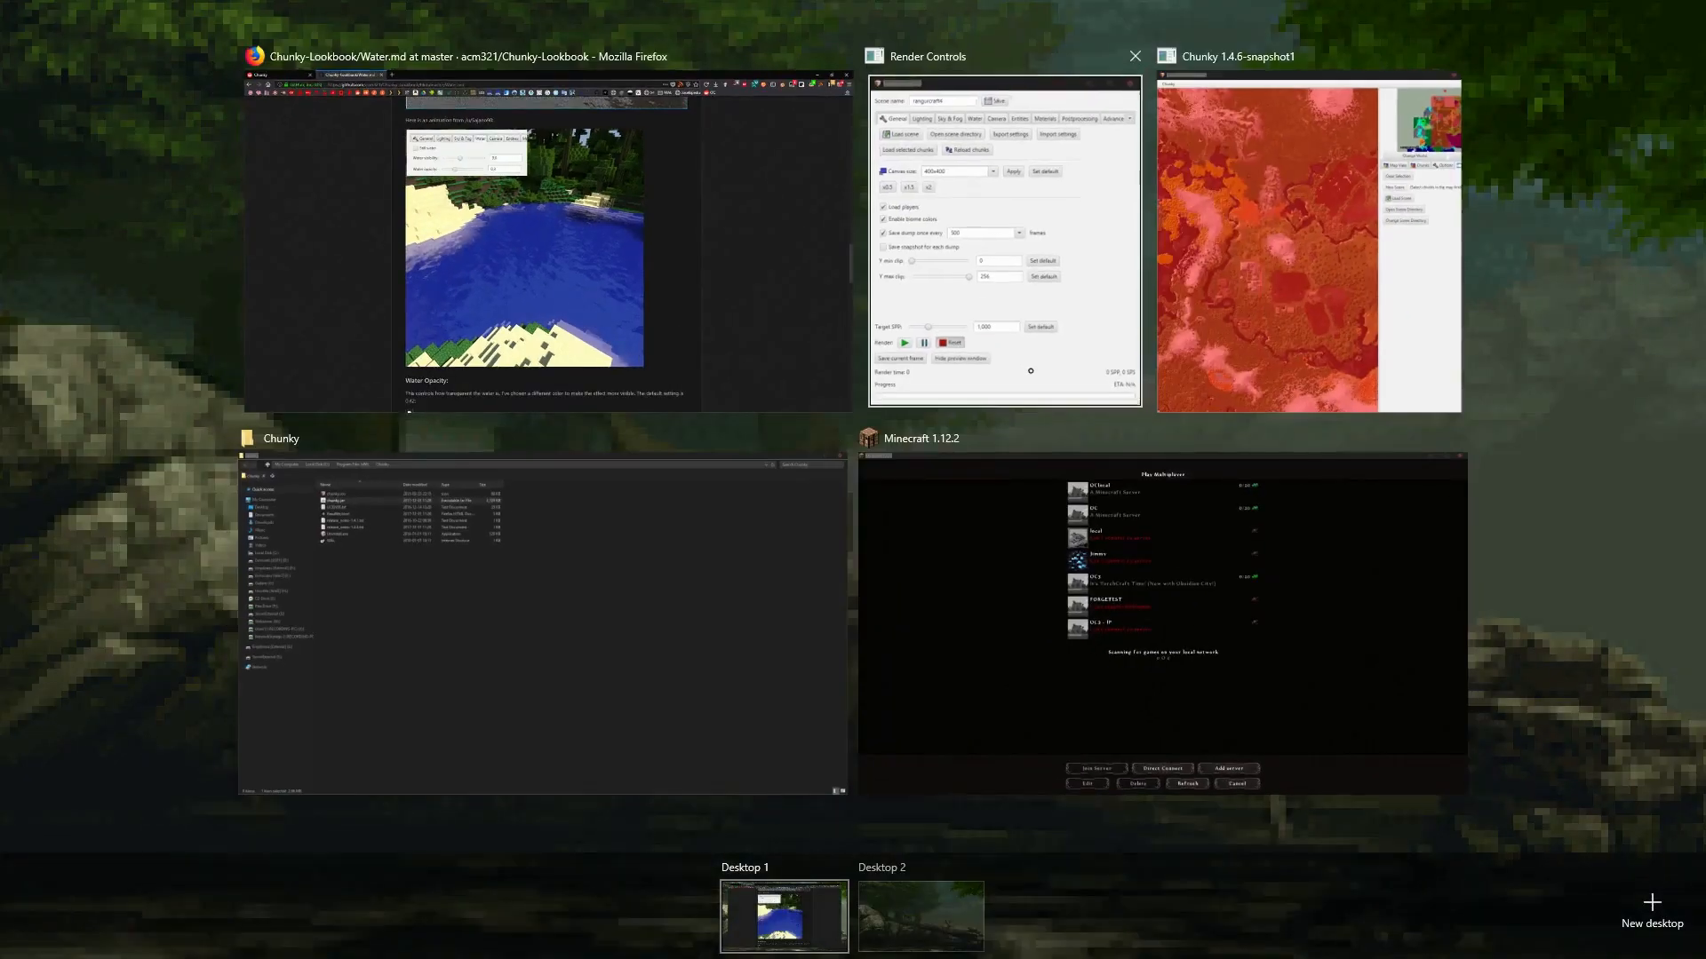
left_click(1002, 229)
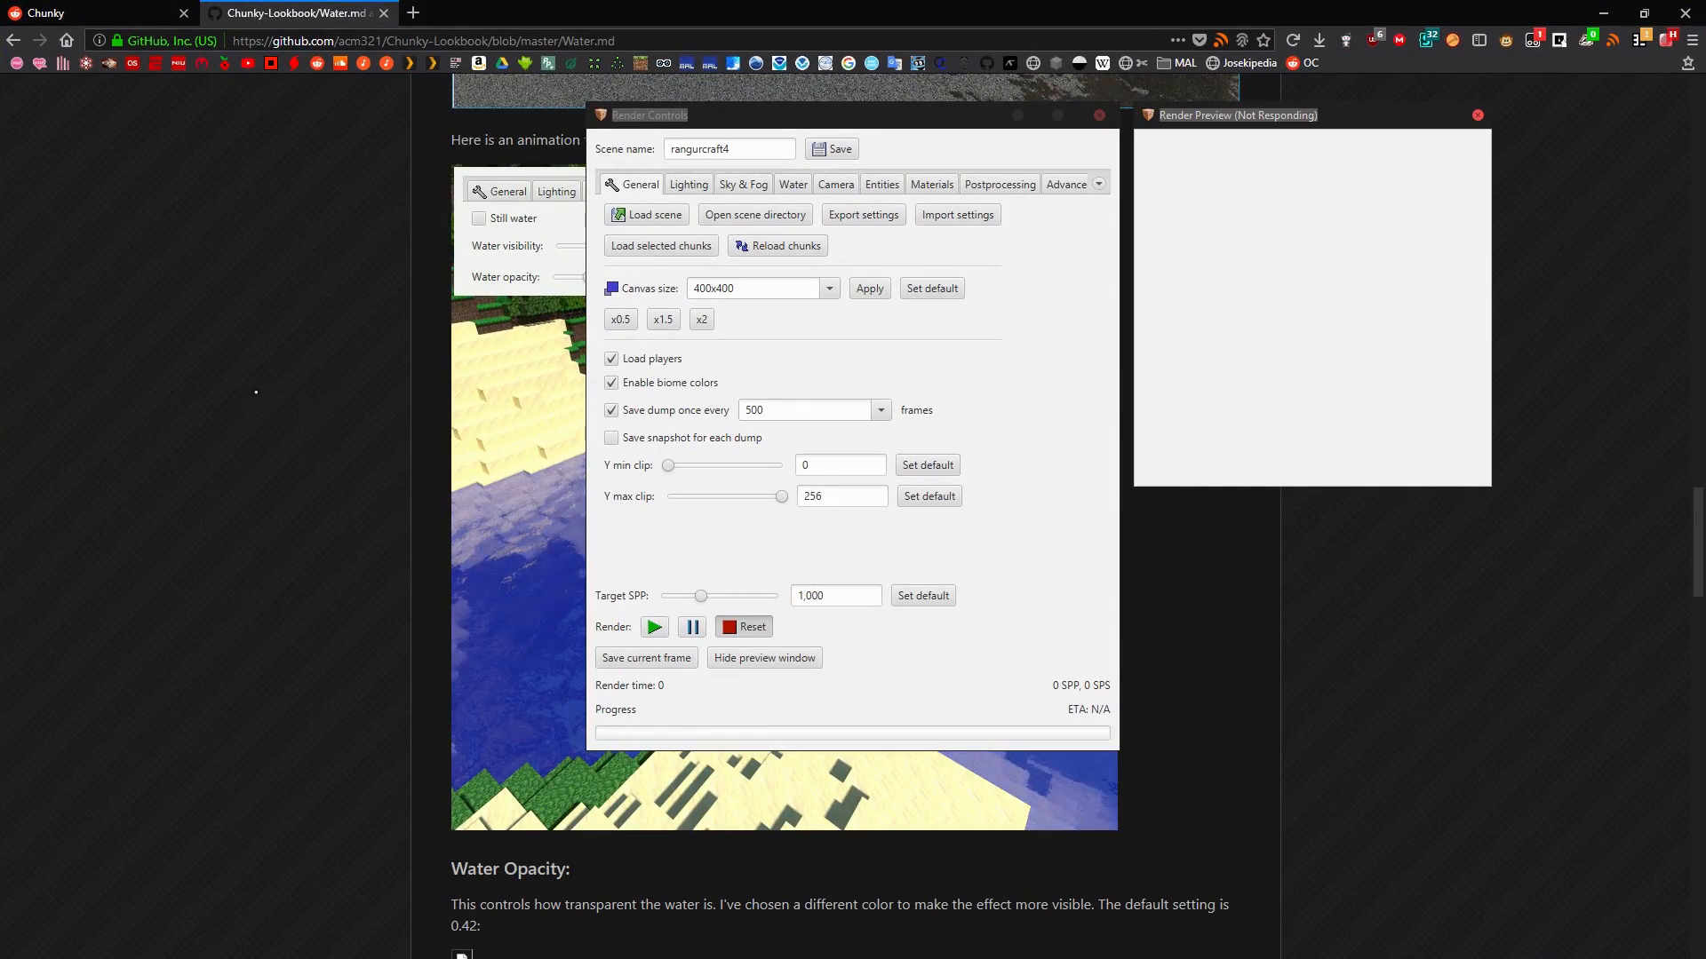
scroll(250, 360, "down", 4)
scroll(245, 349, "up", 4)
scroll(243, 347, "down", 3)
scroll(242, 346, "down", 3)
scroll(242, 347, "up", 5)
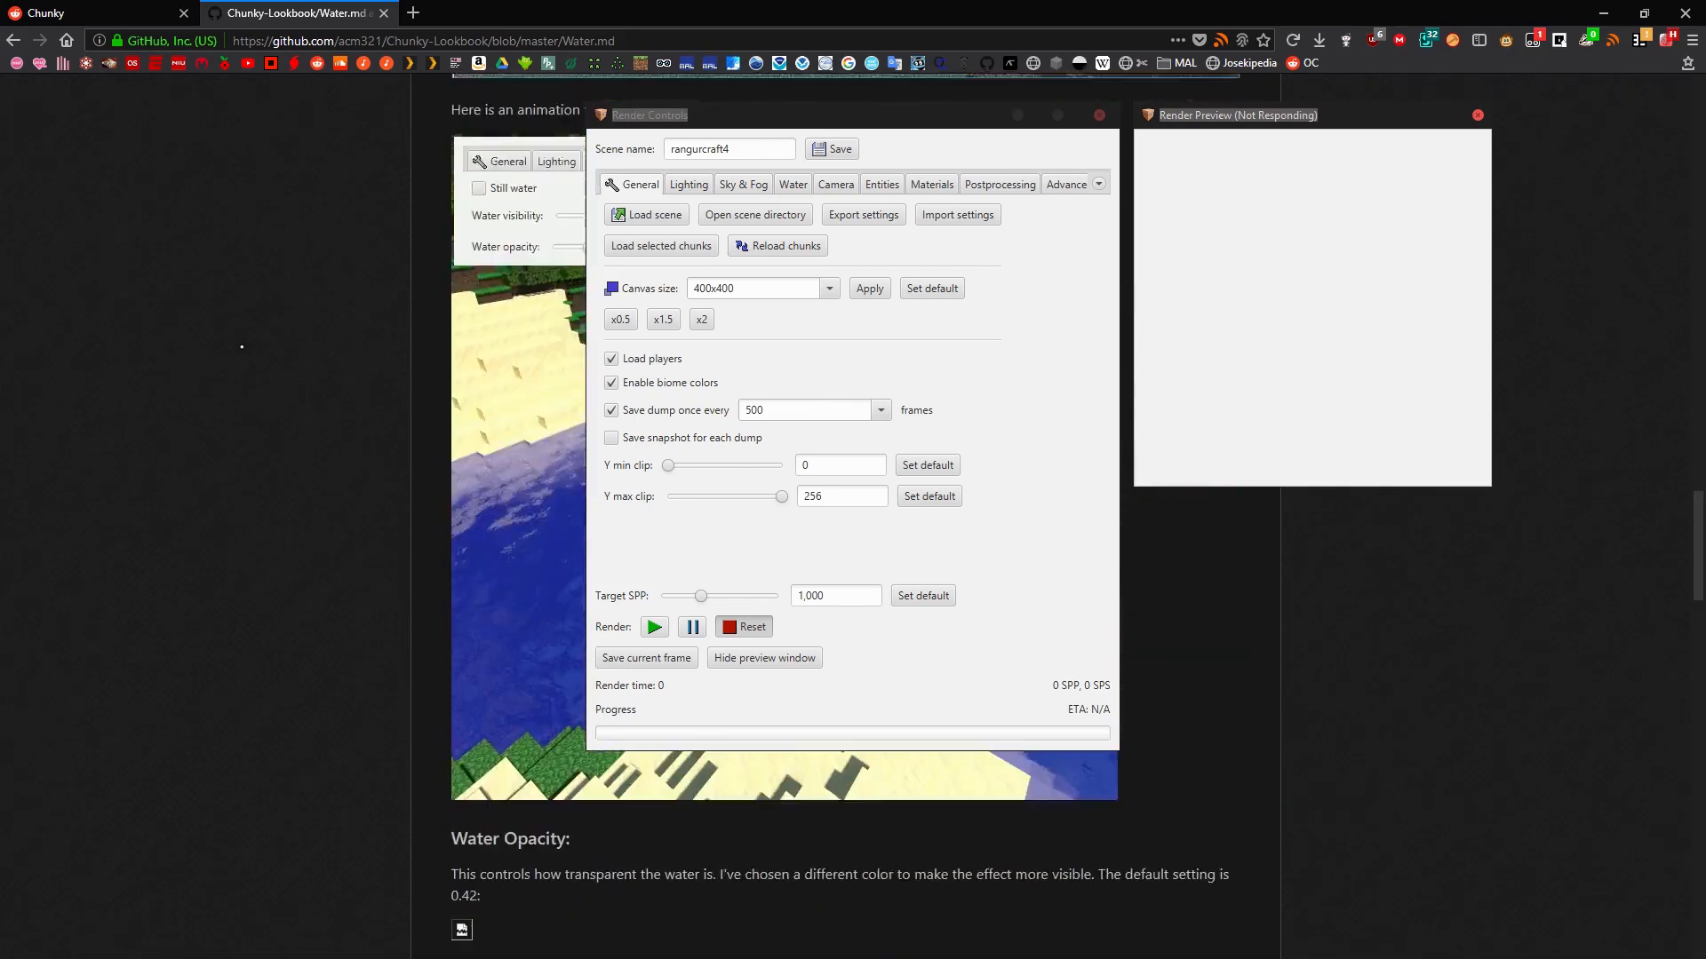
left_click(241, 348)
Read the Water Opacity section and compare its example renders.
scroll(241, 348, "down", 4)
scroll(241, 348, "down", 2)
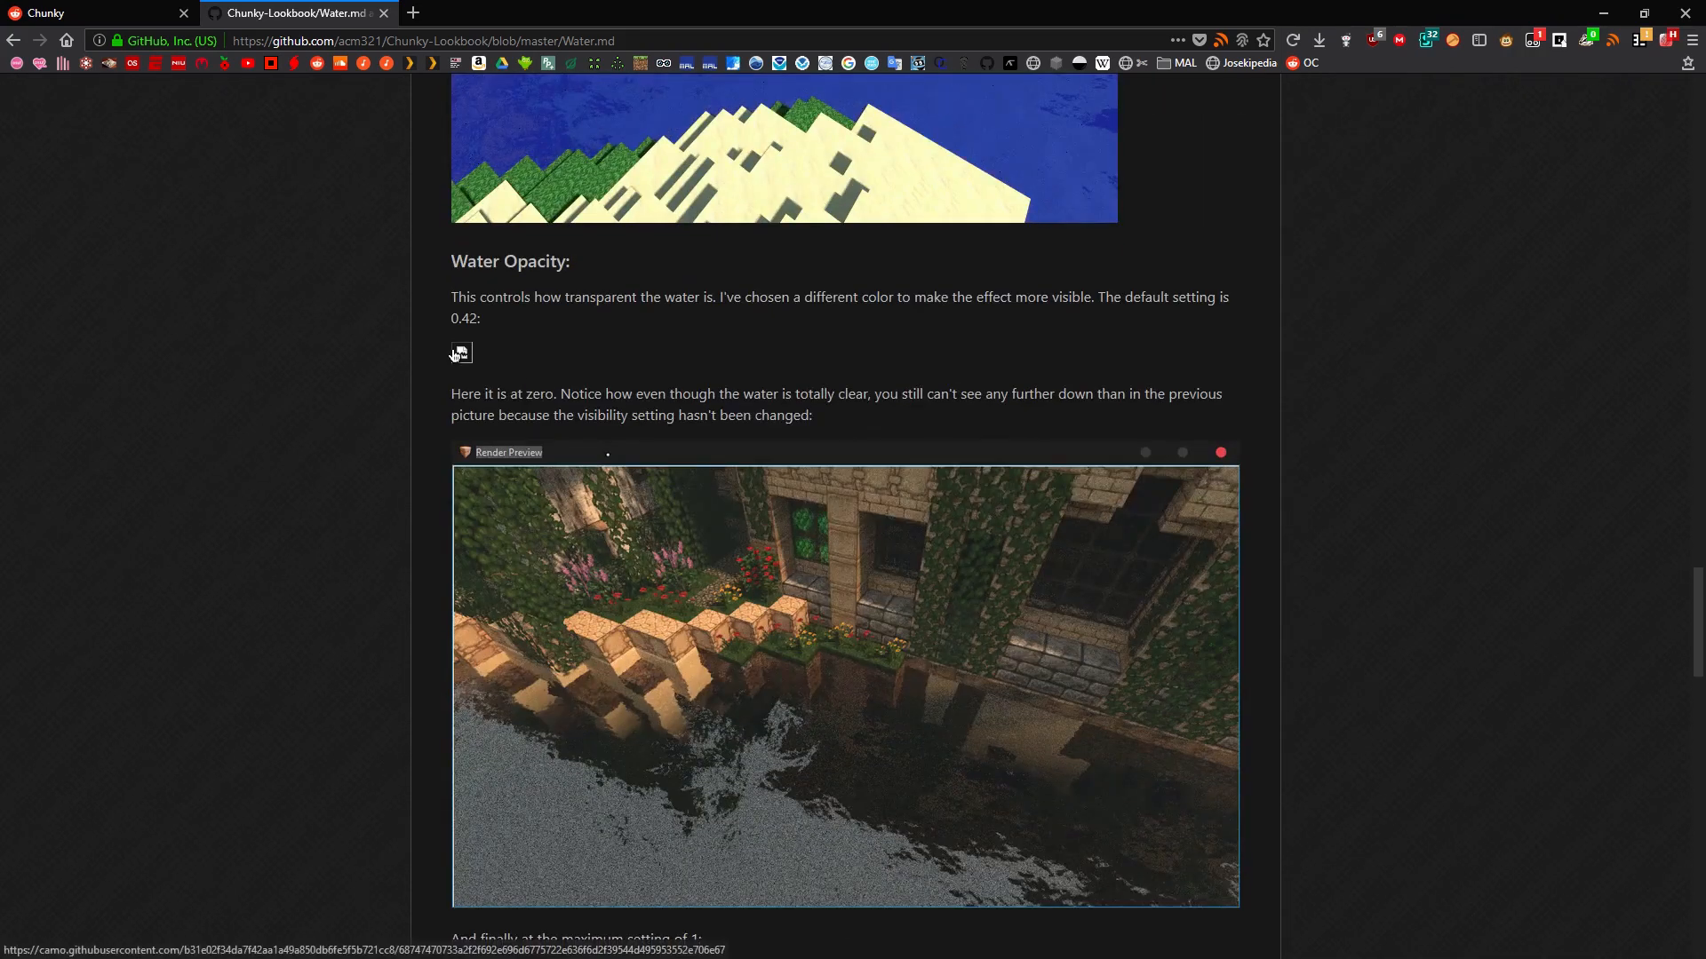
scroll(461, 347, "down", 10)
scroll(180, 78, "up", 3)
Glance at the Chunky subreddit again, return to the Lookbook and reopen its Lighting page.
left_click(126, 17)
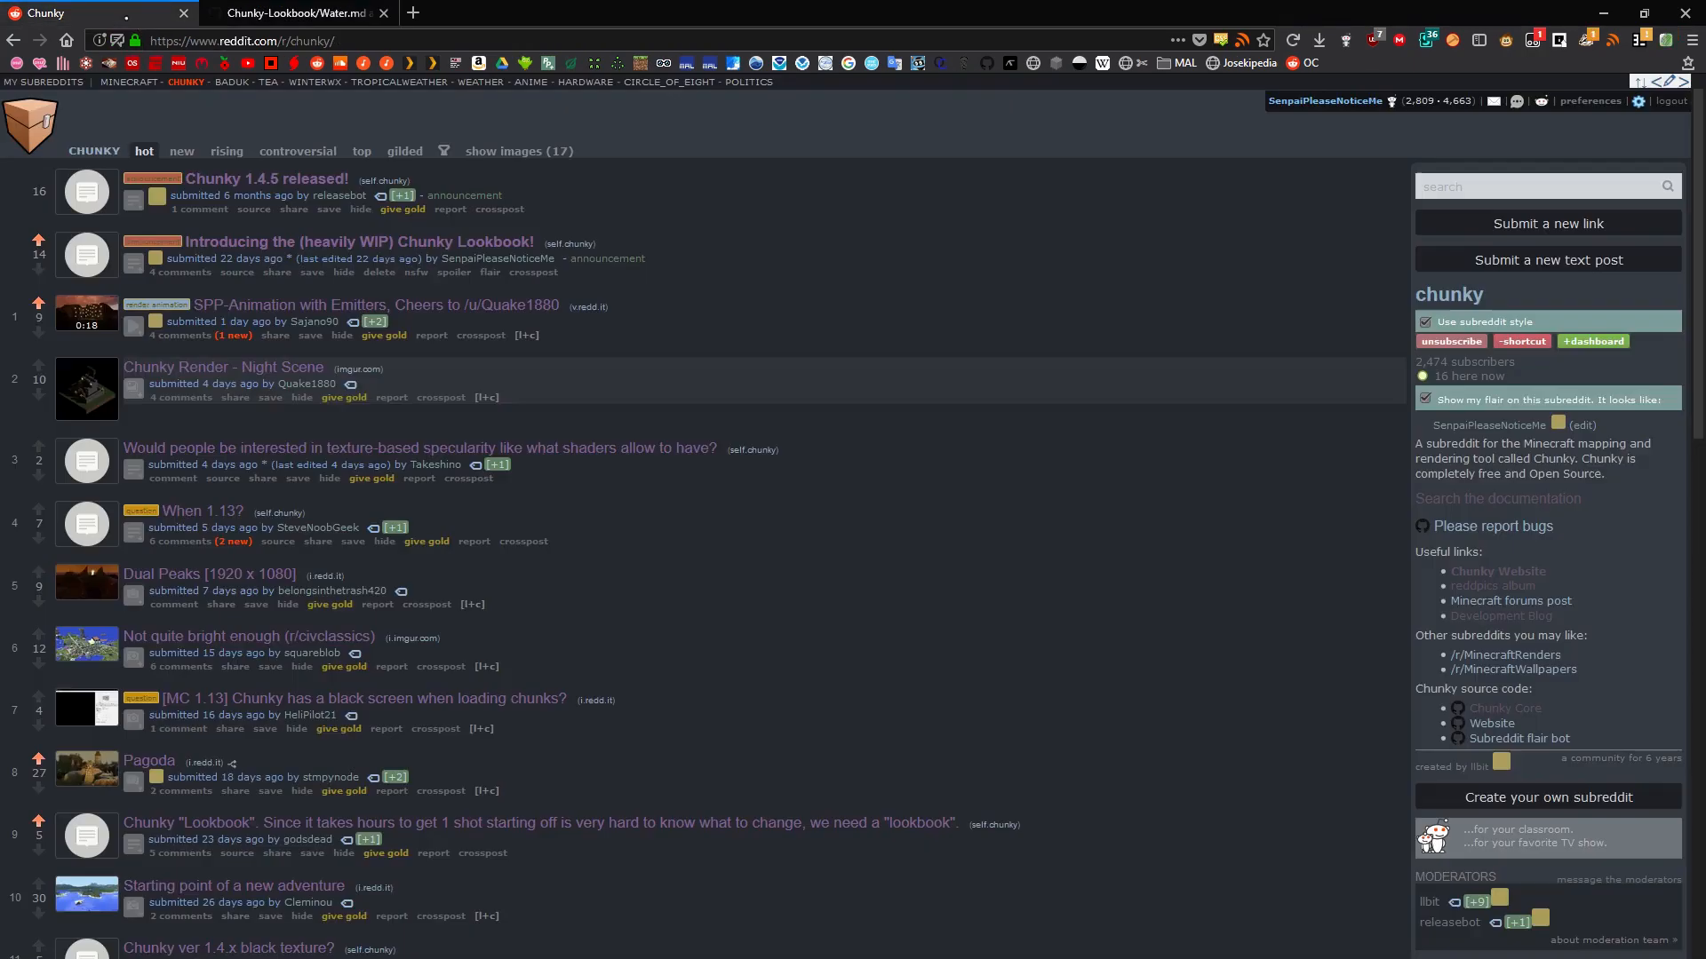
key("k")
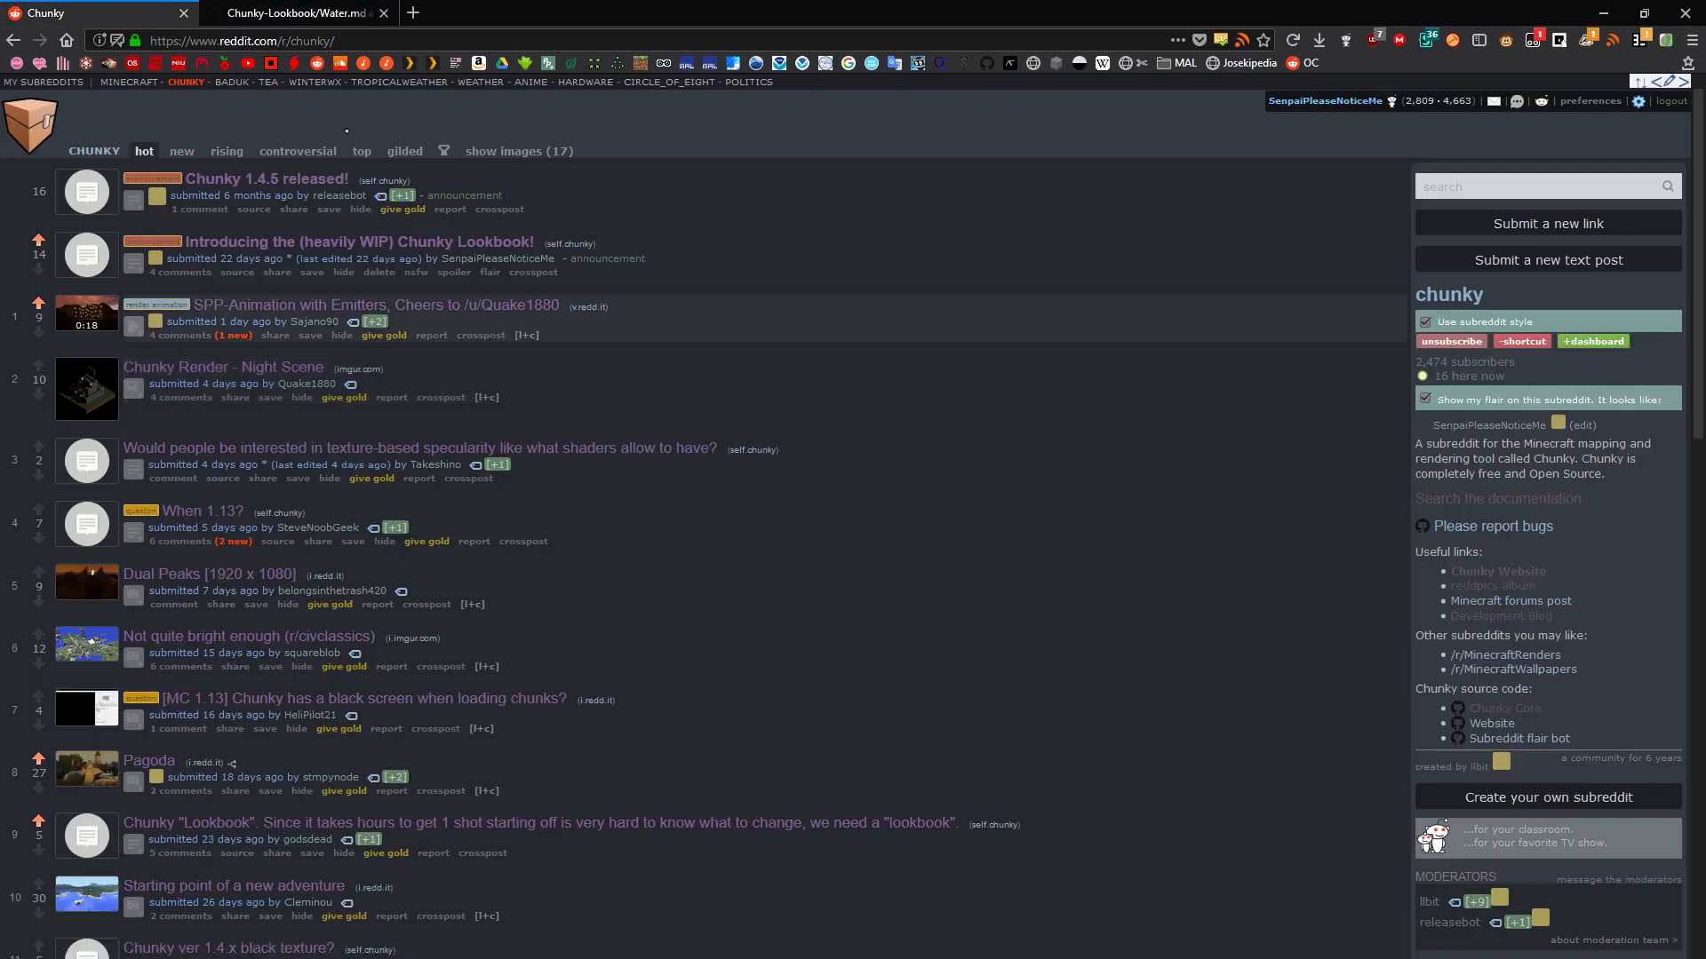
key("ctrl+Tab")
scroll(274, 367, "up", 10)
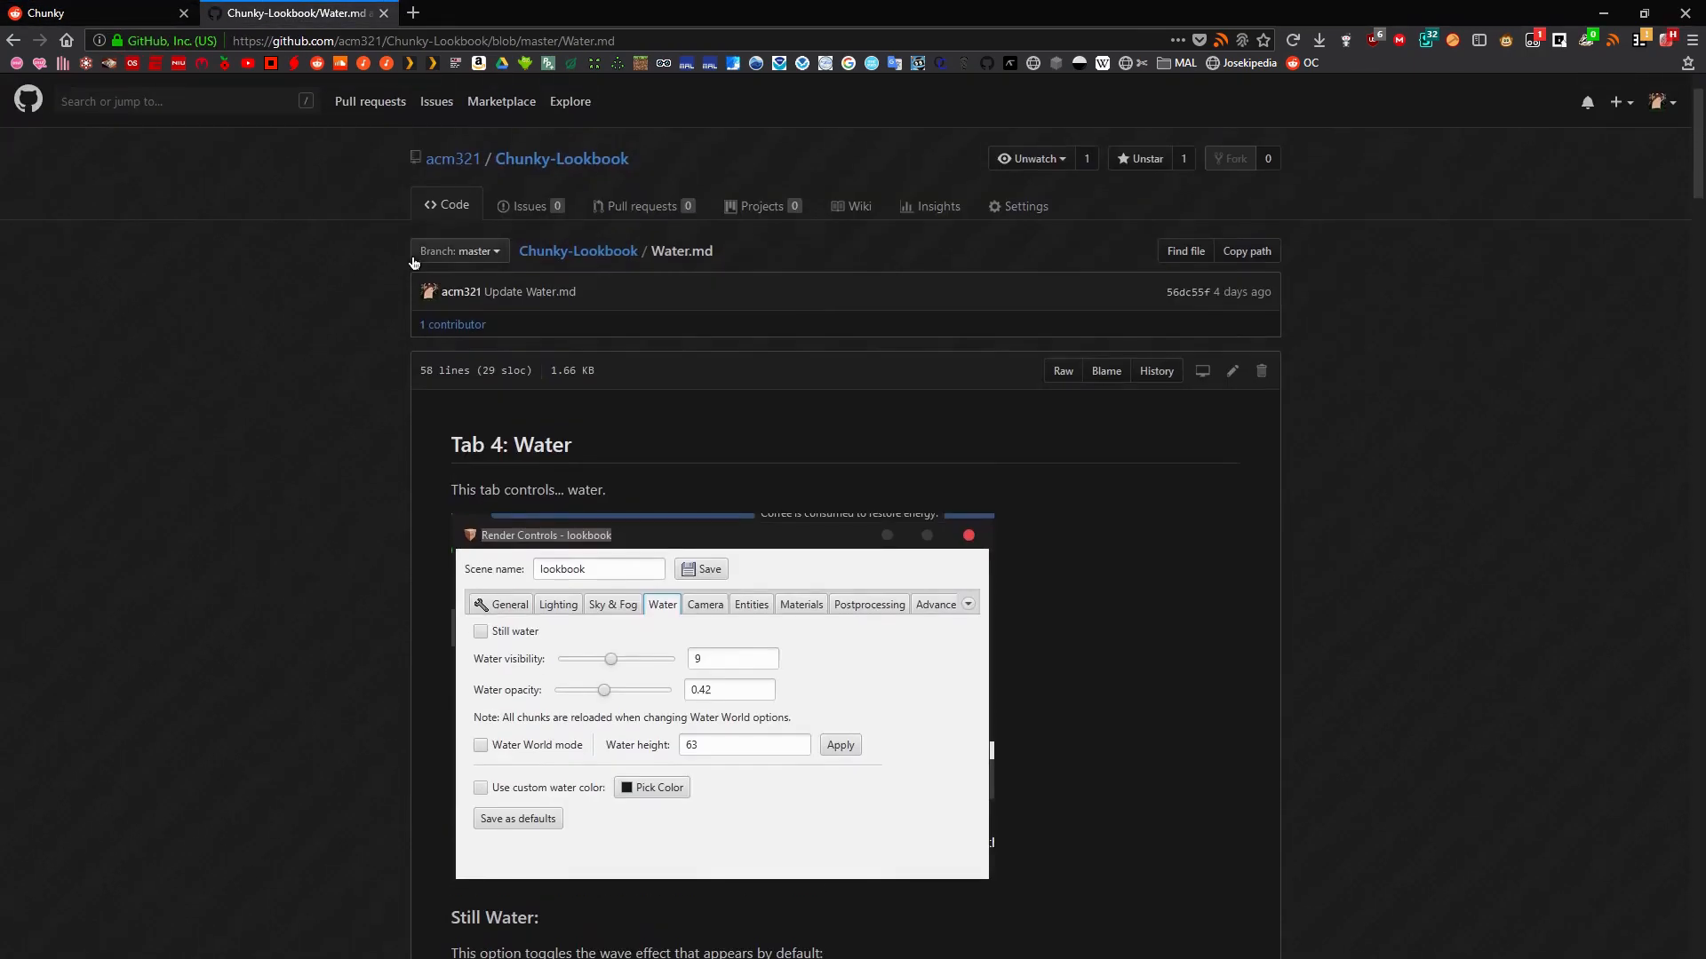
middle_click(273, 366)
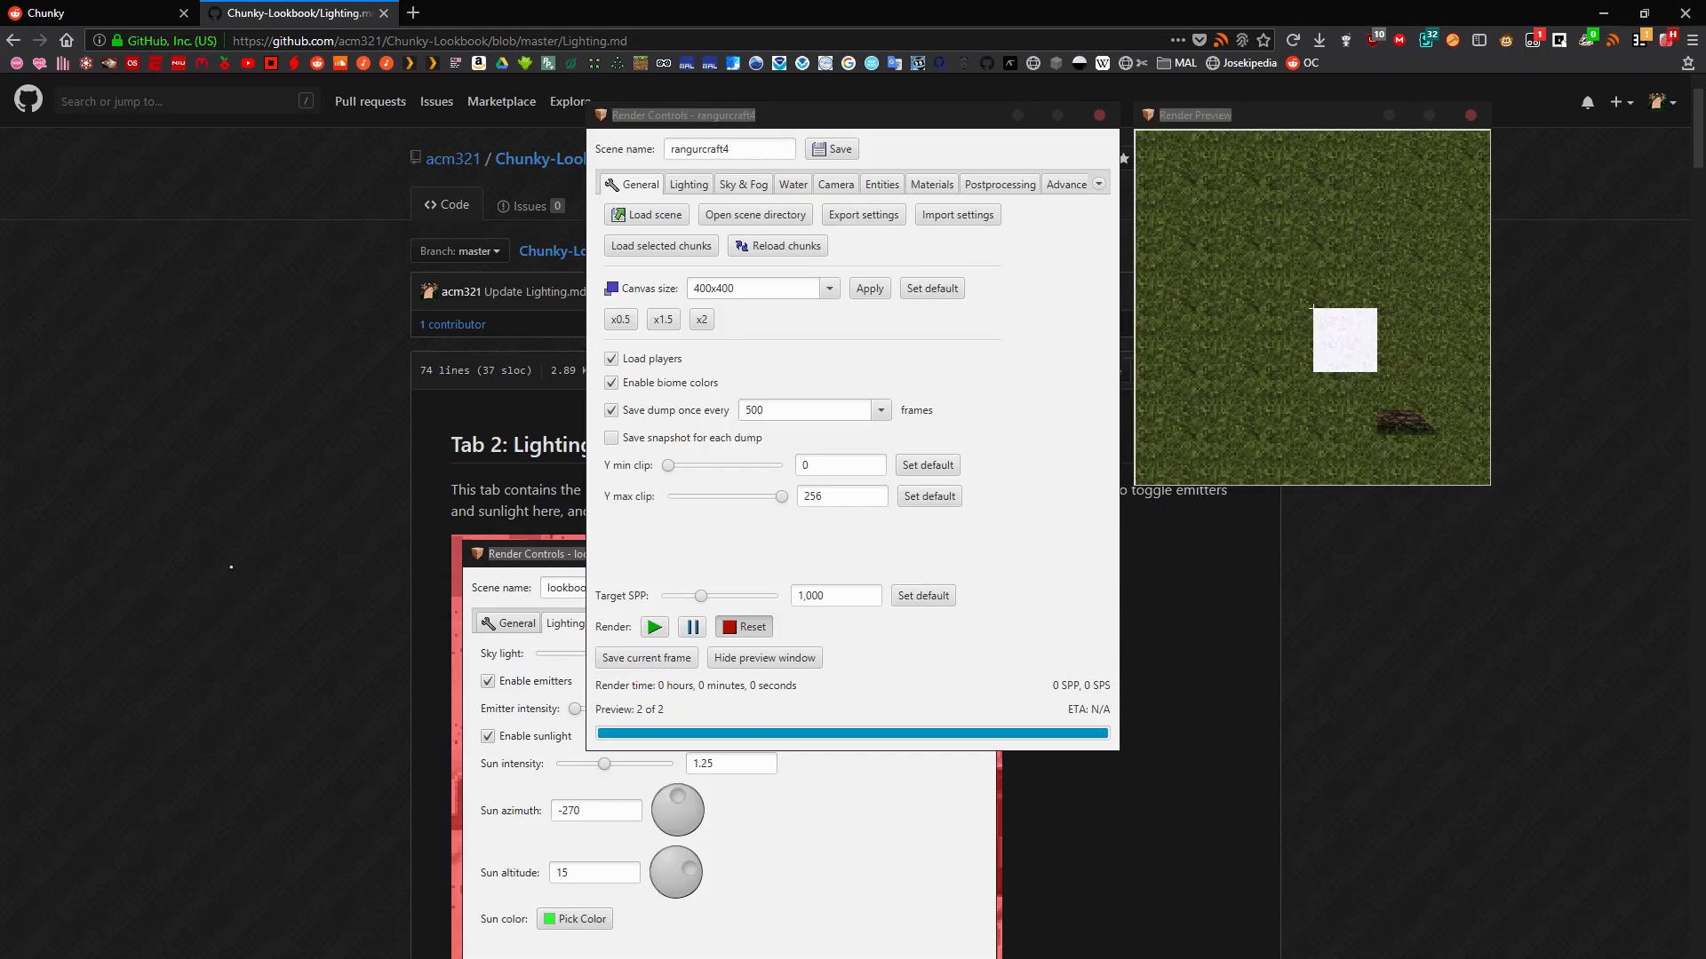
Arrange the Render Controls and Render Preview windows side by side over the Lighting page.
left_click_drag(794, 121, 351, 177)
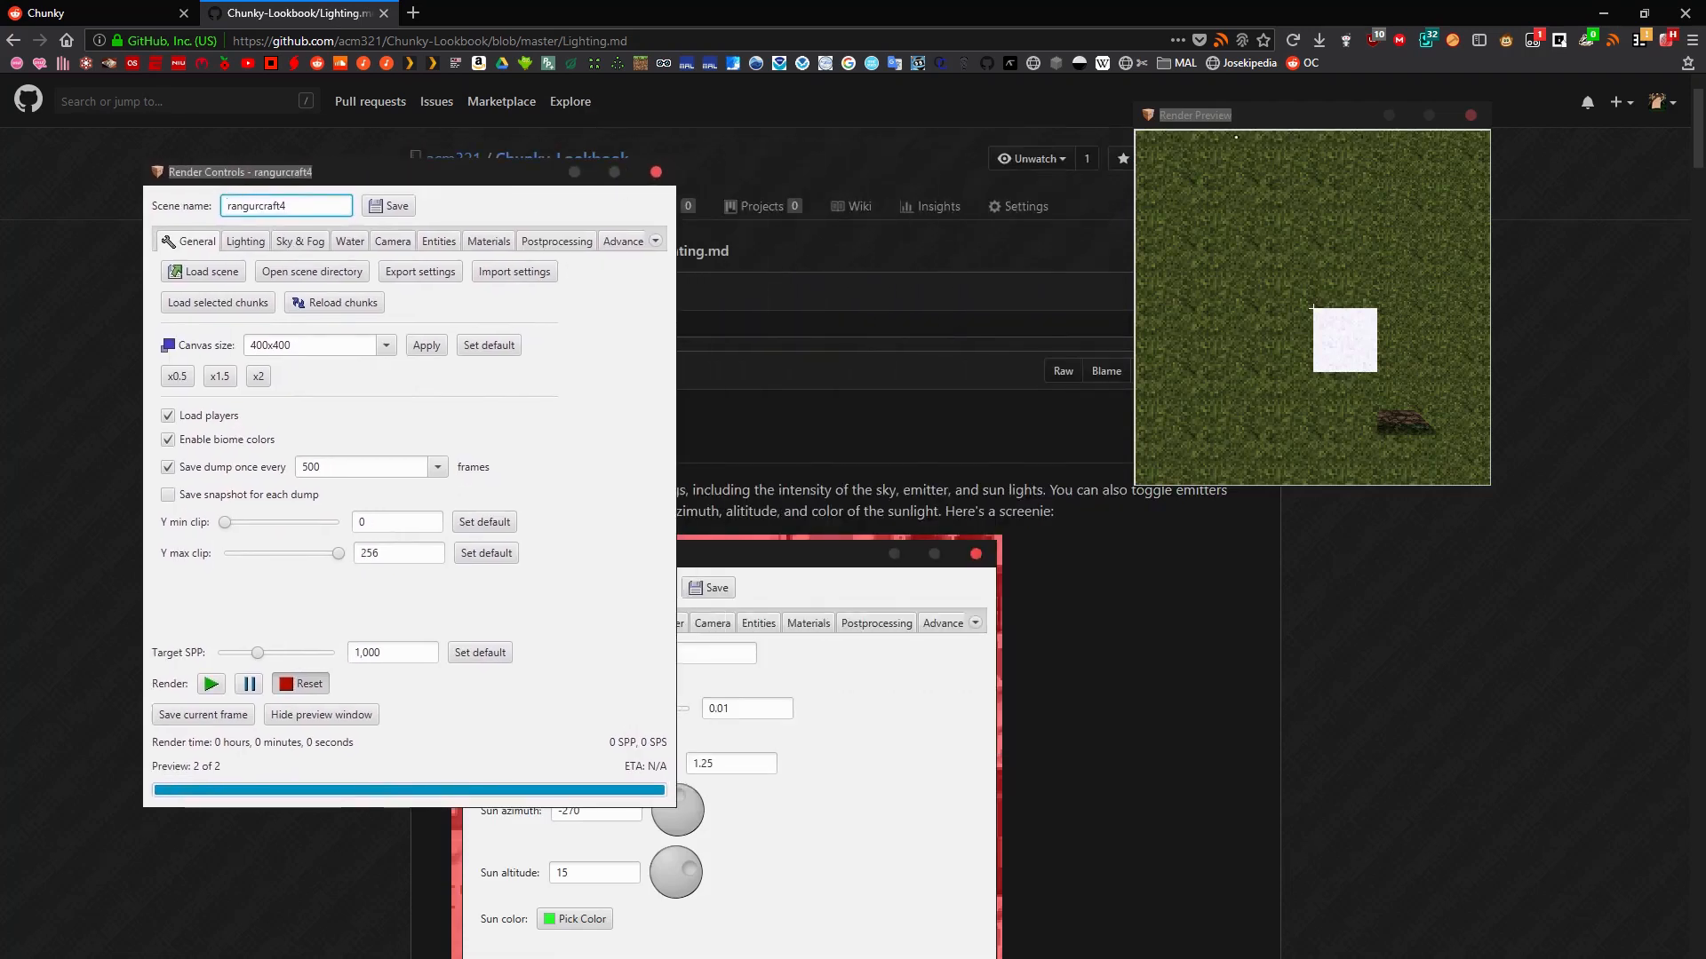
left_click_drag(1247, 123, 889, 253)
left_click_drag(301, 171, 216, 134)
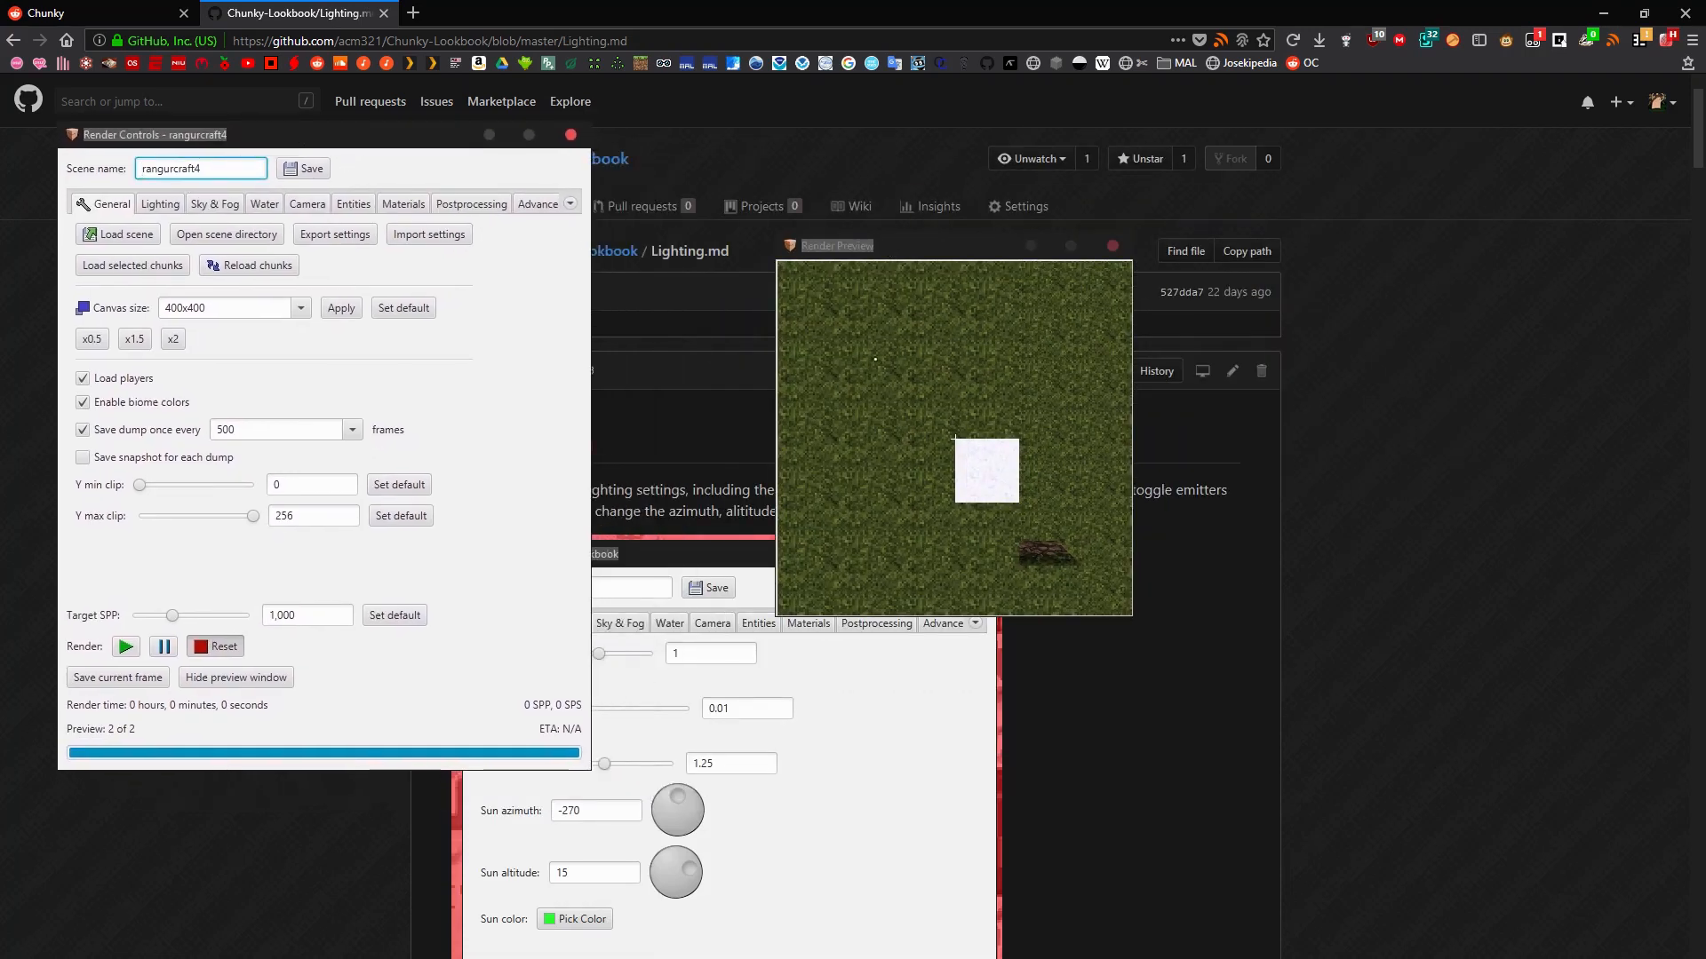
left_click_drag(902, 251, 737, 245)
Set the scene's canvas size to 960x540.
left_click(301, 308)
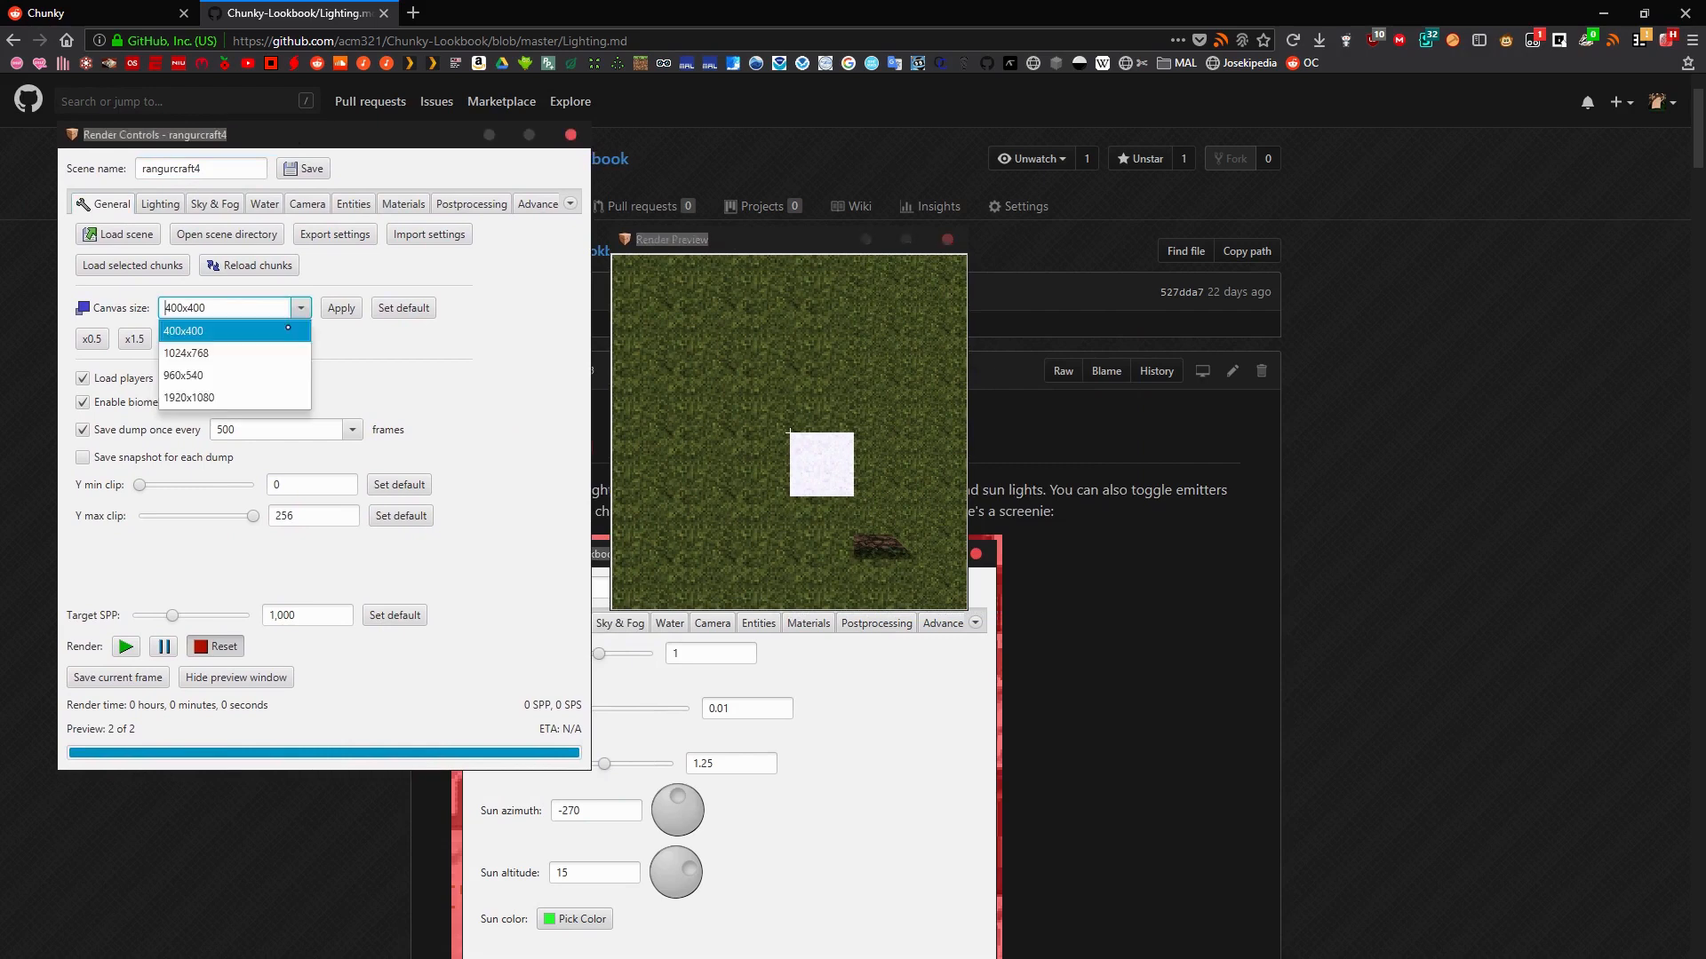
left_click(254, 374)
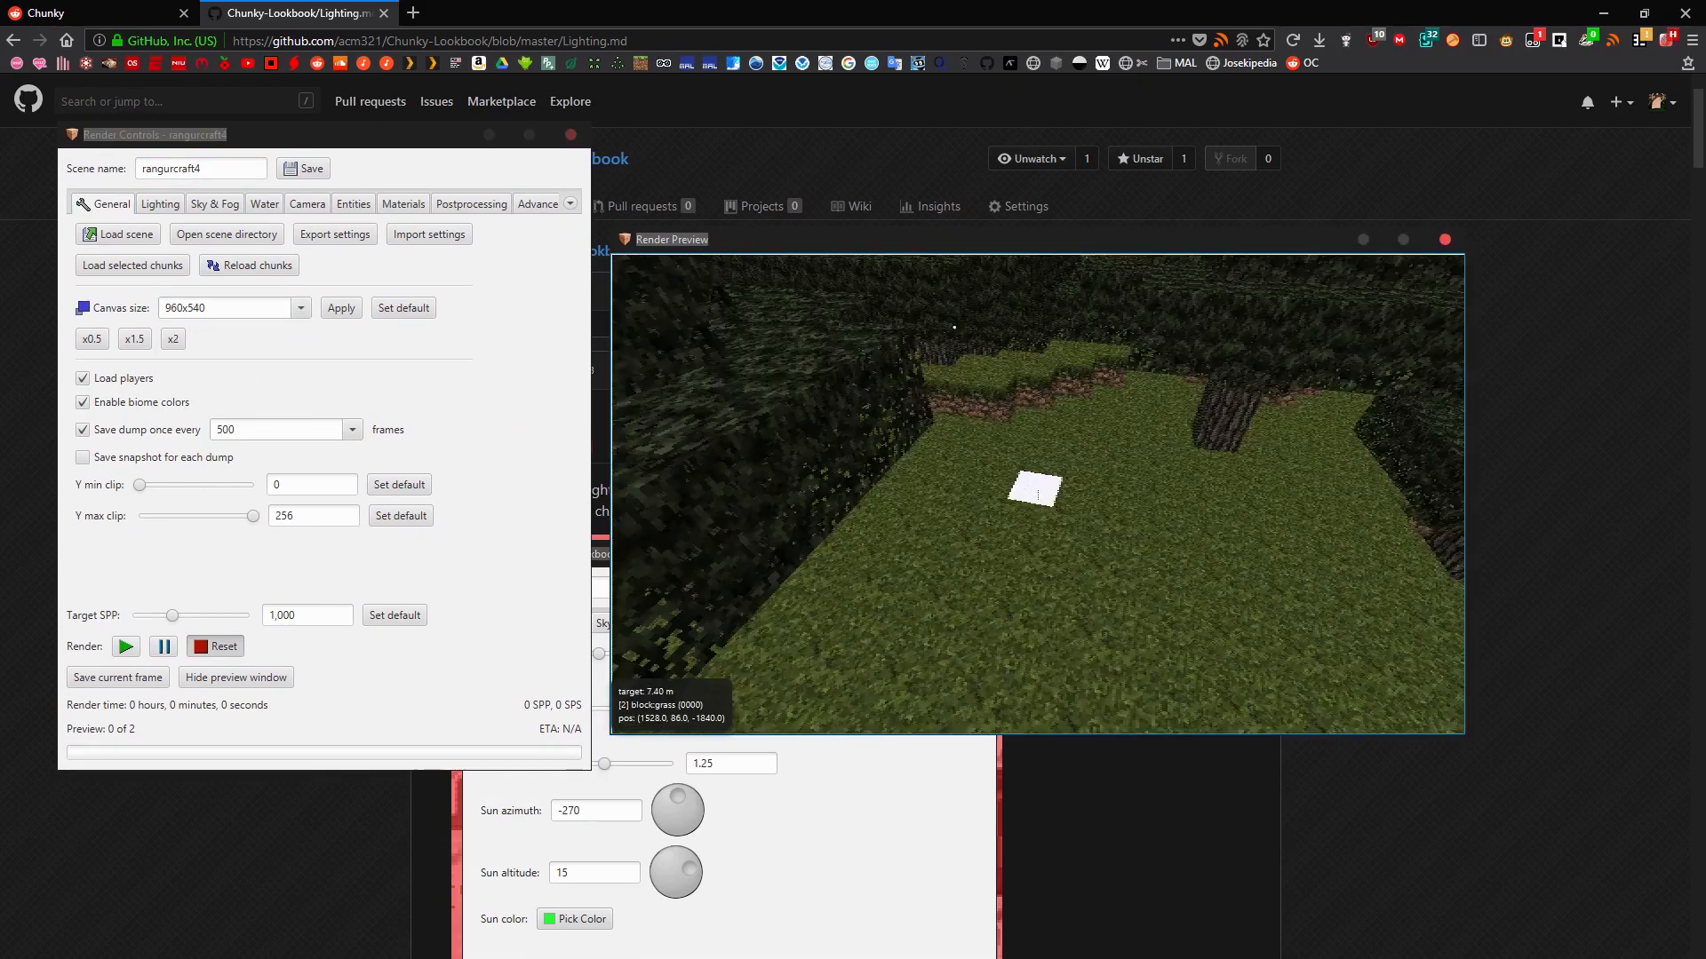
Tilt the preview camera away from the ground and raise it above the forest to a height of about 232.
left_click_drag(1005, 525, 1040, 474)
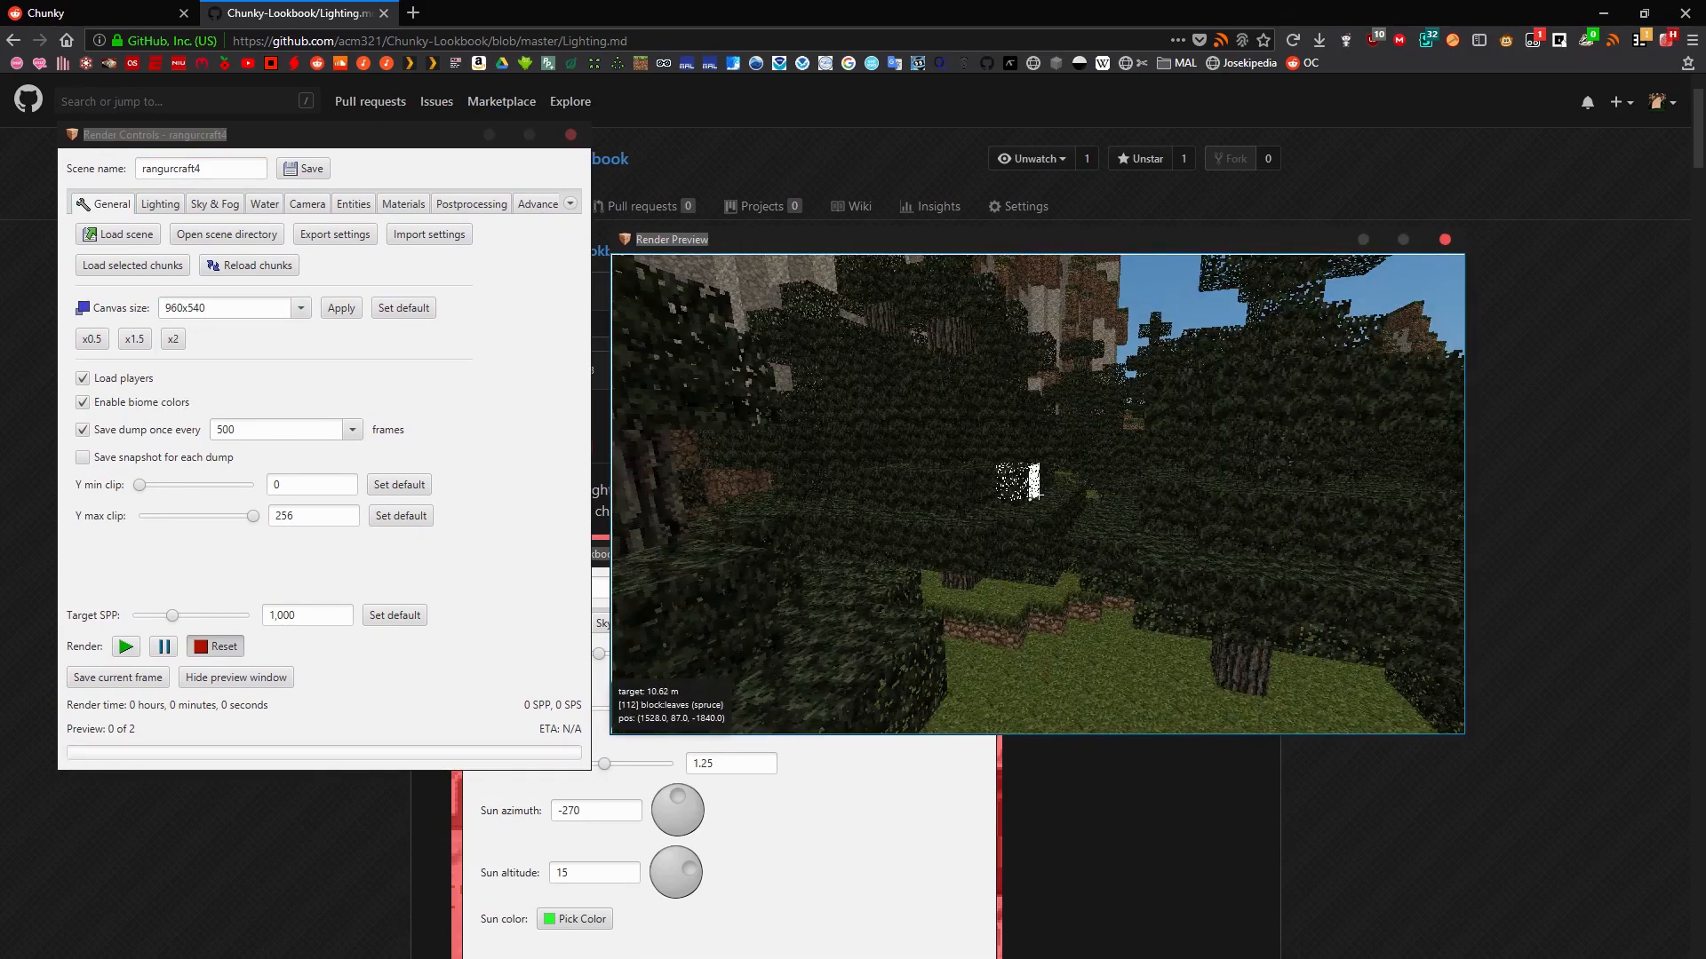
key("r")
key("r")
key("r")
key("r")
key("r")
key("r")
key("r")
key("r")
key("r")
key("r")
key("r")
key("r")
key("r")
key("r")
key("r")
key("r")
key("r")
key("r")
key("r")
key("r")
key("r")
key("r")
key("r")
key("r")
key("r")
key("r")
key("r")
key("r")
key("r")
key("r")
key("r")
key("r")
key("r")
key("r")
key("r")
key("r")
key("r")
key("r")
left_click_drag(1073, 487, 924, 489)
key("r")
key("r")
key("r")
key("r")
key("r")
key("r")
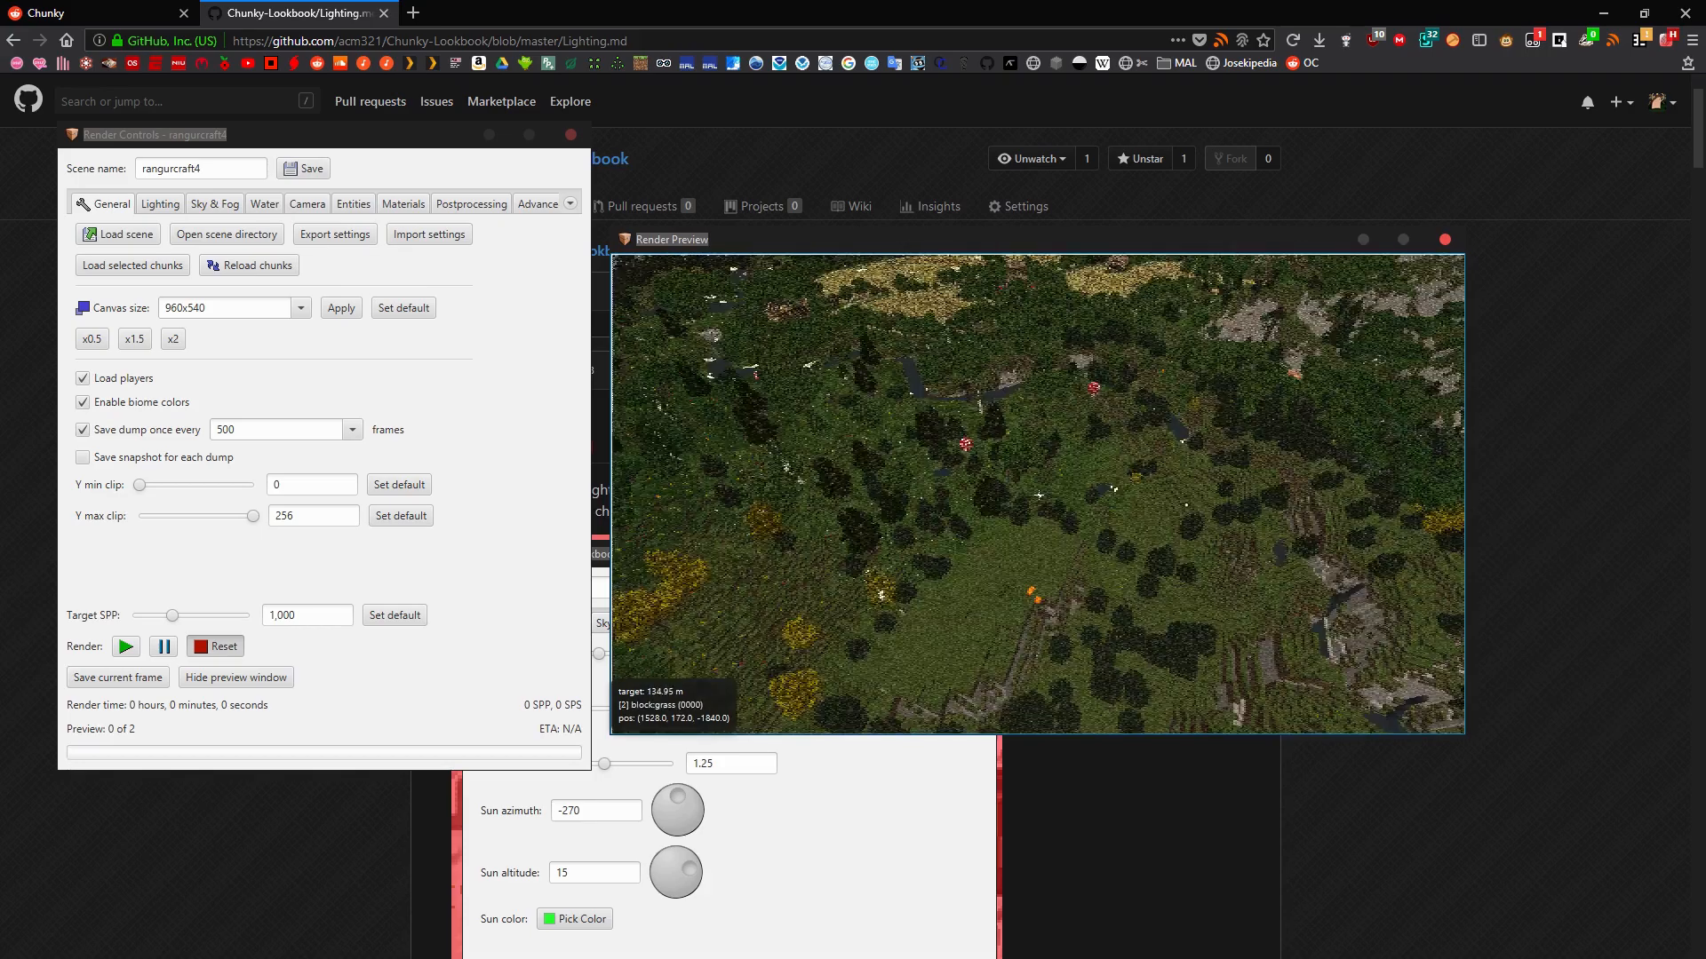
key("r")
key("r")
key("r")
key("r")
key("r")
key("r")
key("r")
key("r")
key("r")
key("r")
key("r")
key("r")
key("r")
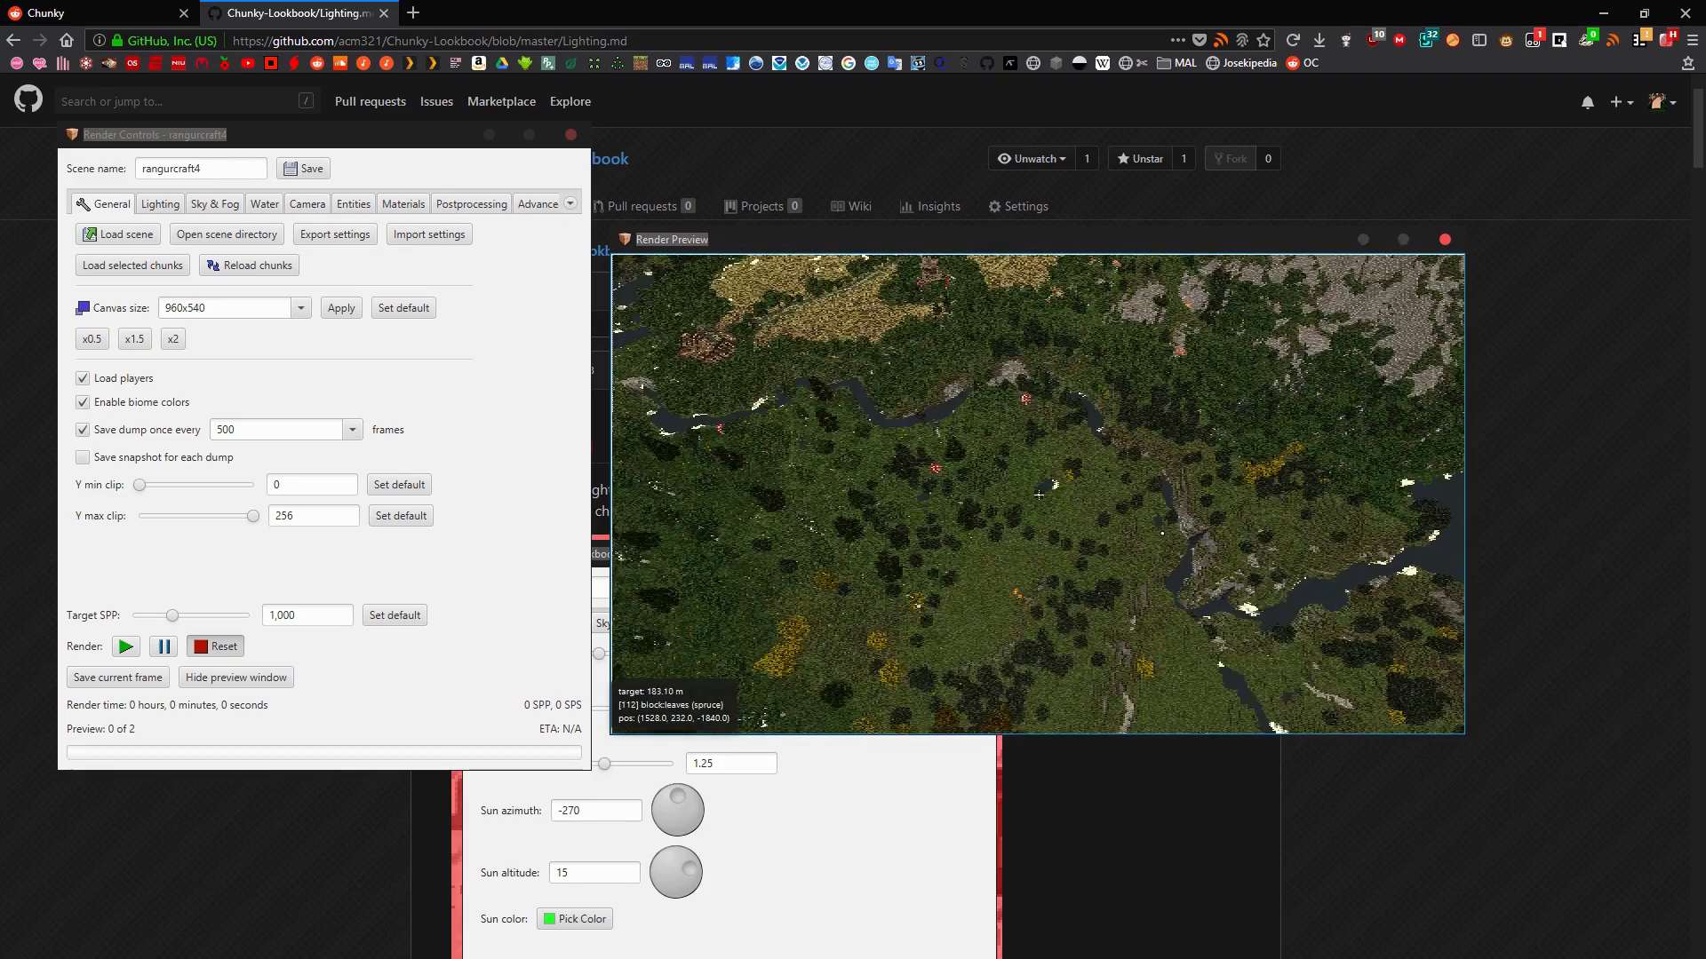
Move the camera sideways to about (1571, 242, -1836) and turn it across the surrounding terrain.
key("d")
key("d")
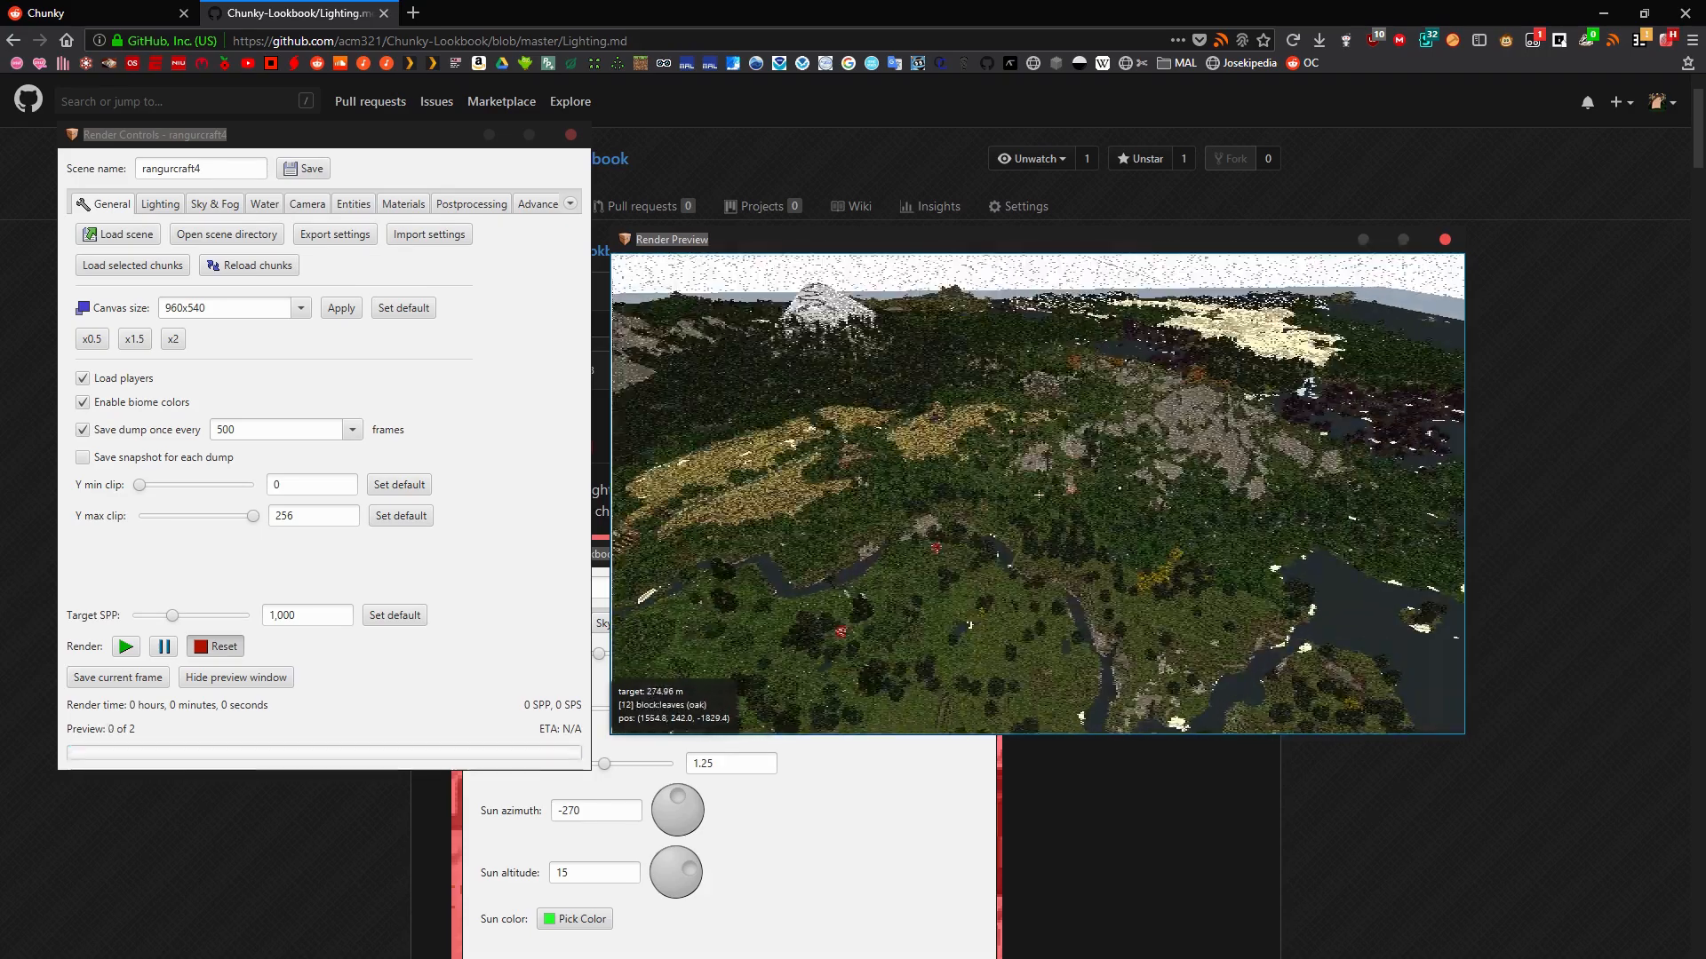
left_click_drag(1010, 496, 975, 485)
key("d")
key("d")
key("d")
key("d")
key("d")
key("d")
key("d")
key("d")
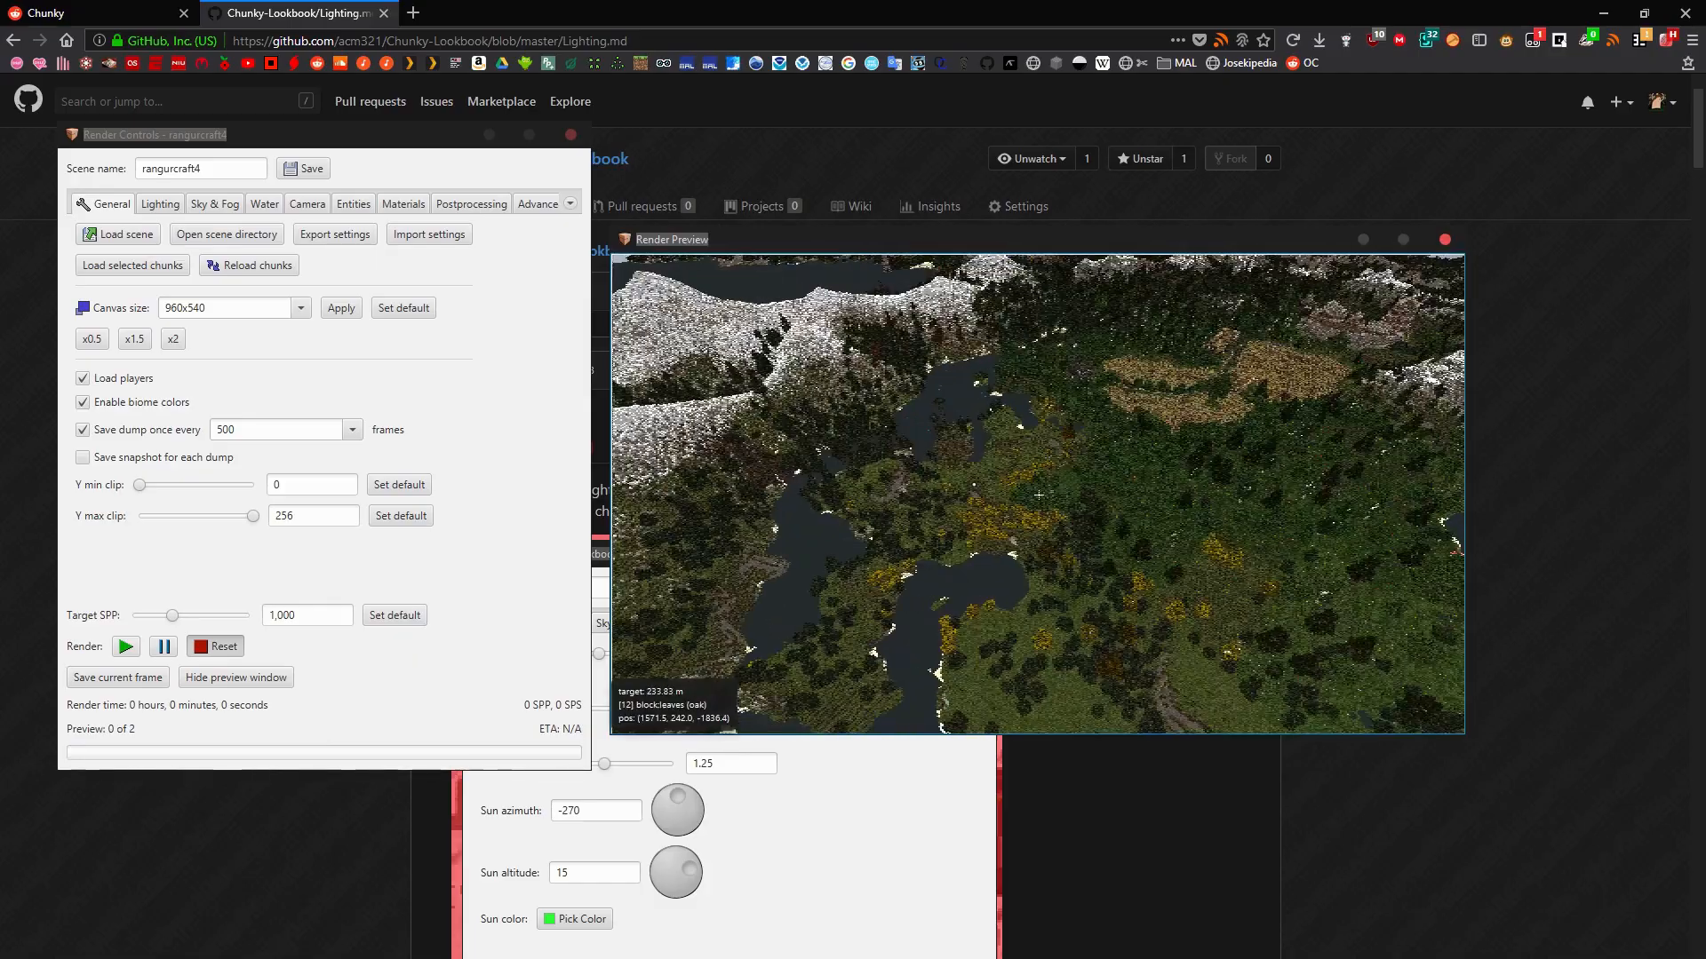
Fly the camera forward and sideways to about (1636, 241, -1810) and aim it at the distant mountains and coastline.
key("w")
key("w")
key("w")
key("w")
key("w")
key("w")
key("w")
key("w")
key("w")
key("w")
key("w")
key("w")
key("d")
key("d")
key("d")
key("d")
key("d")
key("d")
key("d")
key("d")
key("d")
key("d")
key("d")
key("d")
key("d")
key("d")
key("d")
key("d")
key("d")
key("d")
key("d")
key("d")
left_click_drag(1039, 494, 1168, 477)
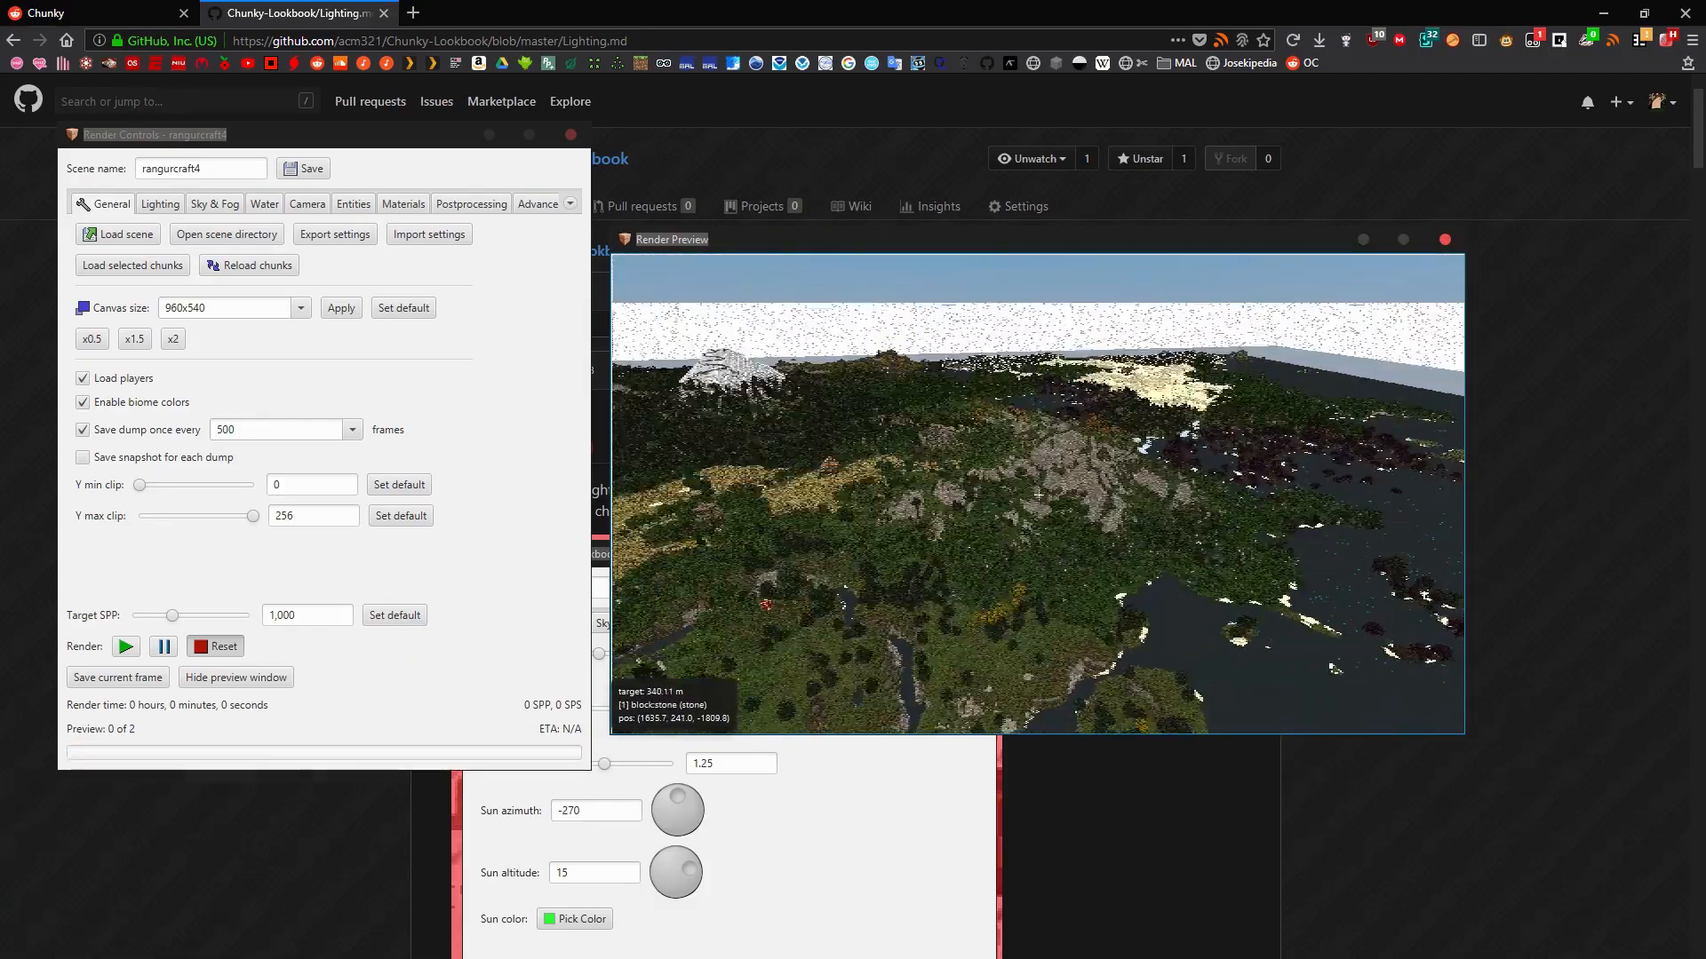
Turn the preview camera towards the distant mountain range and lower it to a height of about 183.
key("f")
key("f")
key("f")
key("f")
key("f")
key("f")
key("f")
key("f")
key("f")
key("f")
key("f")
key("f")
key("f")
key("f")
key("f")
key("f")
key("f")
key("f")
key("f")
key("f")
mouse_move(1039, 495)
left_mouse_down()
mouse_move(994, 459)
mouse_move(1020, 495)
left_mouse_up()
key("shift+d")
key("shift+d")
key("shift+d")
key("shift+d")
key("shift+d")
key("shift+d")
key("shift+d")
key("shift+d")
key("shift+d")
key("shift+r")
key("shift+r")
key("shift+r")
key("shift+r")
key("shift+r")
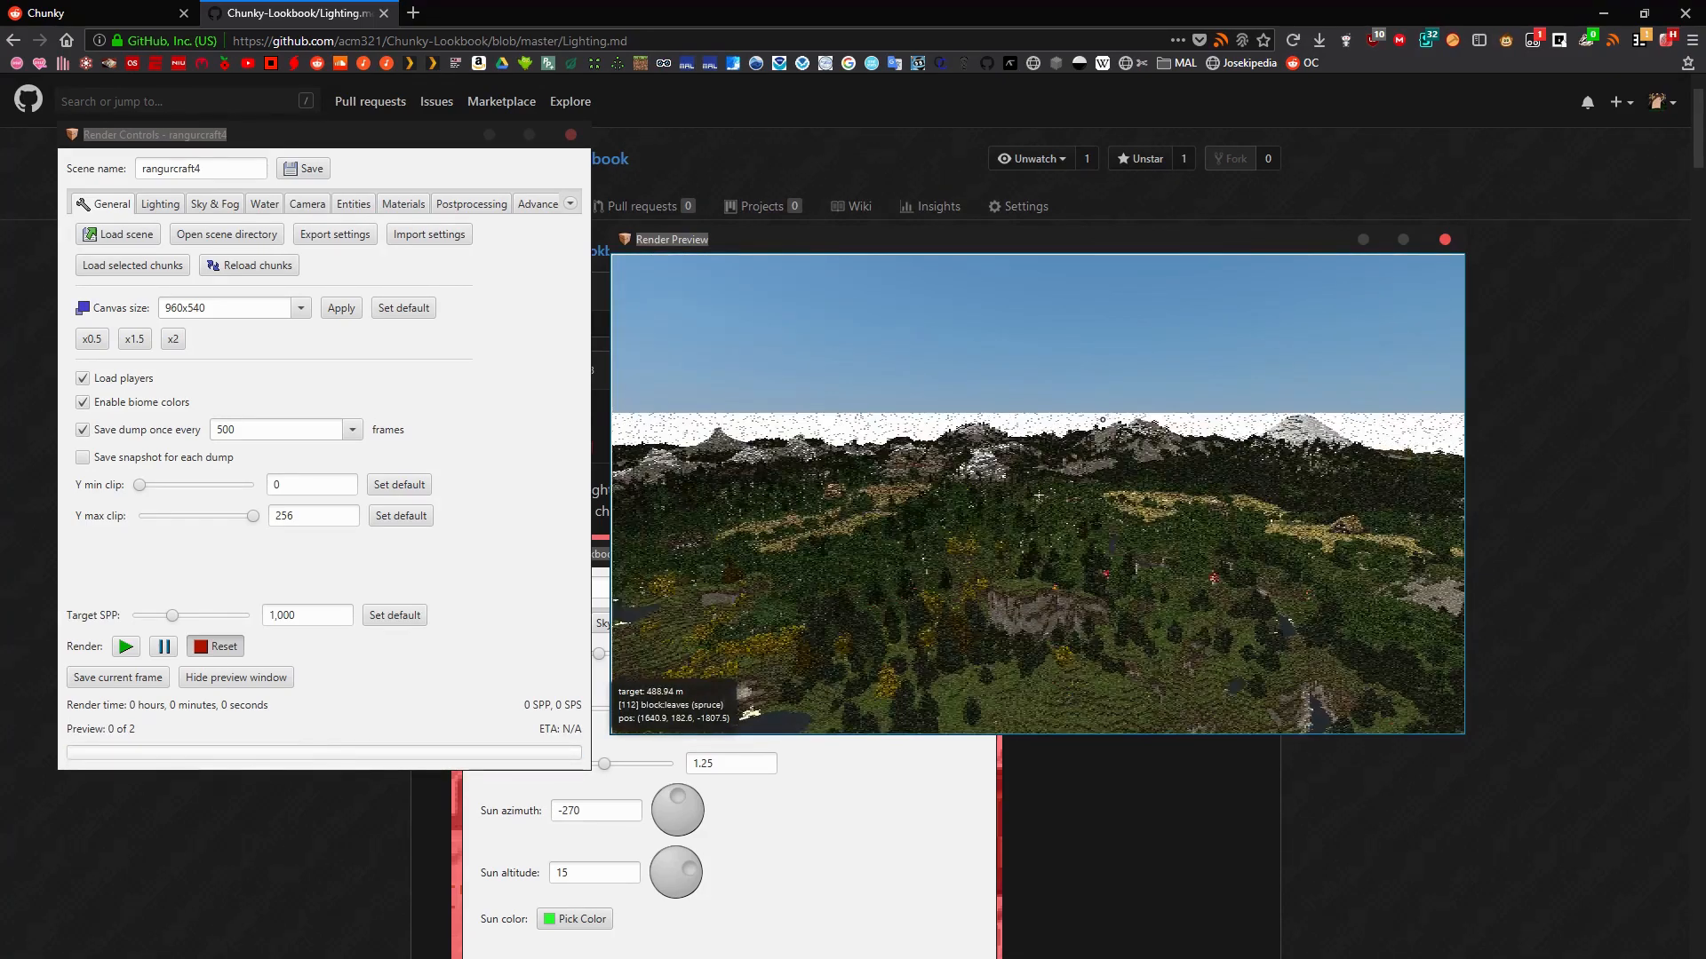
Move the camera sideways over the forest to about (1677, 191, -1792), keeping the mountain range in view.
key("f")
key("f")
key("f")
key("f")
key("f")
key("f")
key("f")
key("f")
key("f")
key("f")
key("f")
key("f")
key("f")
key("f")
key("f")
key("f")
key("f")
key("f")
key("f")
key("f")
key("d")
key("d")
key("d")
key("d")
key("d")
key("d")
key("d")
key("d")
key("d")
key("d")
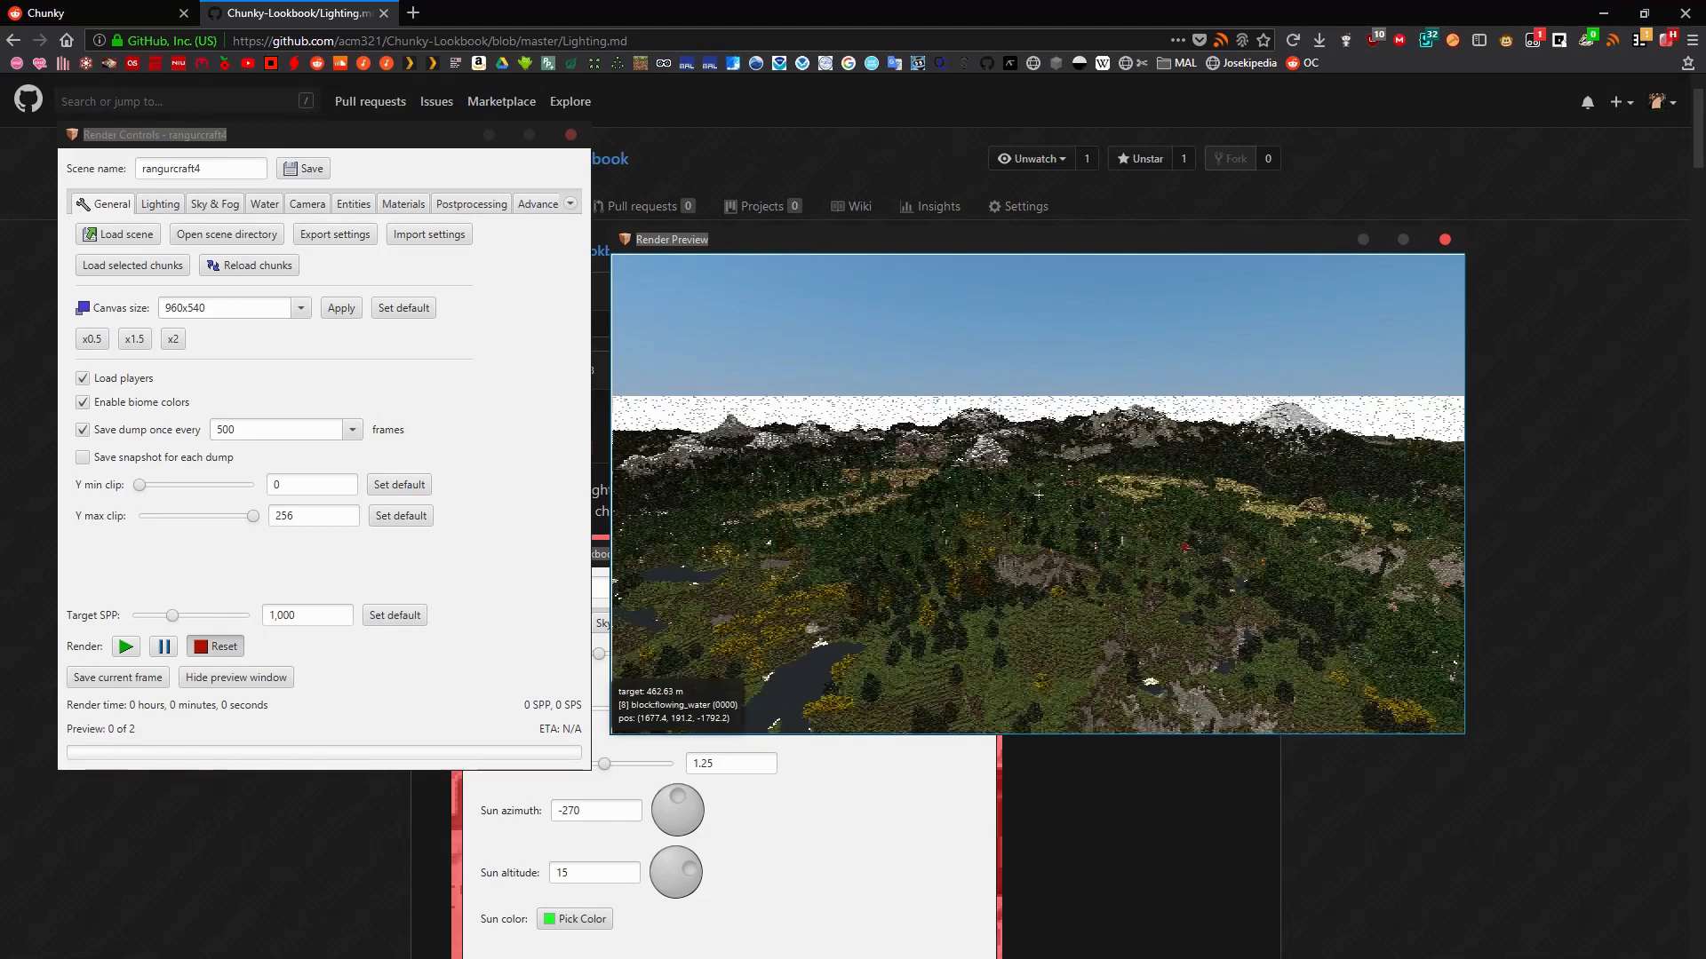
Lower the camera to a height of about 152, framing the lake and cliffs in front of the mountains.
left_click_drag(1104, 422, 1108, 403)
key("f")
key("f")
key("f")
key("f")
key("f")
key("f")
key("f")
key("f")
key("f")
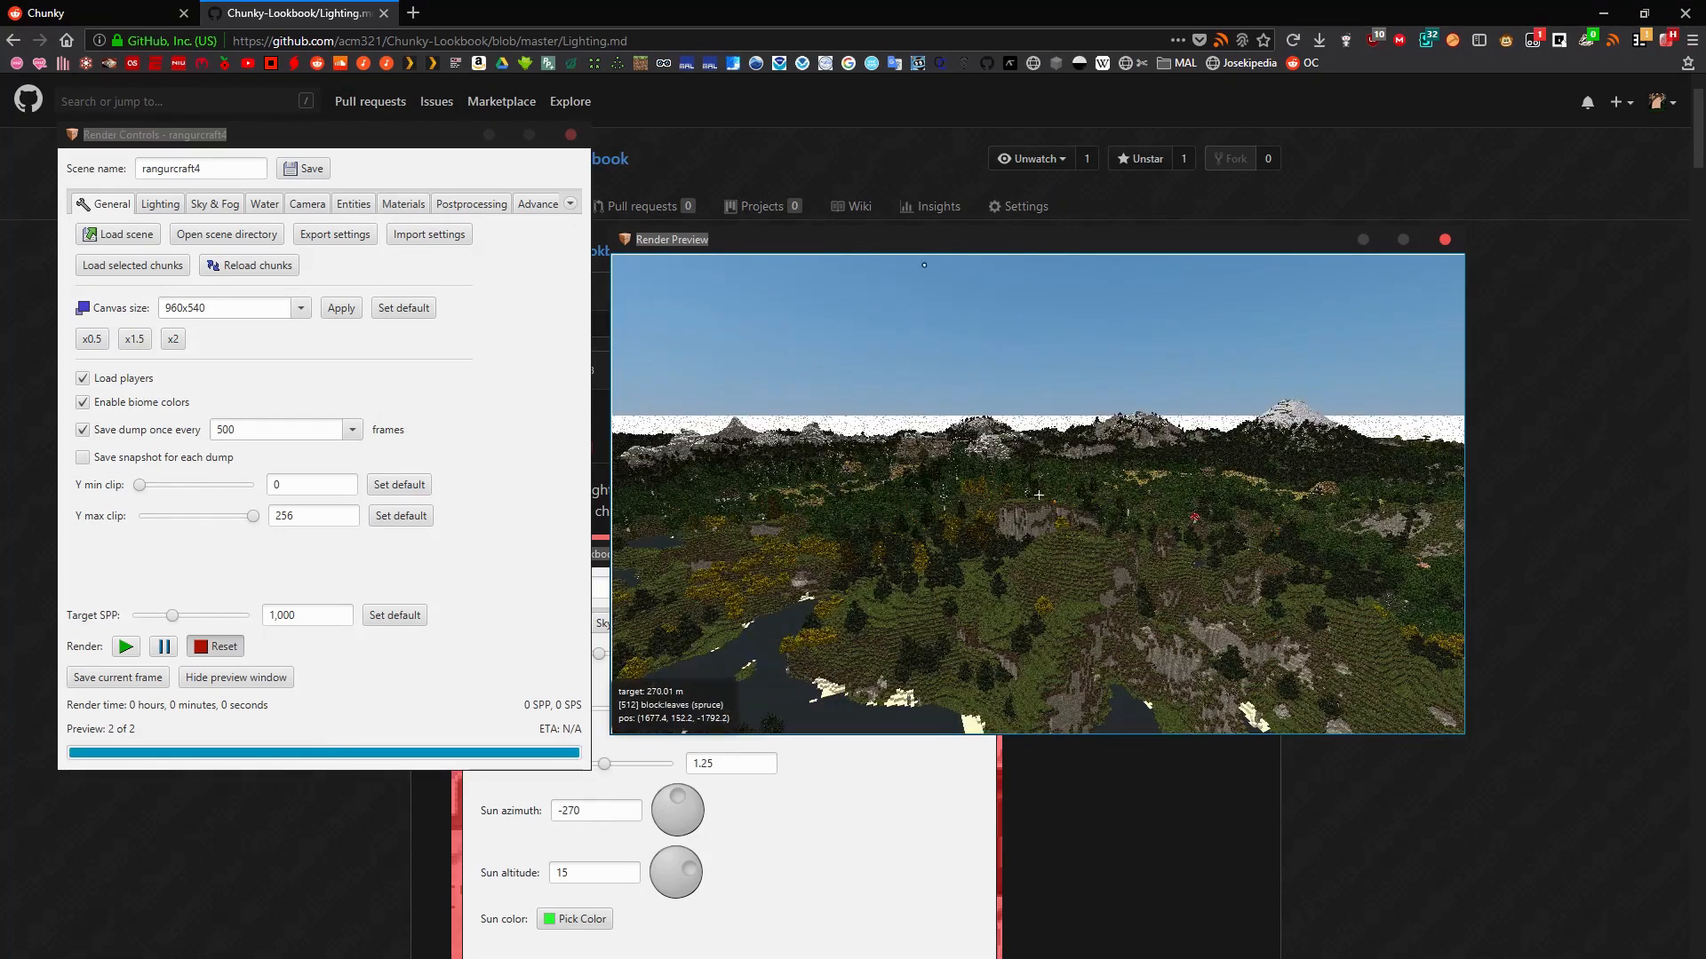
Move the browser window out of the way and arrange the render controls and render preview side by side.
left_click_drag(651, 246, 776, 238)
left_click_drag(335, 145, 409, 201)
left_click_drag(525, 17, 1705, 288)
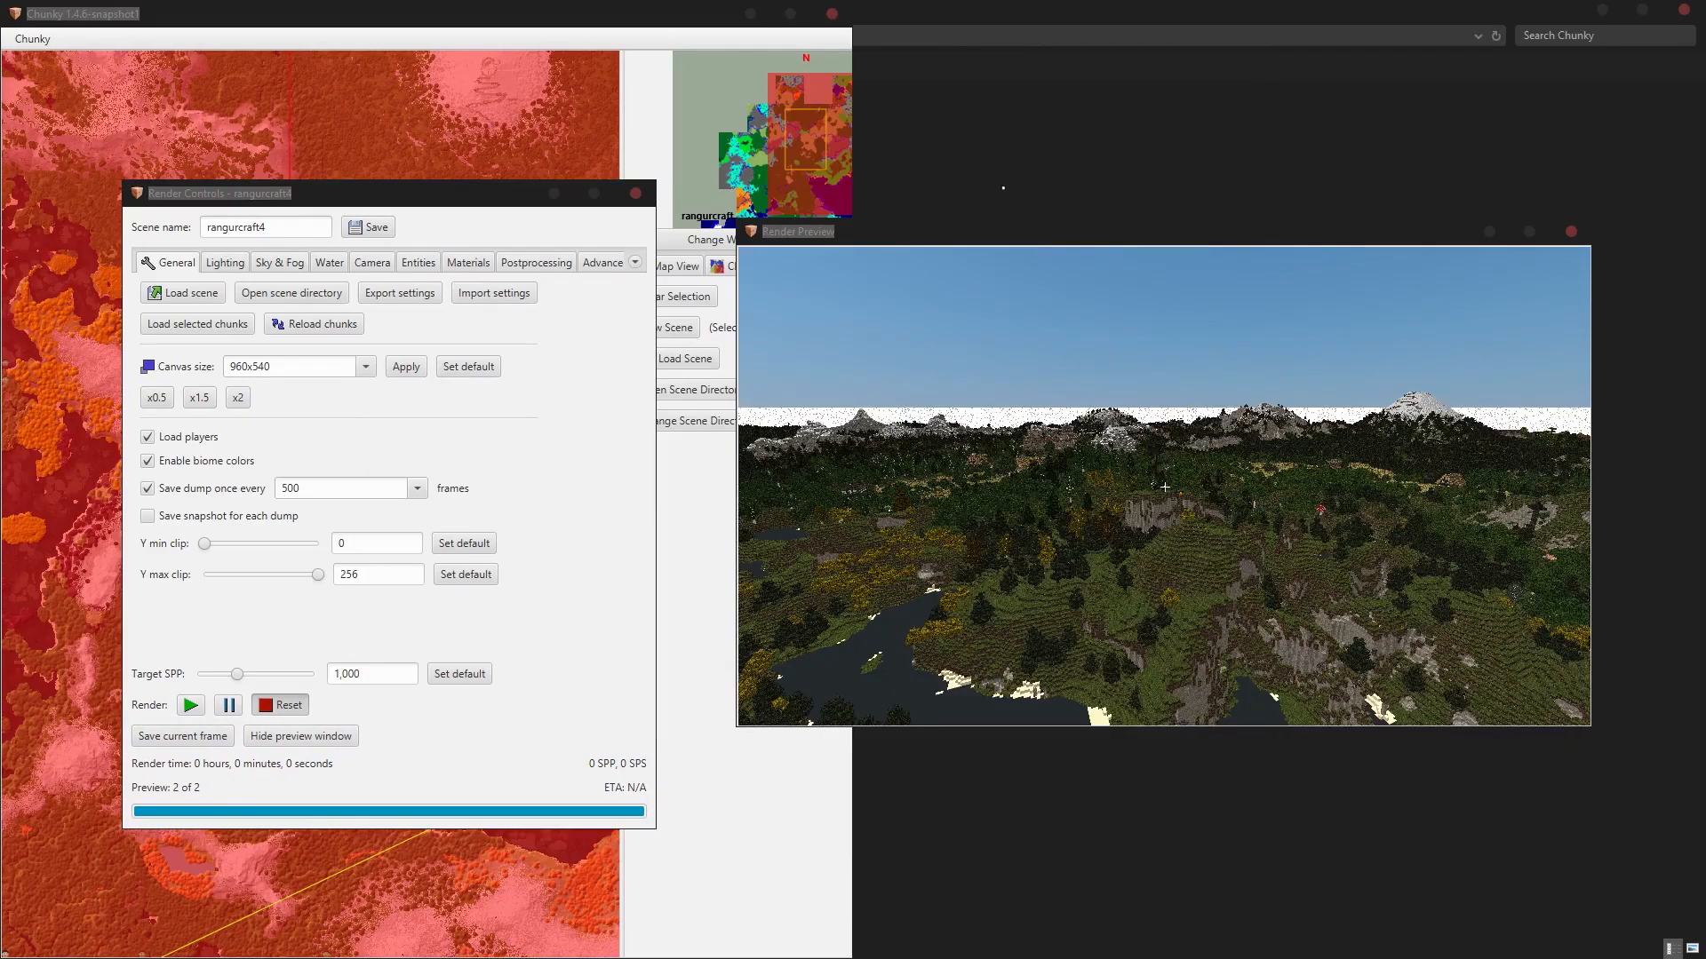
left_click_drag(892, 235, 799, 197)
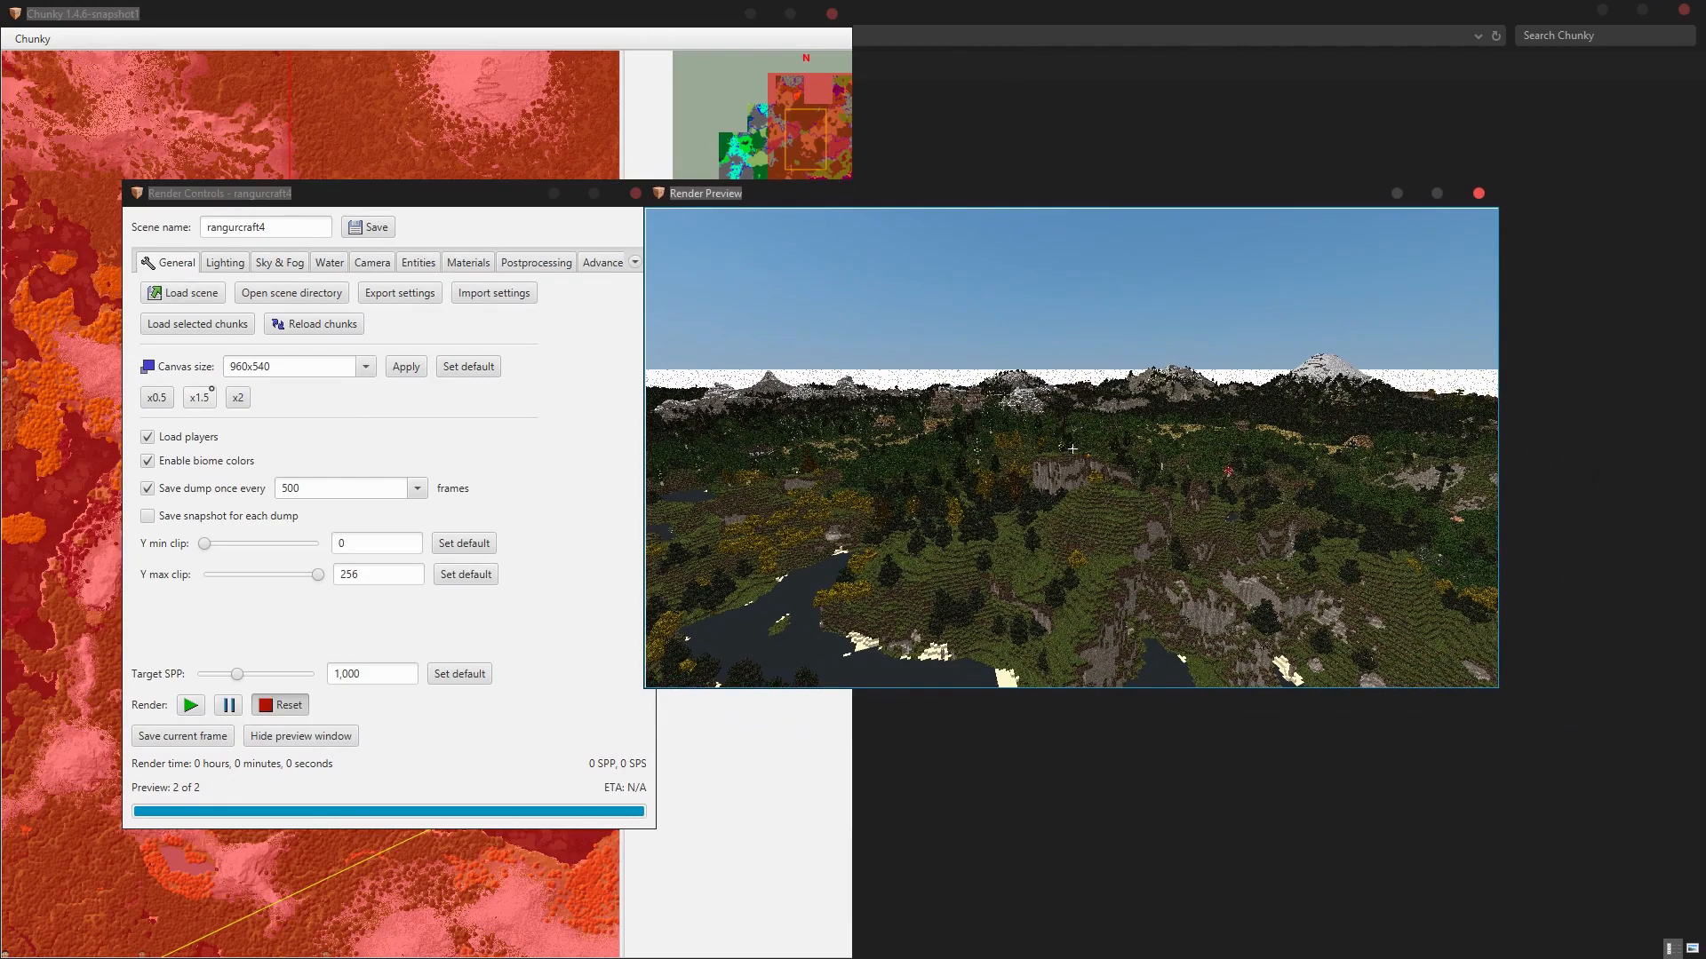
Halve the canvas size to 480x270 and reposition the render controls and preview windows.
left_click(160, 398)
left_click_drag(477, 193, 422, 171)
left_click_drag(885, 322, 861, 357)
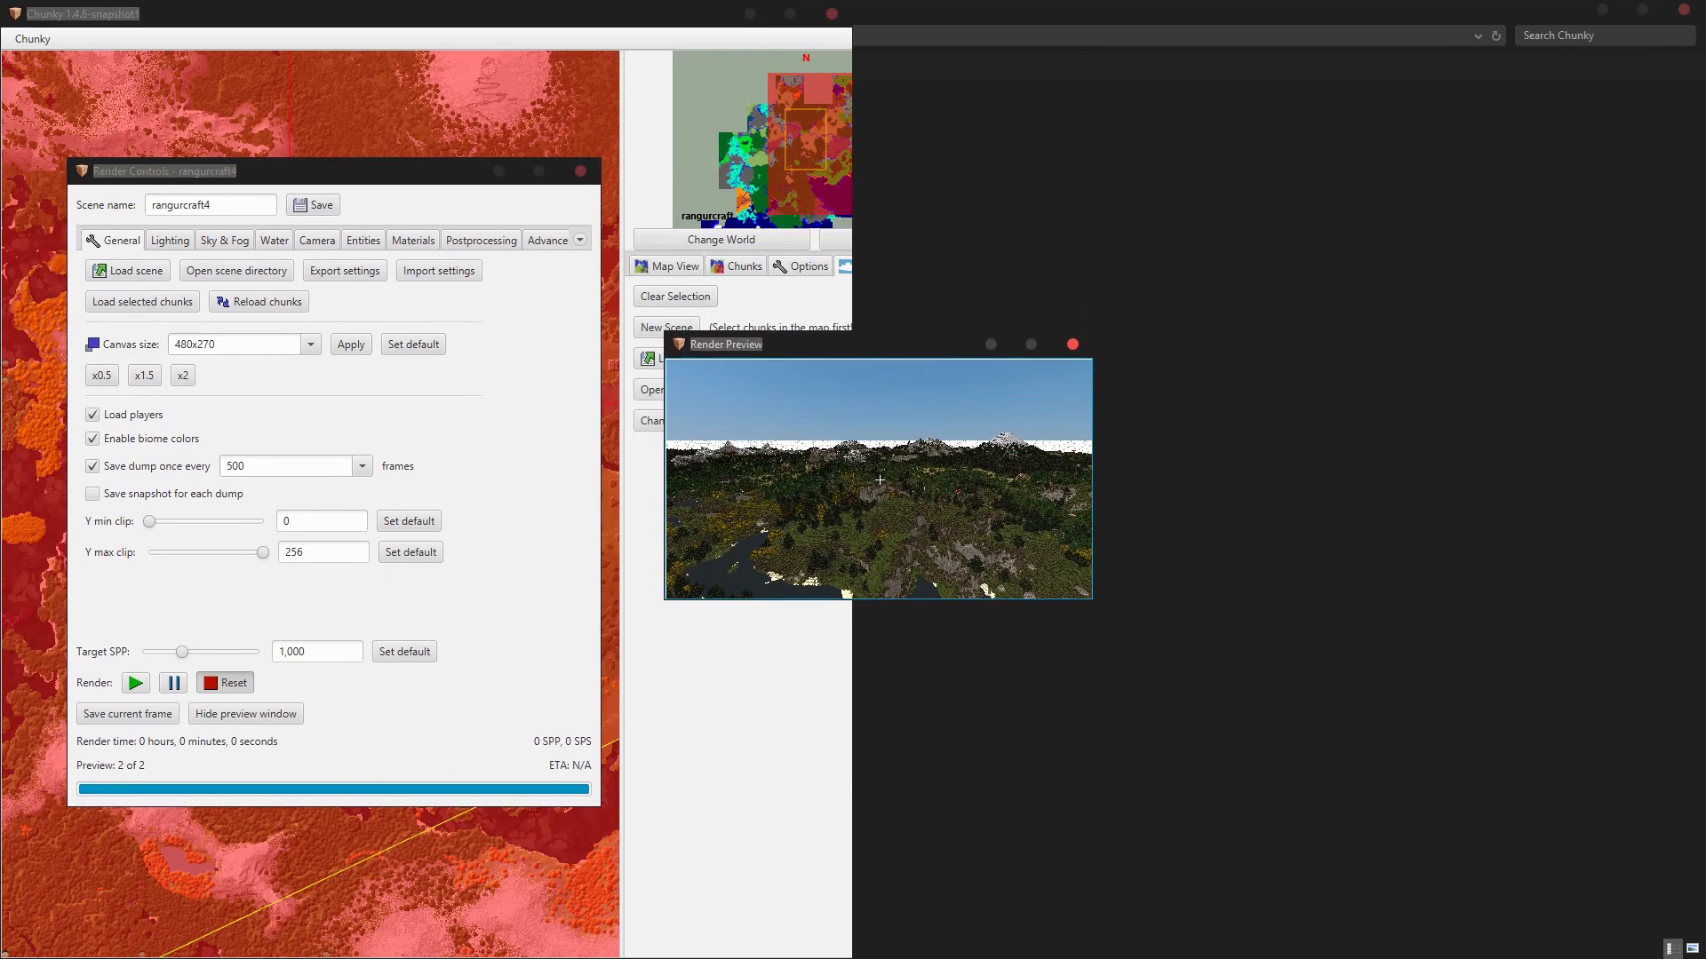
key("alt+Tab")
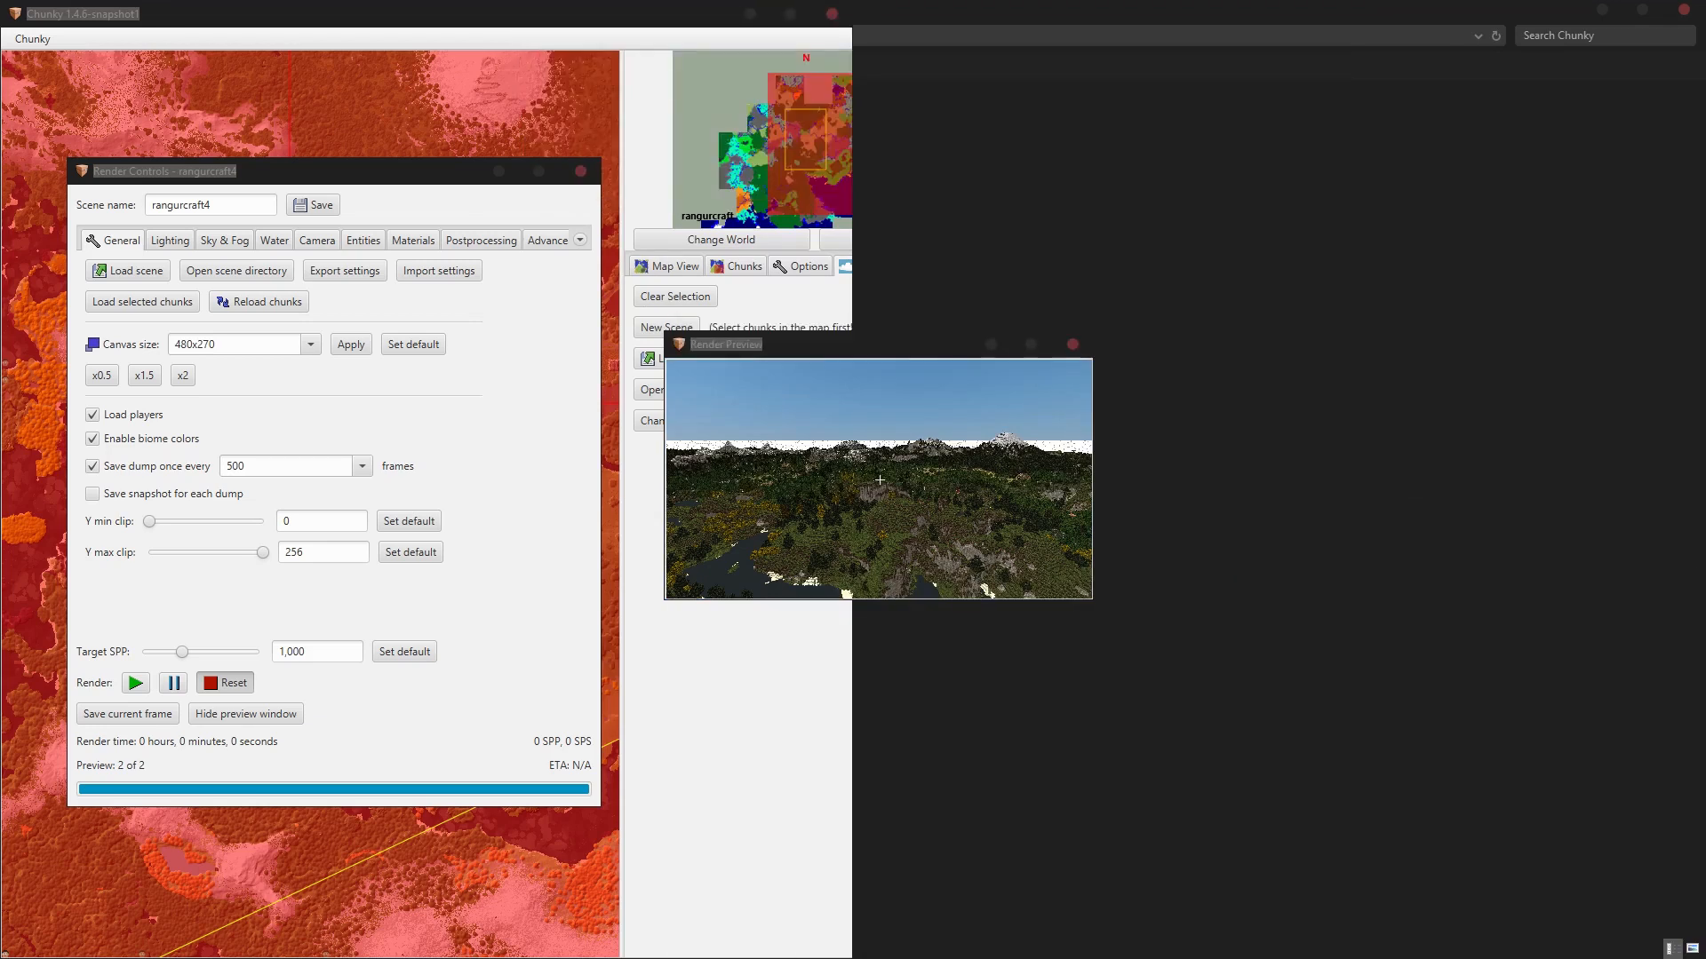
Lower the sun altitude to about 32.3 during a test render and reset the render.
left_click(169, 240)
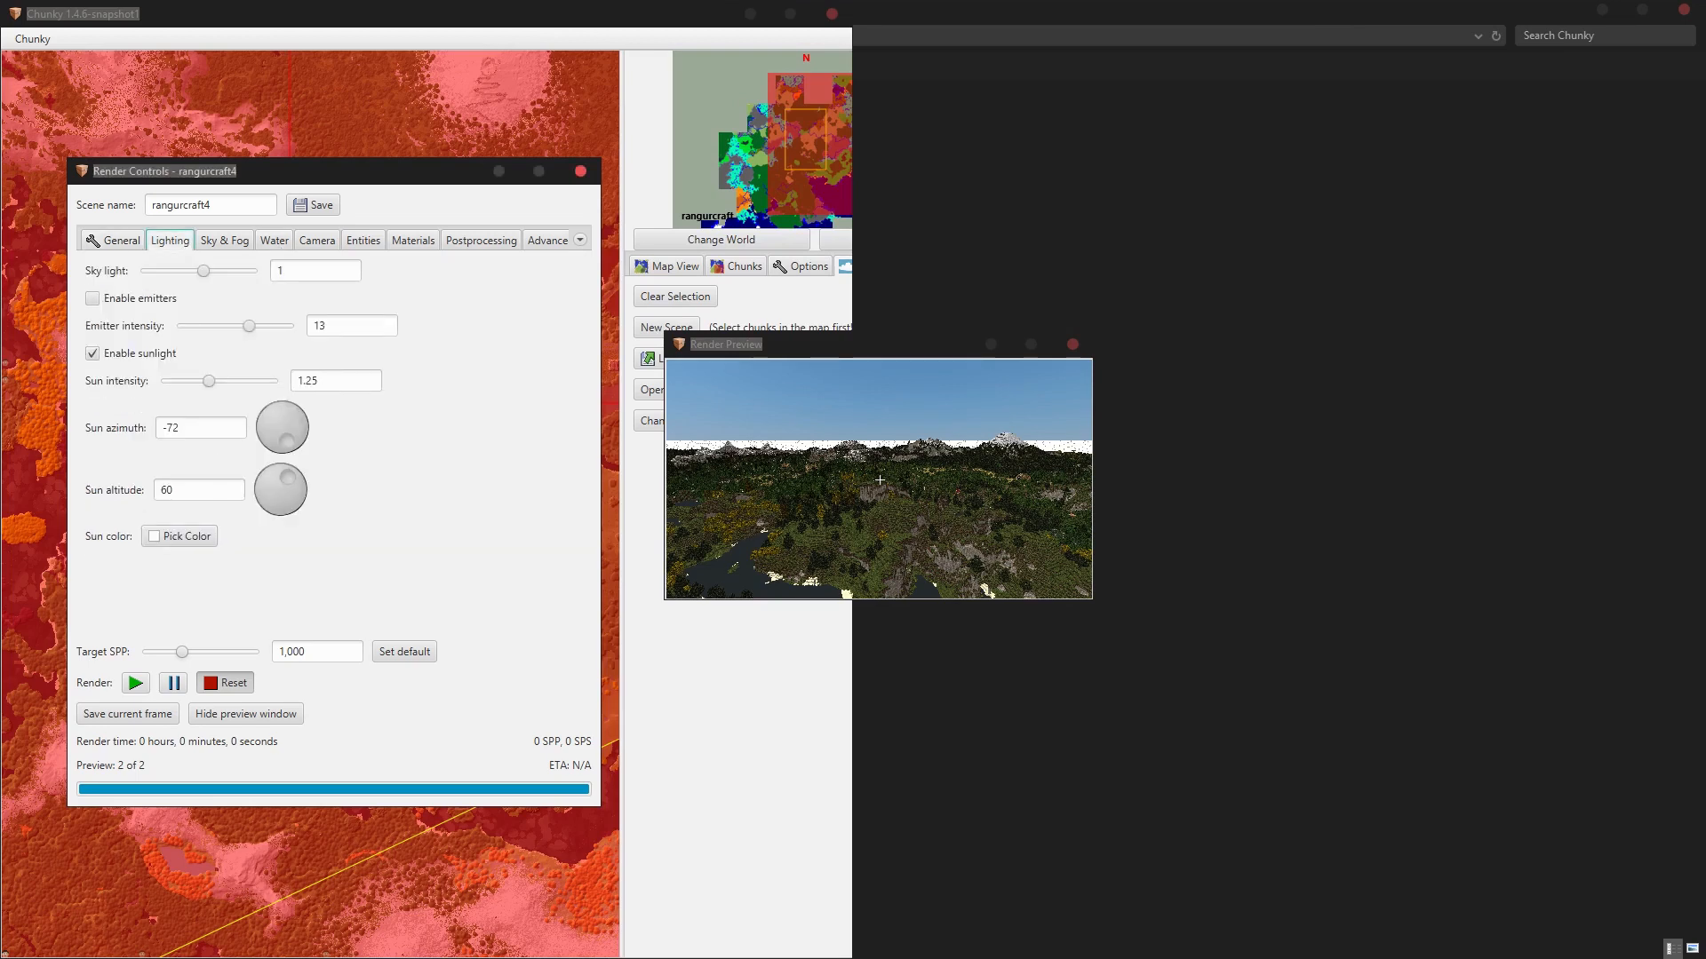
left_click(148, 686)
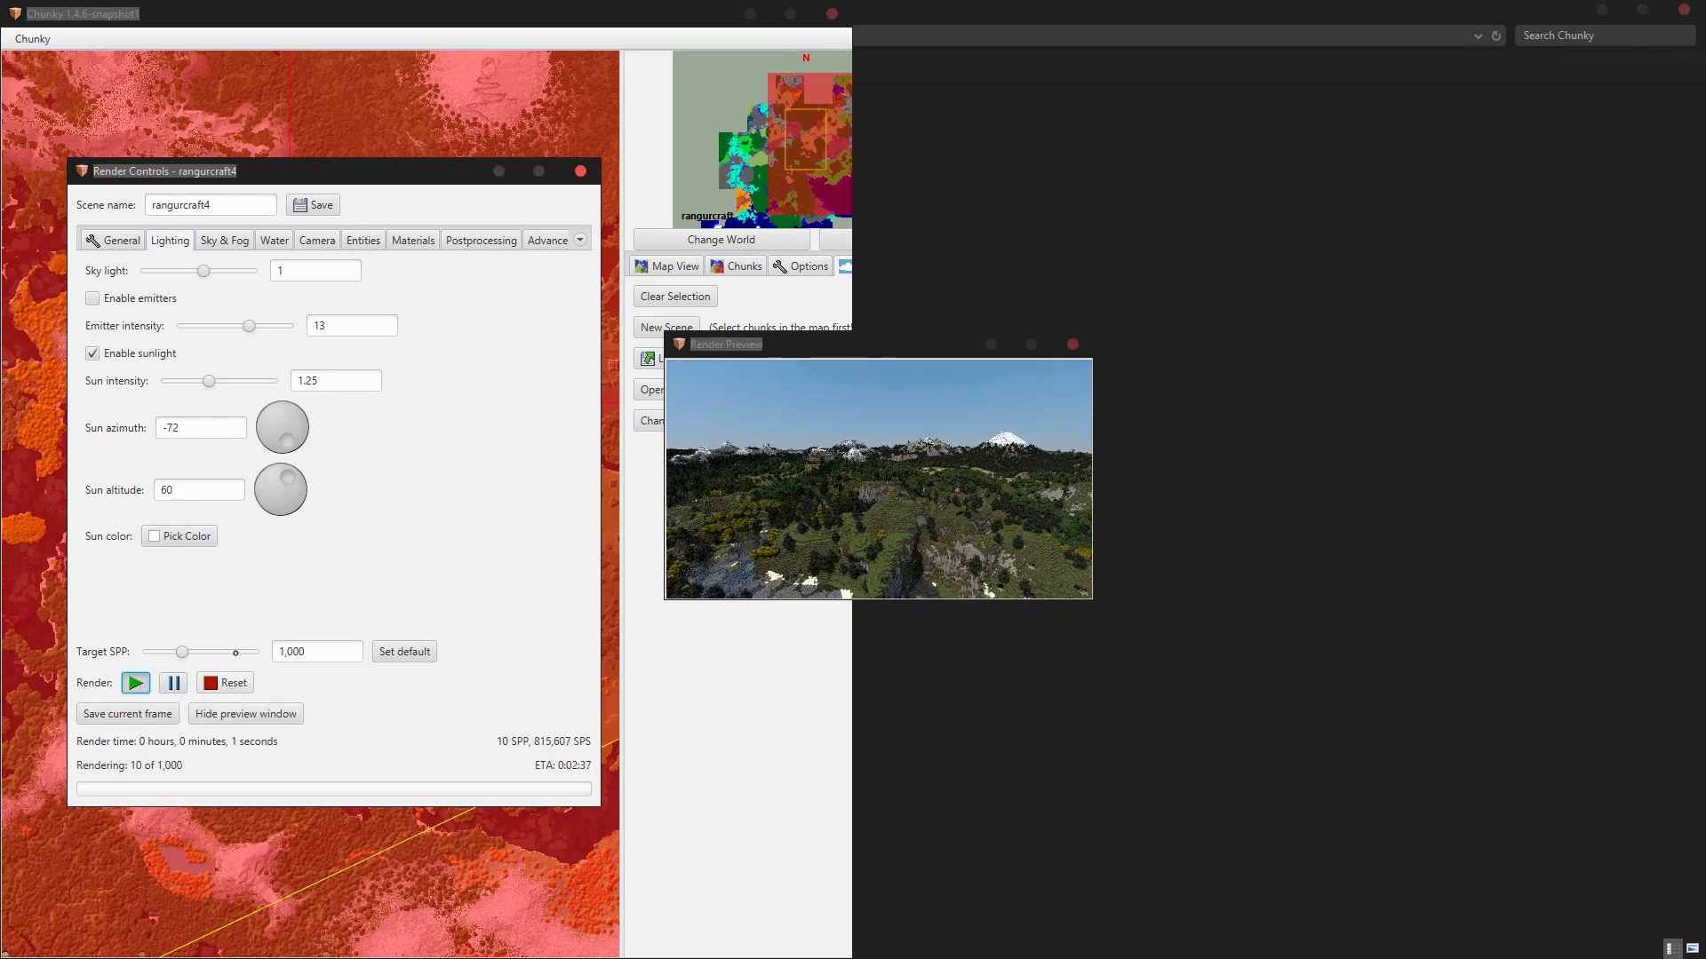
left_click_drag(293, 477, 309, 475)
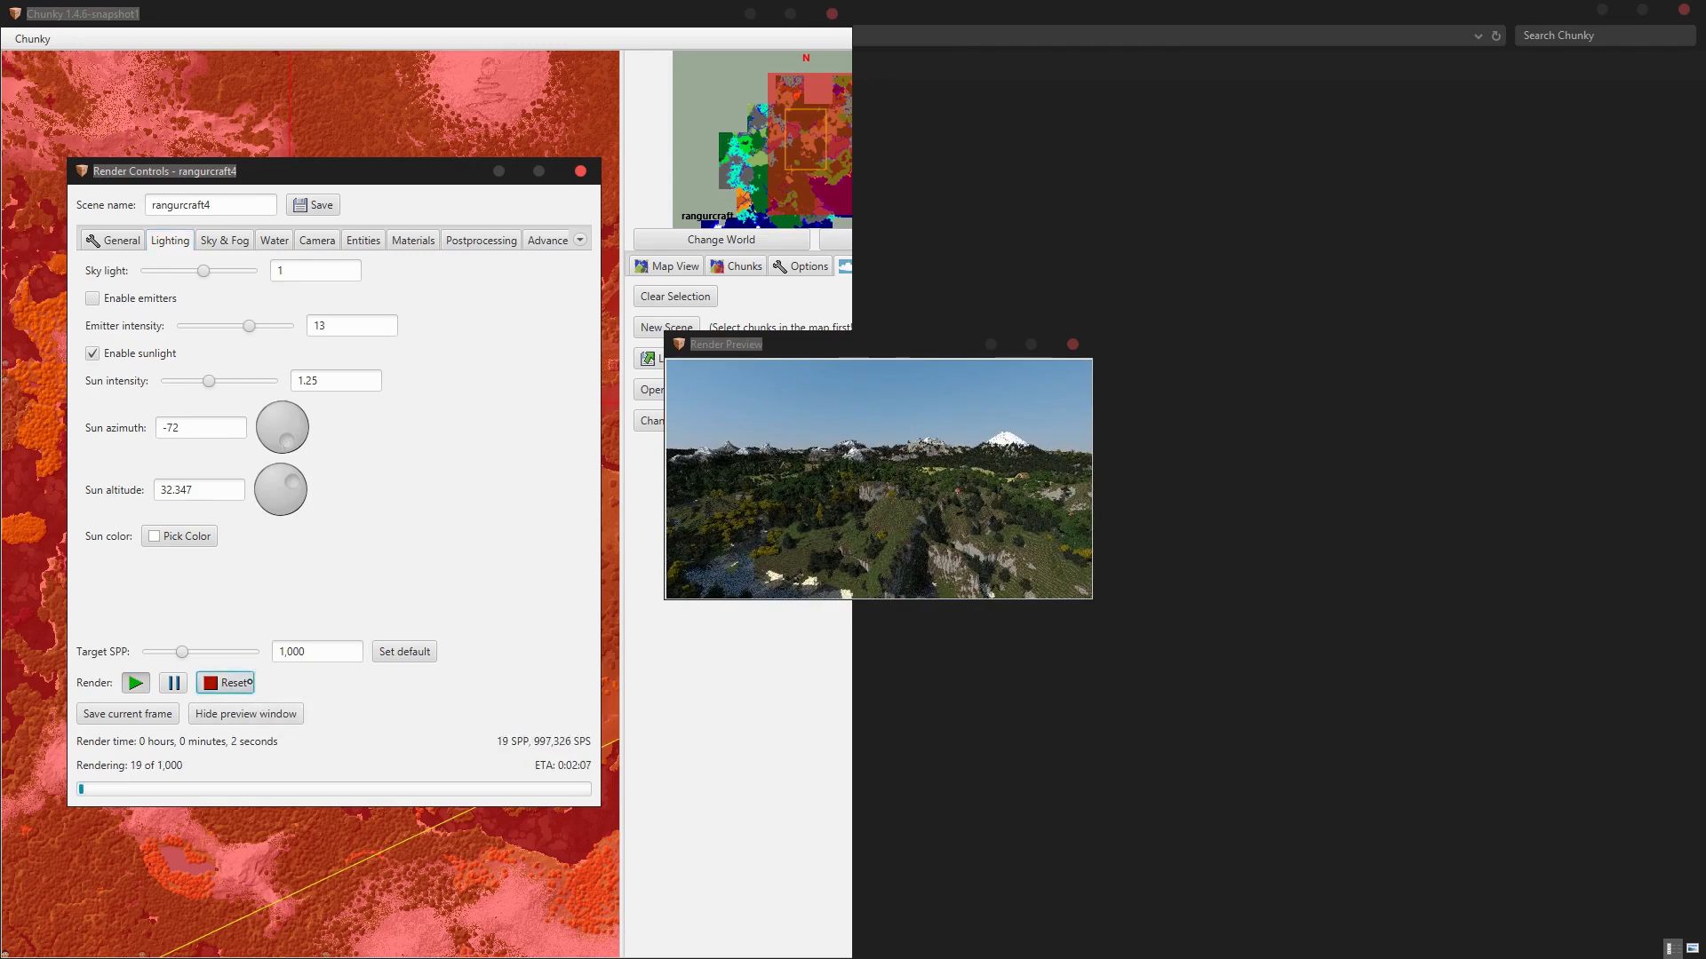
left_click(224, 683)
Bring the camera down close to the lake and cliffs and restart rendering.
left_click(880, 480)
key("w")
mouse_move(875, 493)
left_mouse_down()
mouse_move(839, 500)
mouse_move(864, 506)
mouse_move(864, 546)
mouse_move(870, 524)
left_mouse_up()
key("f")
left_click(135, 682)
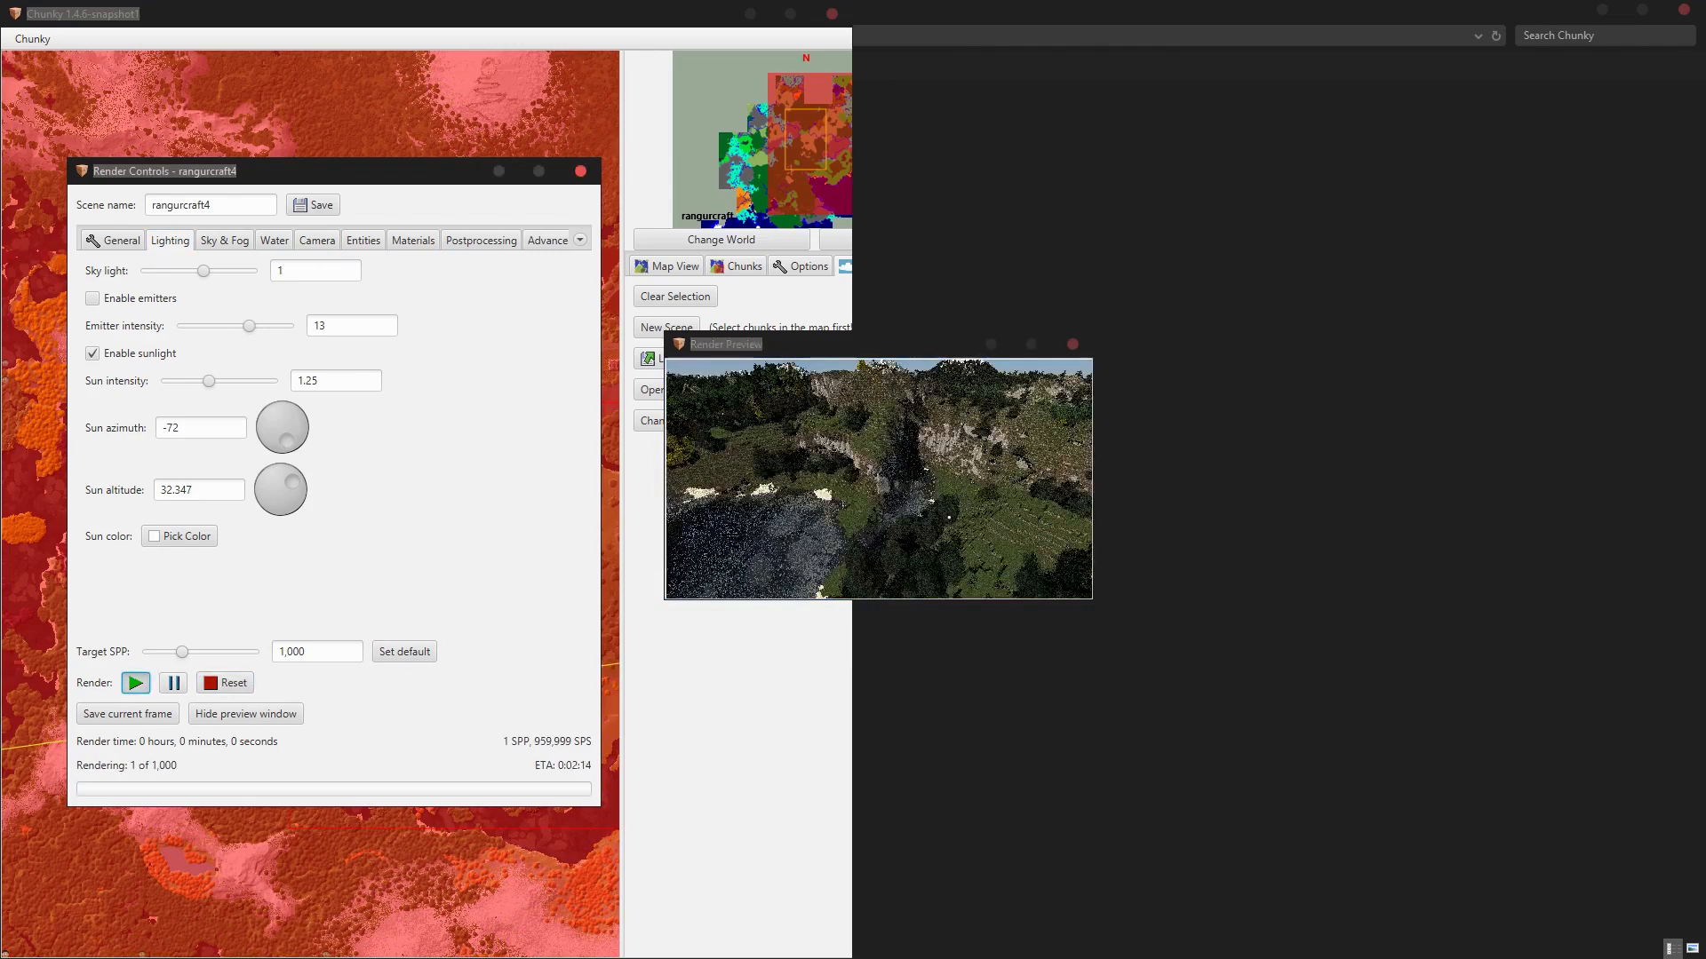
Fly the camera up close to the shaded cliff face beside the water.
key("w")
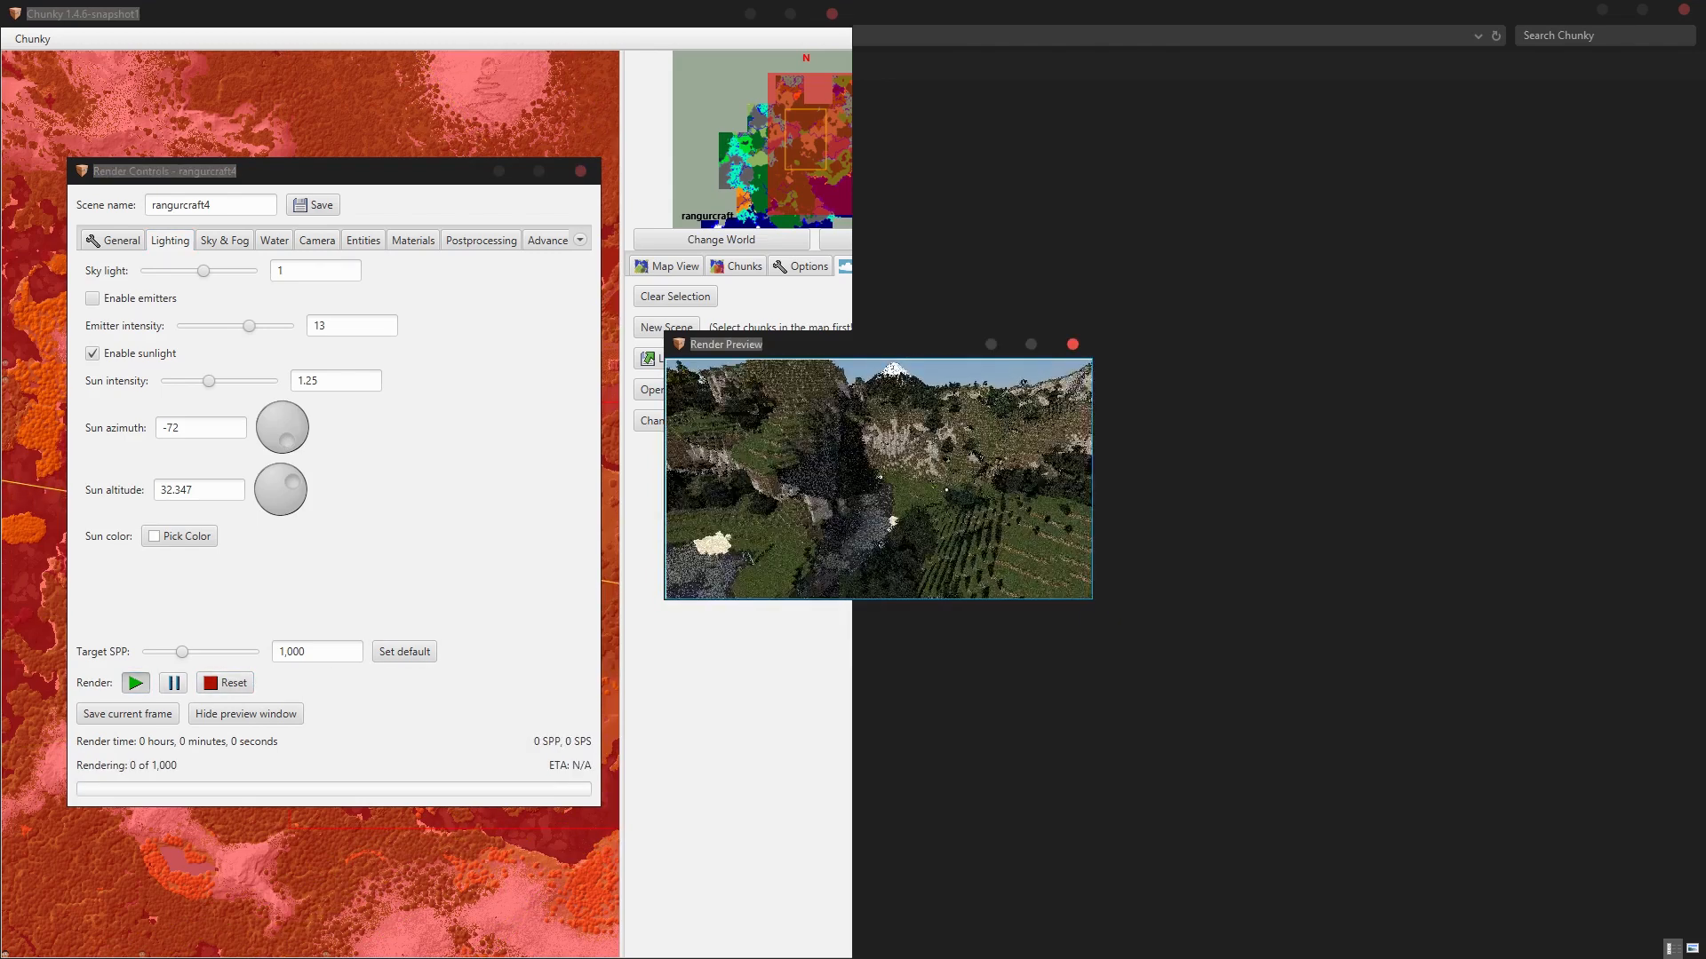
left_click_drag(946, 490, 832, 473)
key("w")
key("w")
key("s")
key("w")
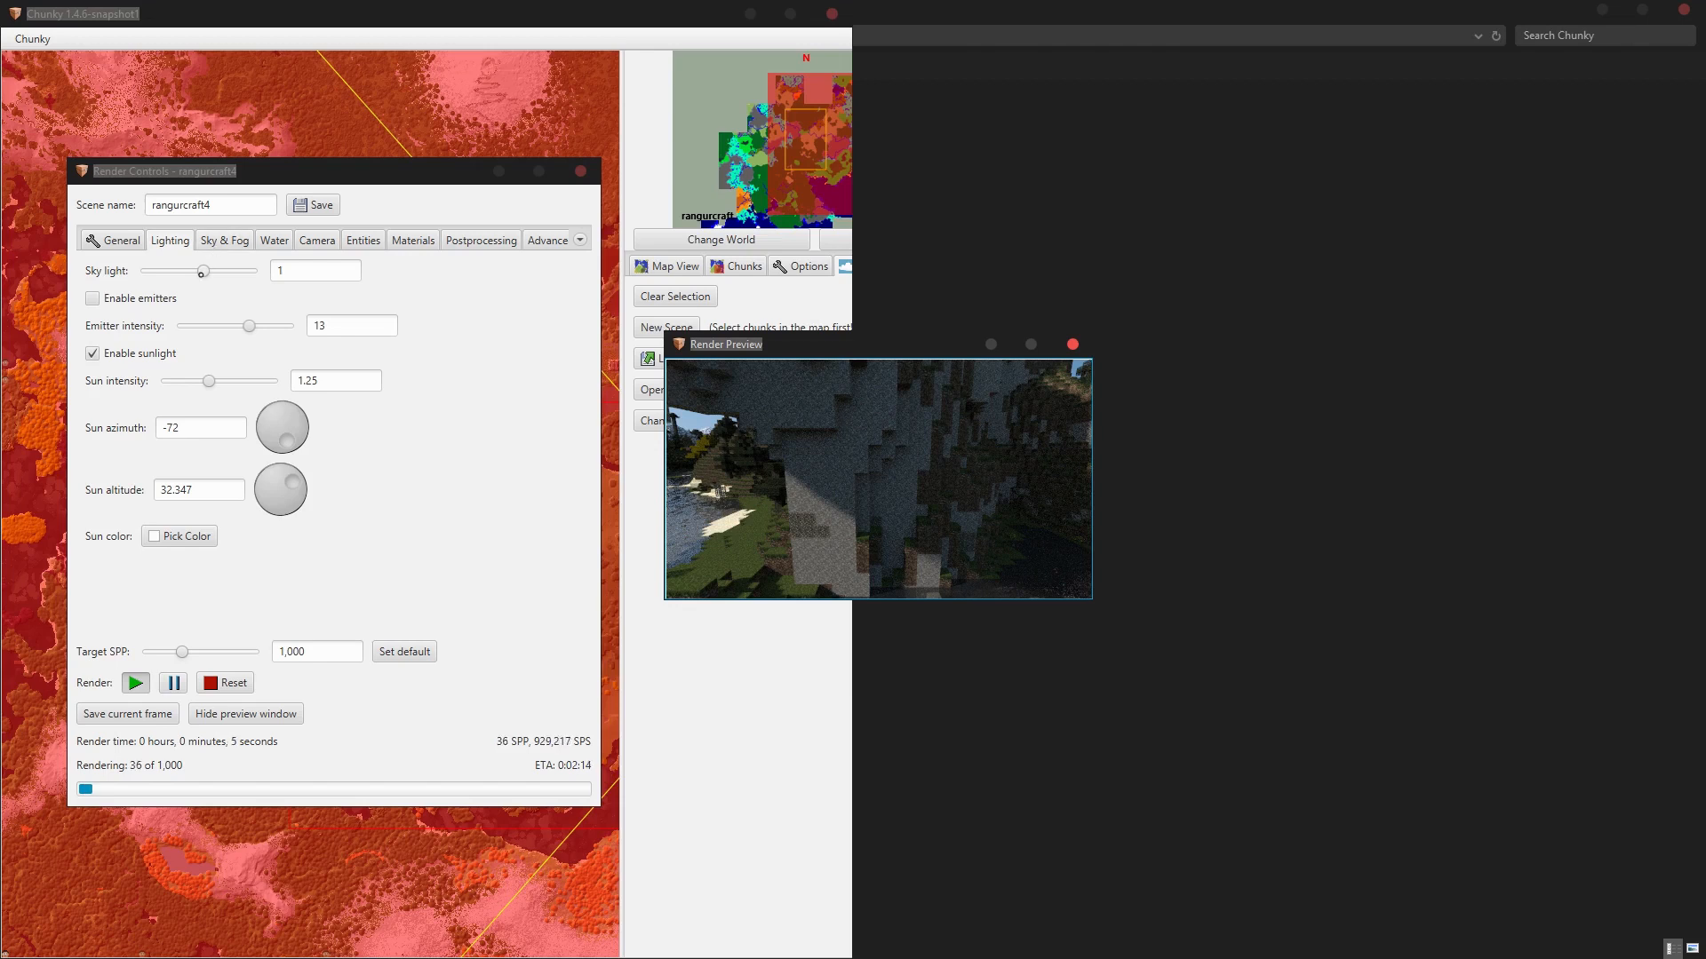
Try the sky light at about 0.17, 0.01 and 15.8 on the shaded cliff.
left_click_drag(204, 272, 201, 272)
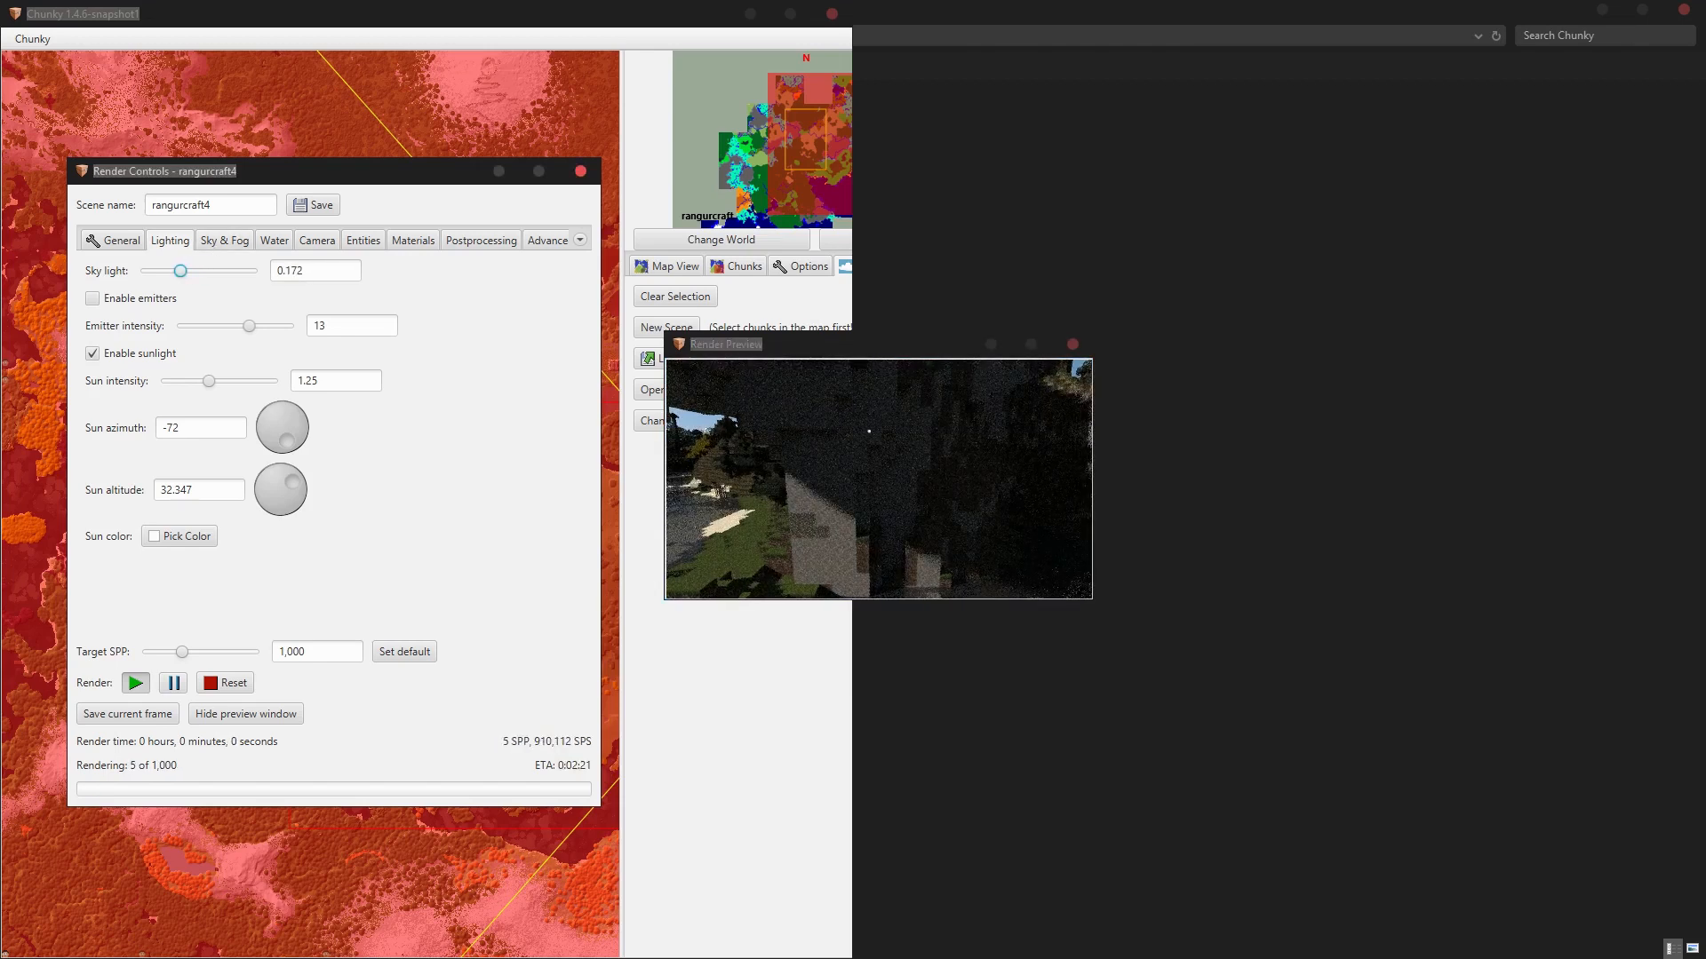
left_click_drag(180, 271, 143, 271)
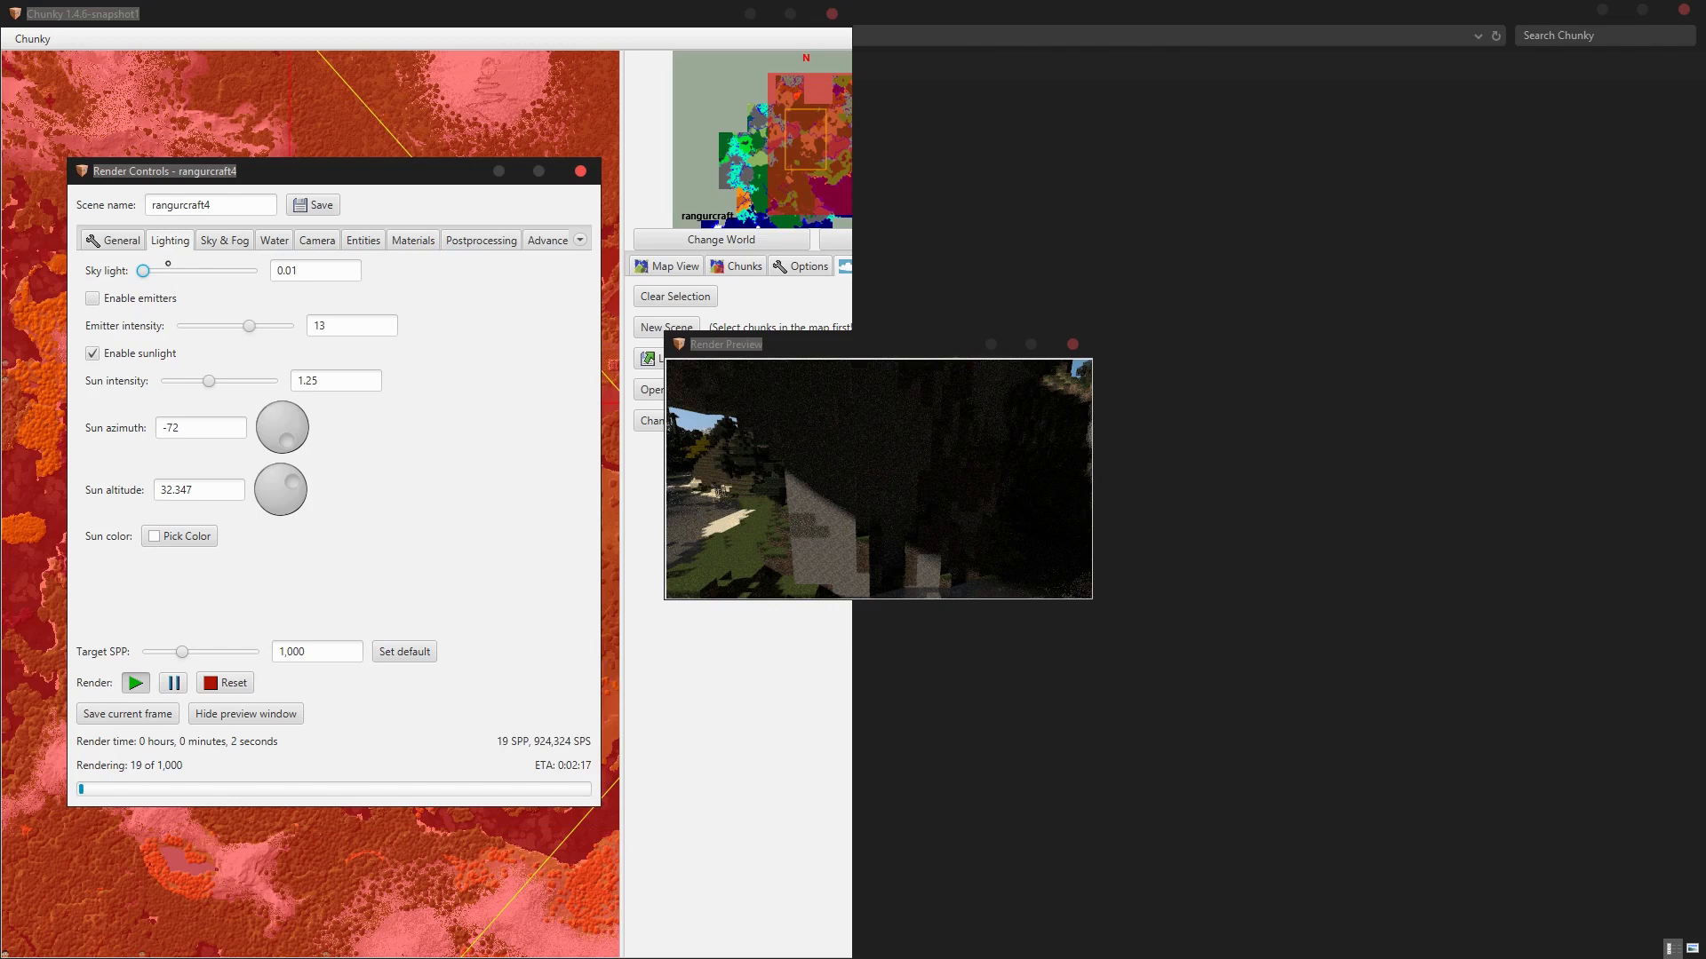
left_click_drag(143, 271, 240, 271)
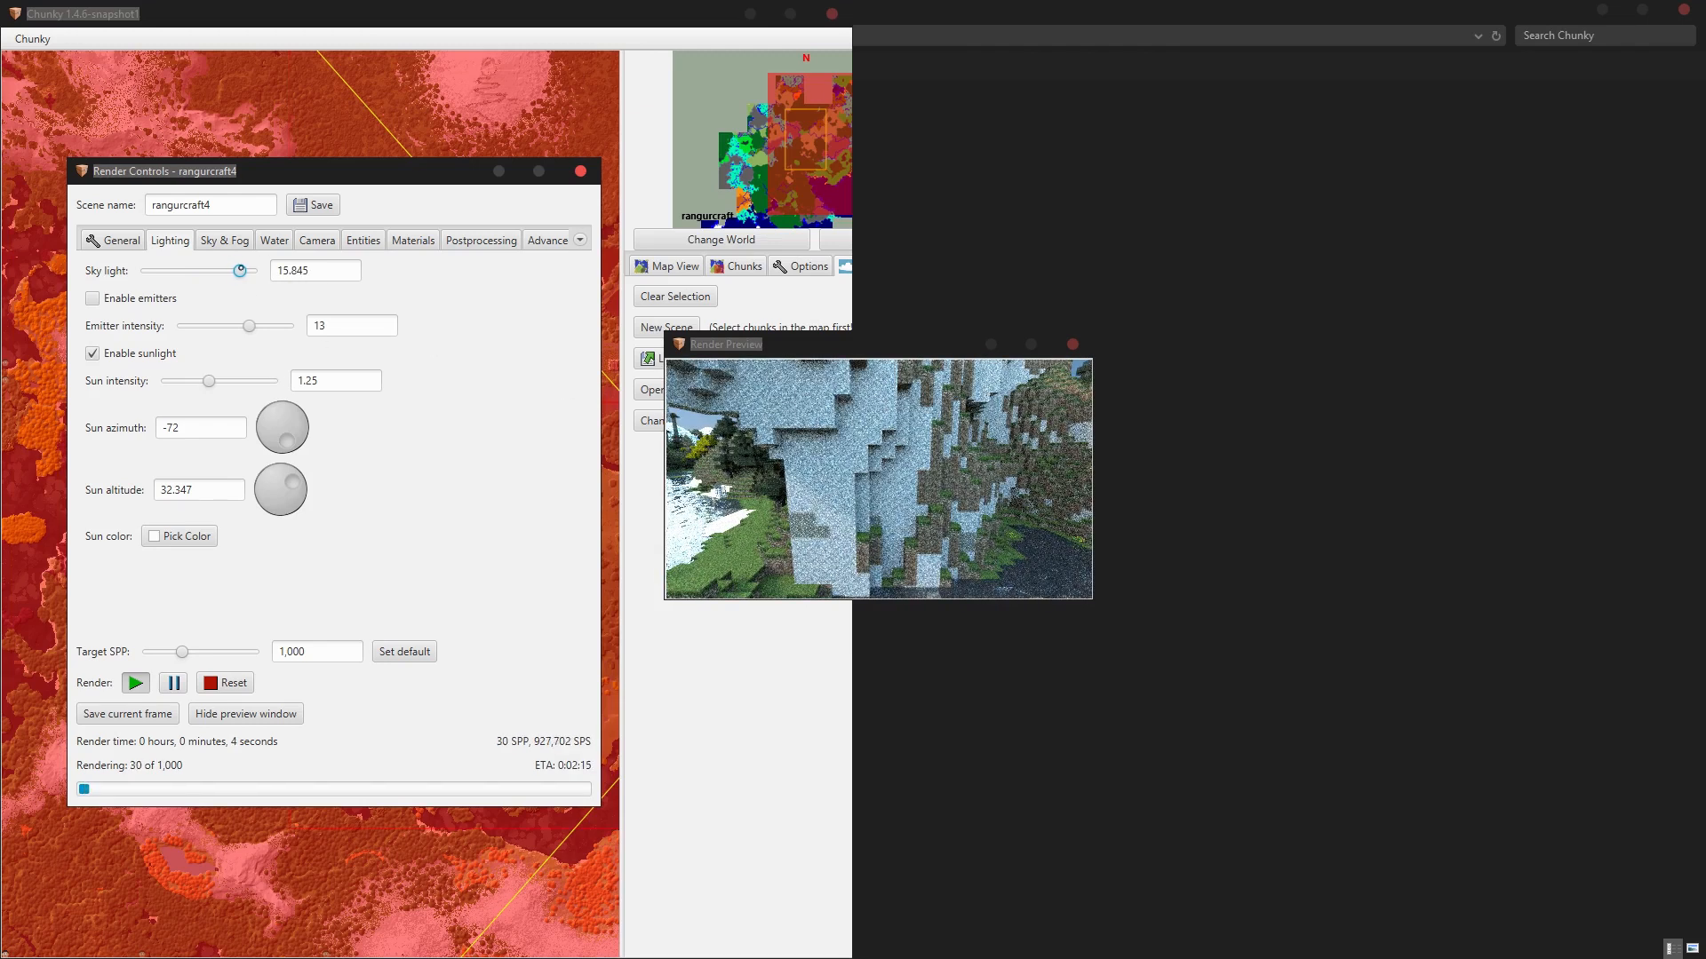
Set the sky light to 1.
left_click(307, 269)
double_click(307, 269)
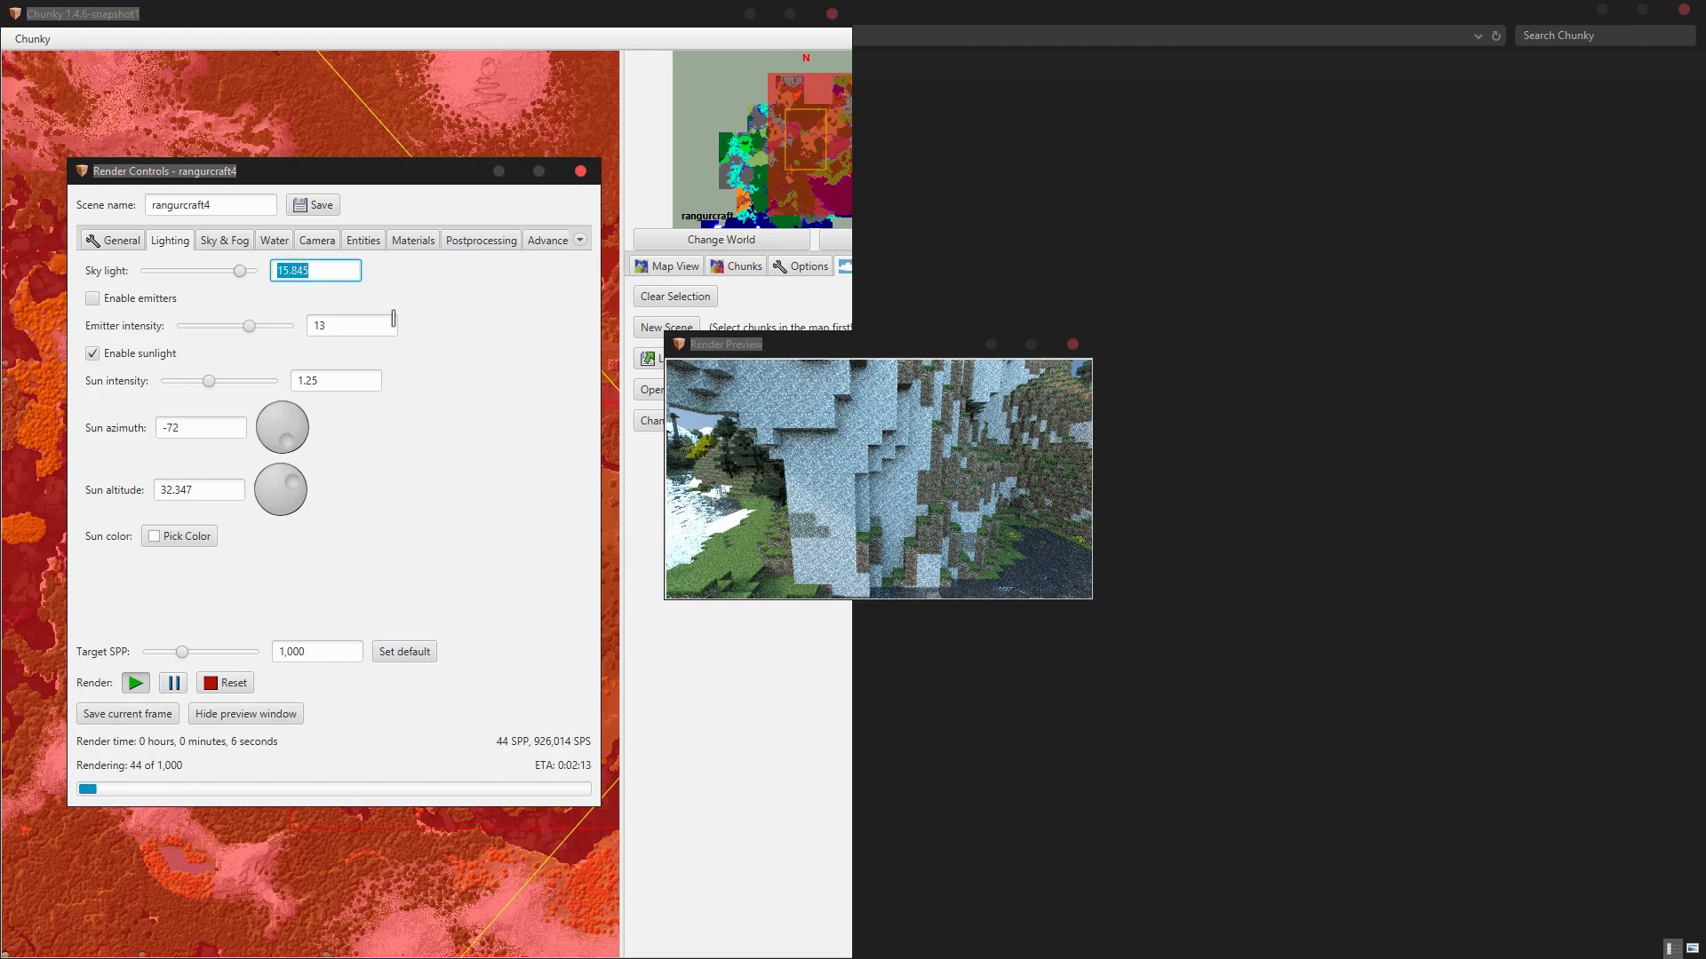
type("1")
key("Return")
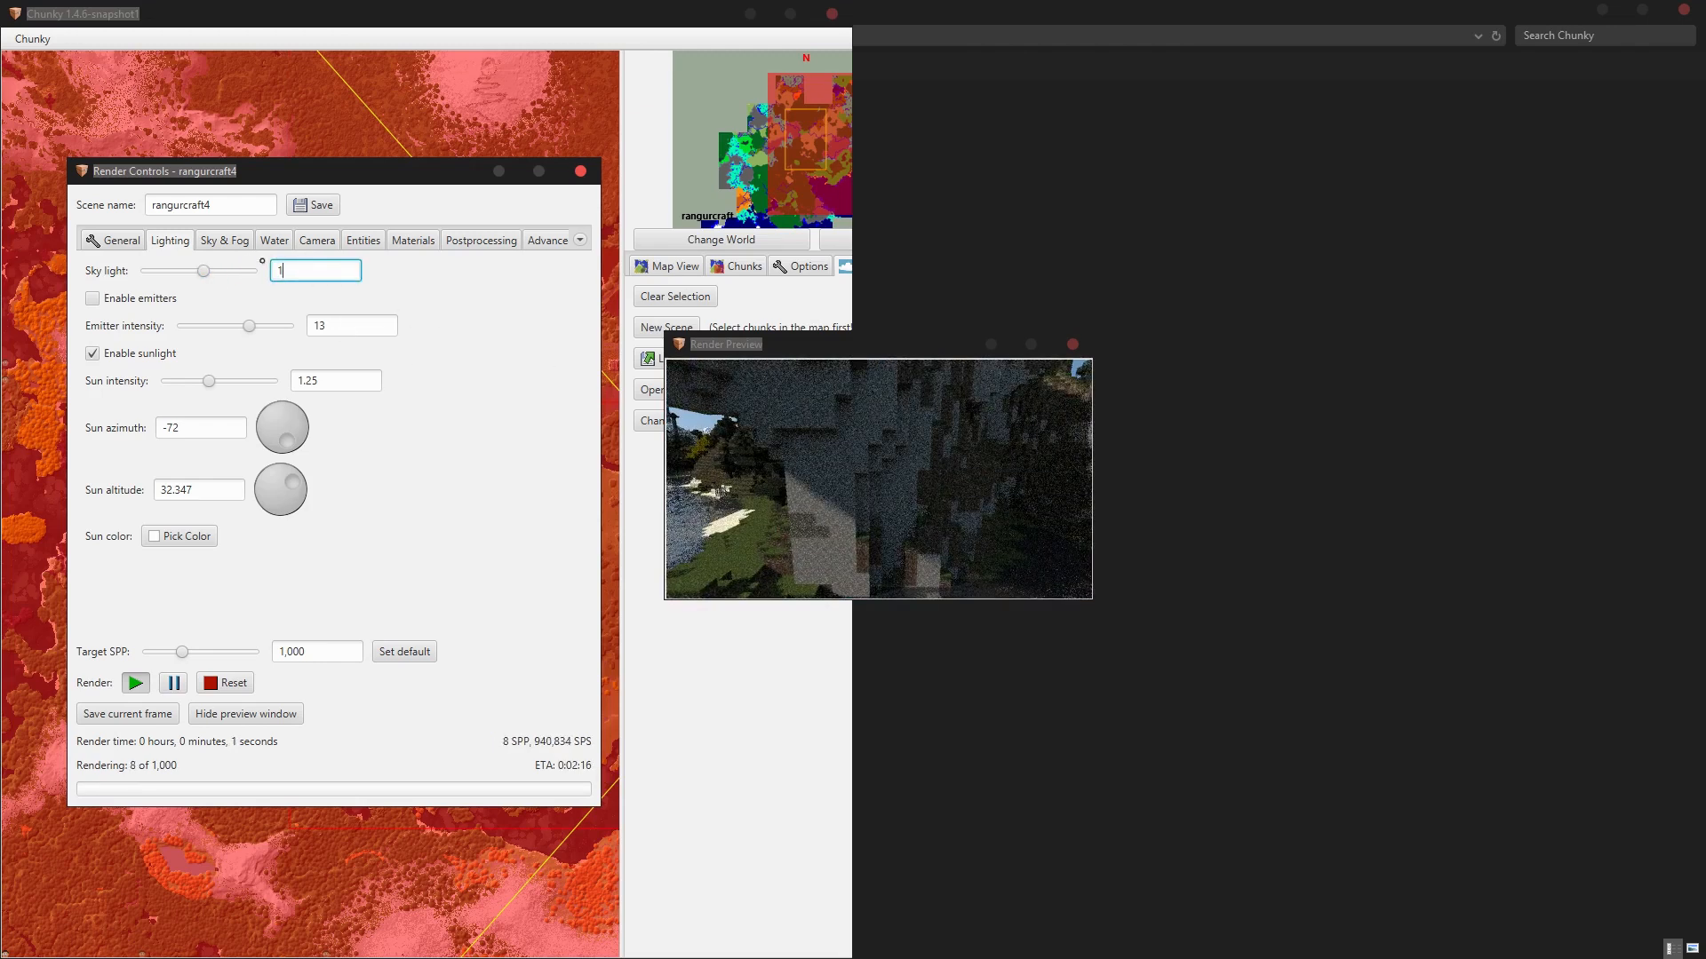
Change the sky mode to Solid Color and pick a bright purple as the sky color.
left_click_drag(821, 472, 940, 385)
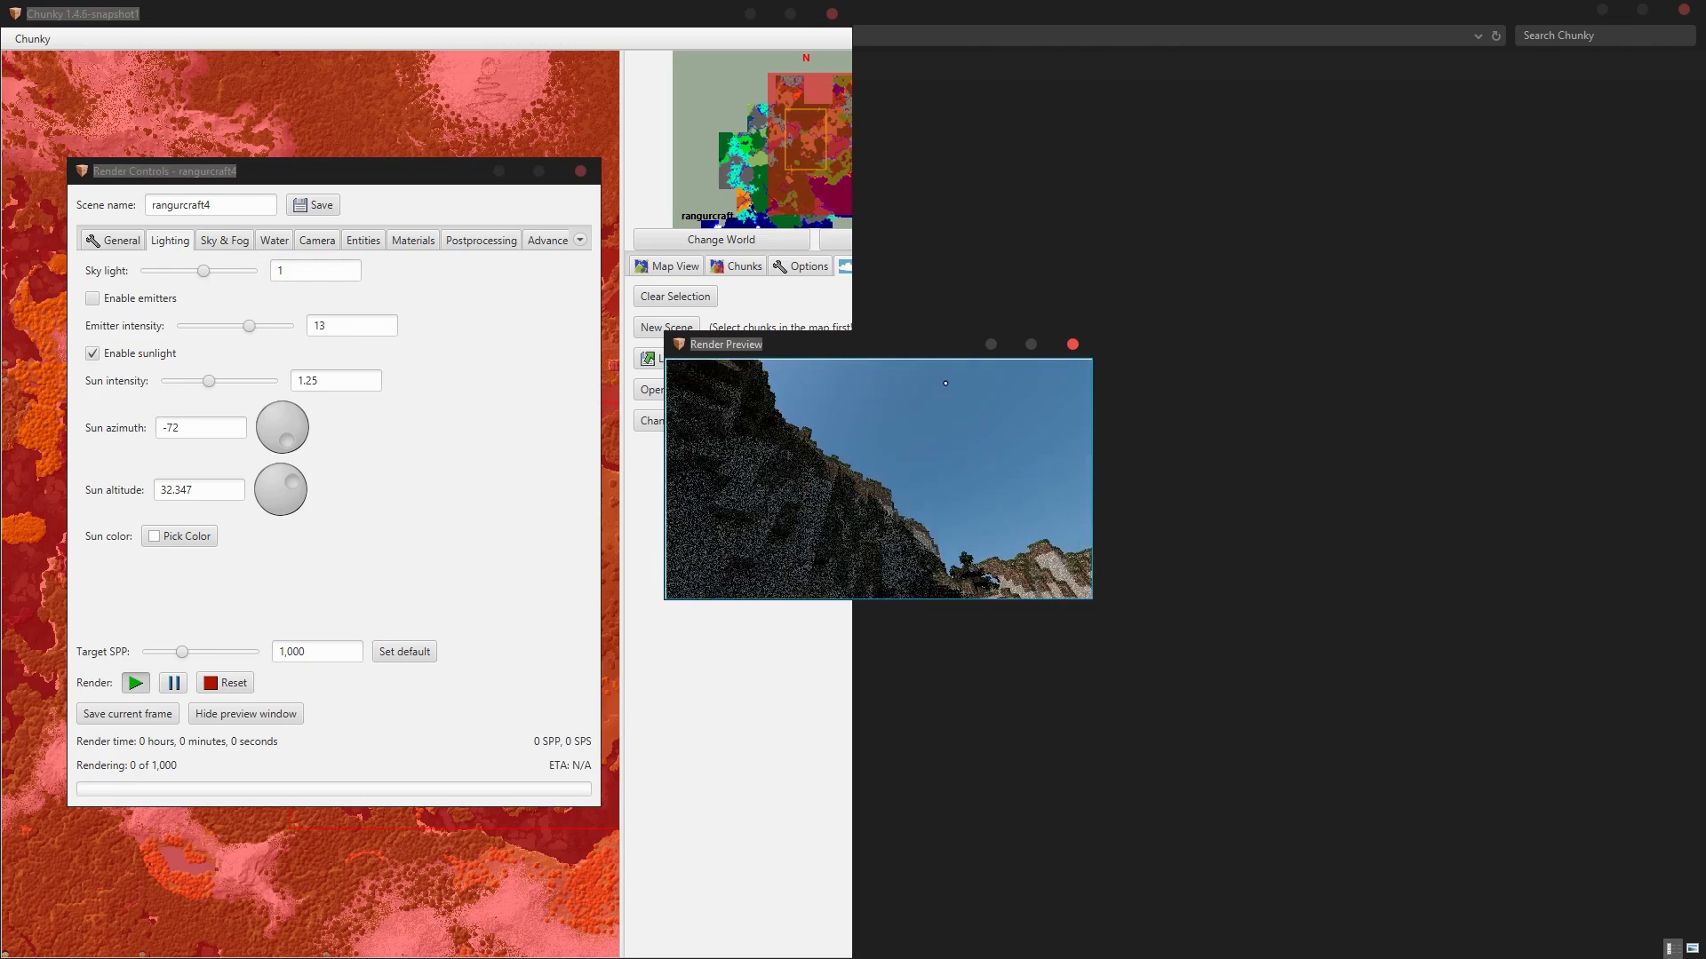
left_click_drag(1012, 492, 729, 558)
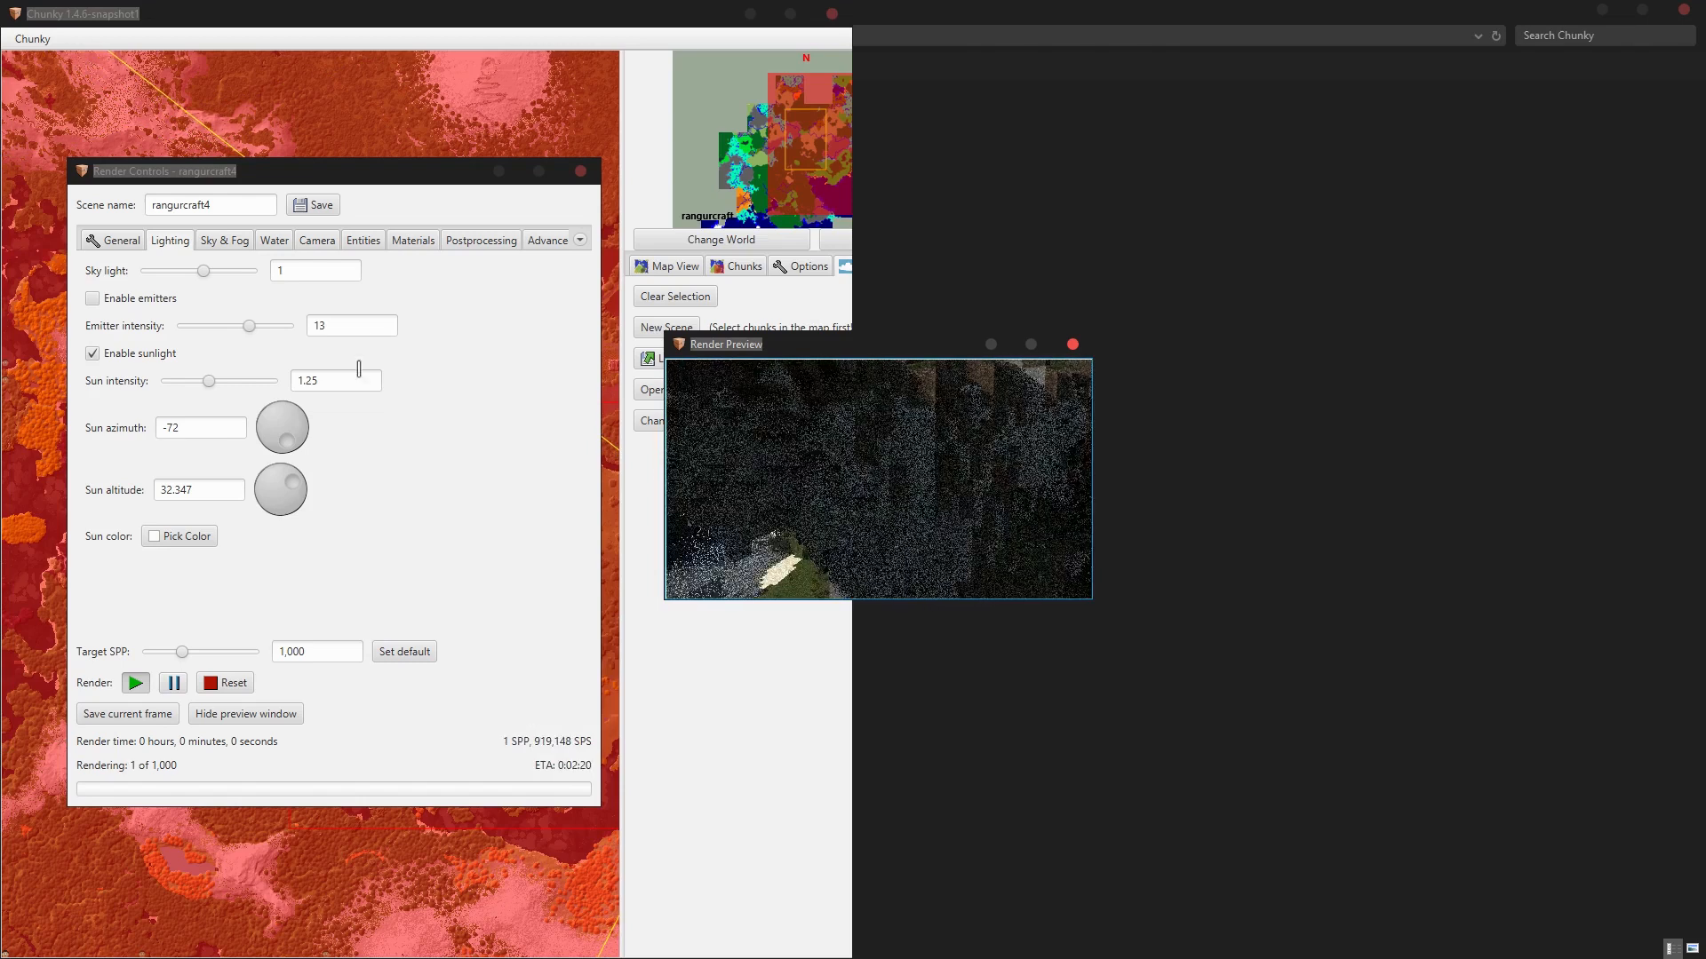
left_click(317, 241)
left_click(173, 241)
left_click(201, 241)
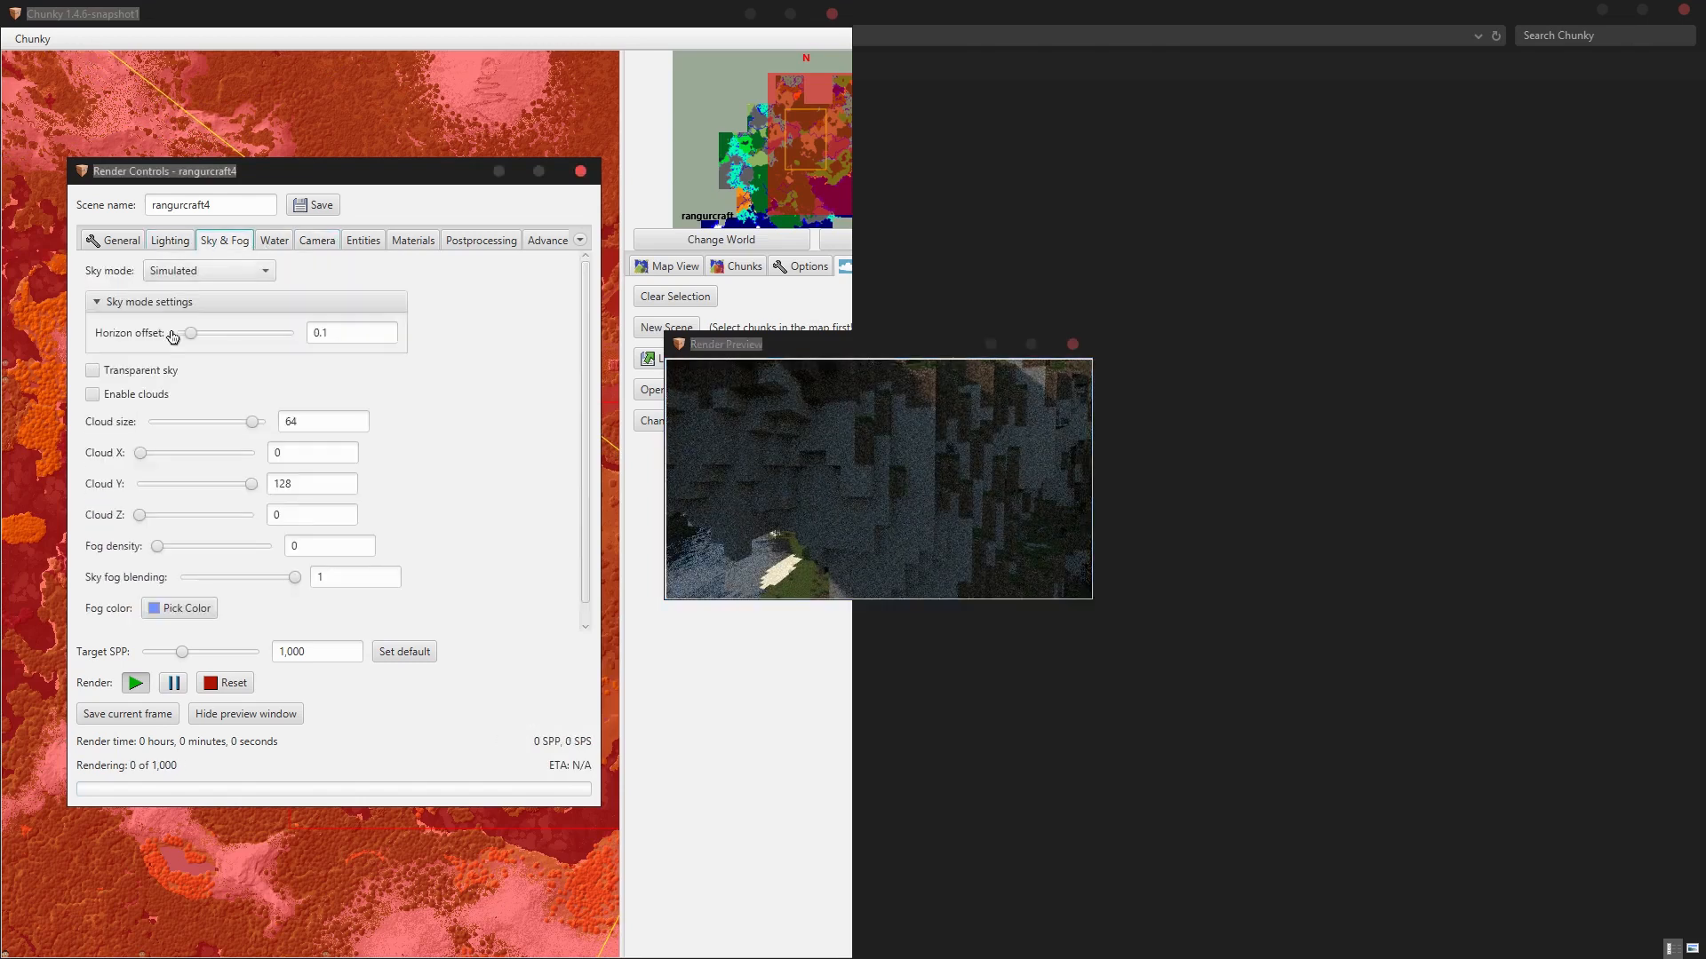
left_click(213, 270)
left_click(211, 293)
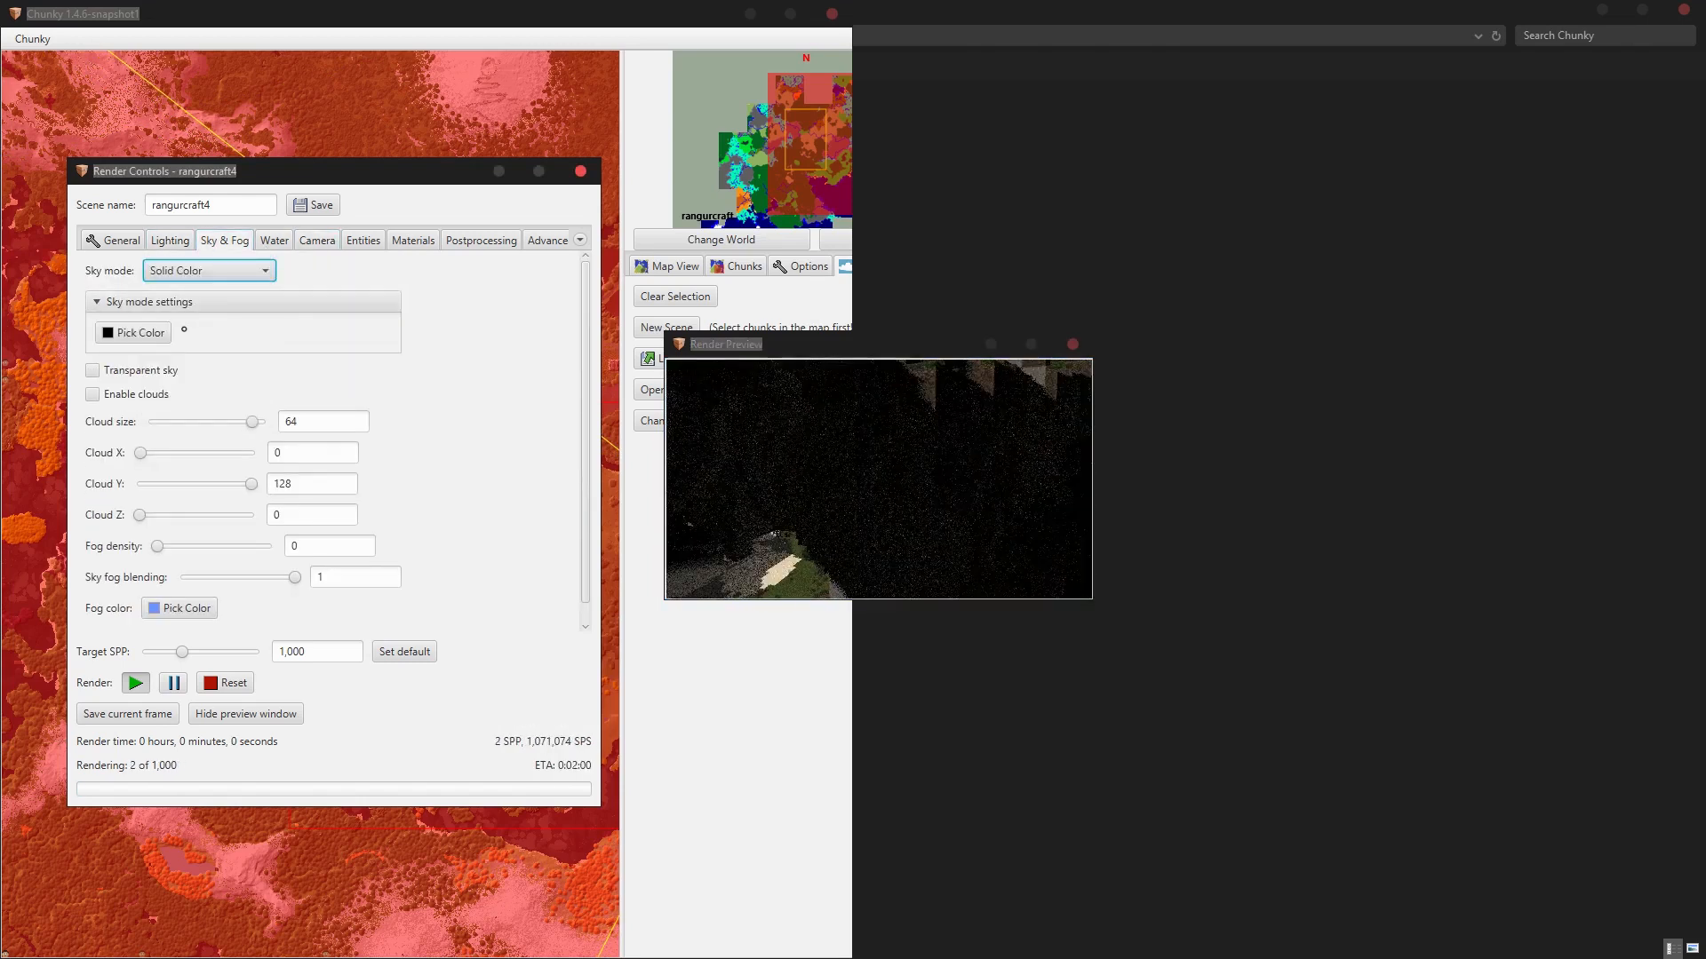
left_click(138, 333)
left_click(474, 385)
left_click(188, 508)
left_click(272, 434)
left_click(463, 676)
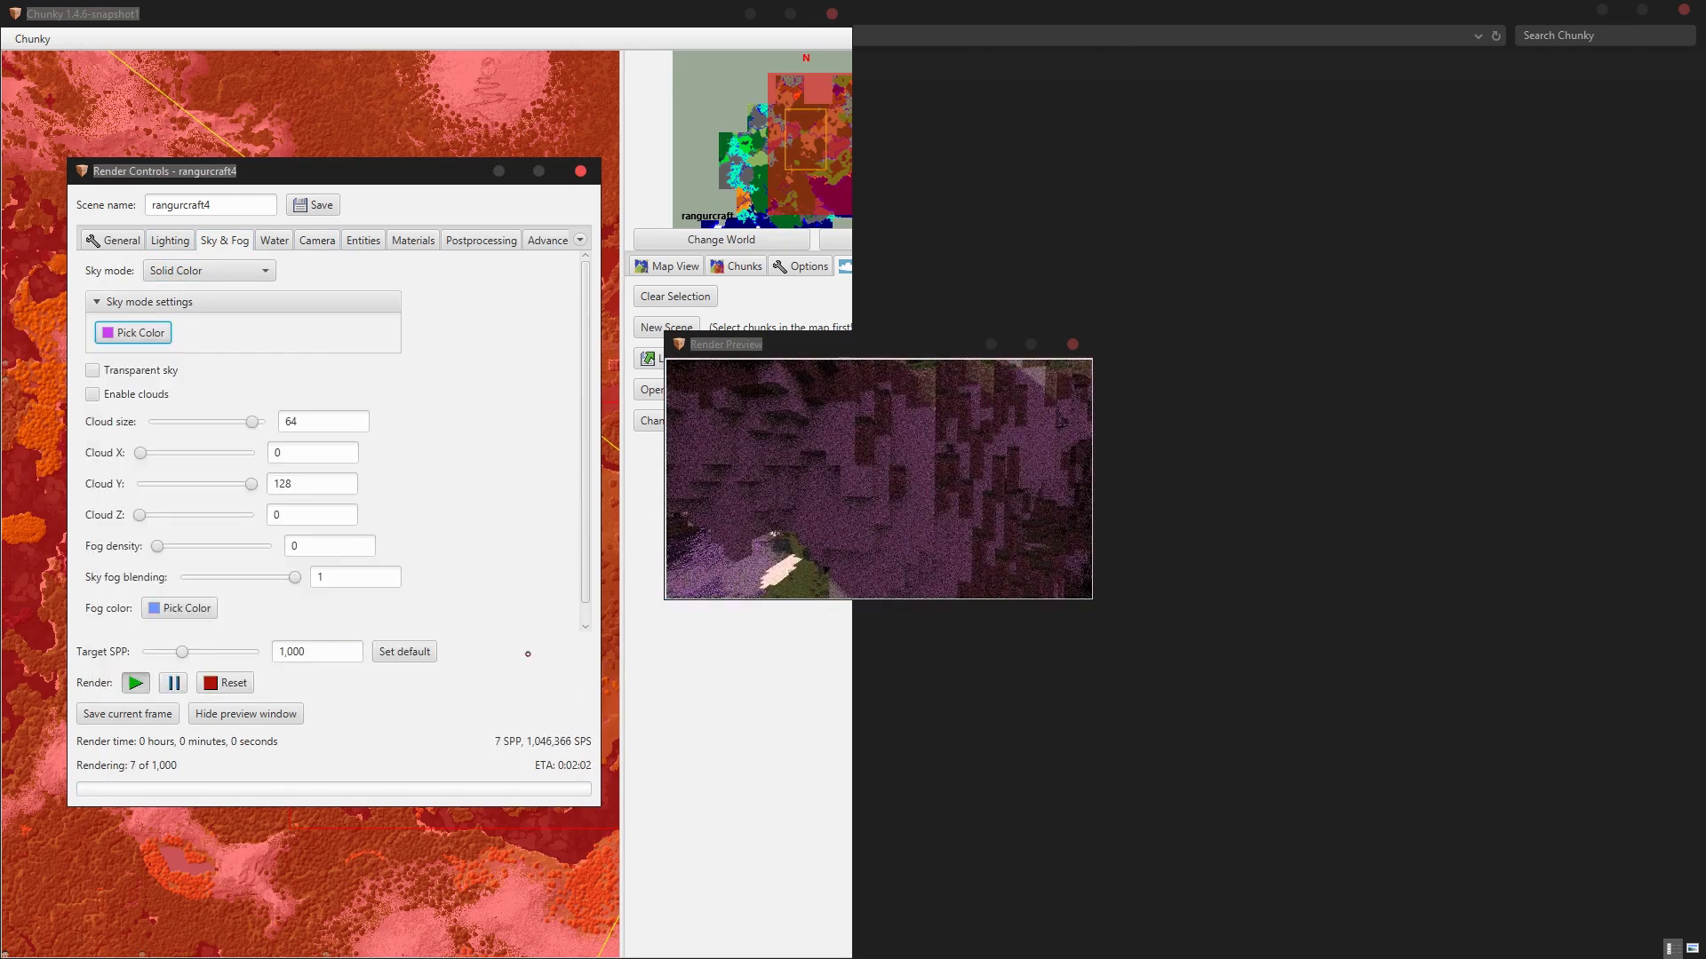
Try the sky light at about 8.1 under the purple sky and return it to 1.
mouse_move(844, 520)
left_mouse_down()
mouse_move(912, 389)
mouse_move(862, 515)
left_mouse_up()
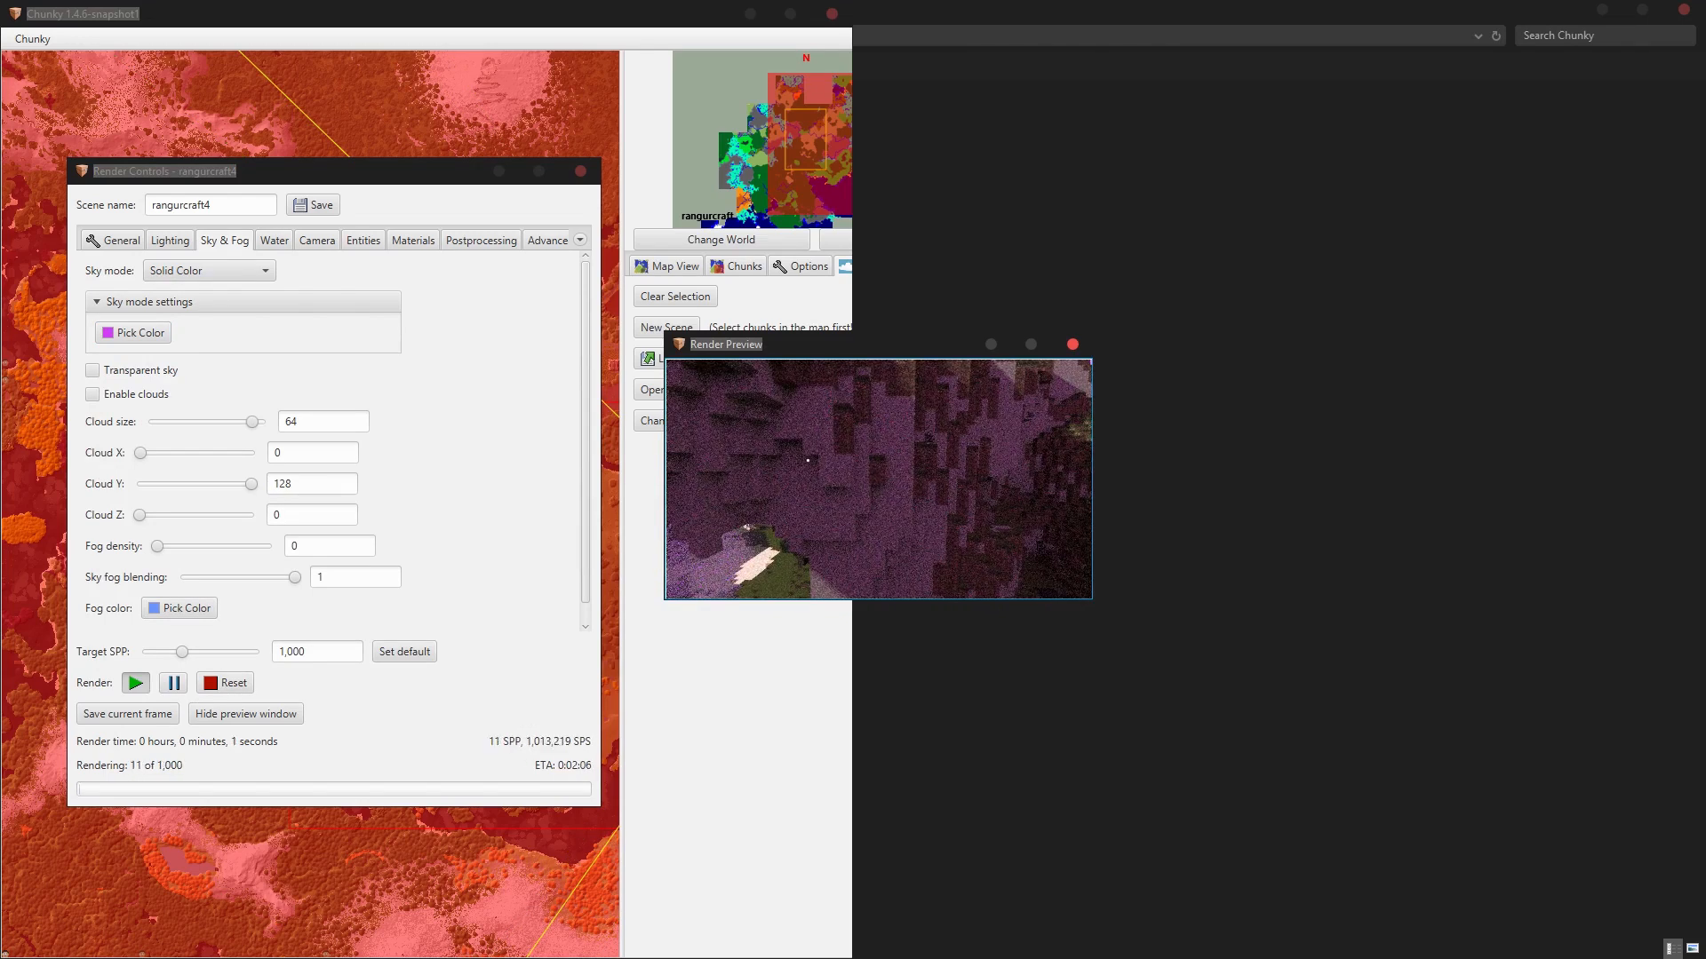
left_click(170, 239)
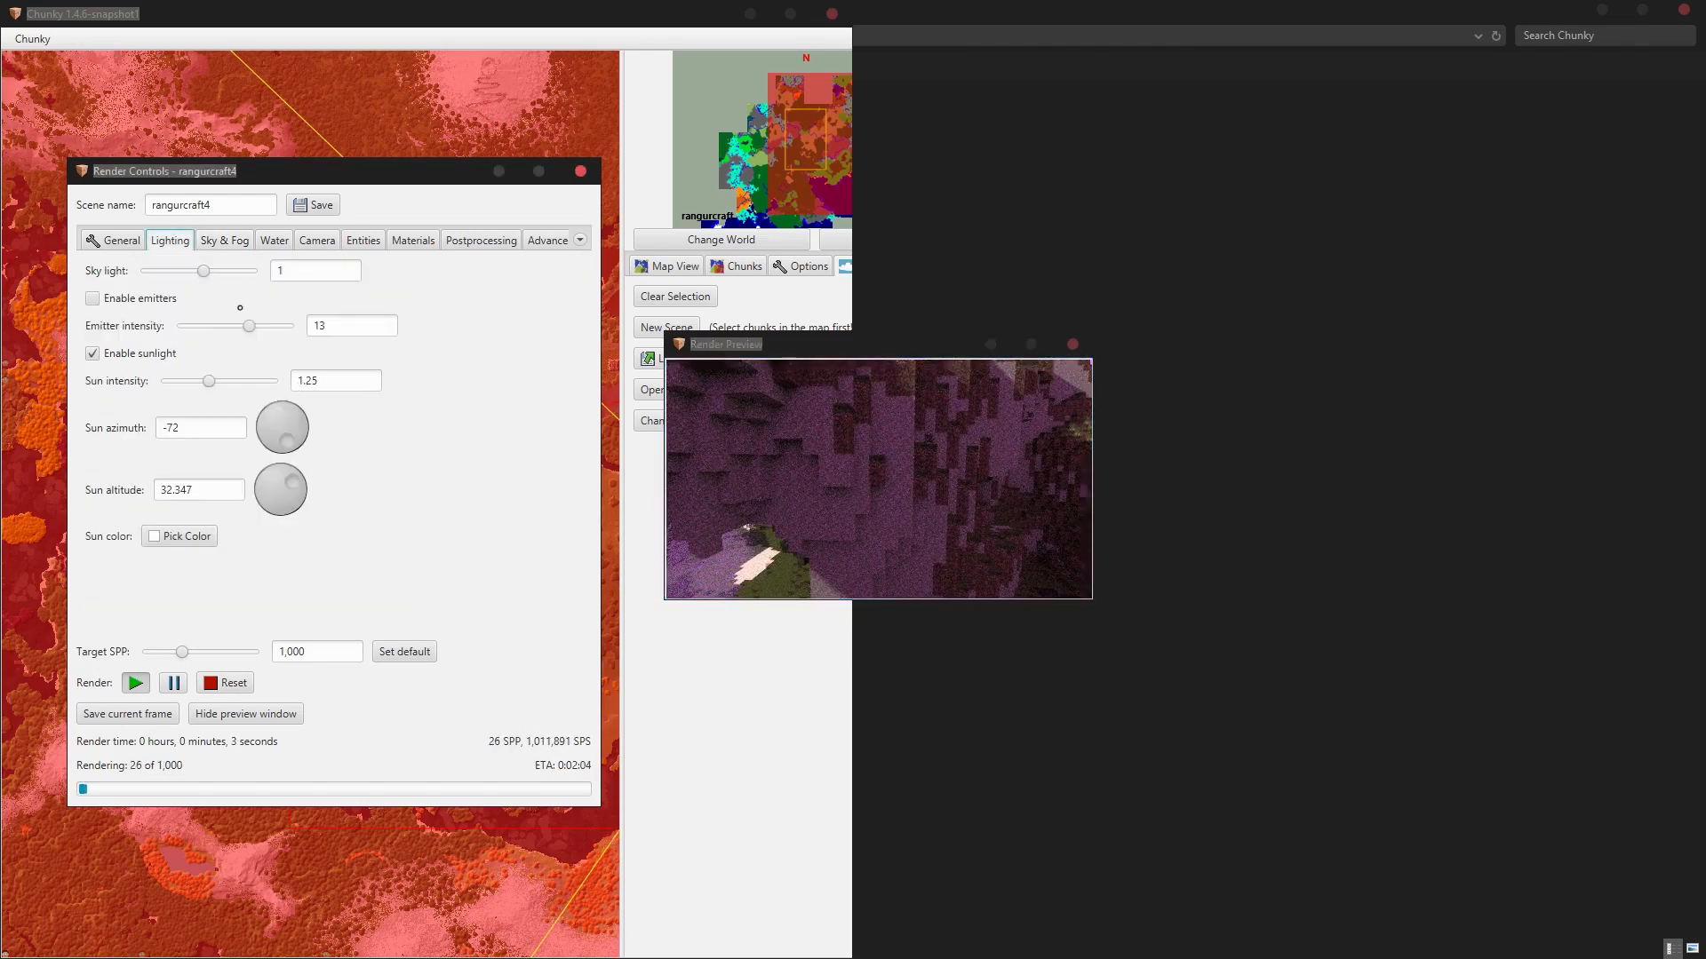
left_click_drag(206, 275, 233, 272)
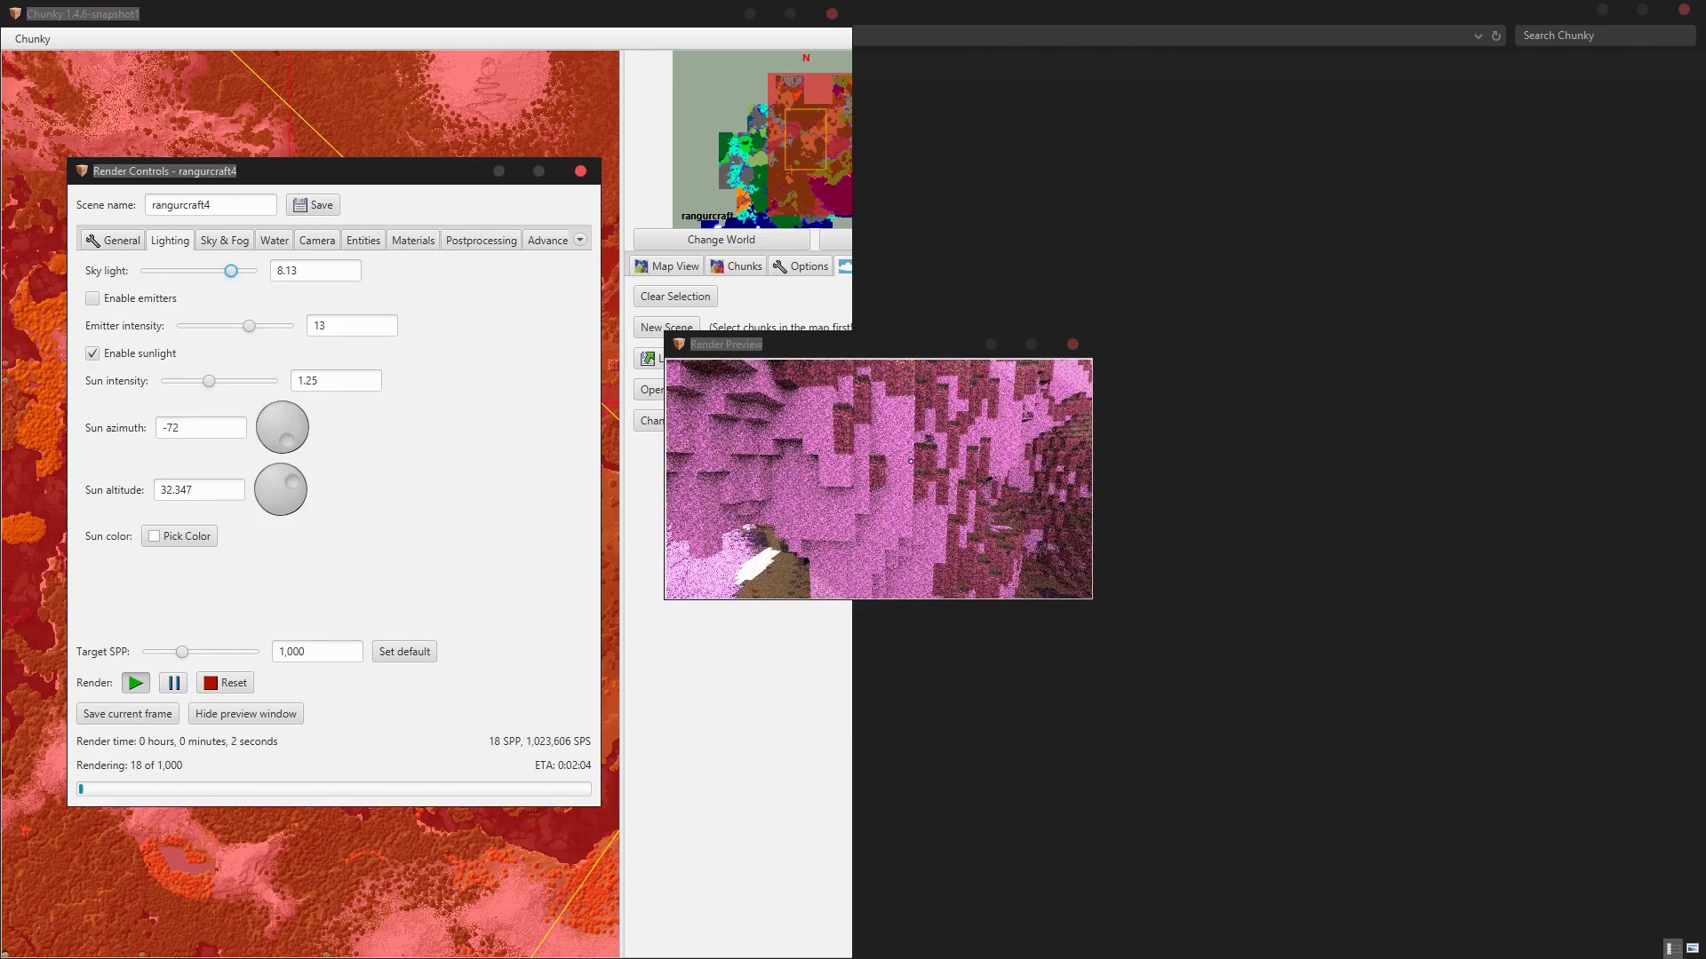
left_click_drag(910, 461, 899, 419)
mouse_move(228, 272)
left_mouse_down()
mouse_move(185, 270)
mouse_move(204, 270)
left_mouse_up()
Reposition the camera so the shaded cliff is framed with a strip of sky above it.
mouse_move(844, 484)
left_mouse_down()
mouse_move(849, 536)
mouse_move(869, 503)
mouse_move(889, 516)
mouse_move(864, 500)
left_mouse_up()
key("w")
key("w")
key("w")
key("w")
key("w")
key("w")
key("w")
key("w")
key("w")
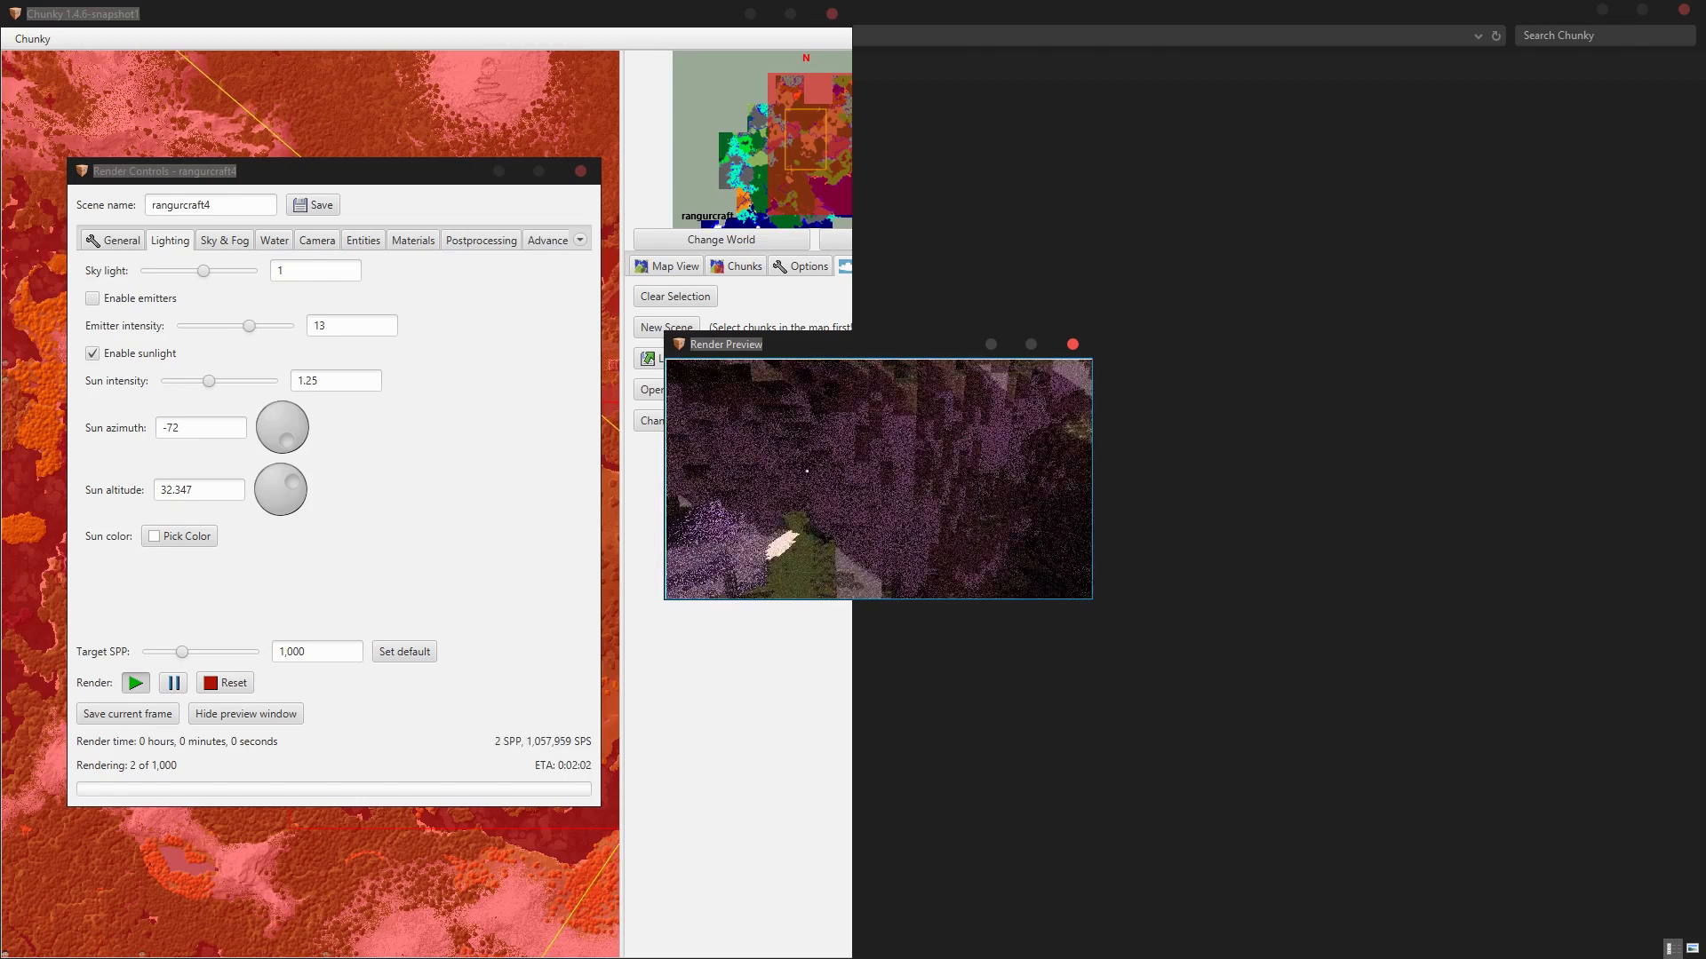
key("s")
key("s")
key("s")
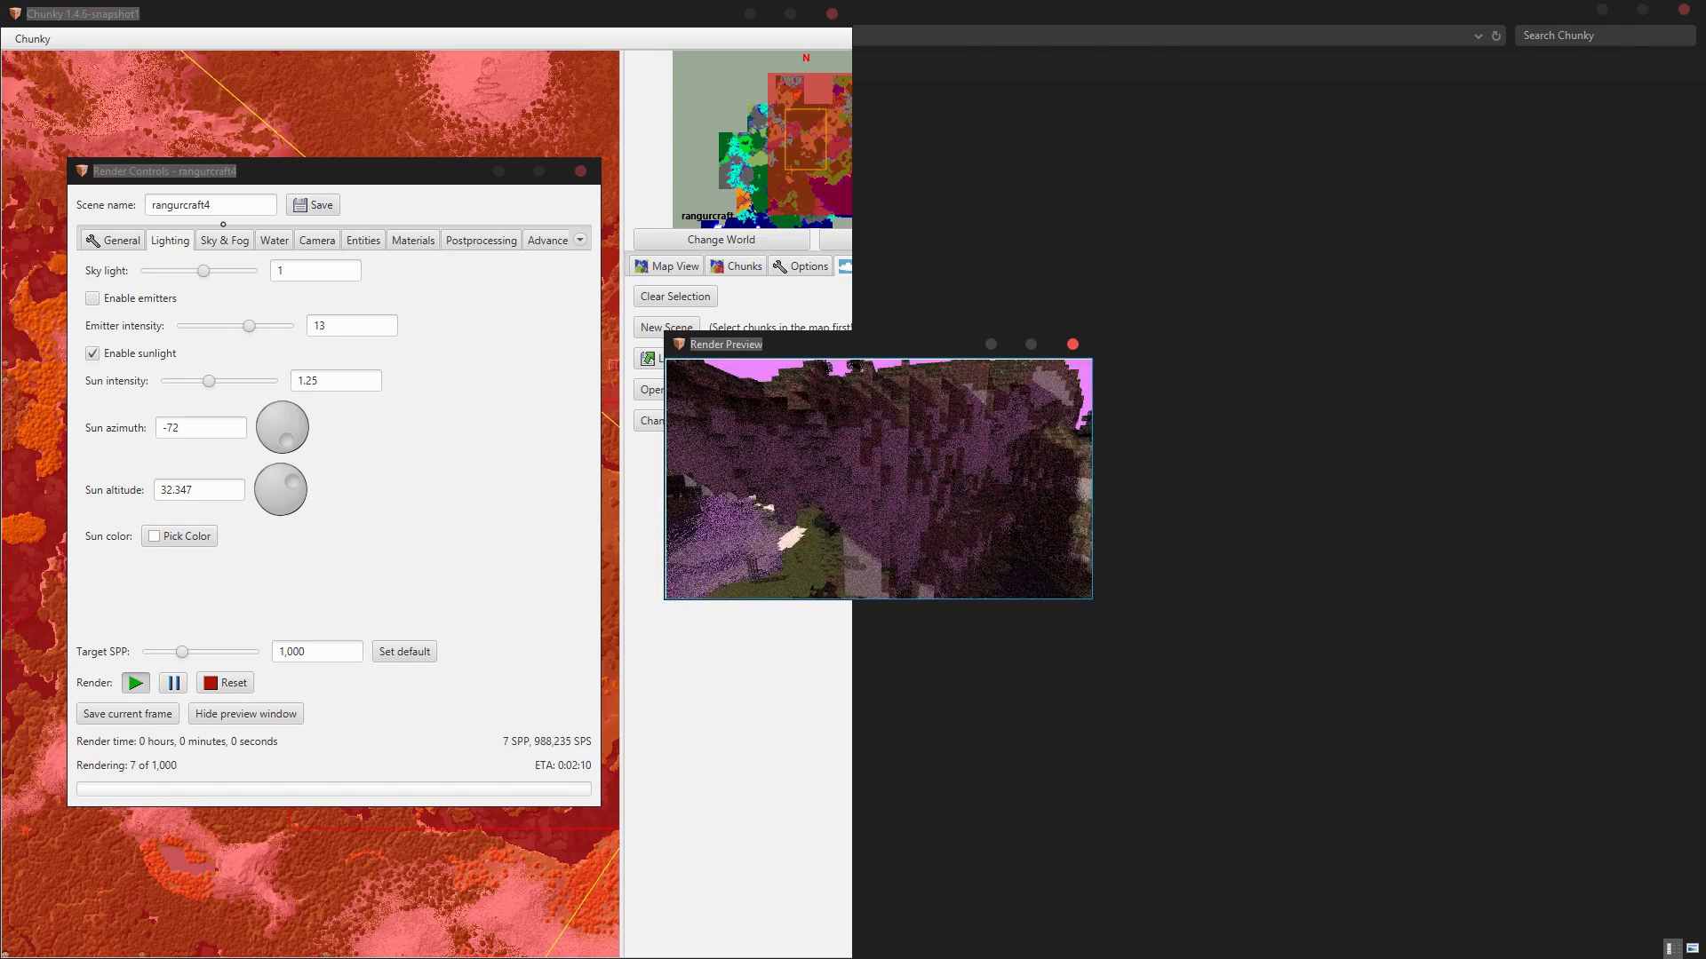
Change the sky mode to Color Gradient and load the dark purple-to-black gradient preset.
left_click(225, 240)
left_click(134, 332)
left_click(142, 318)
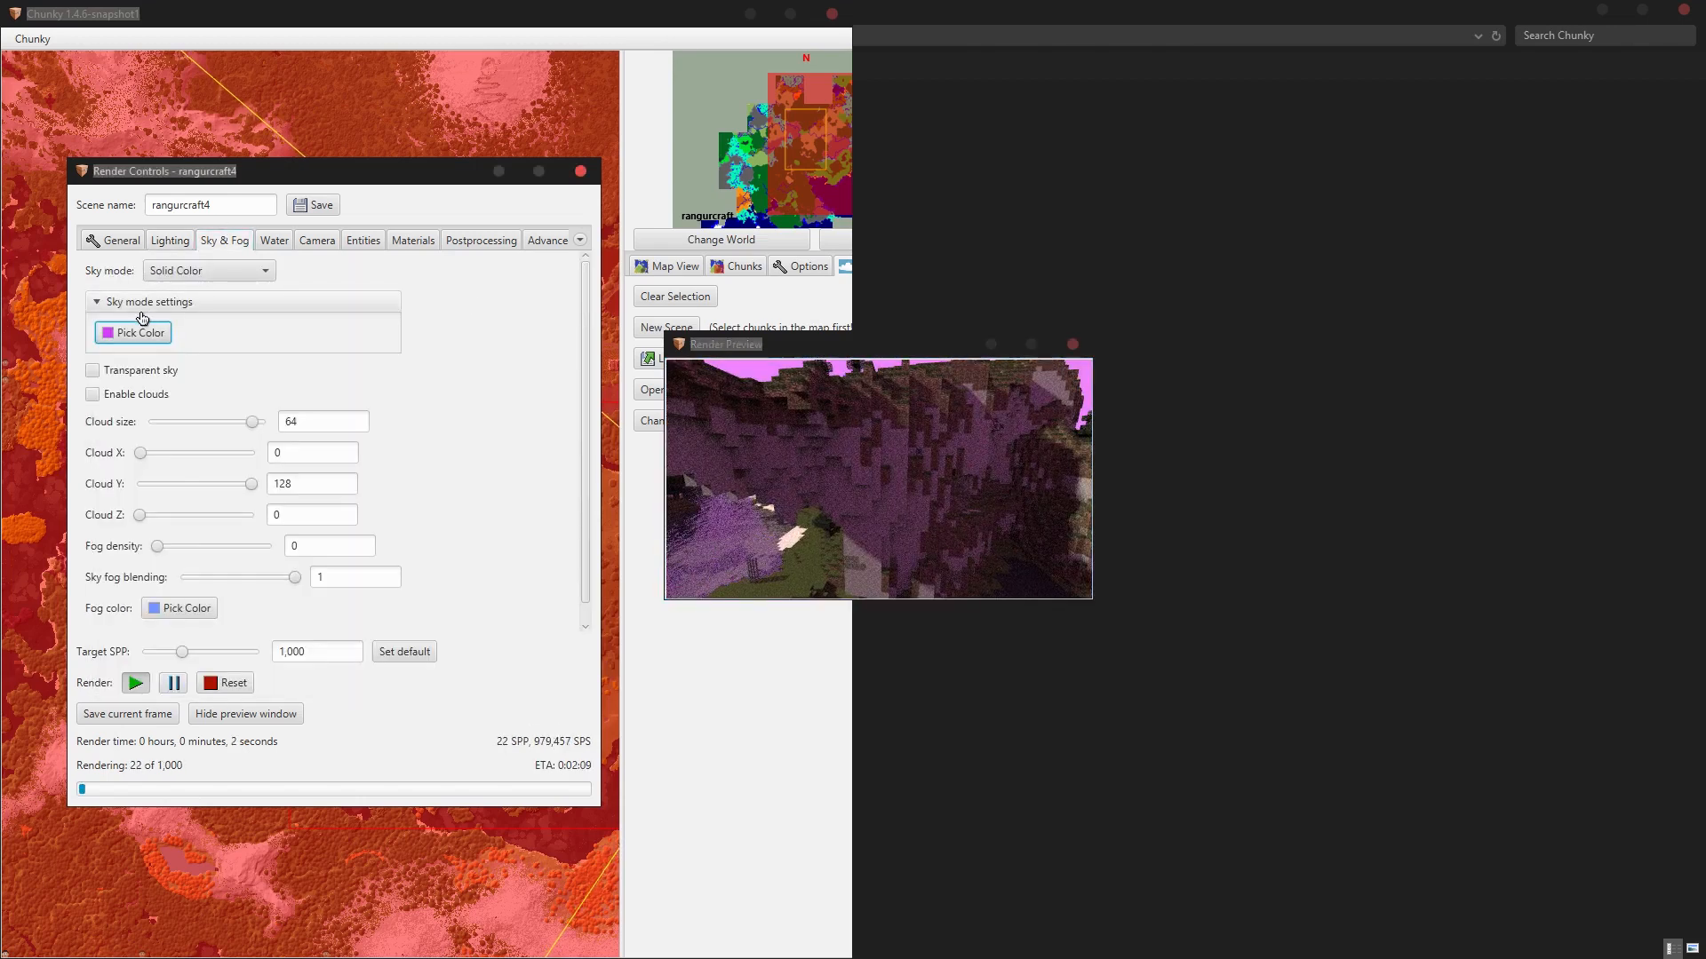
left_click(184, 276)
left_click(187, 293)
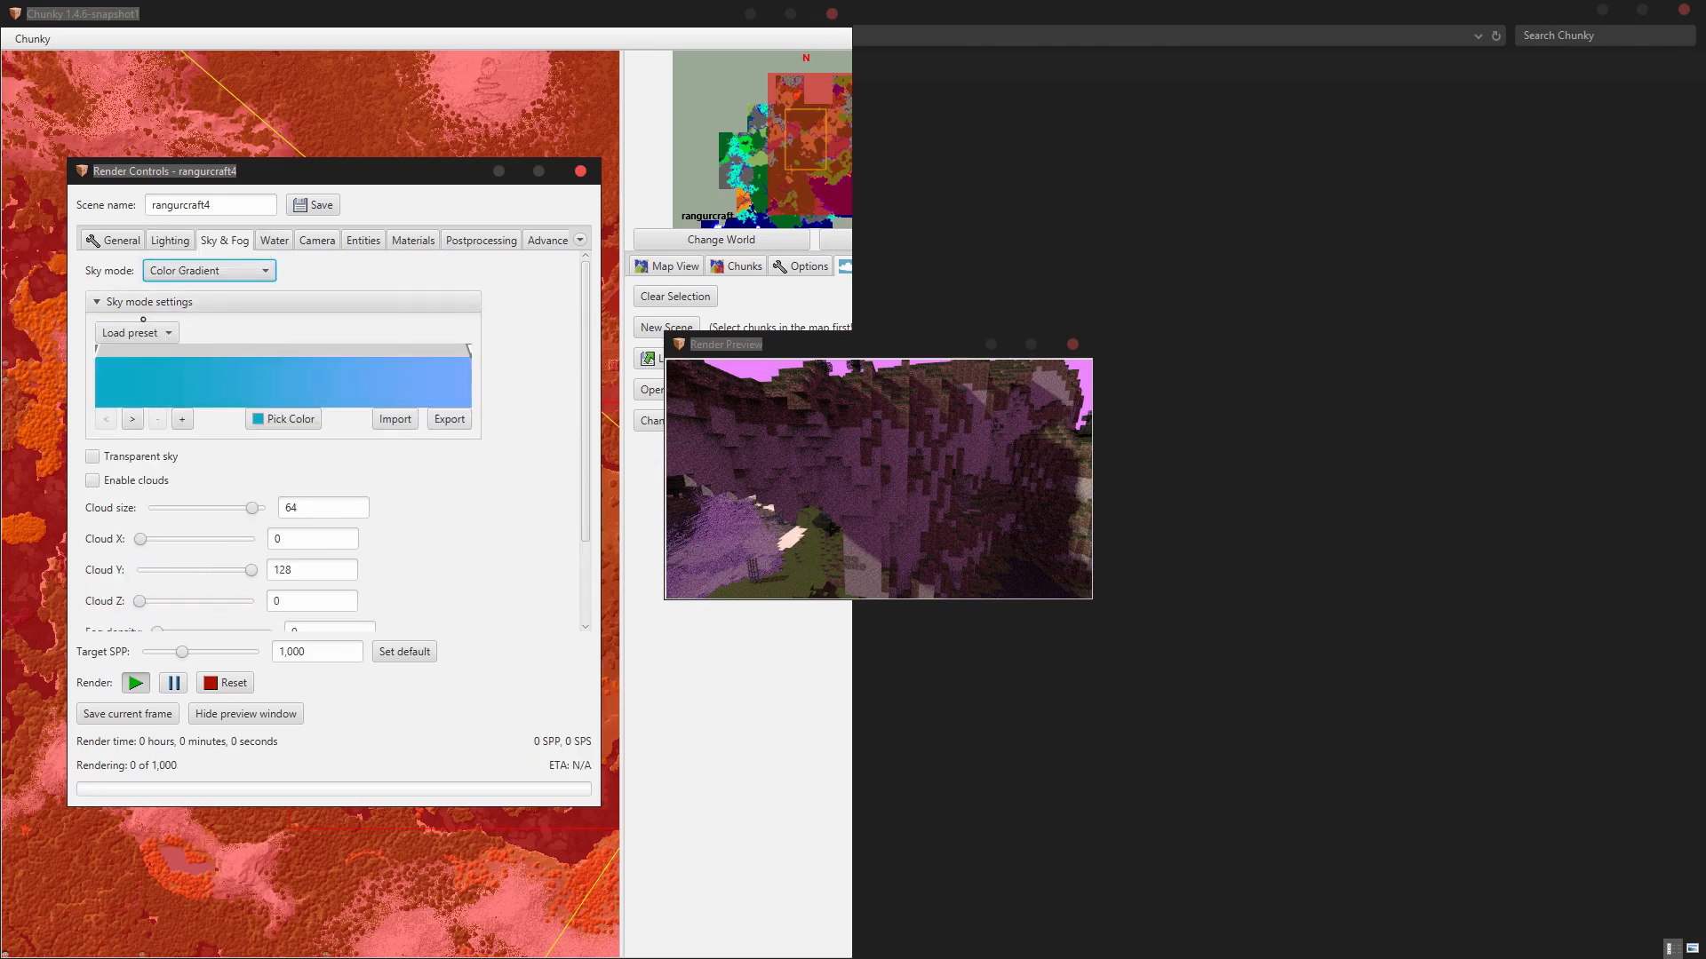
left_click(135, 331)
left_click(139, 442)
left_click_drag(858, 480, 327, 460)
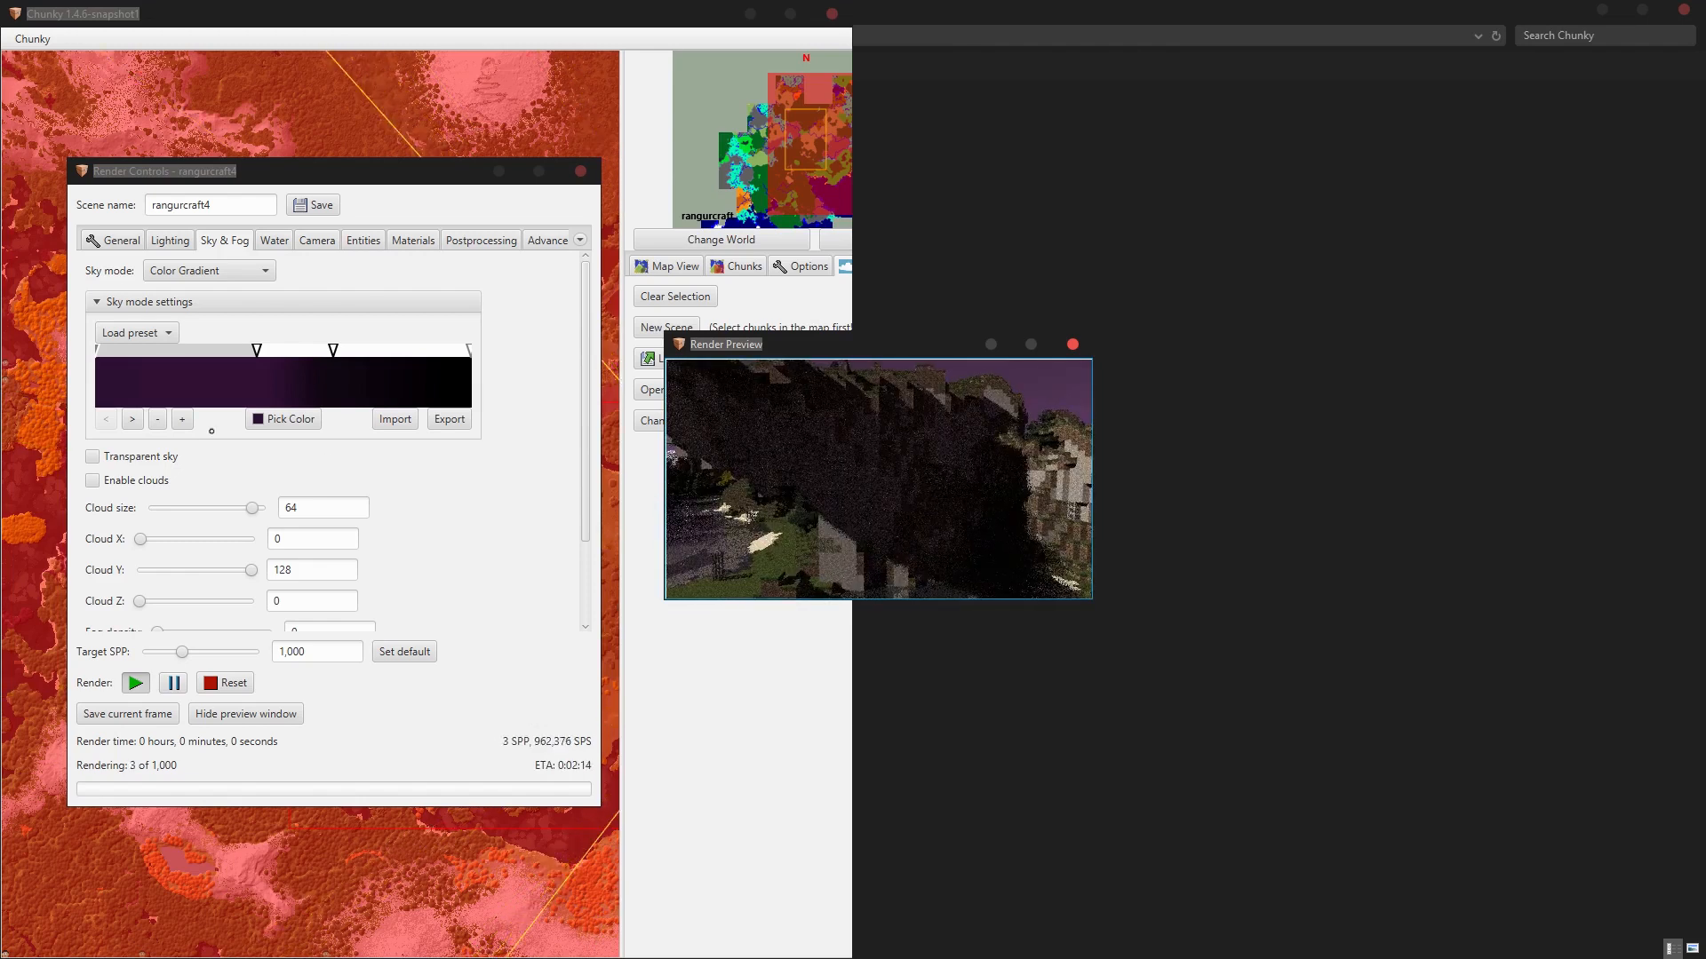
Raise the sky light to about 4.42 and pull the camera back to show the cliffs beneath the purple sky.
left_click(171, 239)
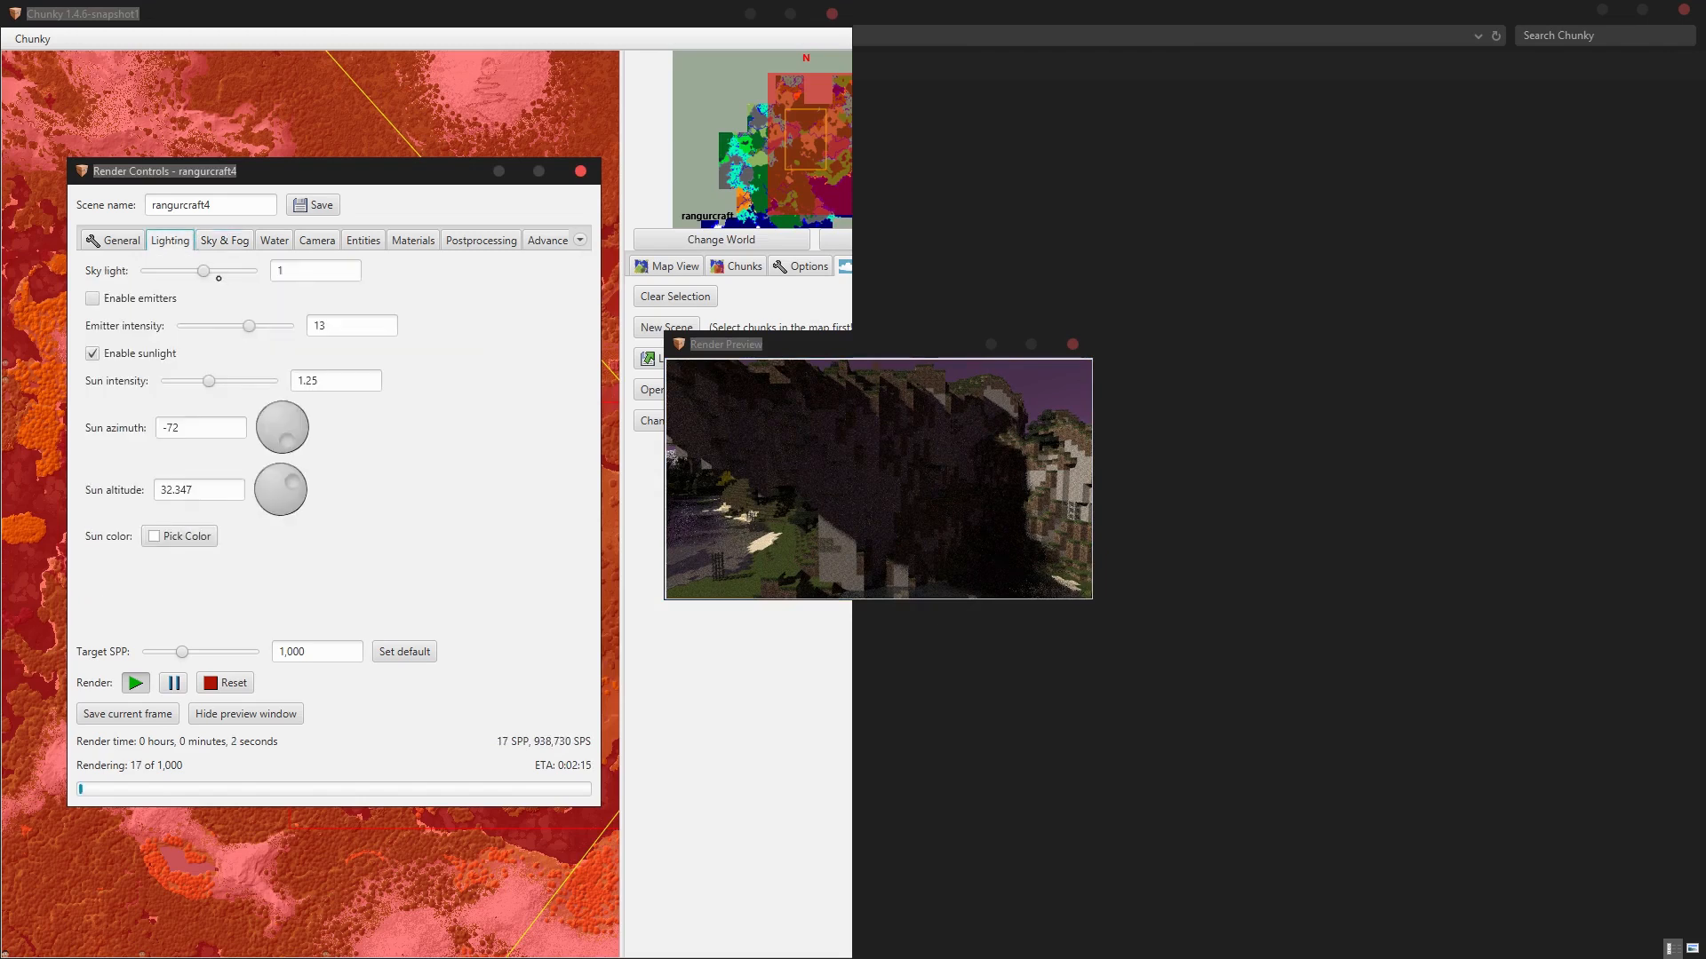
left_click_drag(204, 270, 223, 270)
mouse_move(797, 371)
left_mouse_down()
mouse_move(798, 431)
mouse_move(834, 350)
mouse_move(820, 396)
left_mouse_up()
key("s")
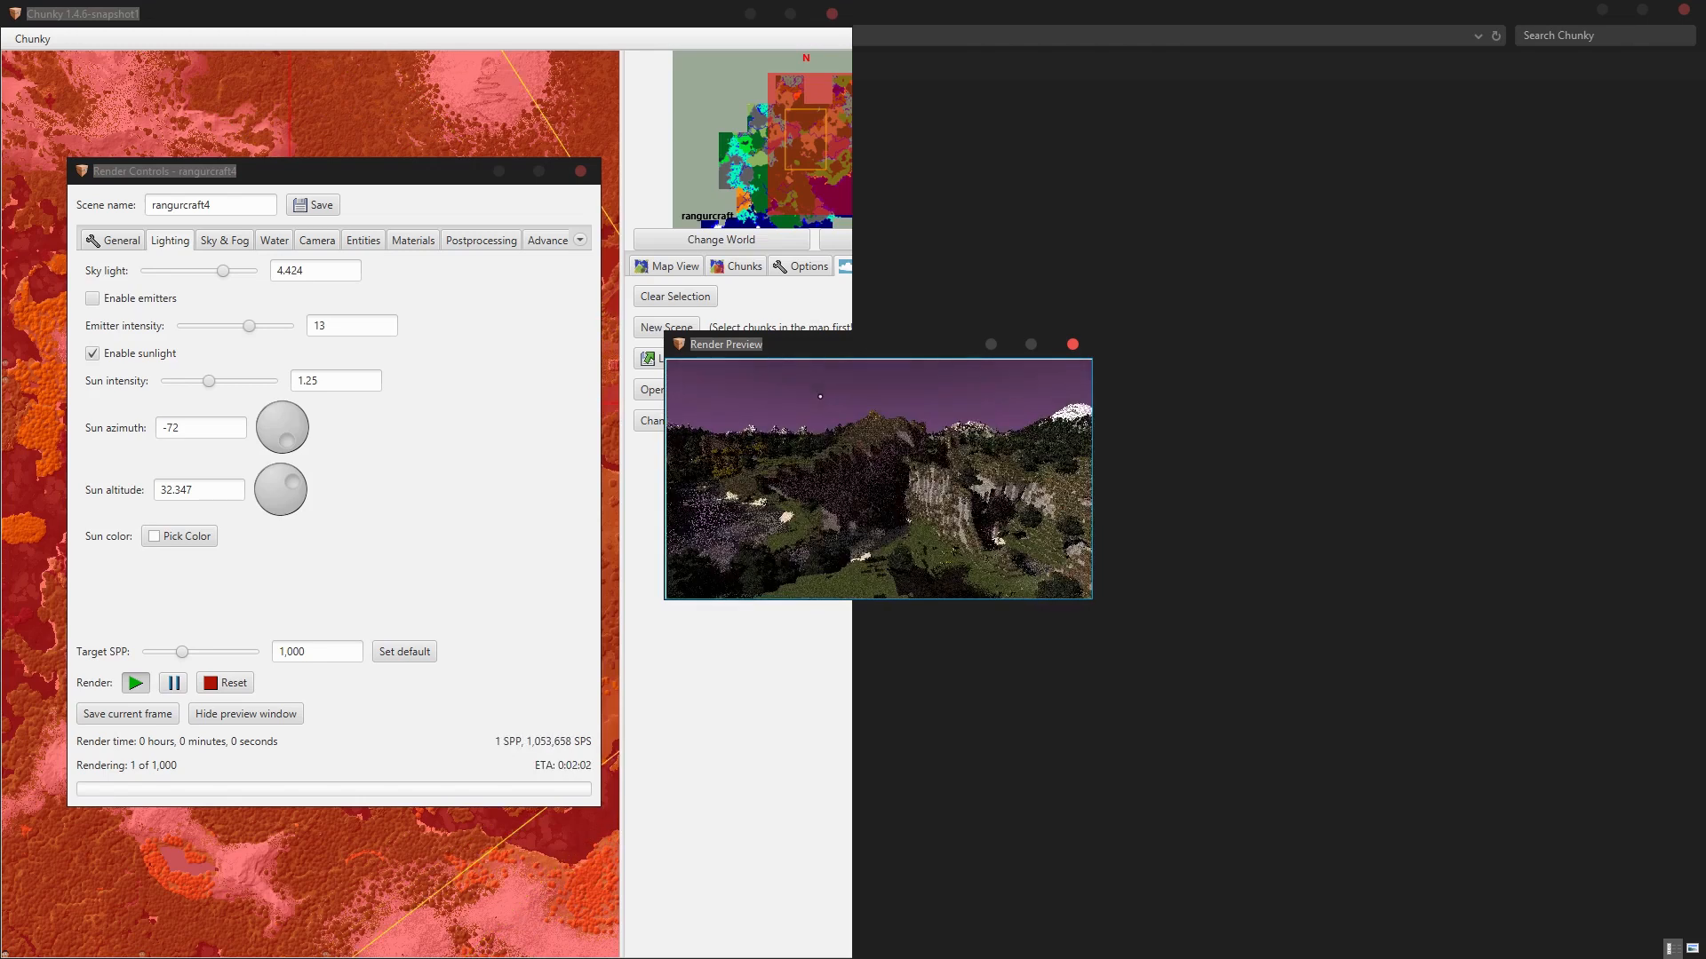
Fly the camera forward to the shaded cliff and the water at its base.
key("w")
key("w")
key("w")
key("w")
key("w")
key("w")
key("w")
key("w")
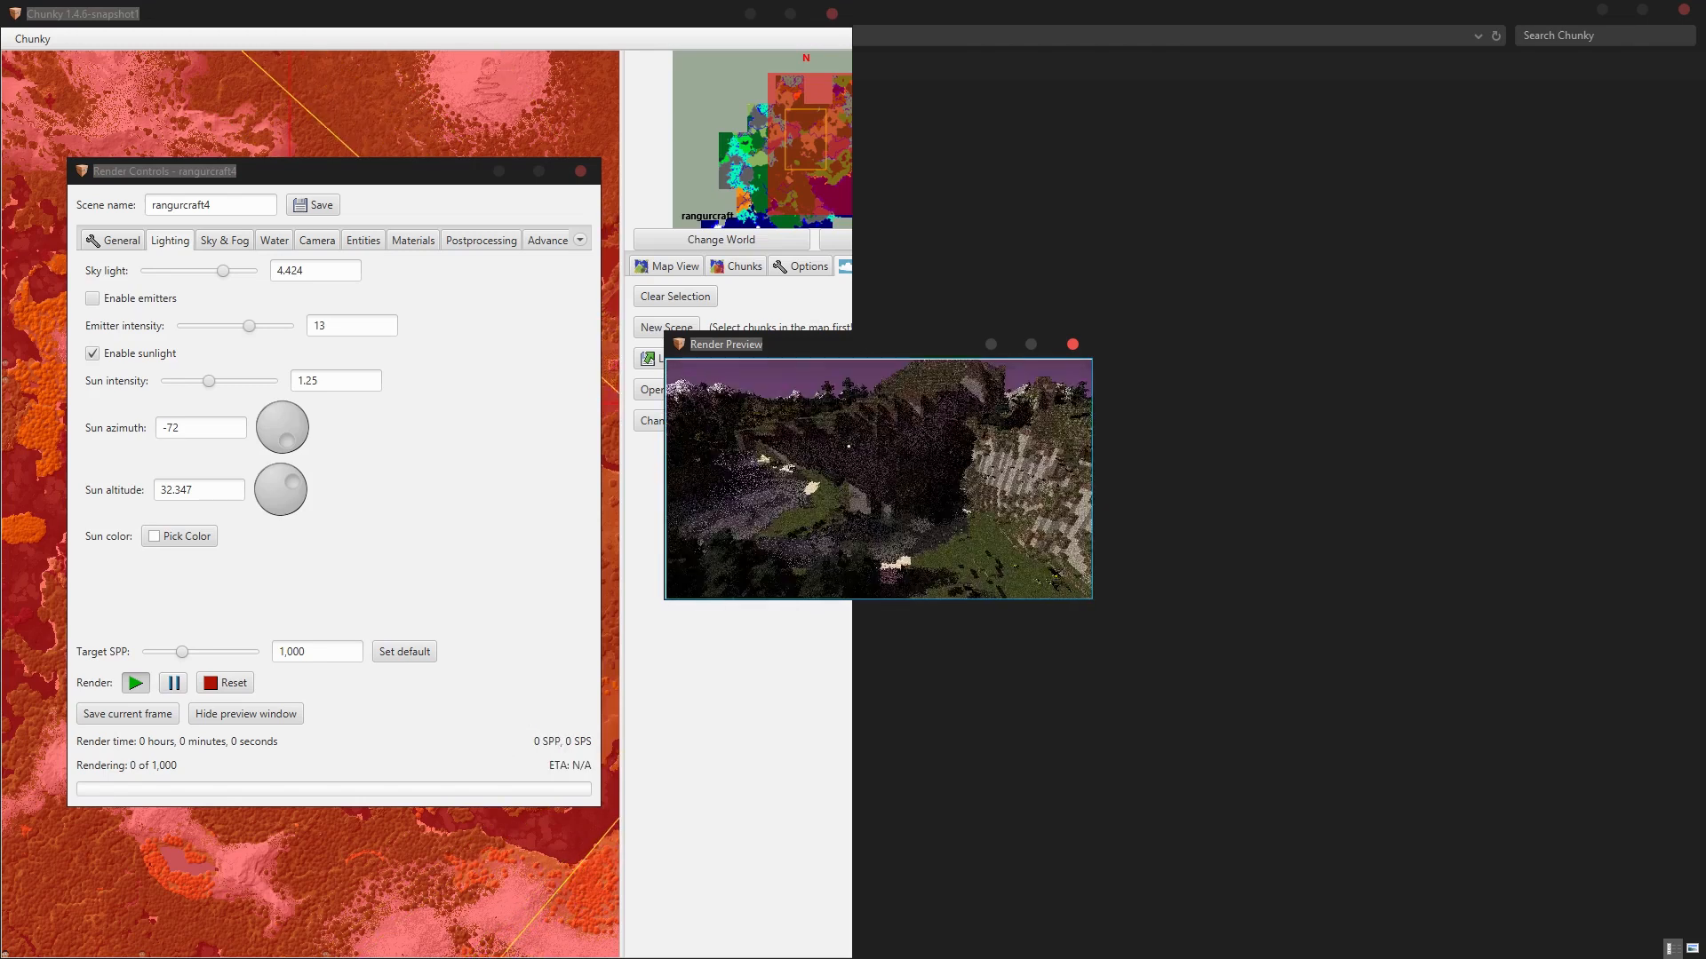
Set the sky light to 1 and switch the sky mode to Simulated.
left_click_drag(314, 270, 269, 270)
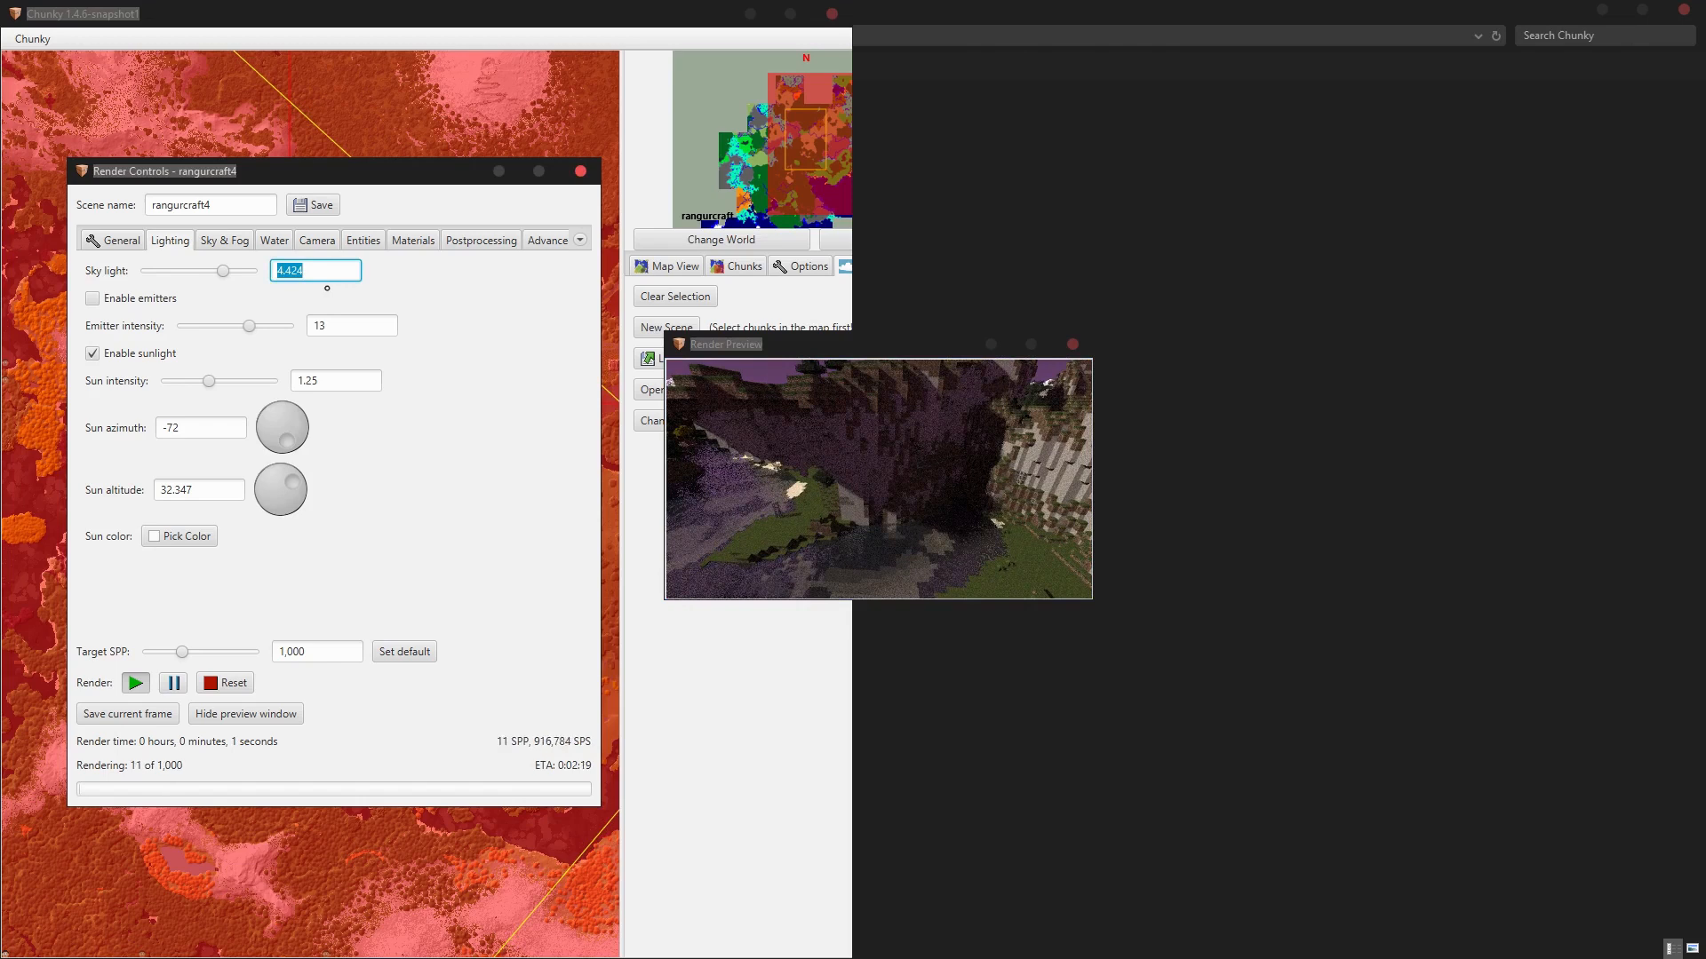
type("1")
left_click(224, 240)
left_click(210, 270)
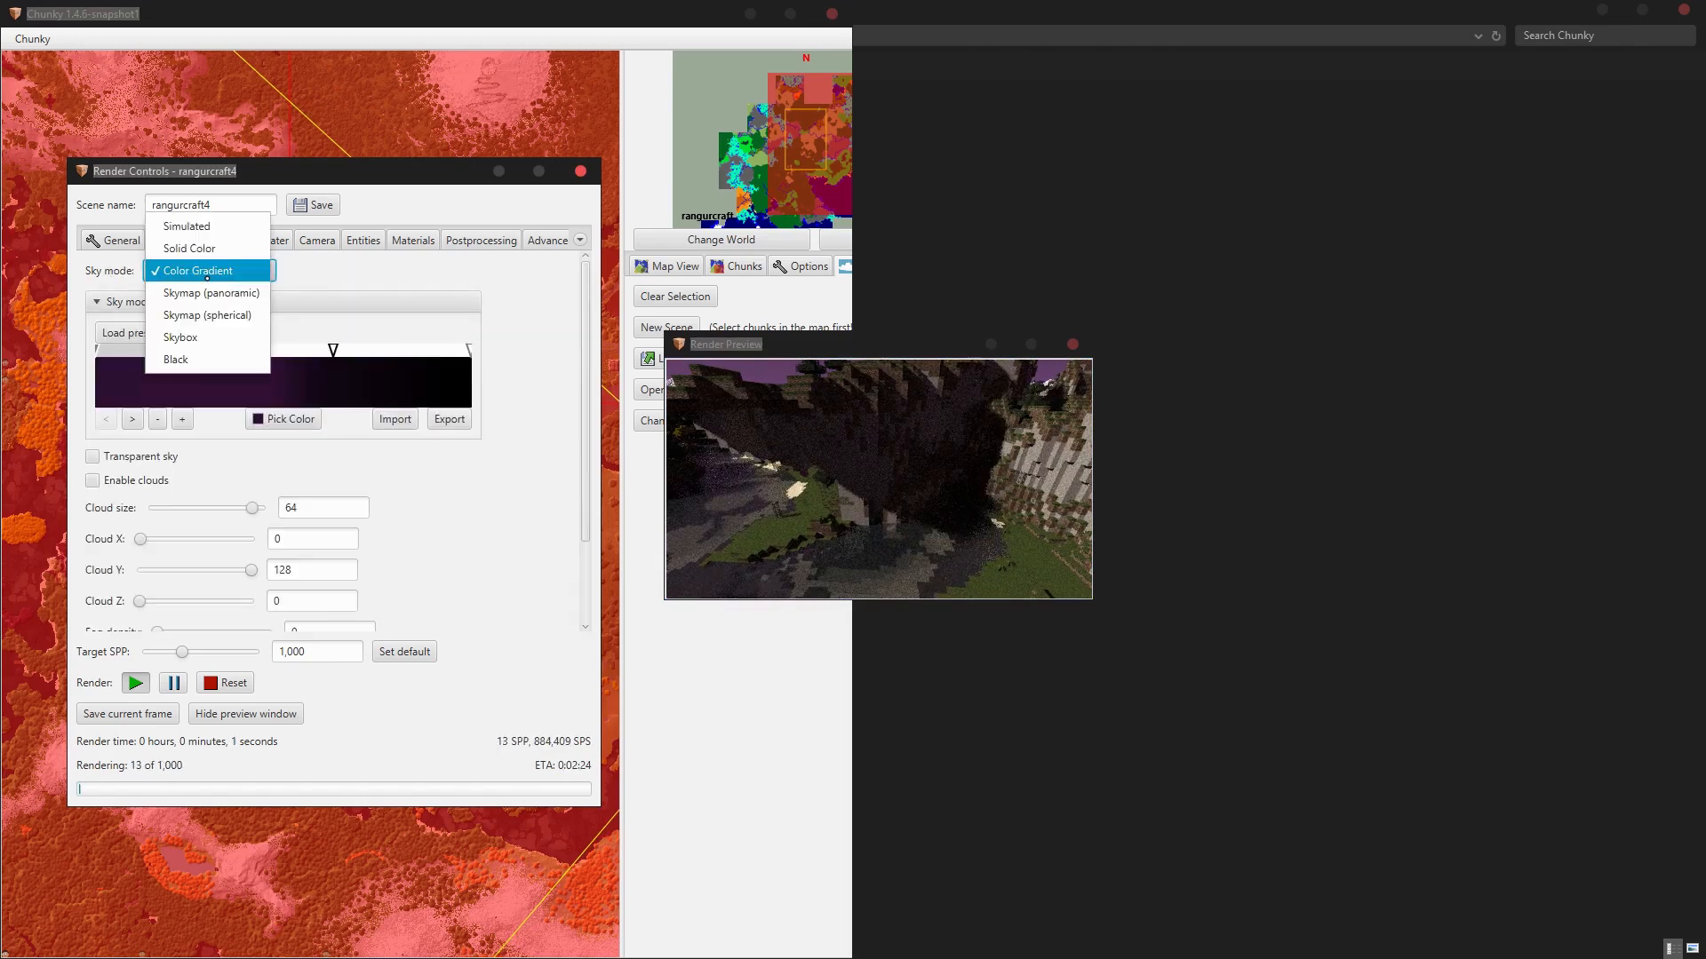
left_click(191, 226)
Frame the two steep-roofed houses beside the path in the preview and enable emitters.
left_click_drag(929, 479, 876, 566)
left_click(170, 240)
left_click_drag(868, 505, 879, 471)
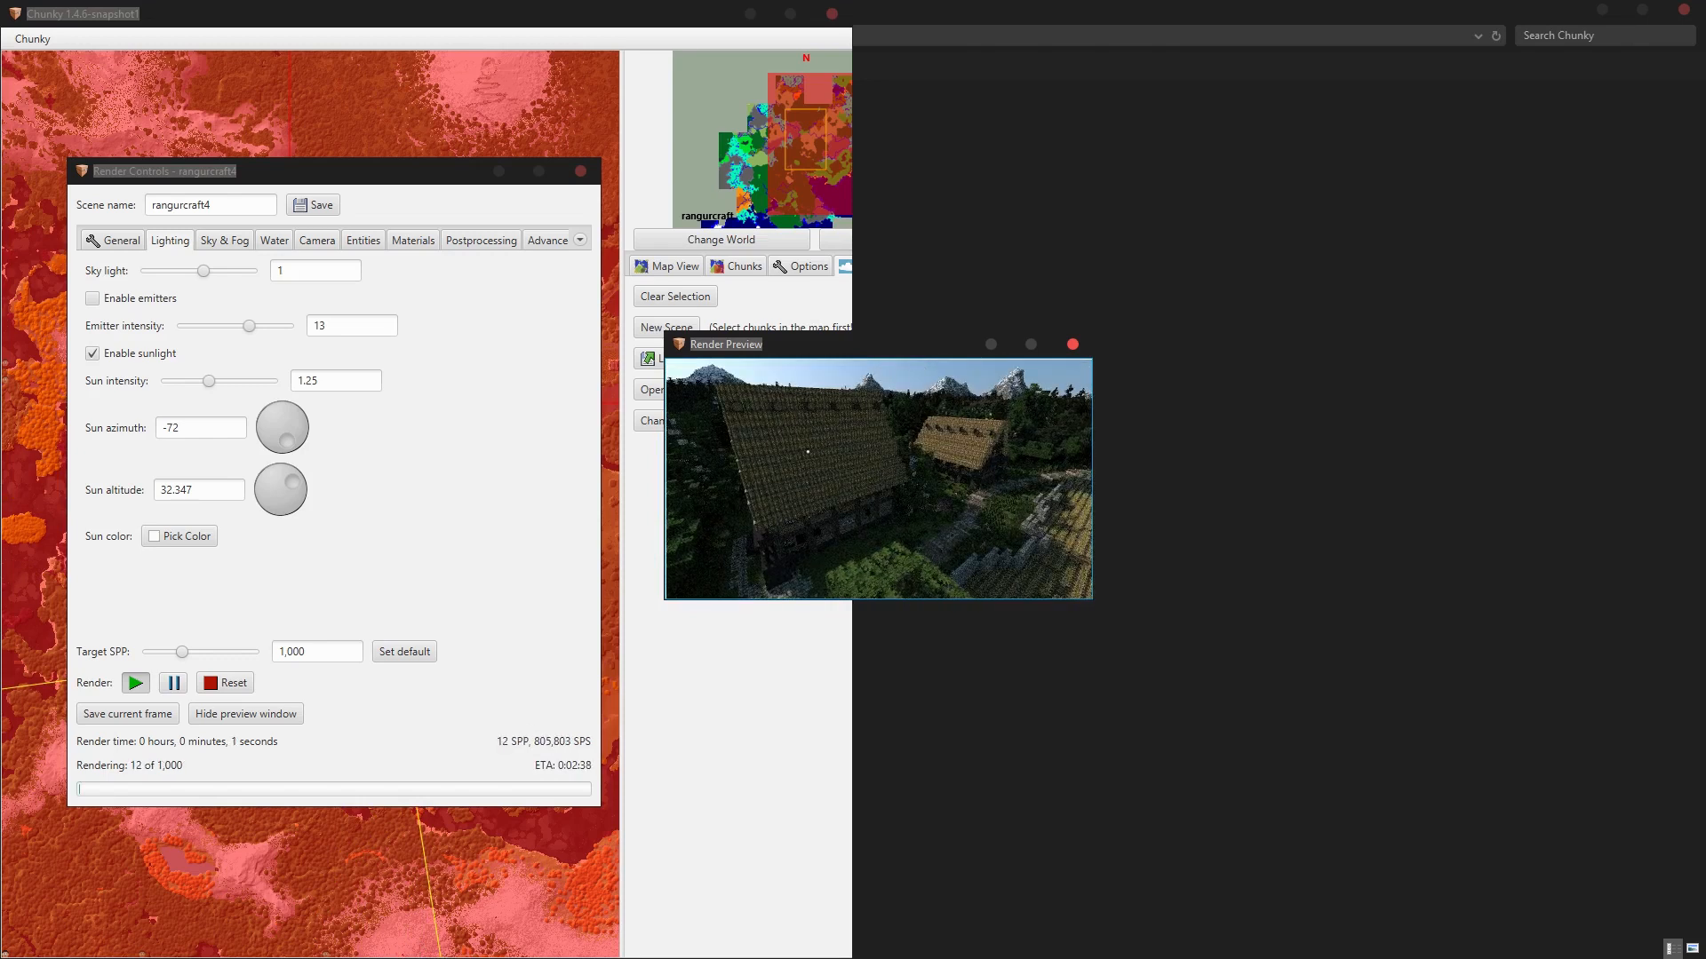
left_click(159, 297)
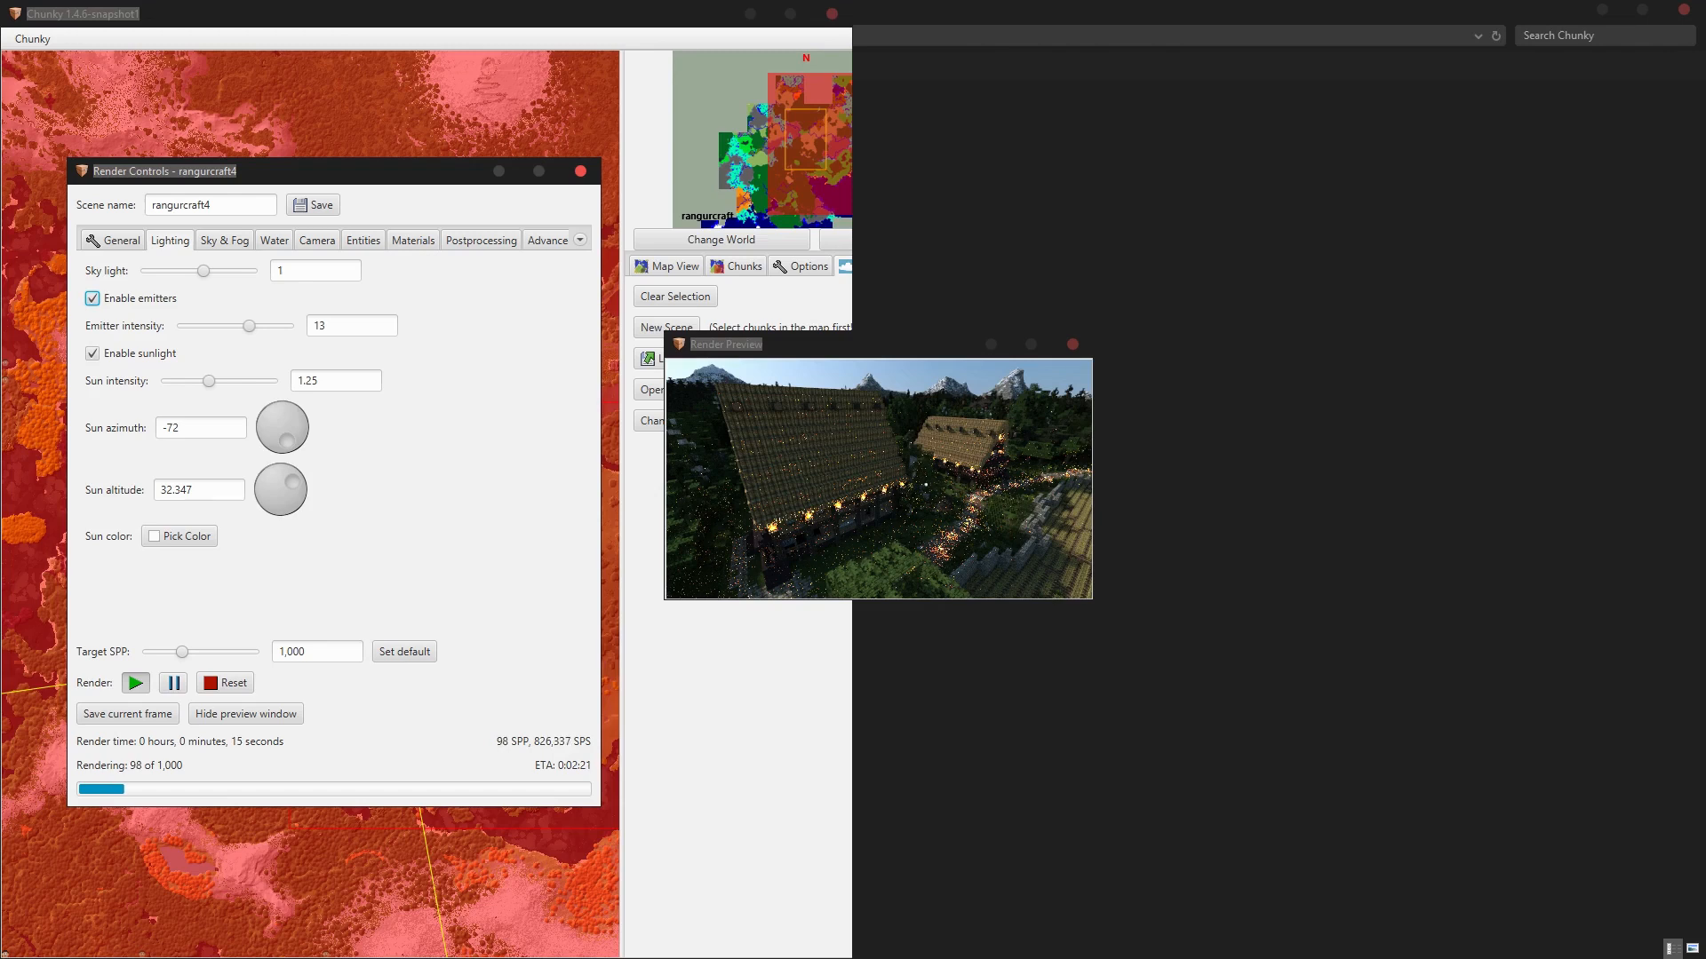
Move the camera around the larger house to frame its gable end, torches and the path beside it.
left_click_drag(876, 495, 763, 516)
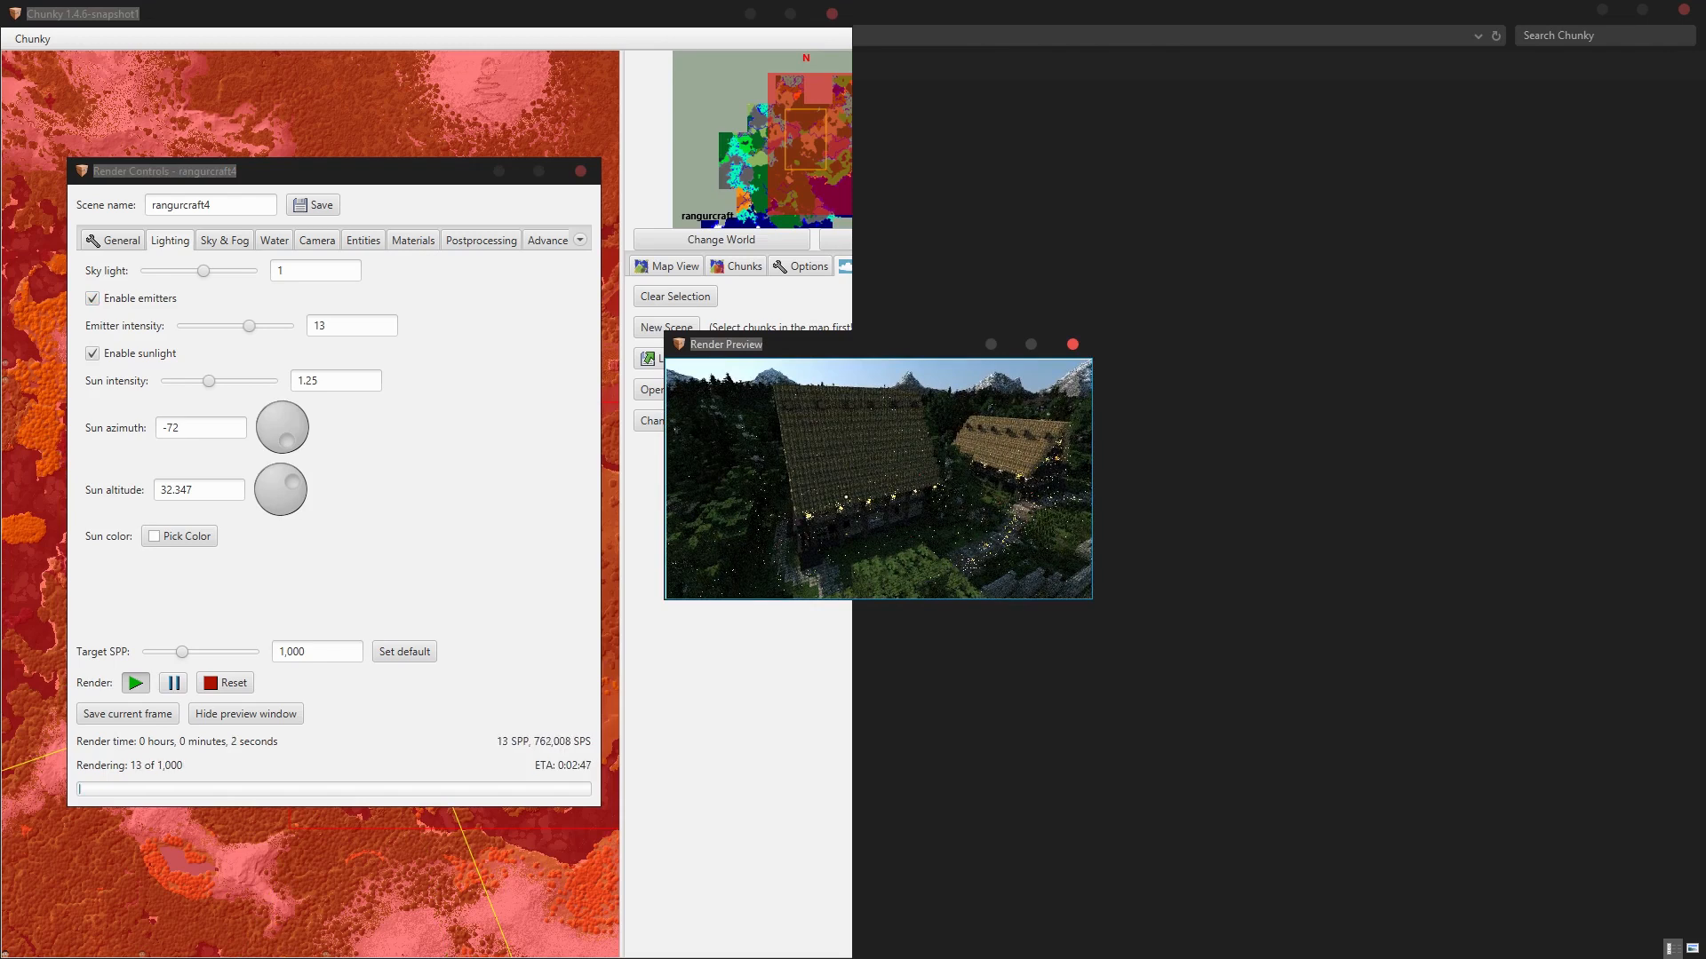
left_click_drag(846, 497, 943, 504)
key("a")
key("a")
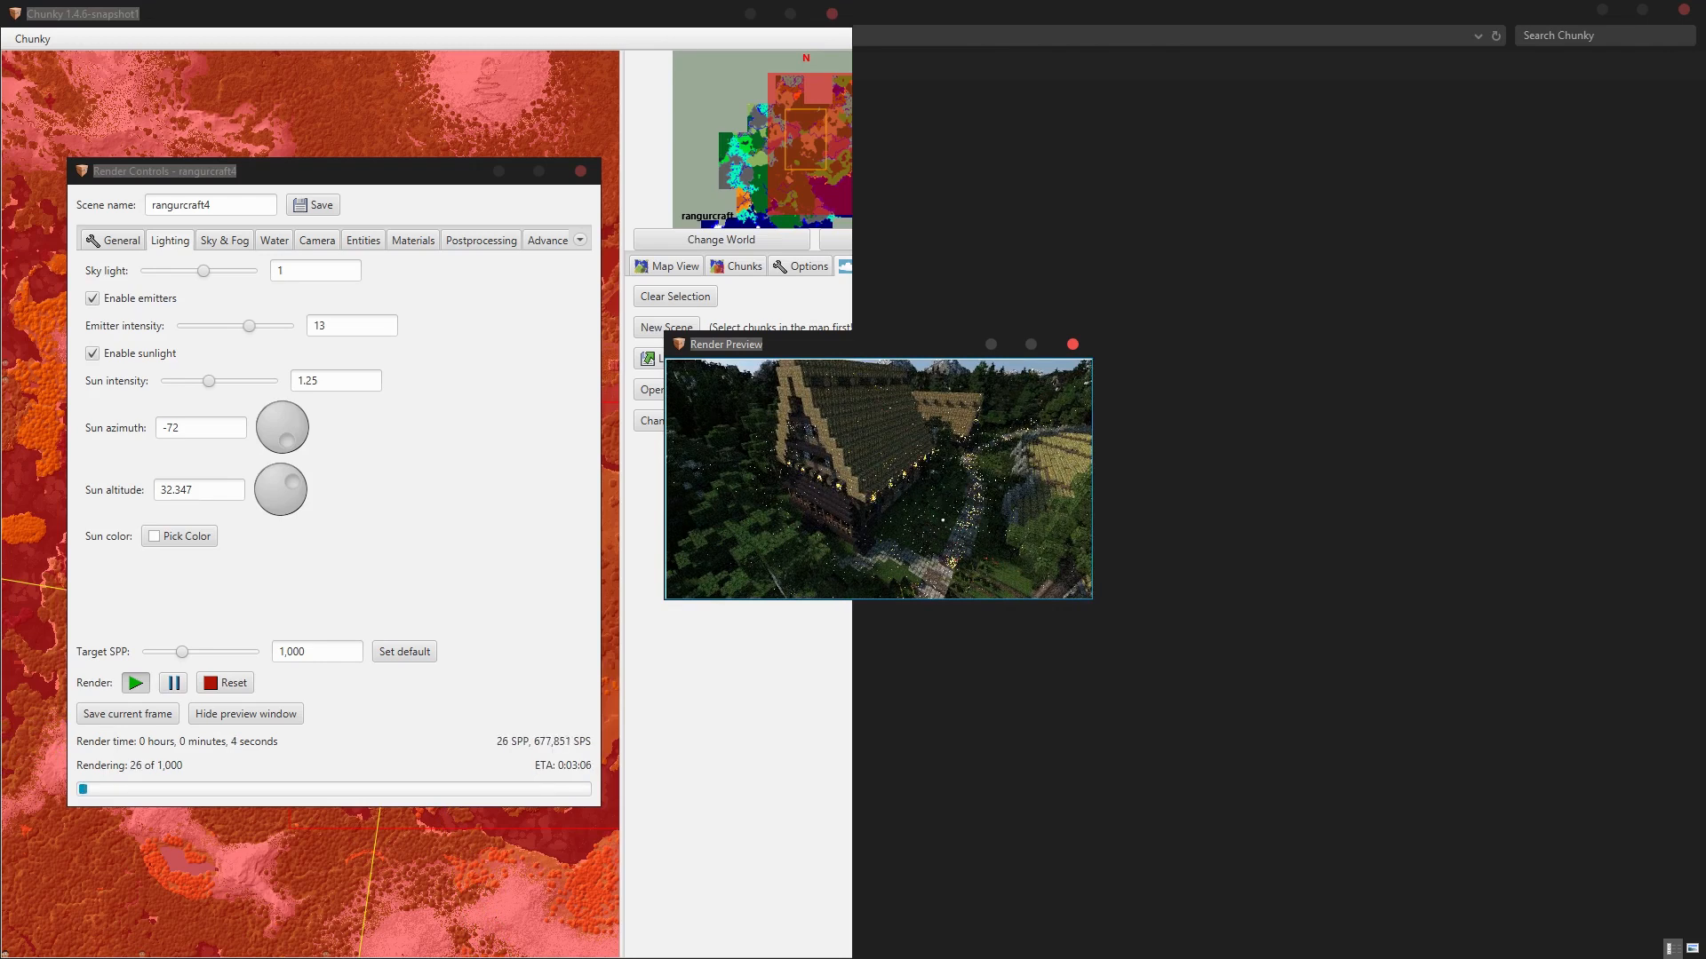
key("a")
left_click_drag(943, 520, 974, 514)
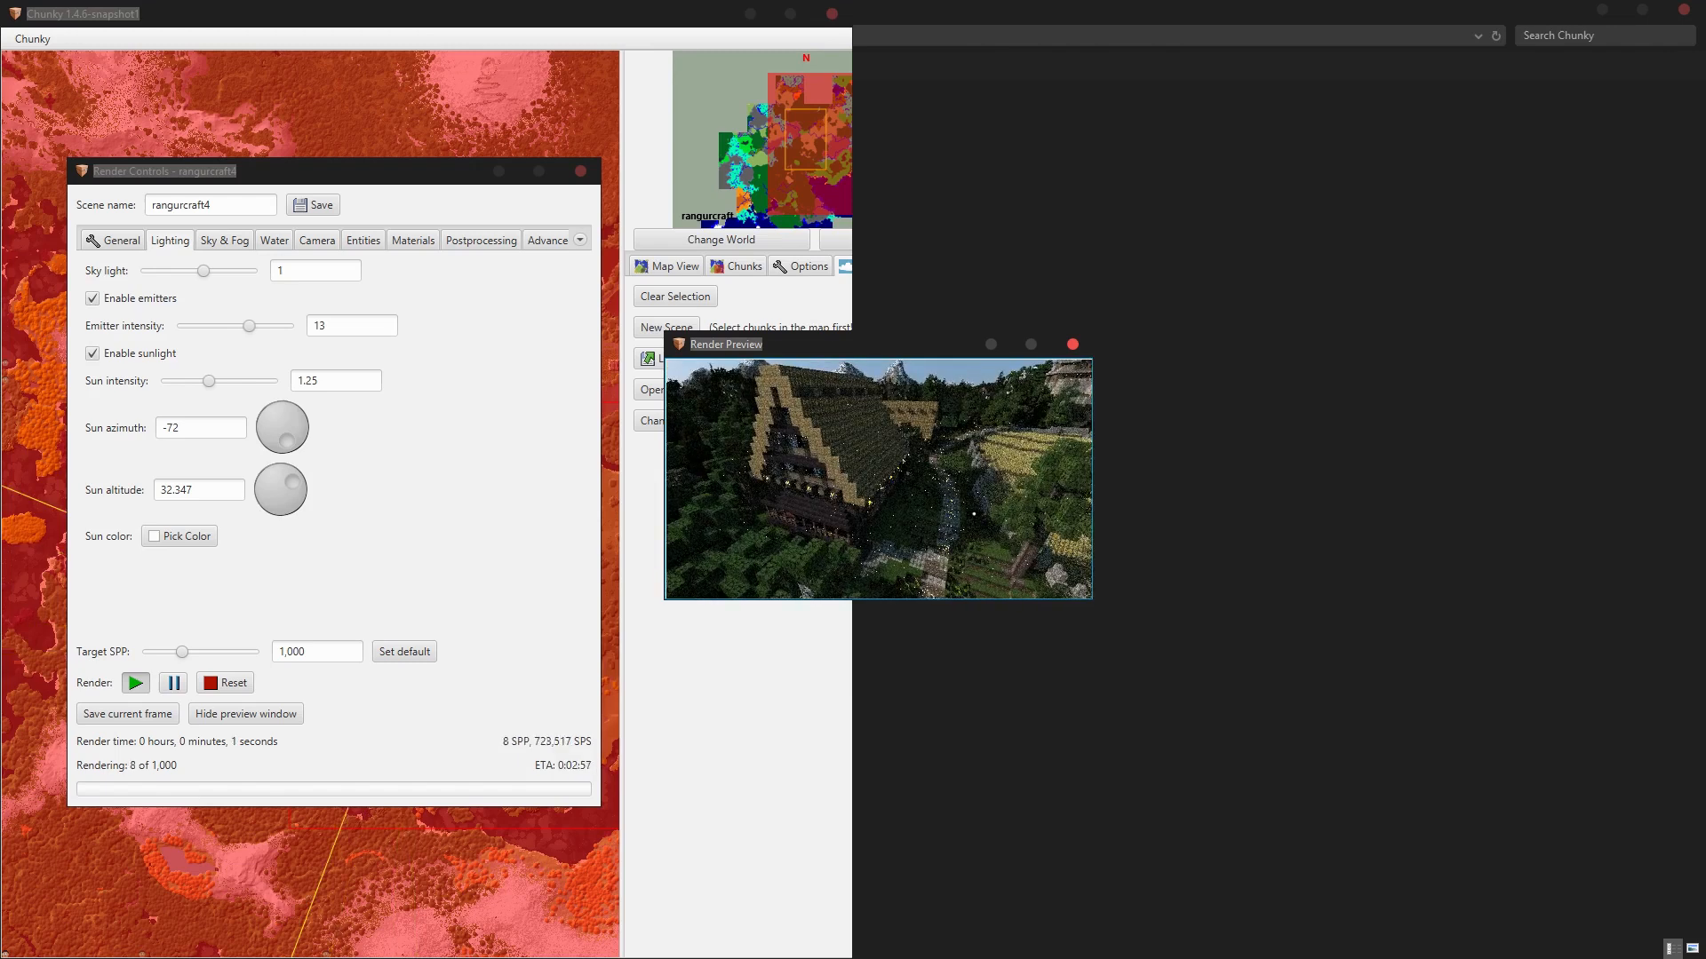
mouse_move(974, 513)
left_mouse_down()
mouse_move(976, 489)
mouse_move(980, 509)
left_mouse_up()
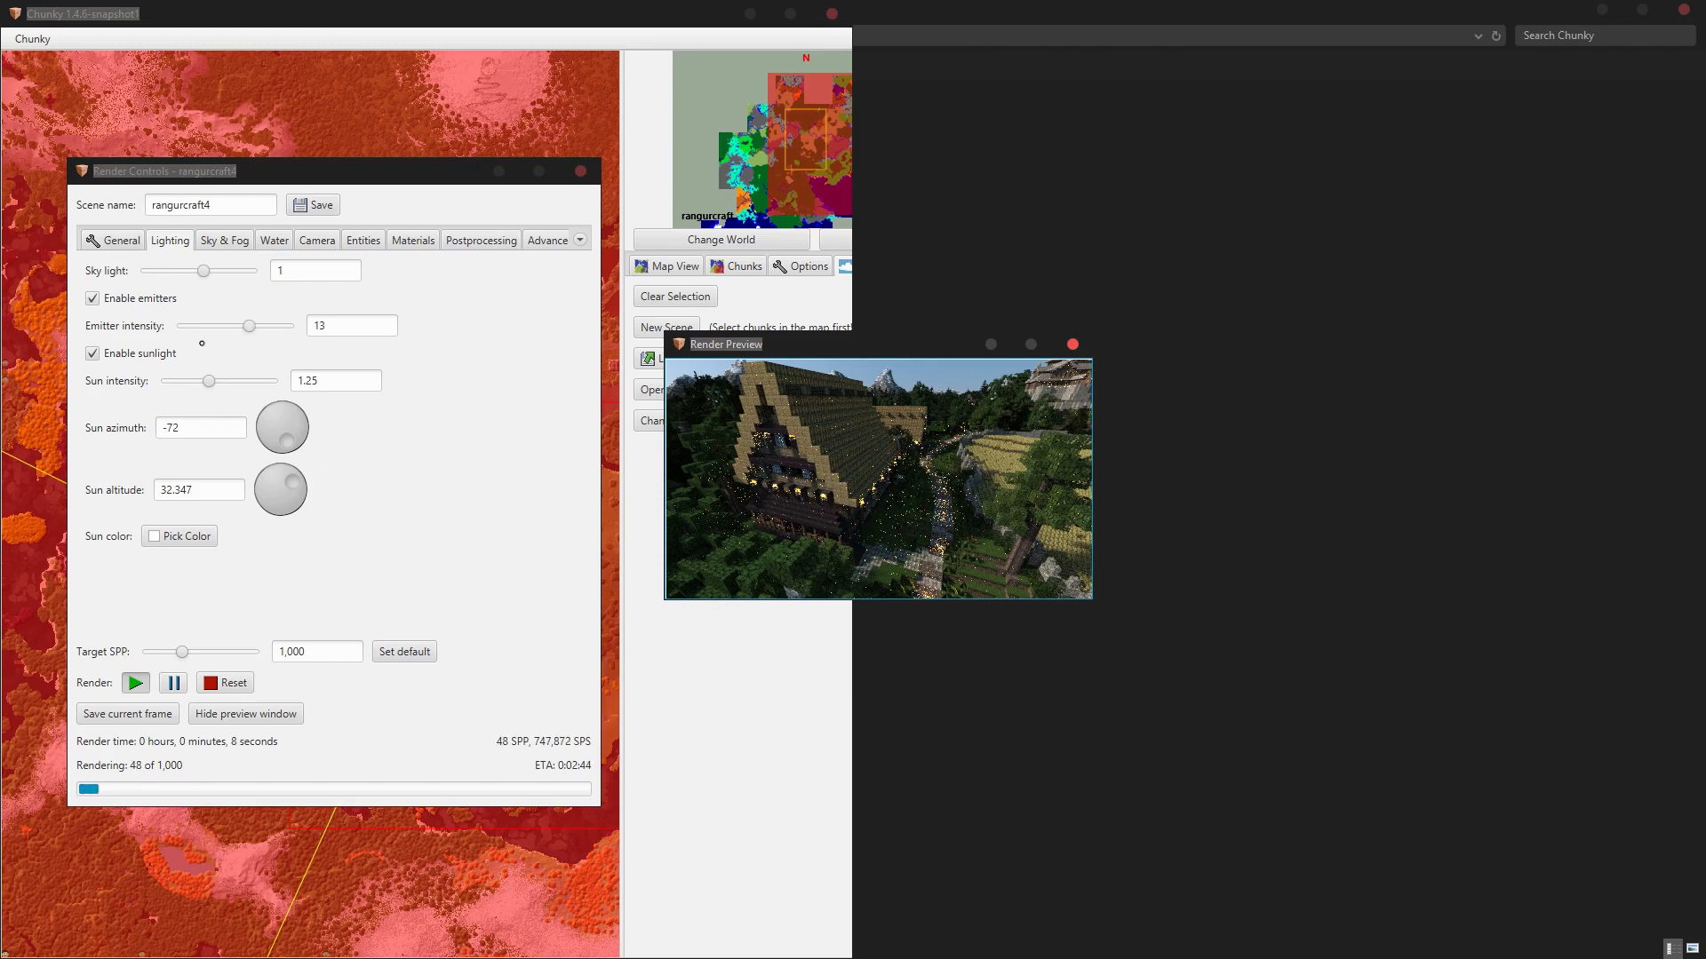
Lower the emitter intensity to 0.01 and fly the camera in close to a single torch on the house.
left_click_drag(251, 326, 179, 326)
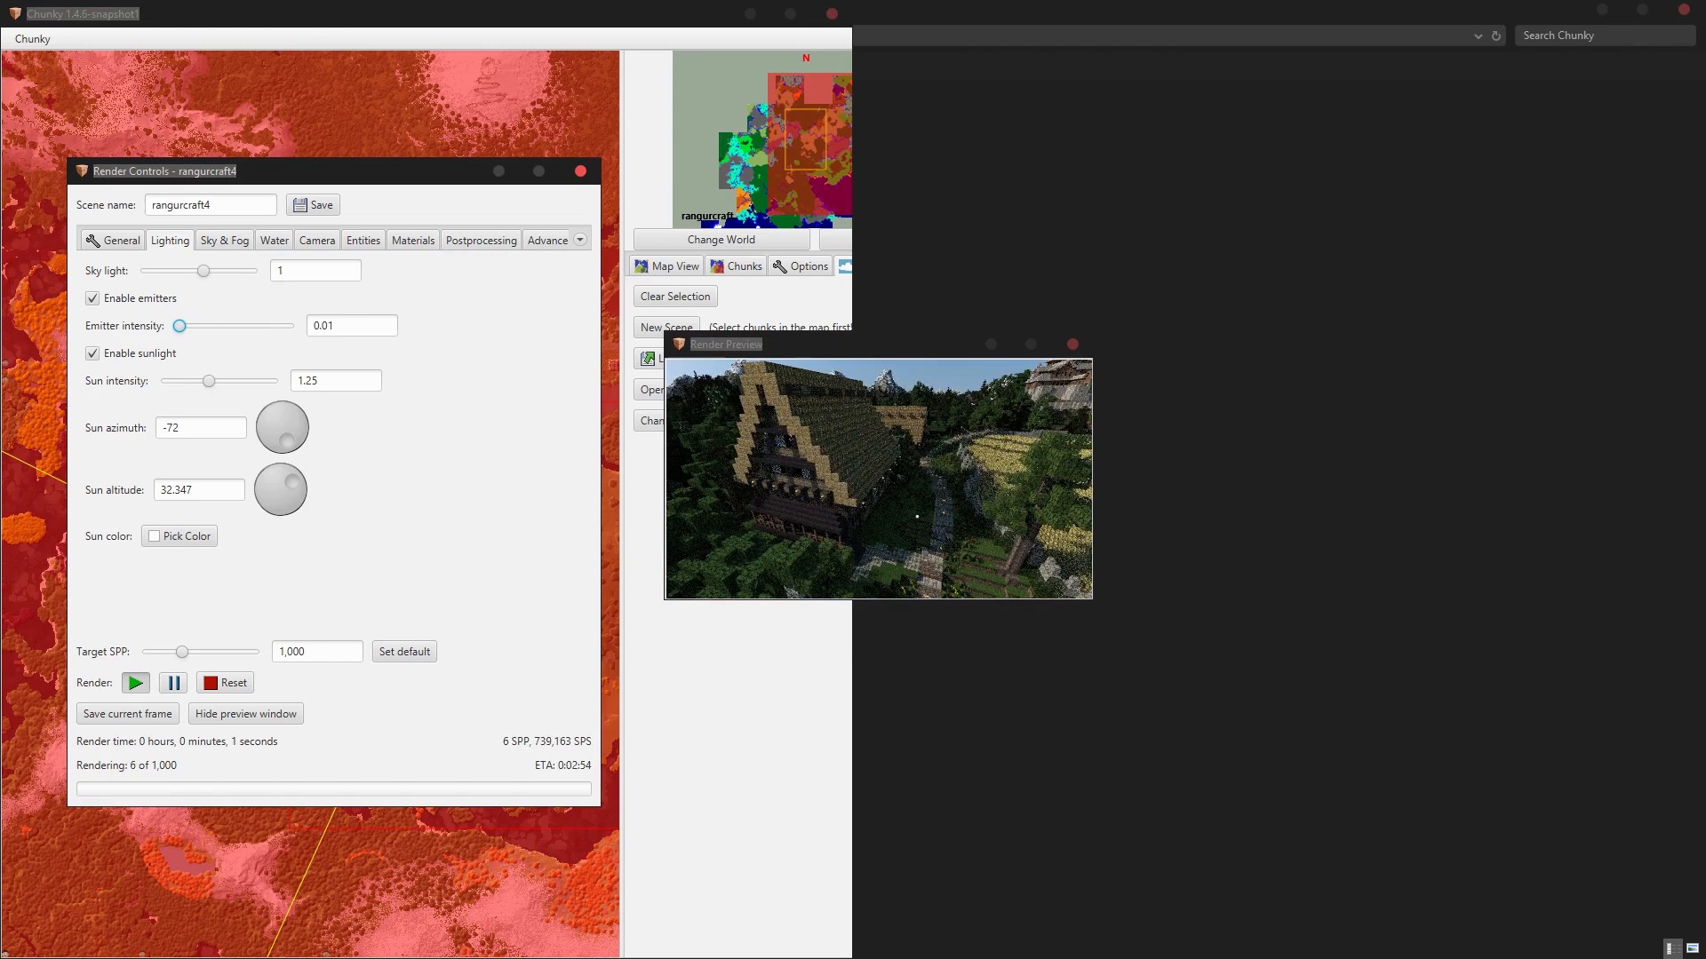
left_click_drag(921, 499, 918, 537)
key("w")
key("w")
key("w")
key("w")
key("w")
key("w")
key("w")
key("w")
key("w")
key("w")
key("w")
key("w")
key("w")
key("w")
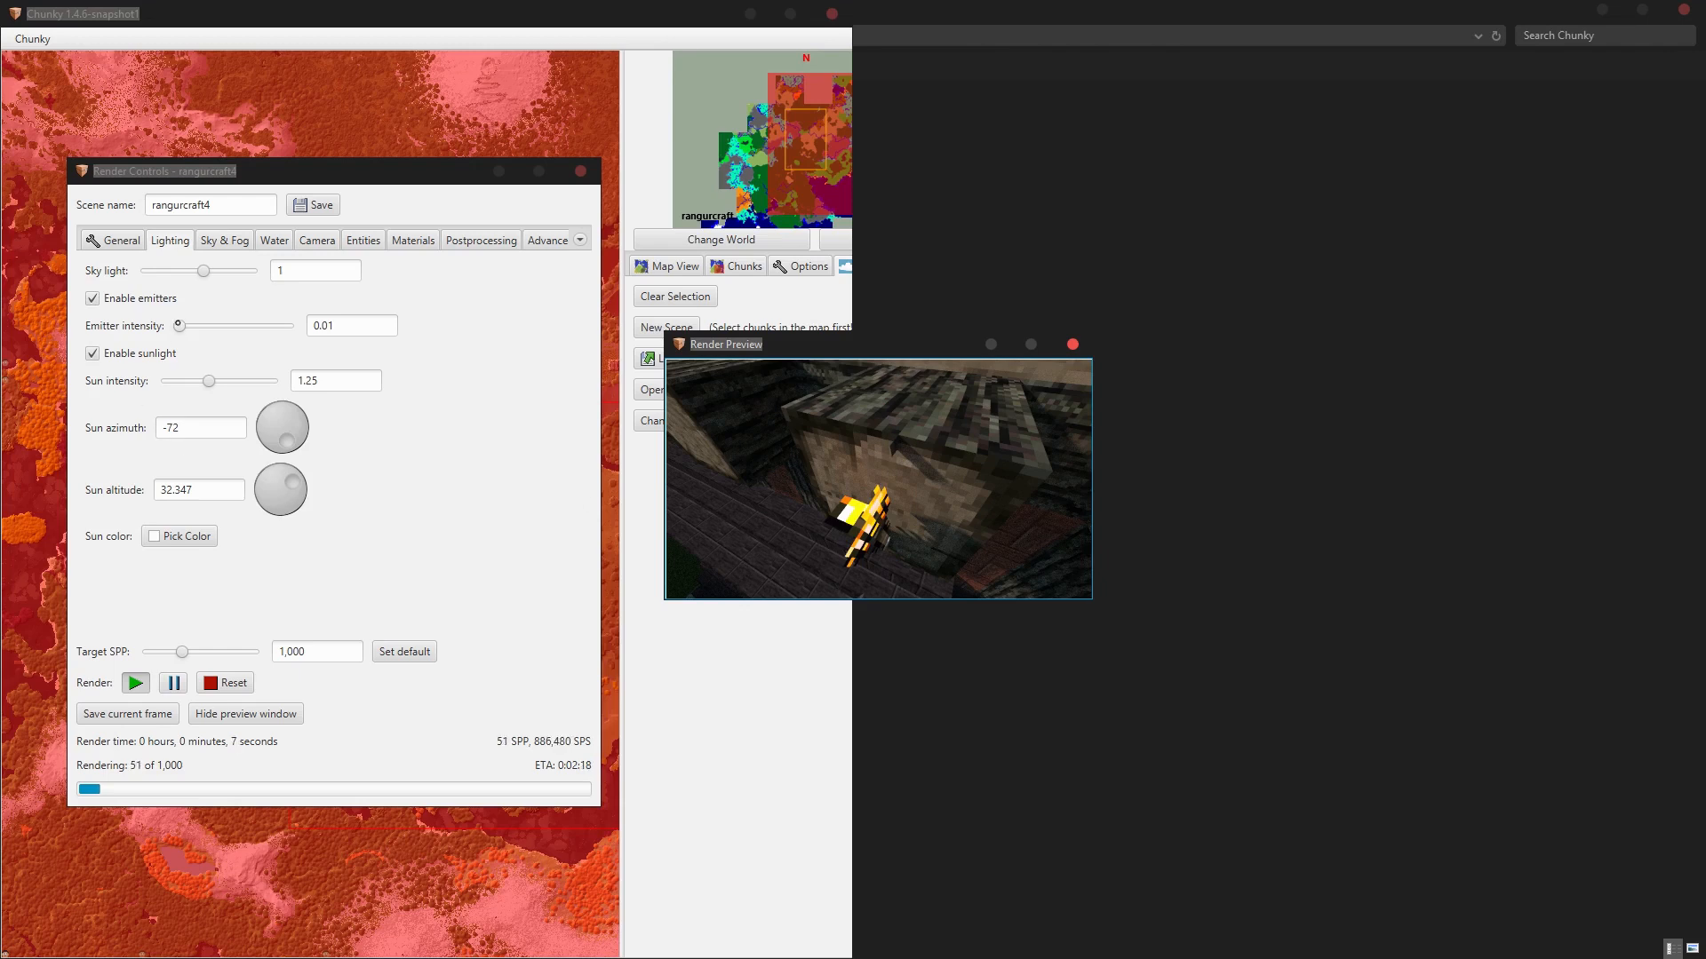
Try emitter intensities of 0.268 and about 34 on the torch, and settle on 0.353.
left_click(179, 326)
left_click_drag(179, 326, 211, 326)
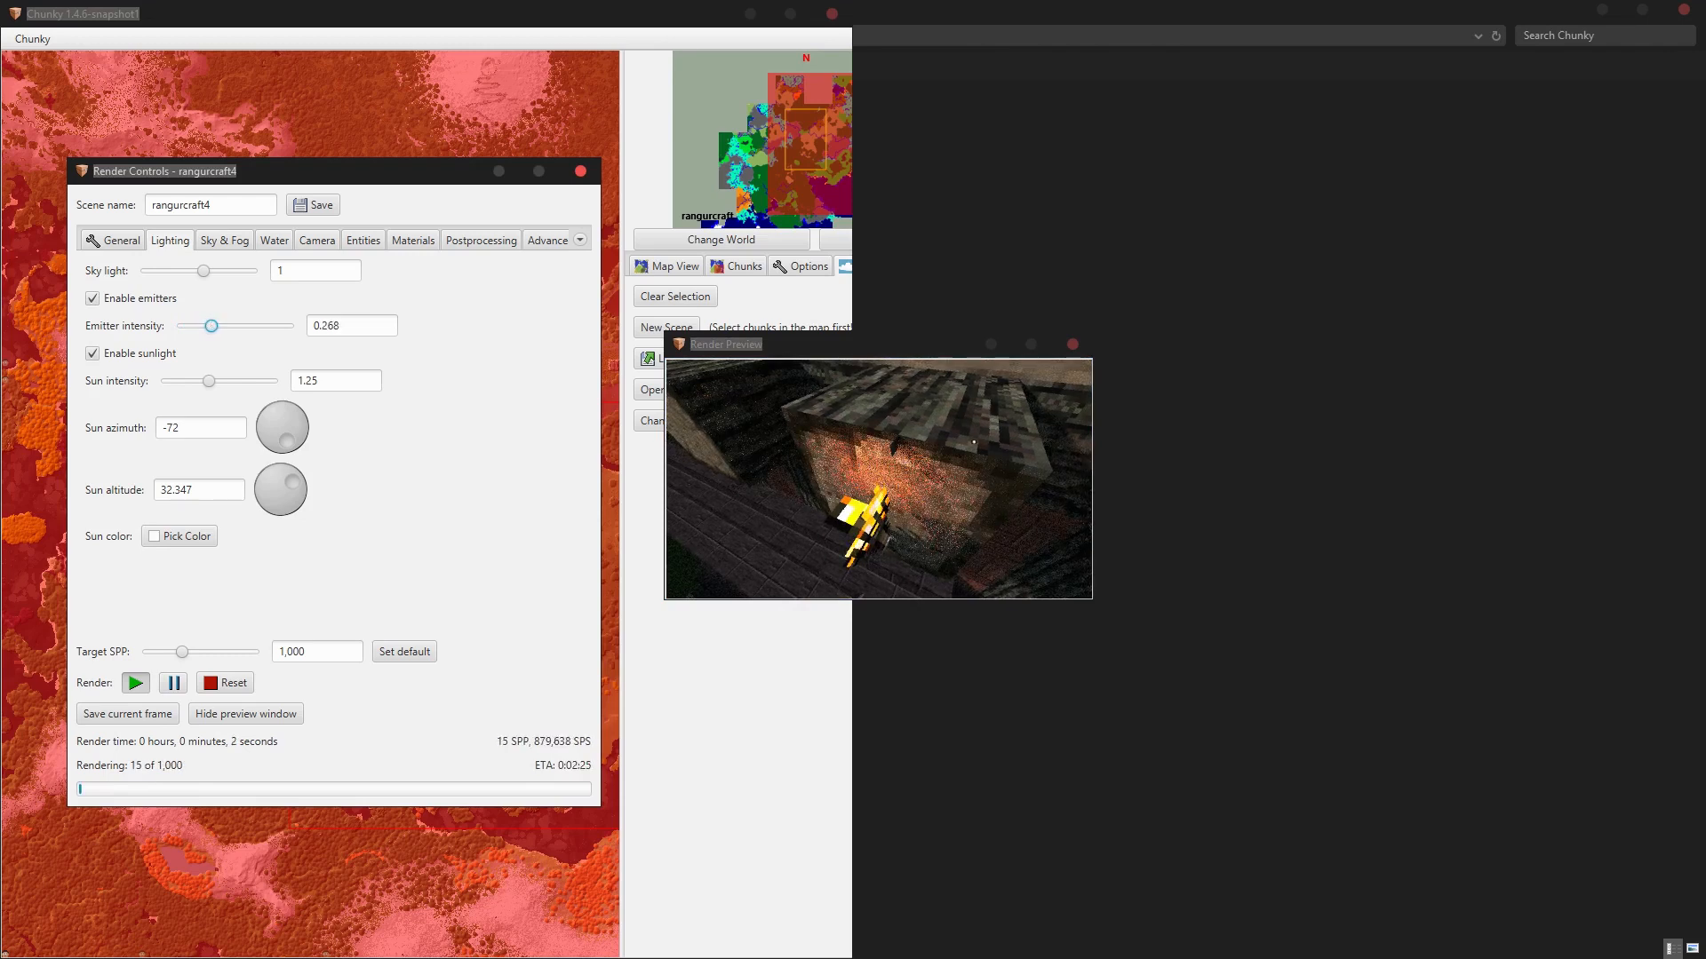
left_click_drag(211, 326, 258, 326)
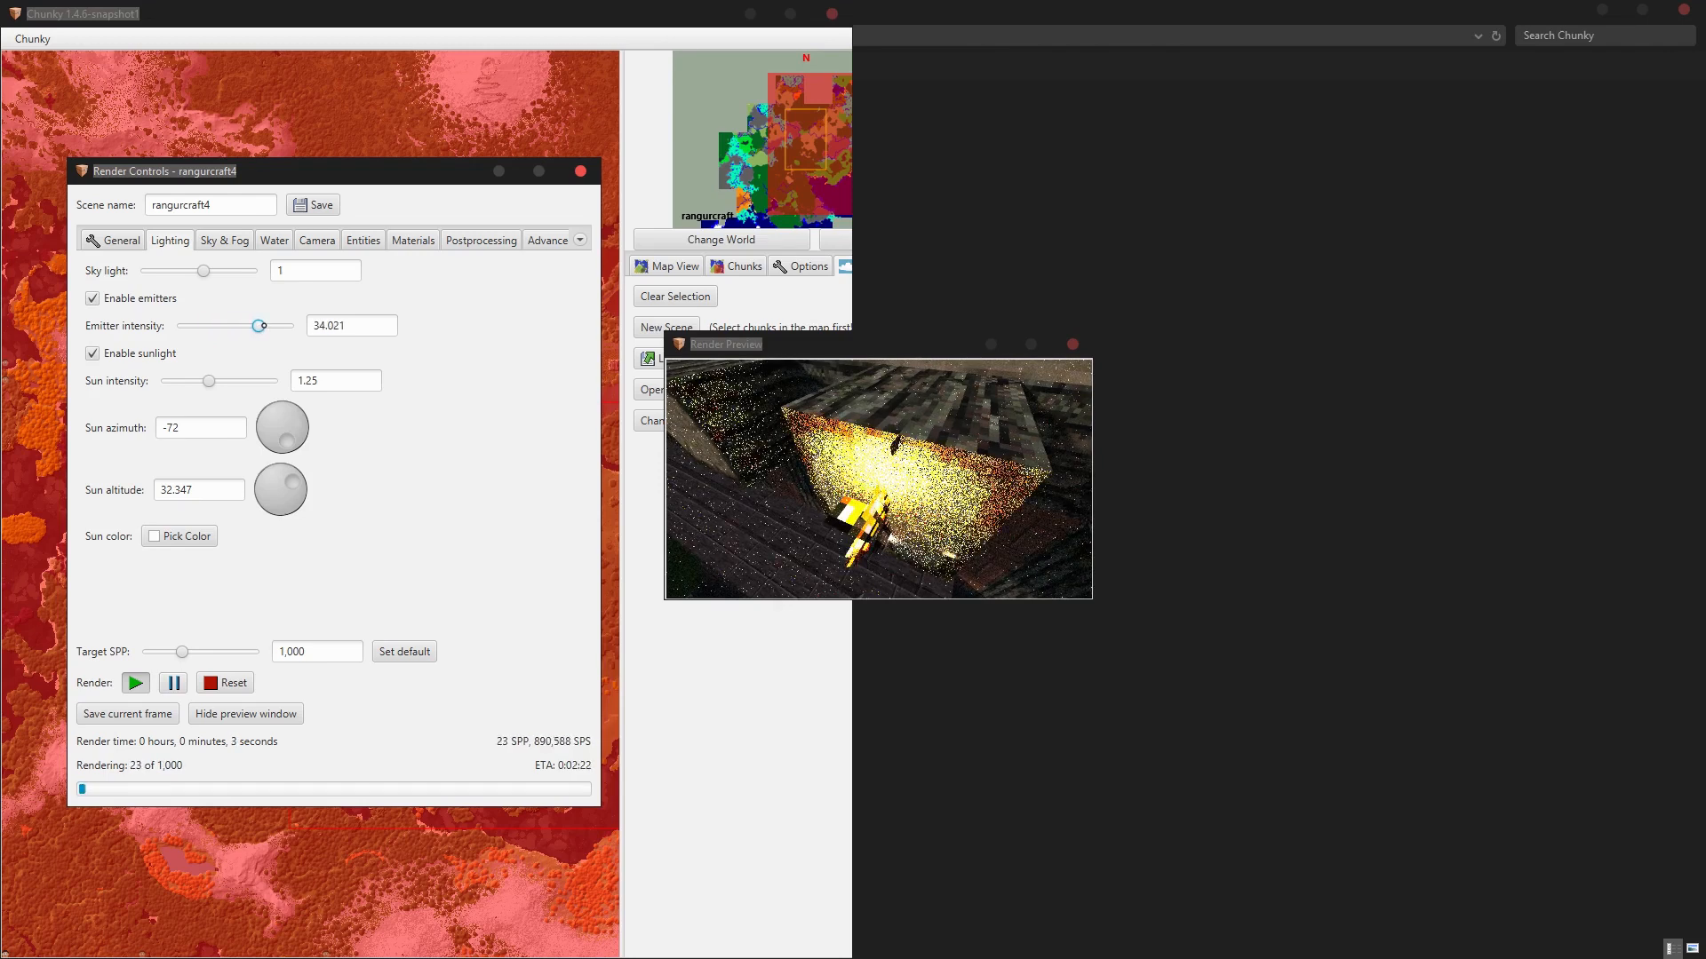
left_click_drag(263, 326, 216, 326)
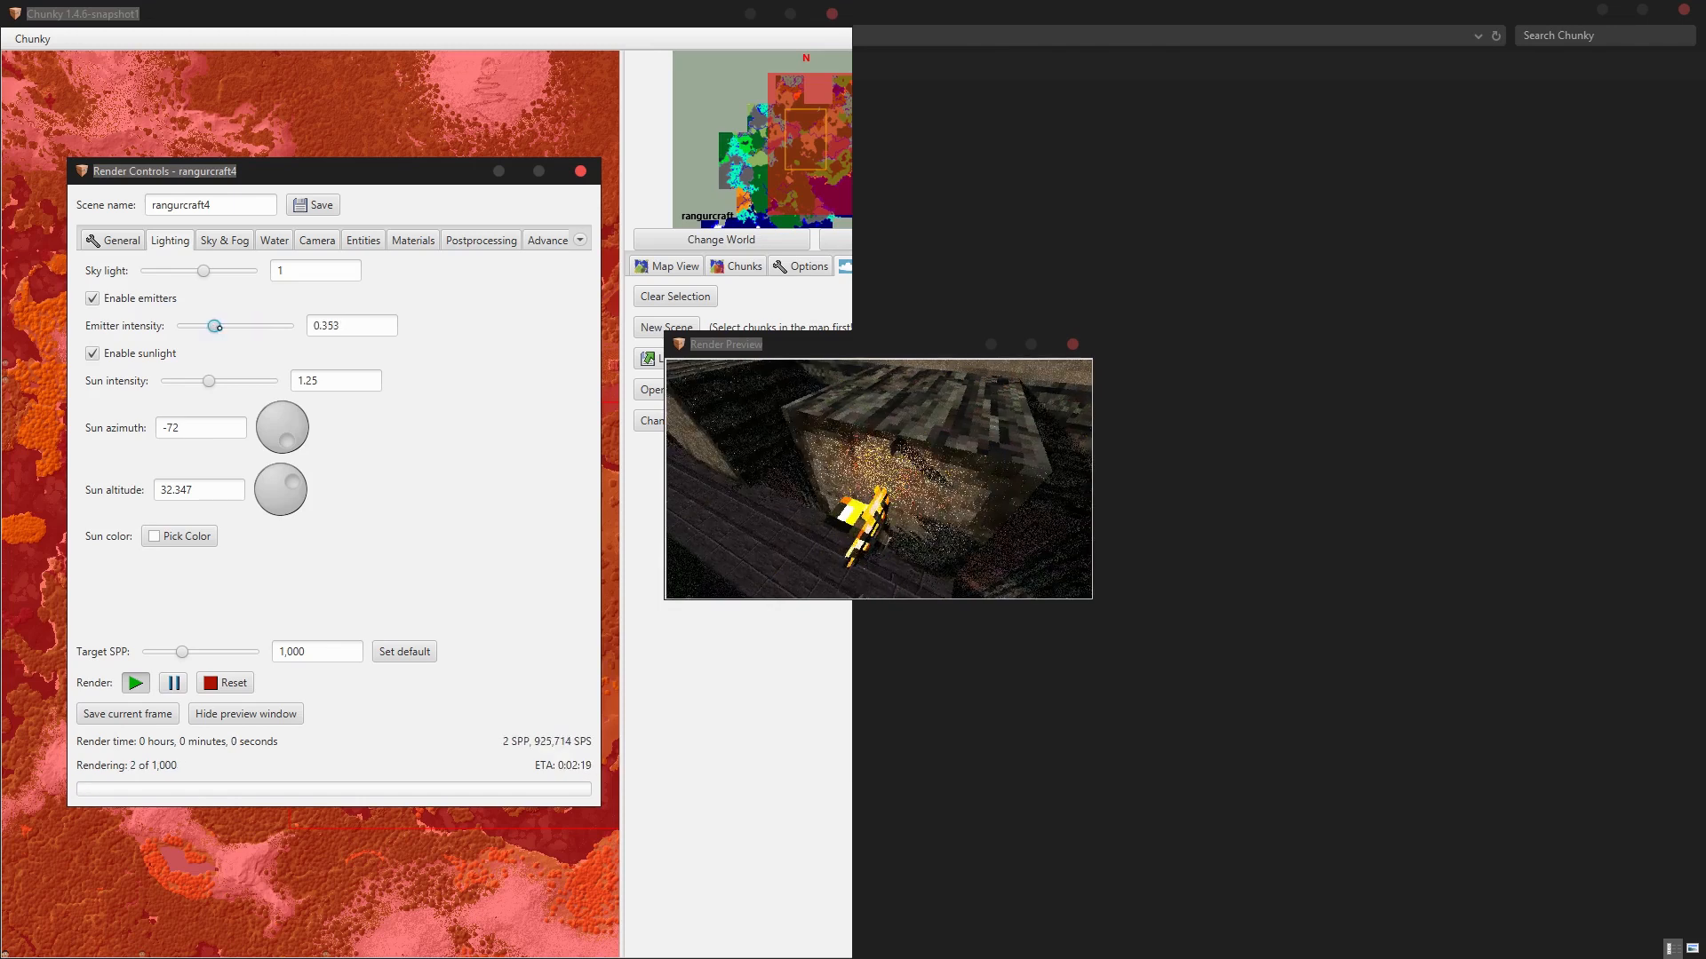
Fly the camera away from the torch to the stone building and into a dark interior, framing its two glowing grid-shaped lights.
left_click_drag(952, 510, 1127, 398)
key("s")
left_click_drag(916, 430, 975, 402)
key("w")
key("w")
key("w")
key("w")
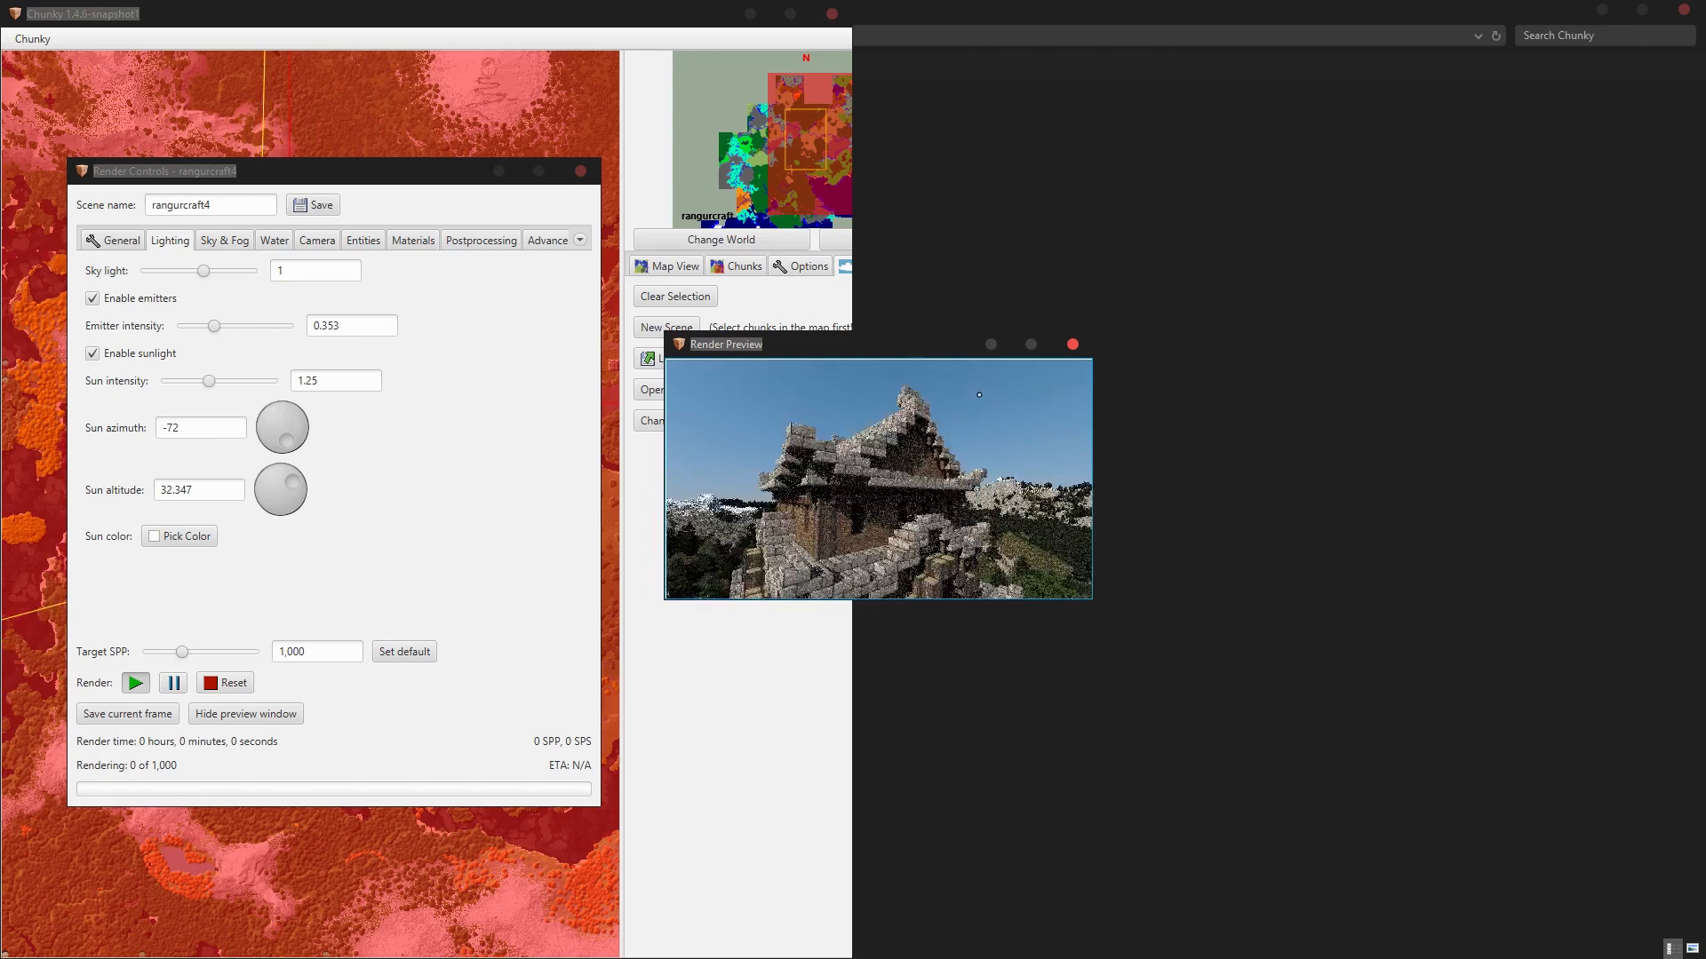
left_click_drag(977, 394, 970, 323)
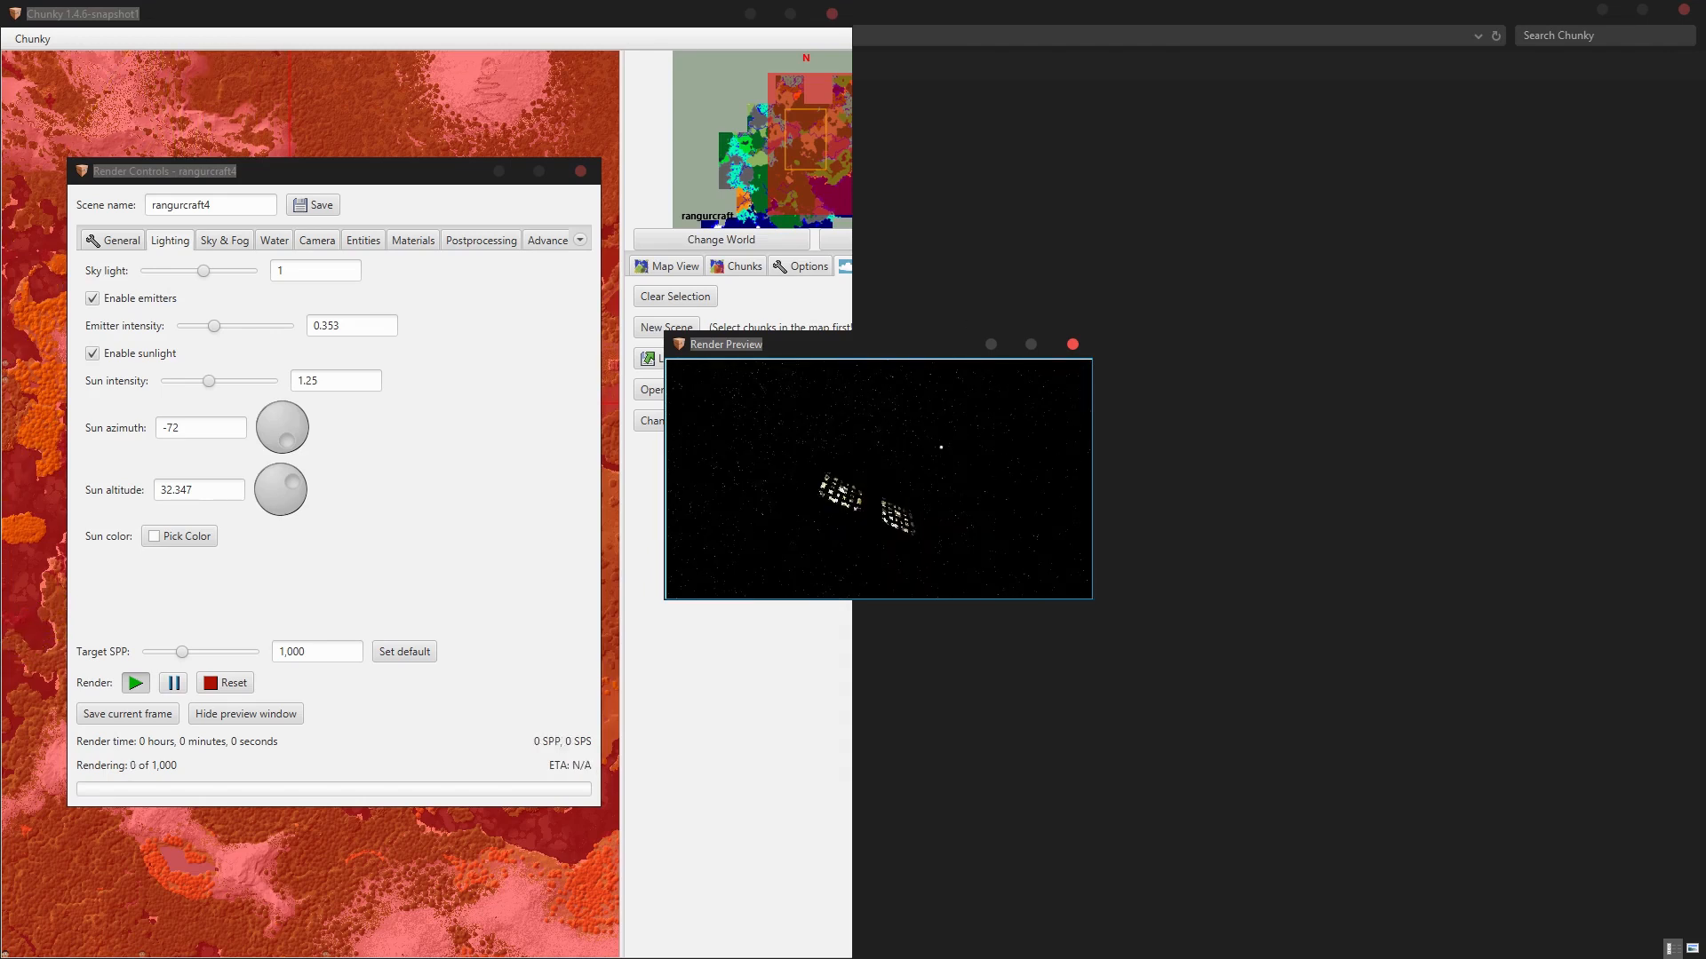
left_click_drag(941, 447, 920, 511)
scroll(920, 510, "down", 7)
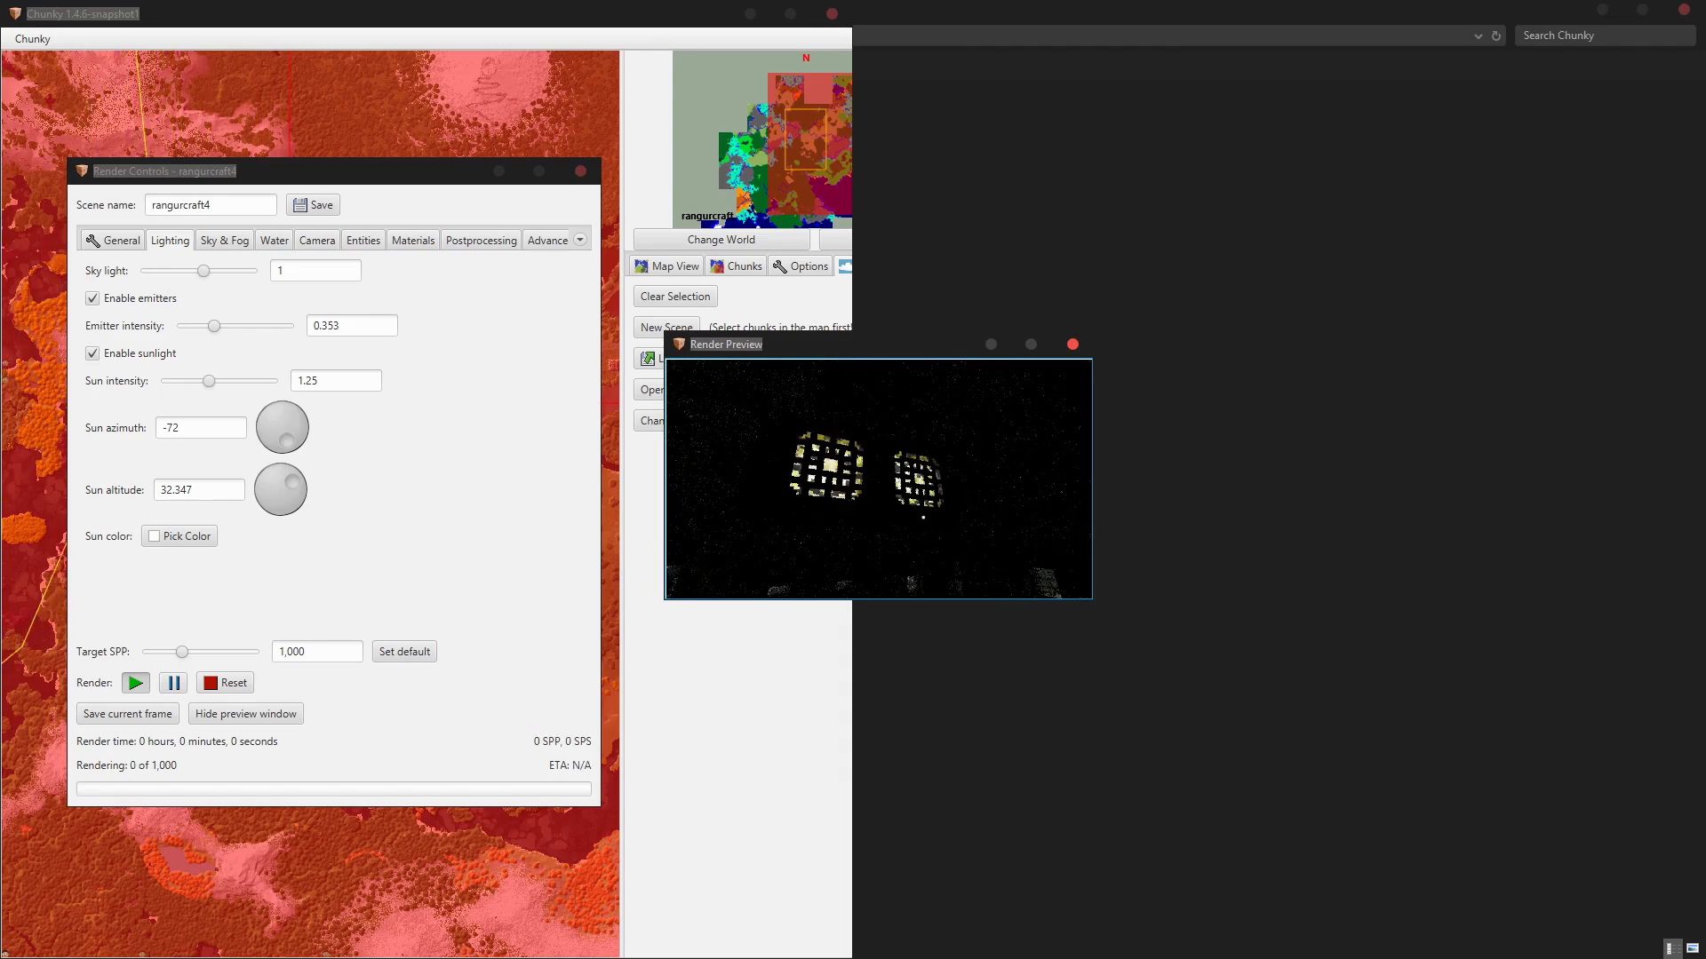
Render the dark interior with the emitter intensity raised to about 13.64, and reset the render.
left_click_drag(213, 326, 250, 326)
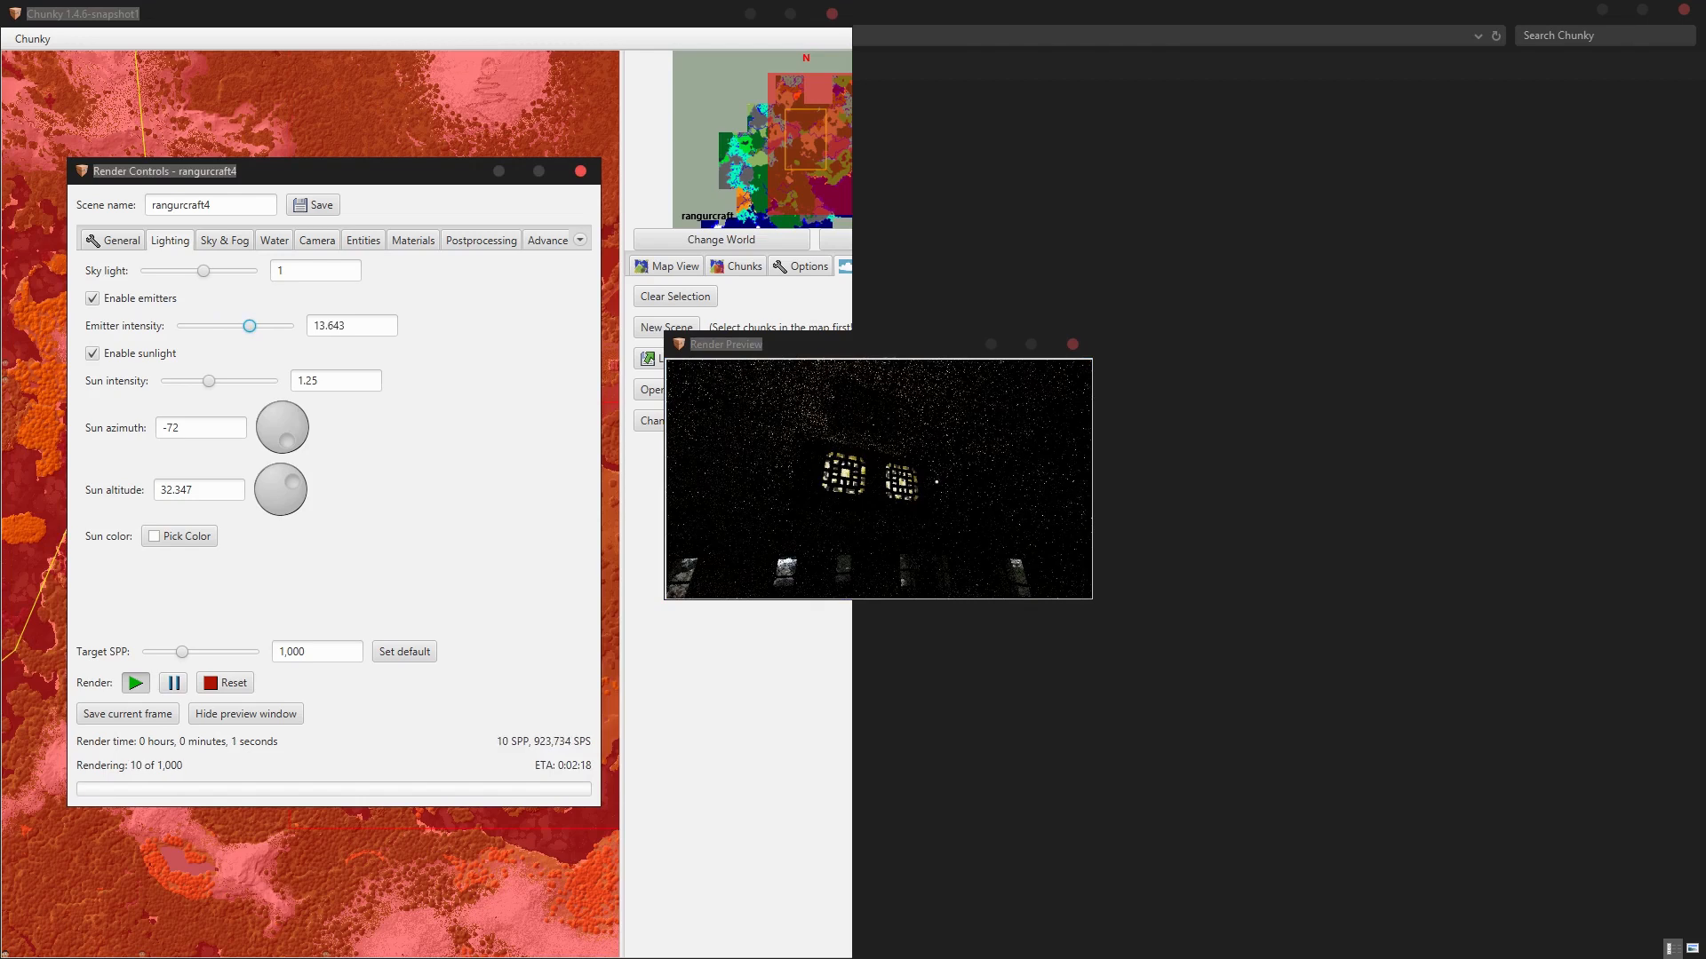
left_click_drag(937, 481, 939, 498)
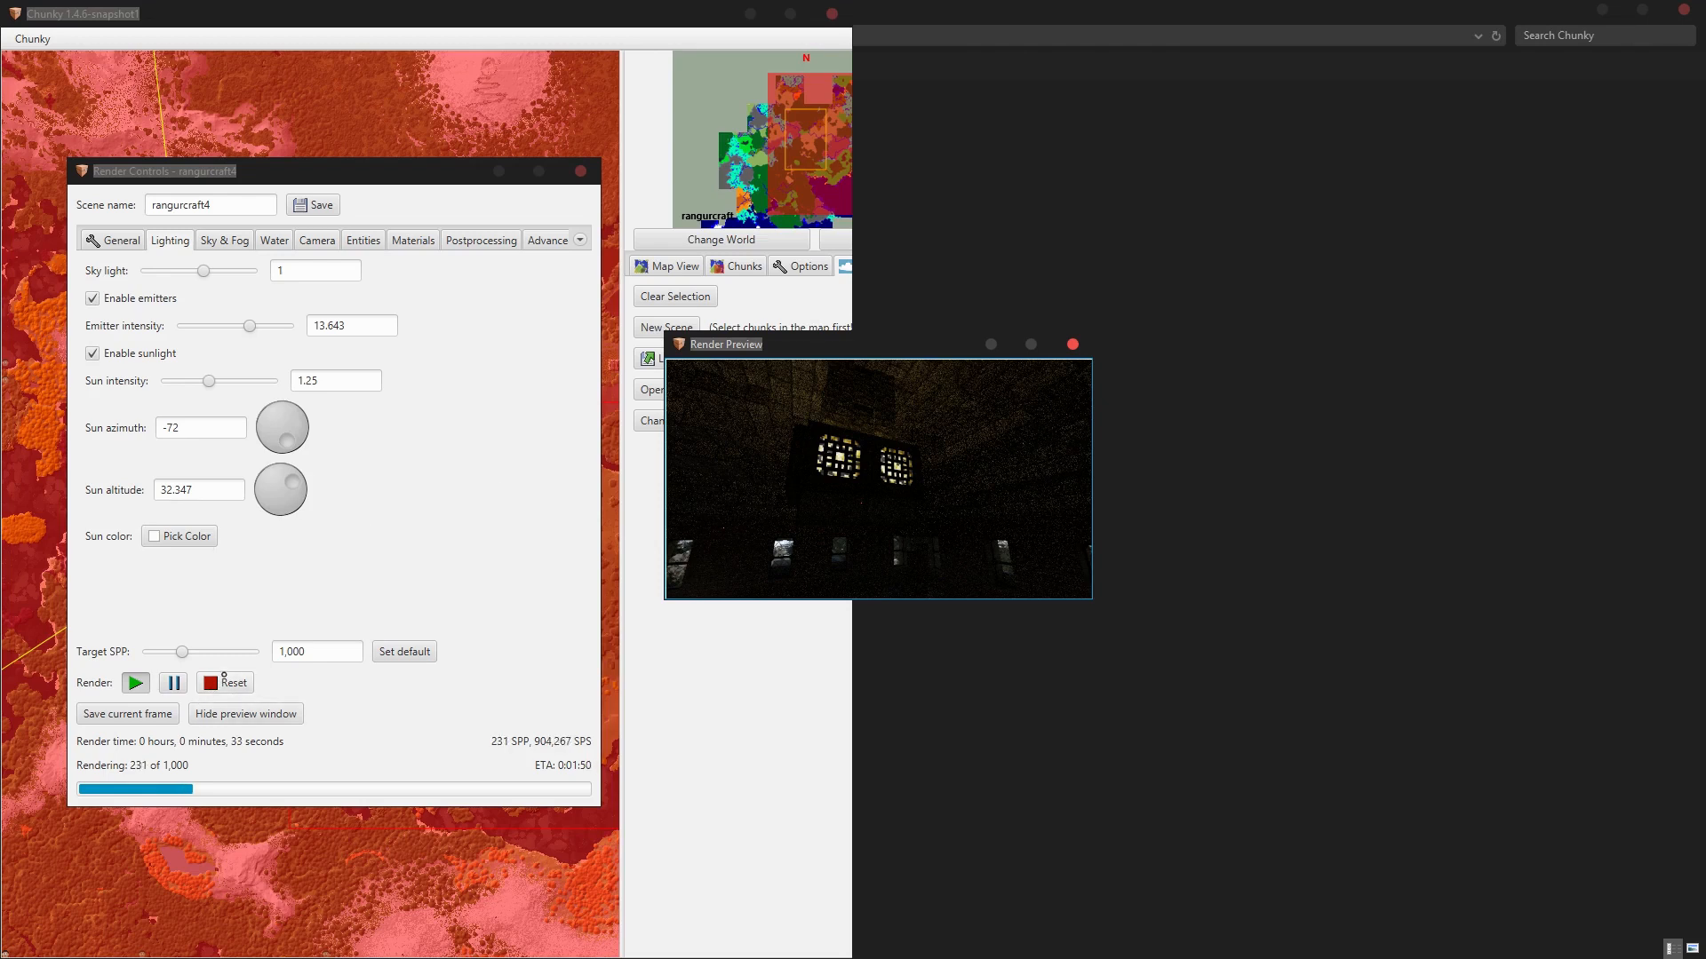
left_click(226, 681)
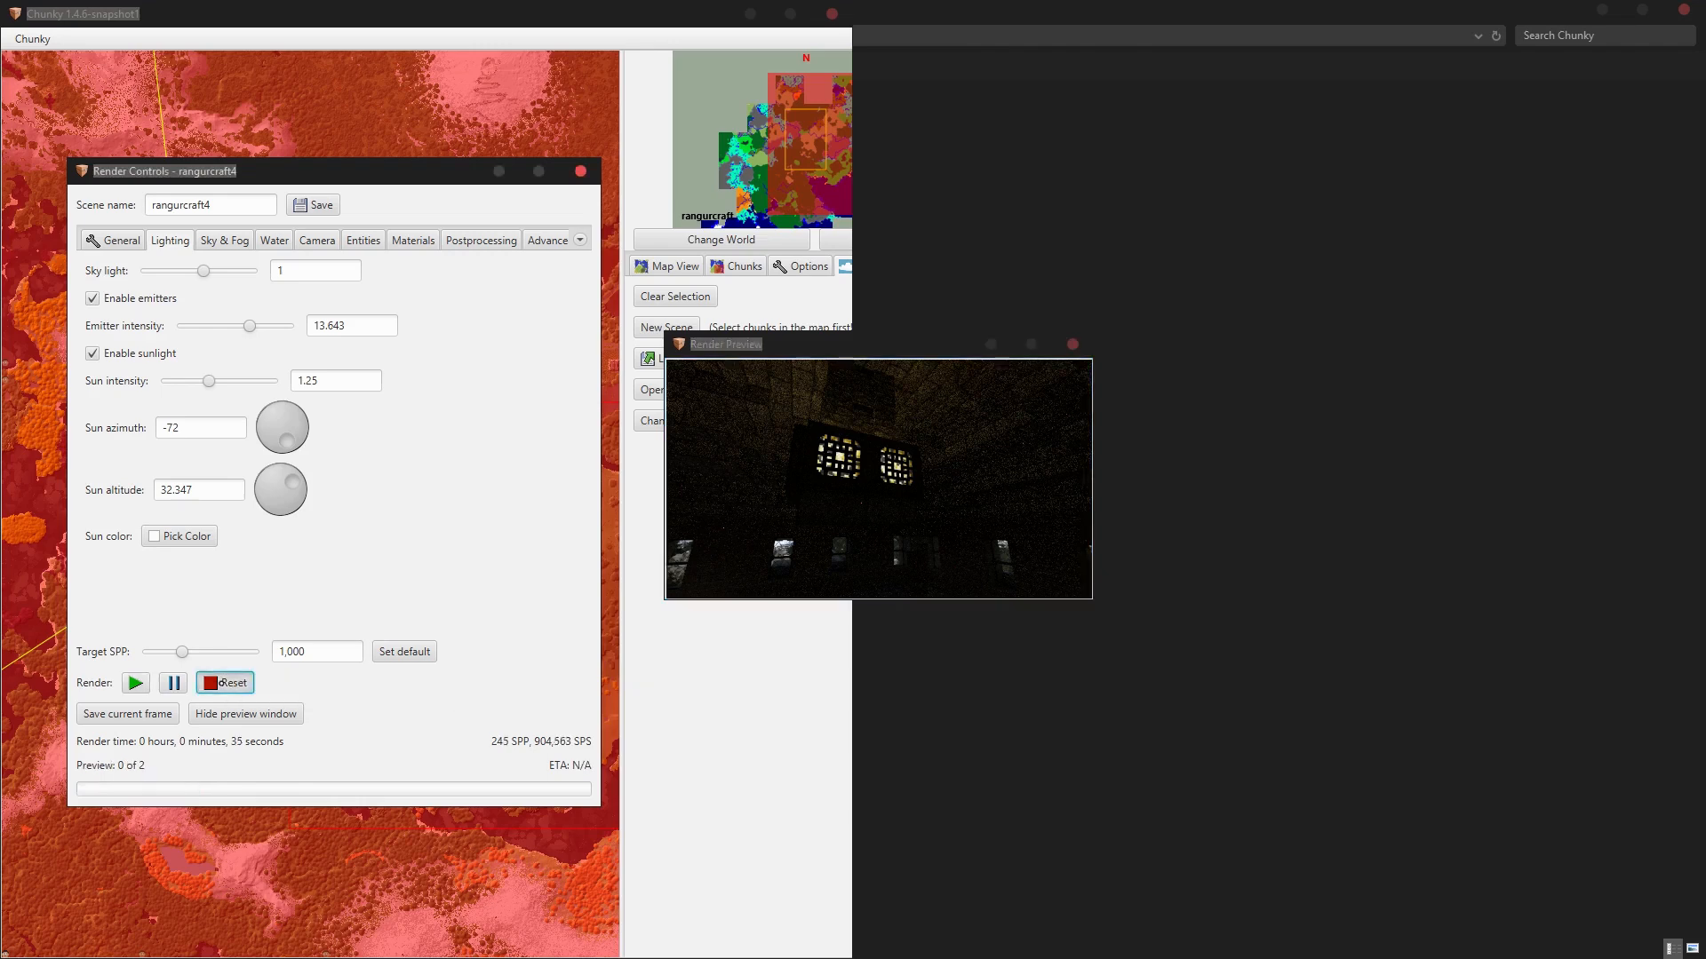
Fly the camera out of the dark interior to an elevated daylight view of the stepped stone building and the surrounding forest.
left_click_drag(833, 483, 885, 499)
key("a")
key("a")
key("a")
key("a")
key("a")
key("a")
key("a")
key("a")
key("a")
key("a")
key("a")
key("a")
key("a")
key("a")
key("a")
key("a")
key("a")
key("a")
key("a")
key("a")
key("a")
key("a")
key("a")
key("a")
key("a")
key("a")
key("a")
key("a")
key("a")
key("a")
key("a")
key("a")
key("a")
key("a")
key("a")
key("a")
key("a")
key("a")
key("s")
key("s")
key("s")
key("s")
key("s")
key("s")
key("s")
key("s")
key("s")
key("s")
key("s")
key("s")
key("s")
key("s")
key("s")
key("d")
key("d")
key("d")
key("d")
key("d")
key("d")
key("d")
key("d")
key("d")
key("d")
key("d")
key("d")
key("d")
key("d")
key("d")
key("d")
key("d")
key("d")
key("d")
key("d")
key("d")
key("d")
key("d")
key("d")
key("f")
key("f")
key("f")
key("f")
key("f")
key("f")
key("f")
key("f")
key("r")
key("r")
key("r")
key("r")
key("r")
key("r")
key("r")
key("r")
key("r")
key("r")
key("r")
key("r")
key("r")
key("r")
key("r")
key("r")
key("r")
key("r")
key("r")
key("r")
key("f")
key("f")
key("f")
key("f")
key("f")
key("f")
key("f")
key("f")
key("f")
key("f")
key("f")
key("f")
key("f")
key("f")
key("f")
key("f")
key("f")
key("f")
key("f")
key("f")
key("r")
key("r")
key("r")
key("r")
key("r")
key("r")
key("r")
key("r")
key("r")
key("r")
key("r")
key("r")
key("r")
key("r")
key("r")
key("r")
key("r")
key("r")
key("r")
key("r")
key("d")
key("d")
key("d")
key("d")
key("d")
key("d")
key("d")
key("d")
key("d")
key("d")
key("d")
key("d")
key("d")
key("d")
key("d")
key("d")
key("d")
key("d")
key("d")
key("d")
key("d")
key("d")
key("d")
key("d")
key("d")
key("d")
key("d")
key("d")
key("d")
key("d")
key("d")
key("d")
key("d")
key("d")
key("d")
key("d")
key("d")
key("d")
key("d")
key("d")
key("d")
key("d")
key("d")
key("d")
key("d")
key("d")
key("d")
key("d")
key("d")
key("d")
key("d")
key("d")
key("d")
key("d")
key("d")
key("d")
key("d")
key("d")
key("d")
key("d")
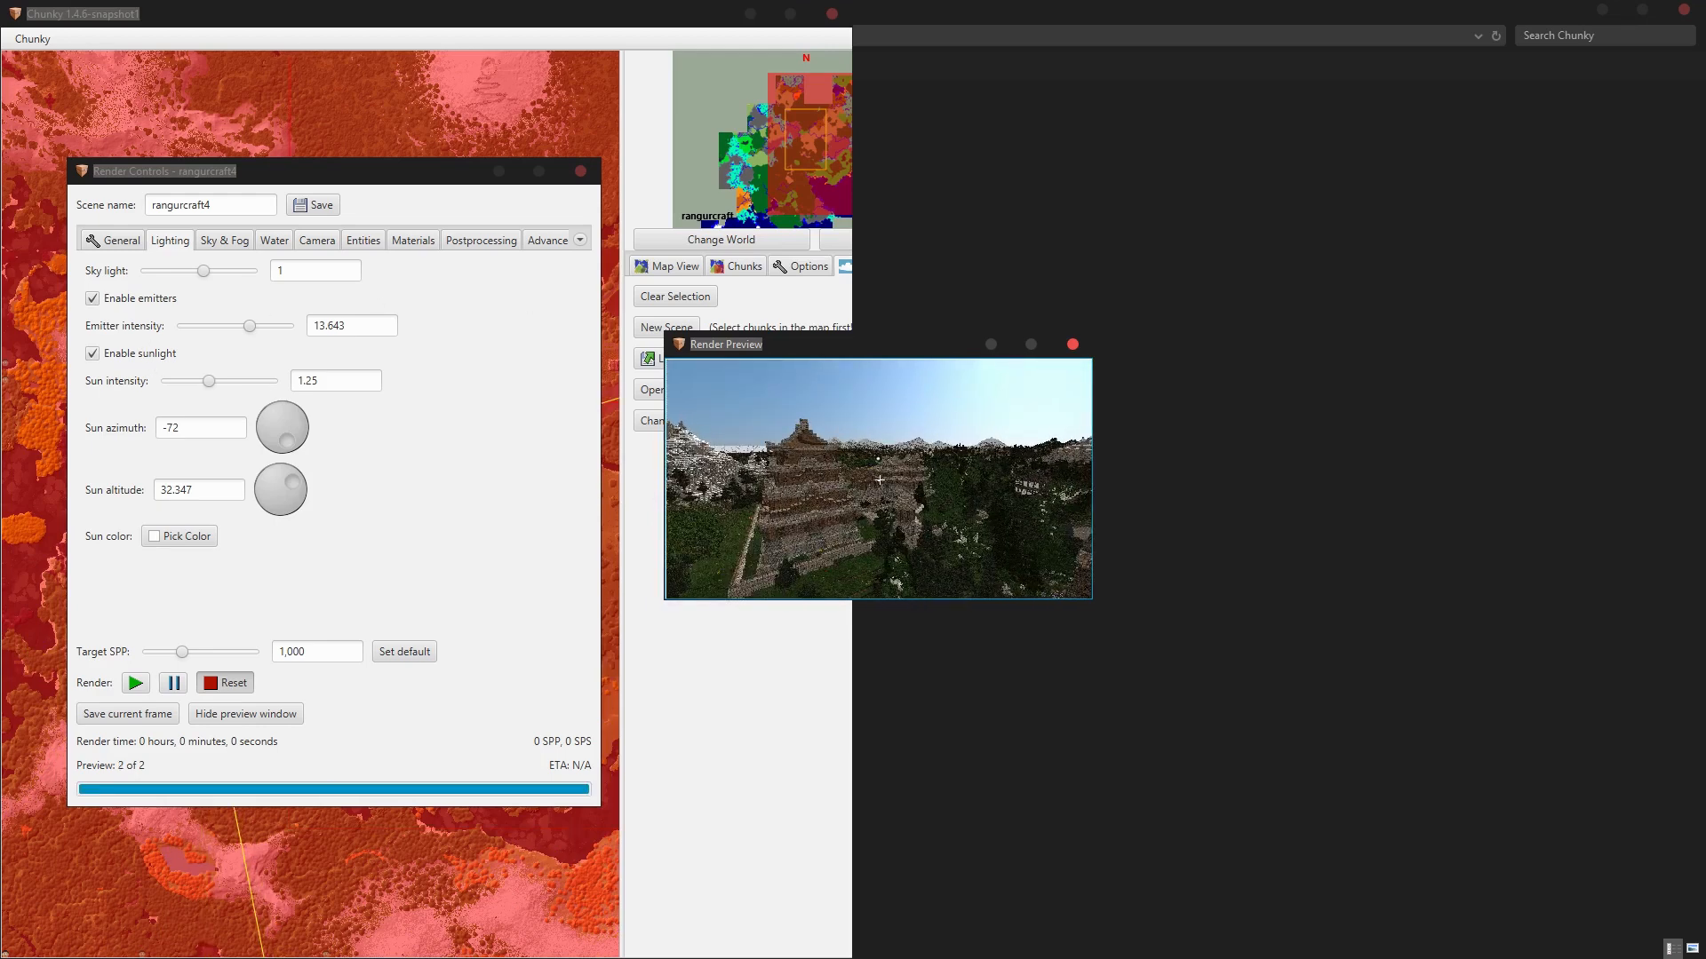
Adjust the camera's height and tilt it slightly downward to frame the stepped stone building with the forest below and a strip of sky above.
key("r")
key("r")
key("r")
key("r")
key("r")
key("r")
key("r")
key("r")
key("r")
key("r")
key("r")
key("r")
key("r")
key("r")
key("r")
key("r")
key("r")
key("r")
key("r")
key("r")
left_click_drag(902, 451, 908, 471)
key("f")
key("f")
key("f")
key("f")
key("f")
key("f")
key("f")
key("f")
key("f")
key("f")
key("f")
key("f")
key("f")
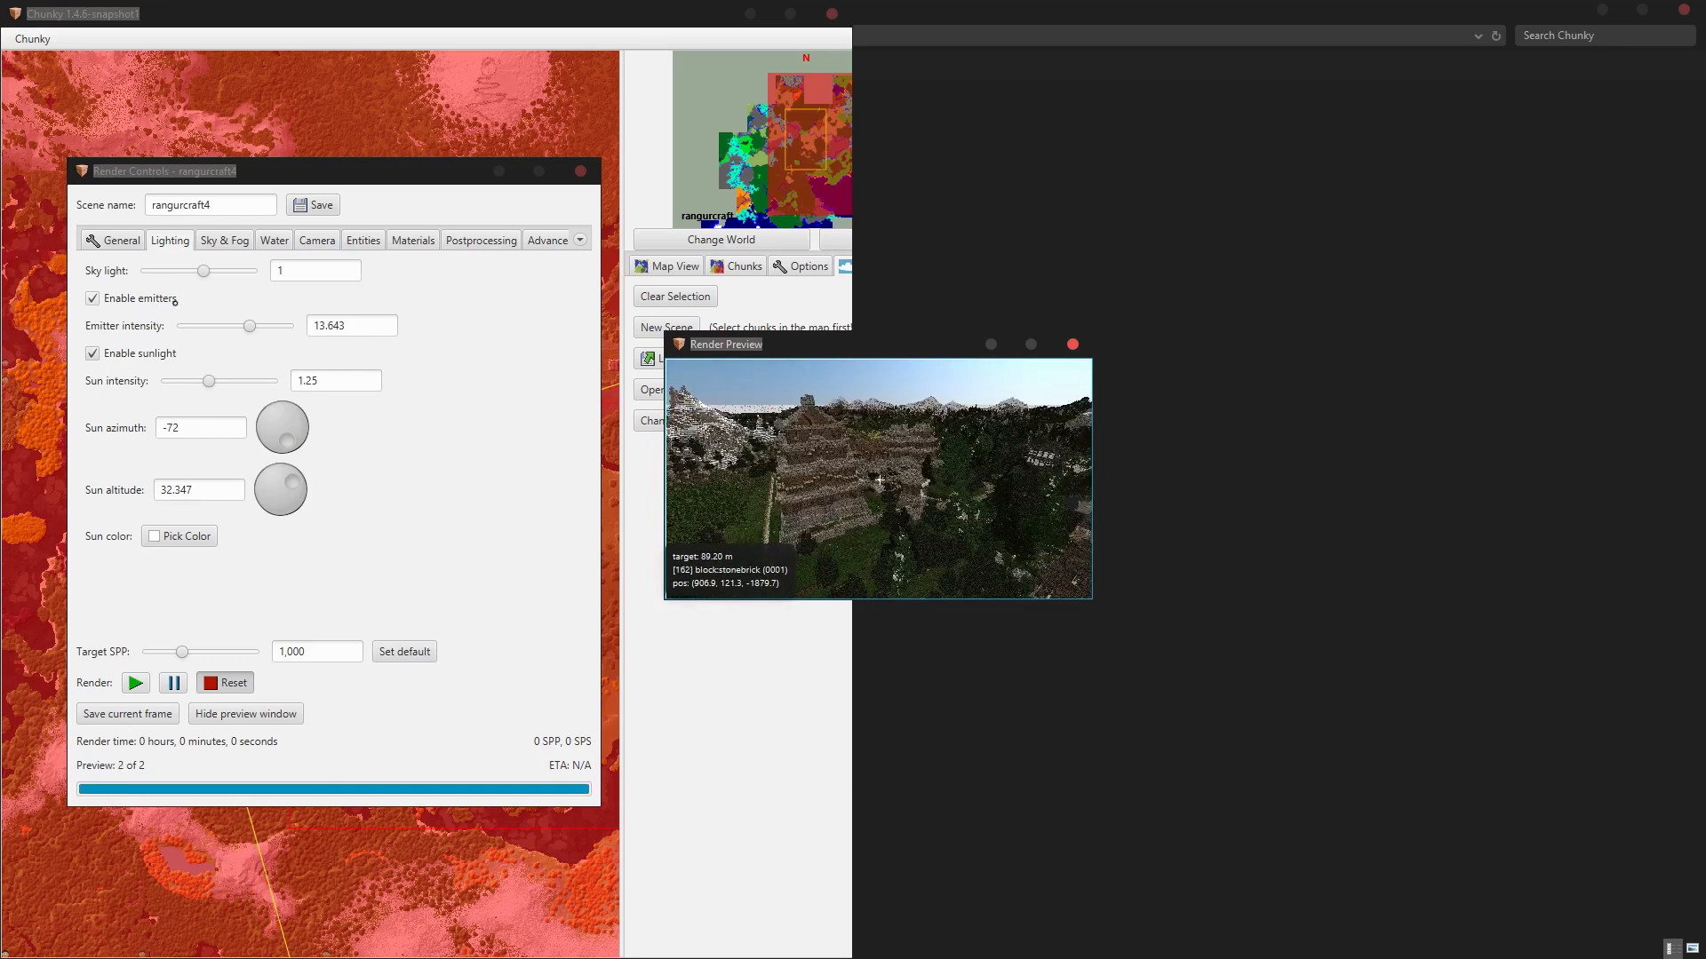
Set the emitter intensity to 0.01 and fly the camera forward and upward near the stepped stone building.
left_click_drag(248, 327, 177, 327)
left_click_drag(787, 457, 843, 571)
key("w")
key("w")
key("w")
key("w")
key("w")
key("w")
key("w")
key("w")
key("w")
key("w")
key("w")
key("w")
key("w")
key("w")
key("w")
key("w")
key("w")
key("w")
key("w")
key("w")
key("r")
key("r")
key("r")
key("r")
key("r")
key("r")
key("r")
key("r")
key("r")
key("r")
key("r")
key("r")
key("r")
key("r")
key("r")
key("r")
key("r")
key("r")
key("r")
Turn the camera from the stepped building toward the open forest and mountains, backing it away and lowering it.
left_click_drag(851, 503, 1107, 476)
key("s")
key("s")
key("s")
key("s")
key("s")
key("s")
key("s")
key("s")
key("s")
key("s")
key("s")
key("s")
key("s")
key("s")
key("s")
key("s")
key("s")
key("s")
key("s")
key("s")
key("d")
key("d")
key("d")
key("f")
key("f")
key("f")
key("f")
key("f")
key("f")
key("f")
key("f")
key("f")
key("f")
key("f")
key("f")
key("f")
key("f")
key("f")
key("f")
key("f")
key("f")
key("f")
key("f")
key("f")
Move the camera sideways and backward and adjust its height to frame the buildings among the trees with mountains beyond.
key("a")
key("a")
key("a")
key("a")
key("a")
key("a")
key("a")
key("a")
key("a")
key("a")
key("a")
key("a")
key("a")
key("a")
key("a")
key("a")
key("a")
key("a")
key("s")
key("s")
key("s")
key("s")
key("s")
key("s")
key("s")
key("s")
key("s")
key("s")
key("s")
key("s")
key("s")
key("s")
key("s")
key("s")
key("s")
key("s")
key("s")
key("s")
key("r")
key("r")
key("r")
key("r")
key("r")
key("r")
key("r")
key("r")
key("r")
key("r")
key("r")
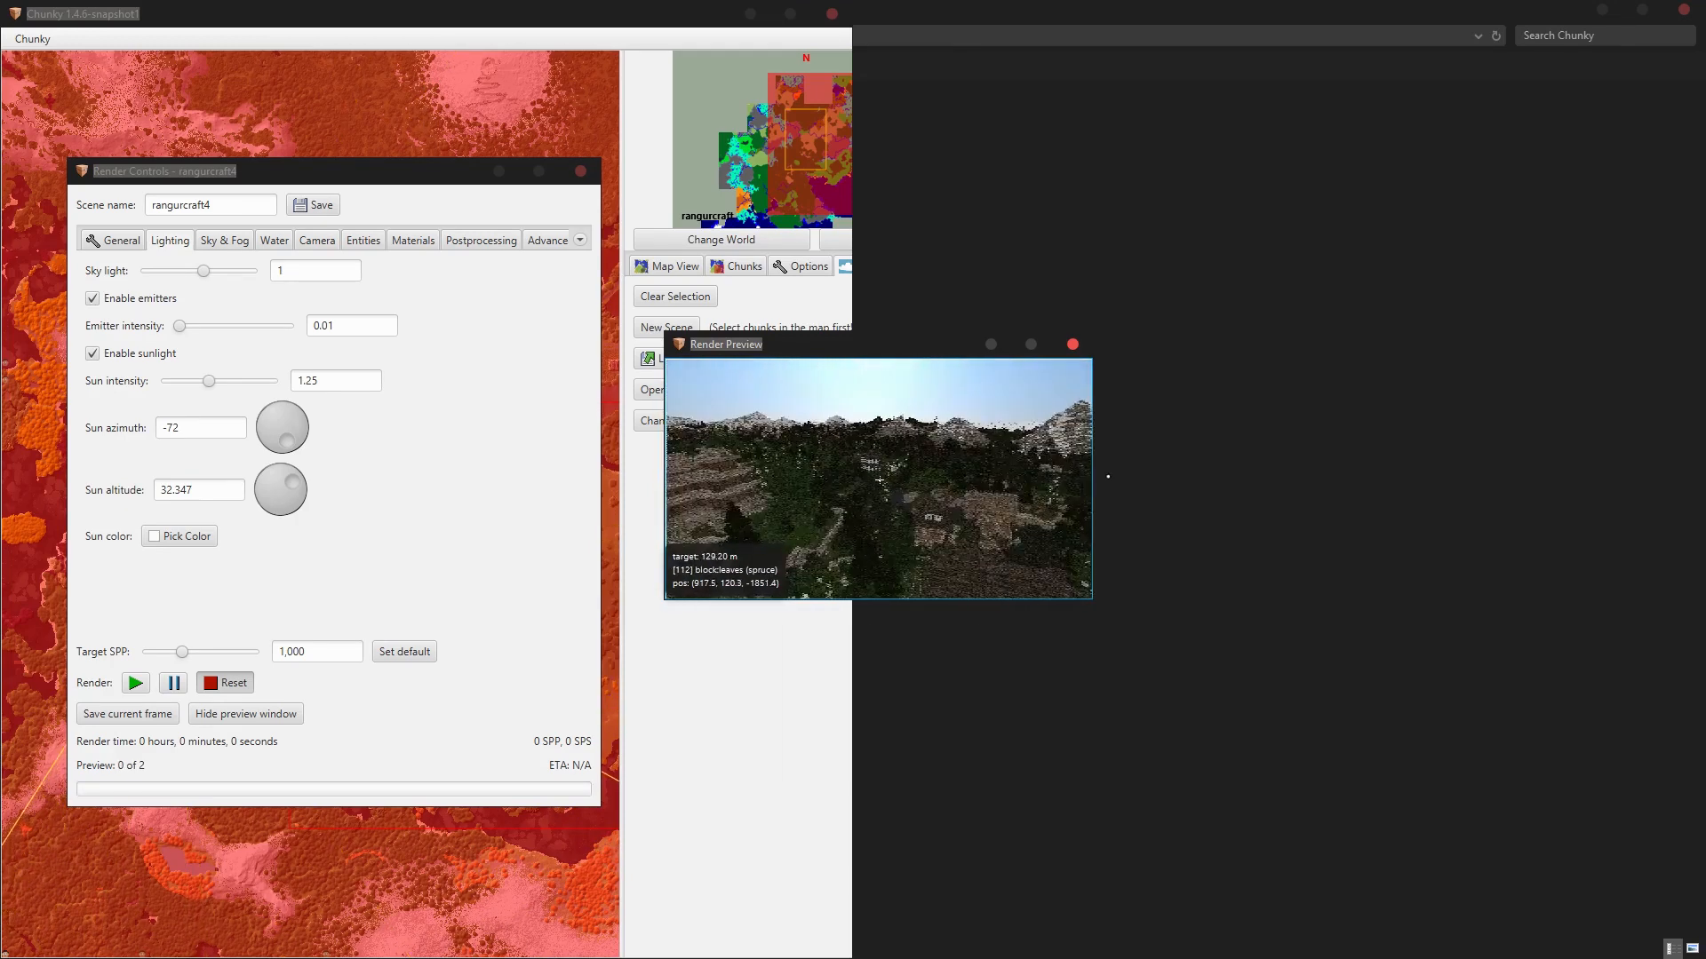
key("f")
key("f")
key("f")
key("f")
key("f")
key("f")
key("f")
key("f")
key("f")
key("f")
key("f")
key("f")
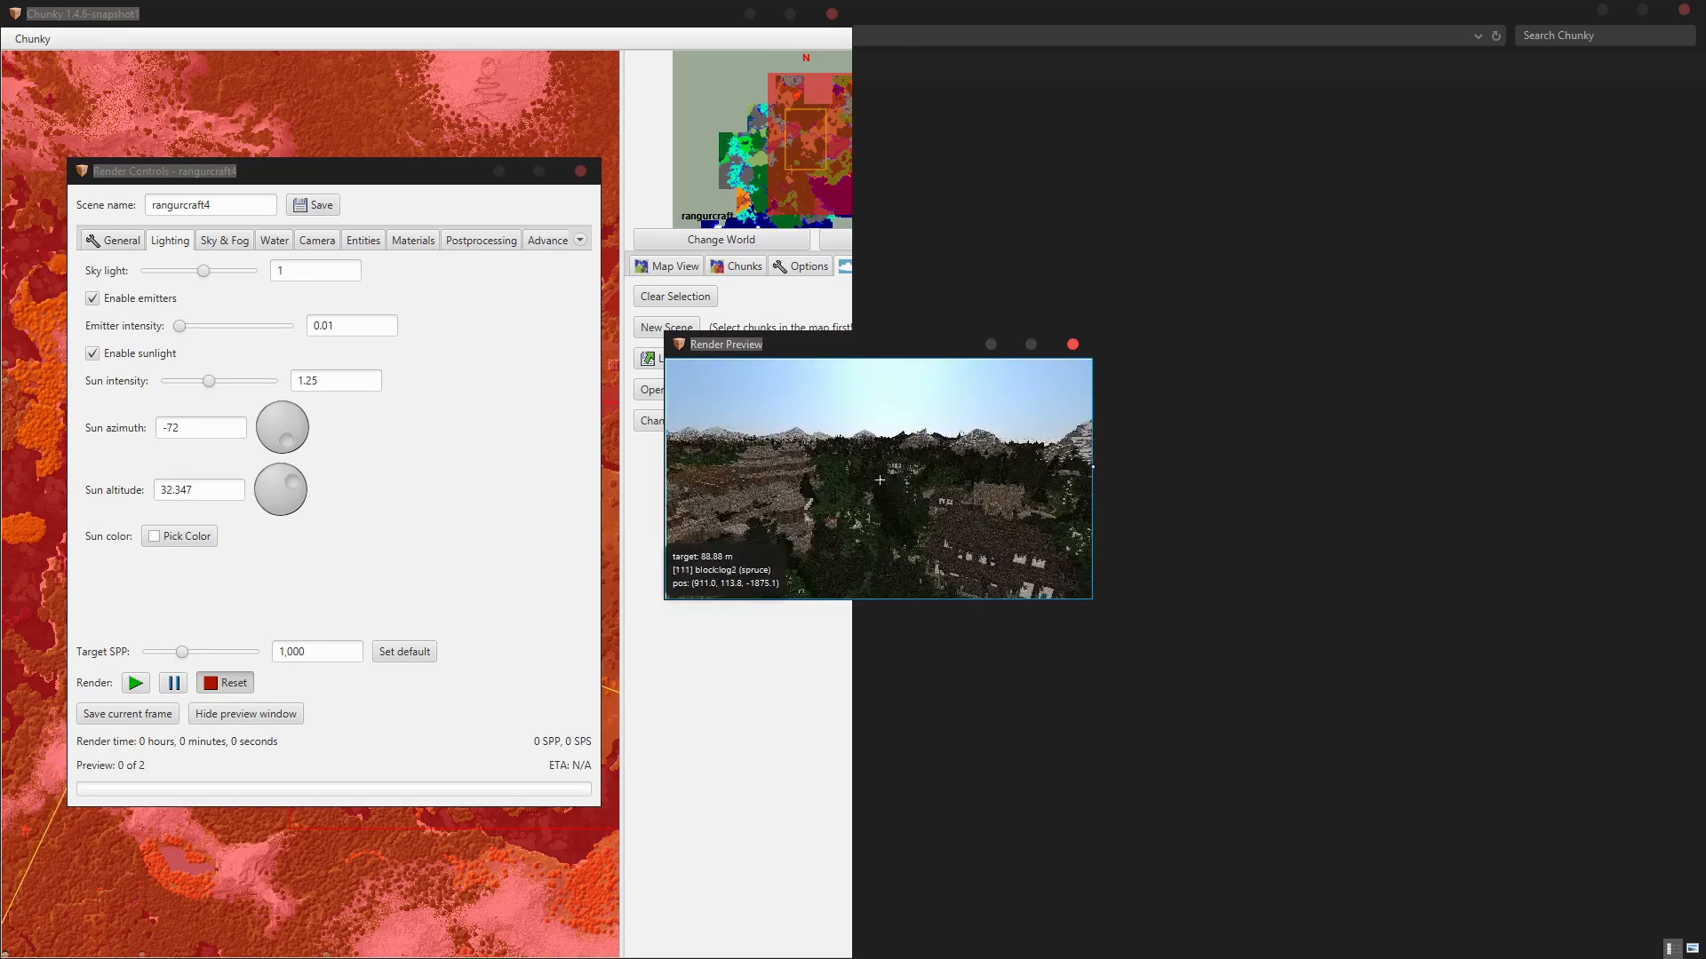
Render the forest view and reposition the sun to azimuth 49.899 and altitude 16.928.
left_click(135, 681)
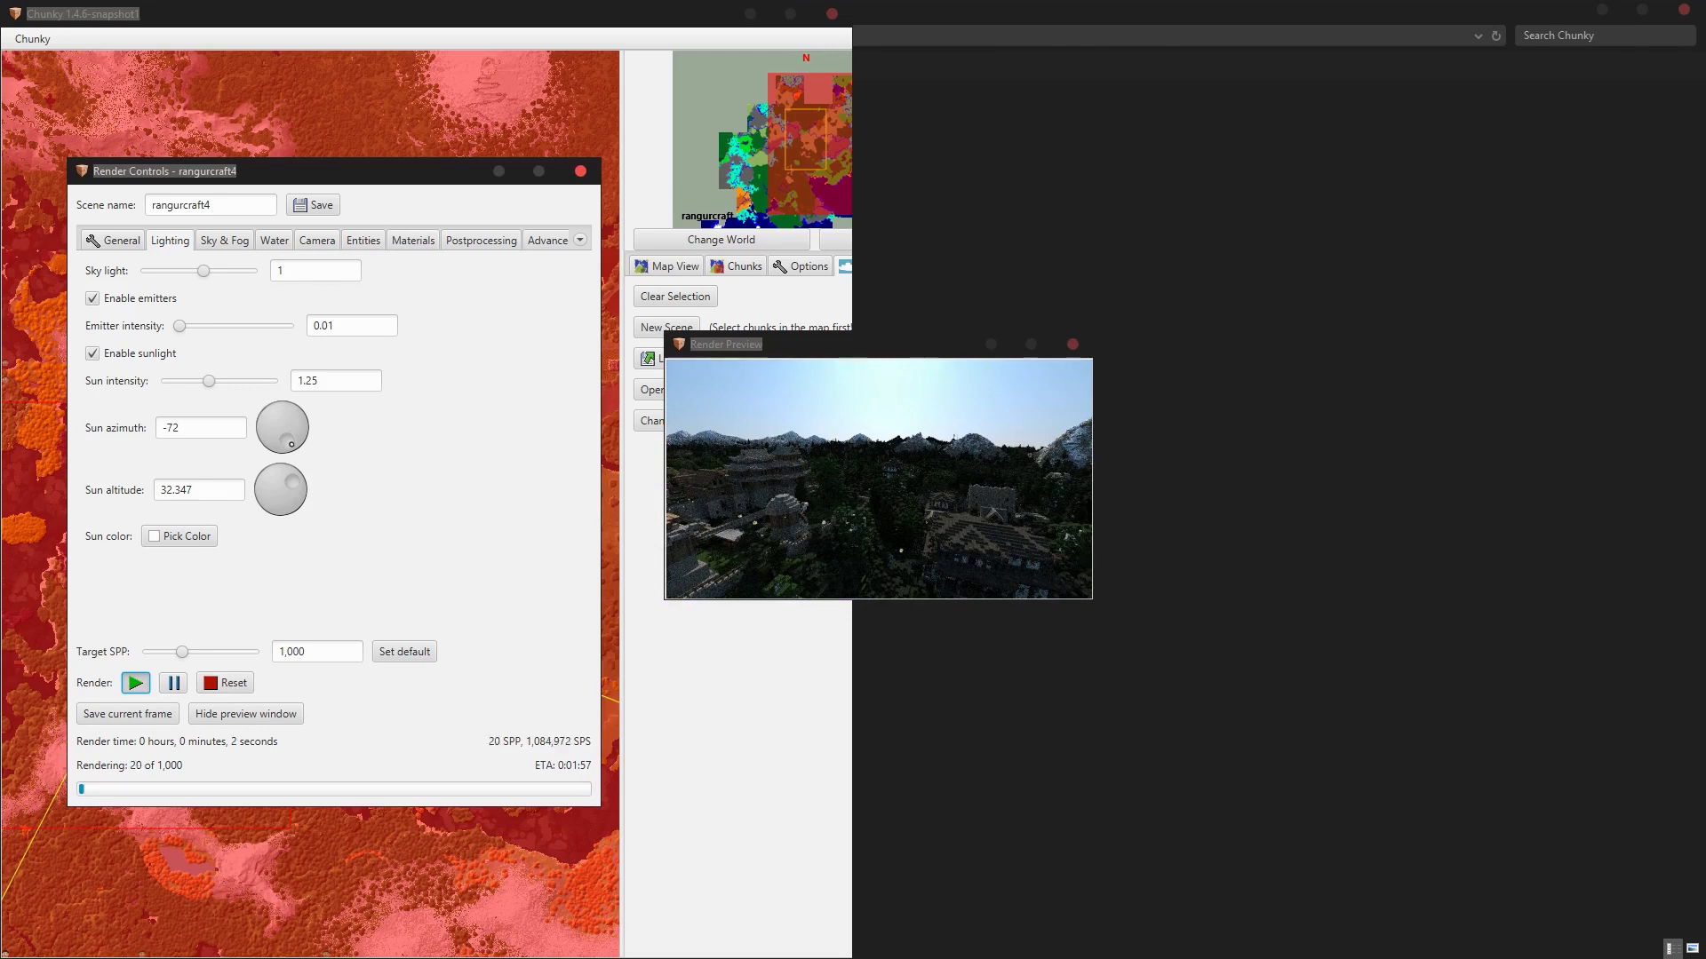
left_click_drag(293, 481, 293, 415)
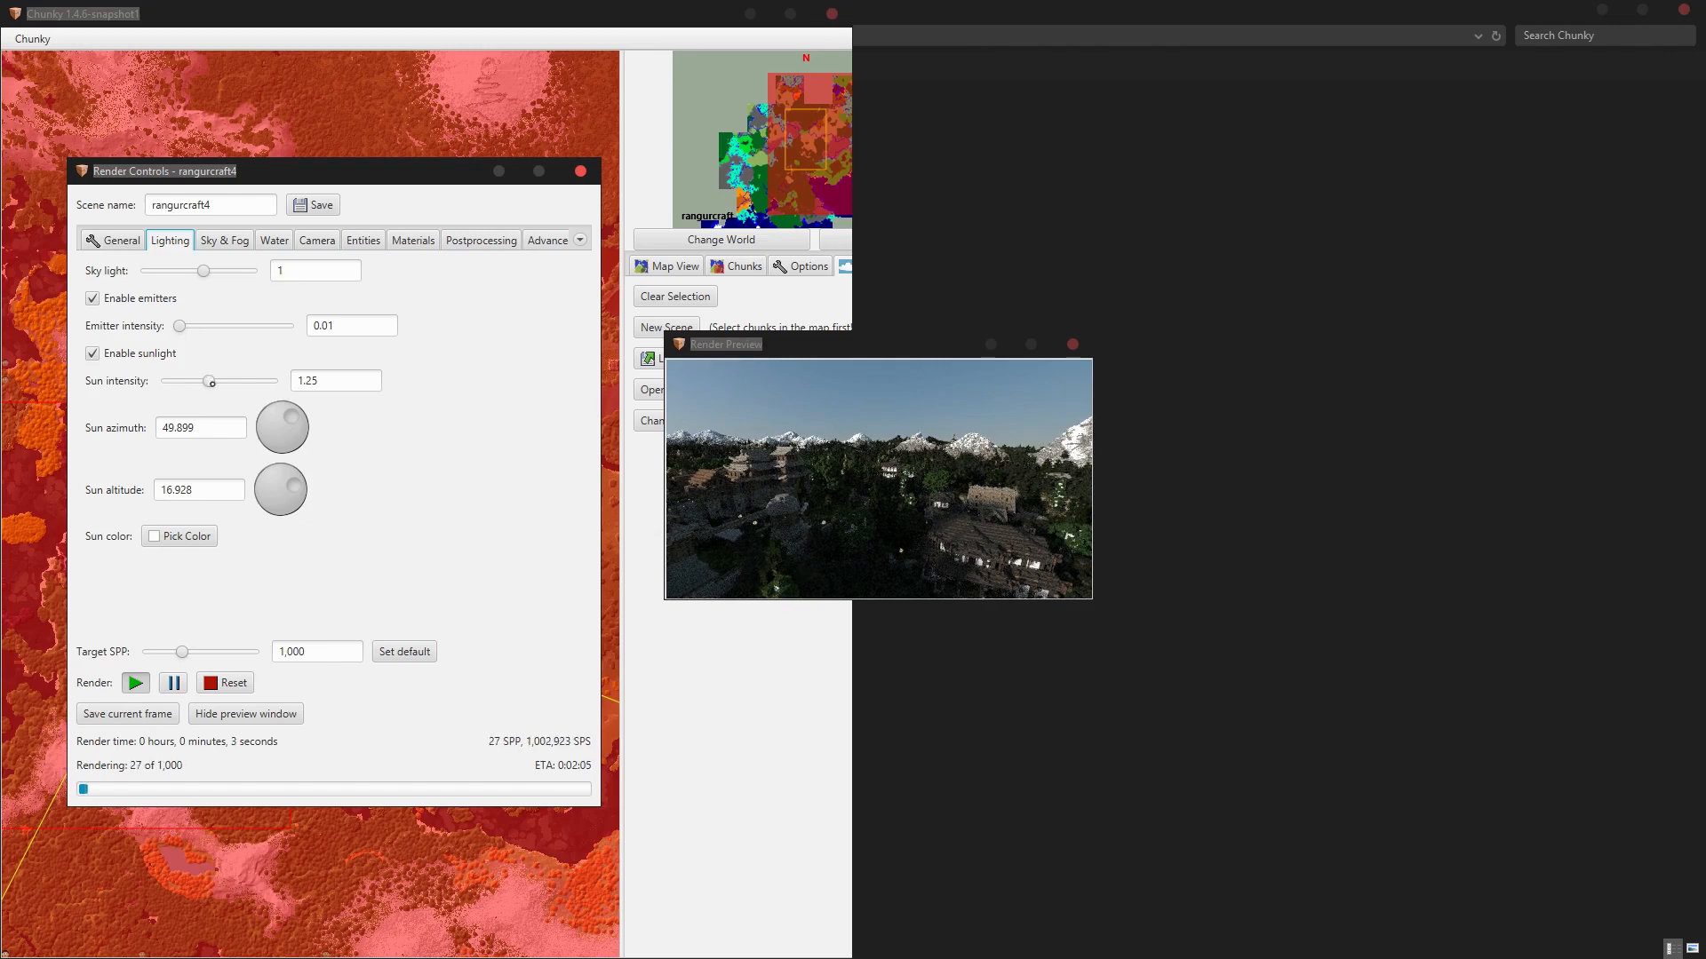
Lower the sun intensity to 0.1 and turn the camera toward the tiered building to inspect the dim lighting.
left_click_drag(210, 382, 106, 394)
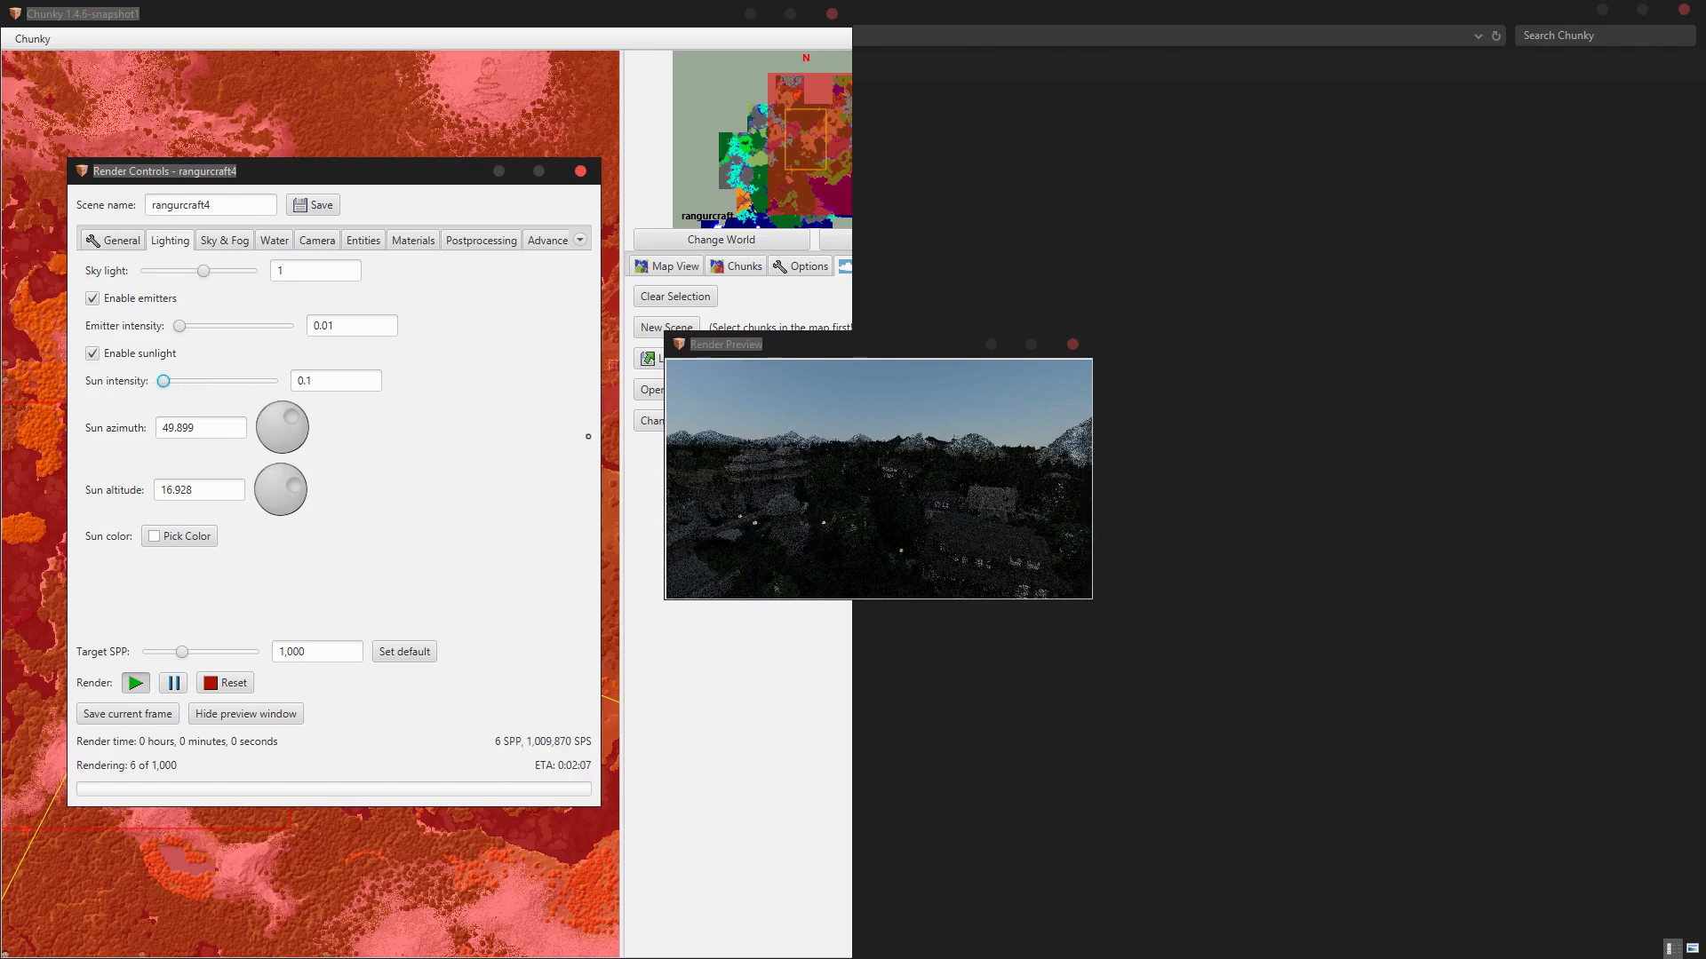
left_click_drag(813, 503, 814, 512)
left_click_drag(888, 498, 1022, 425)
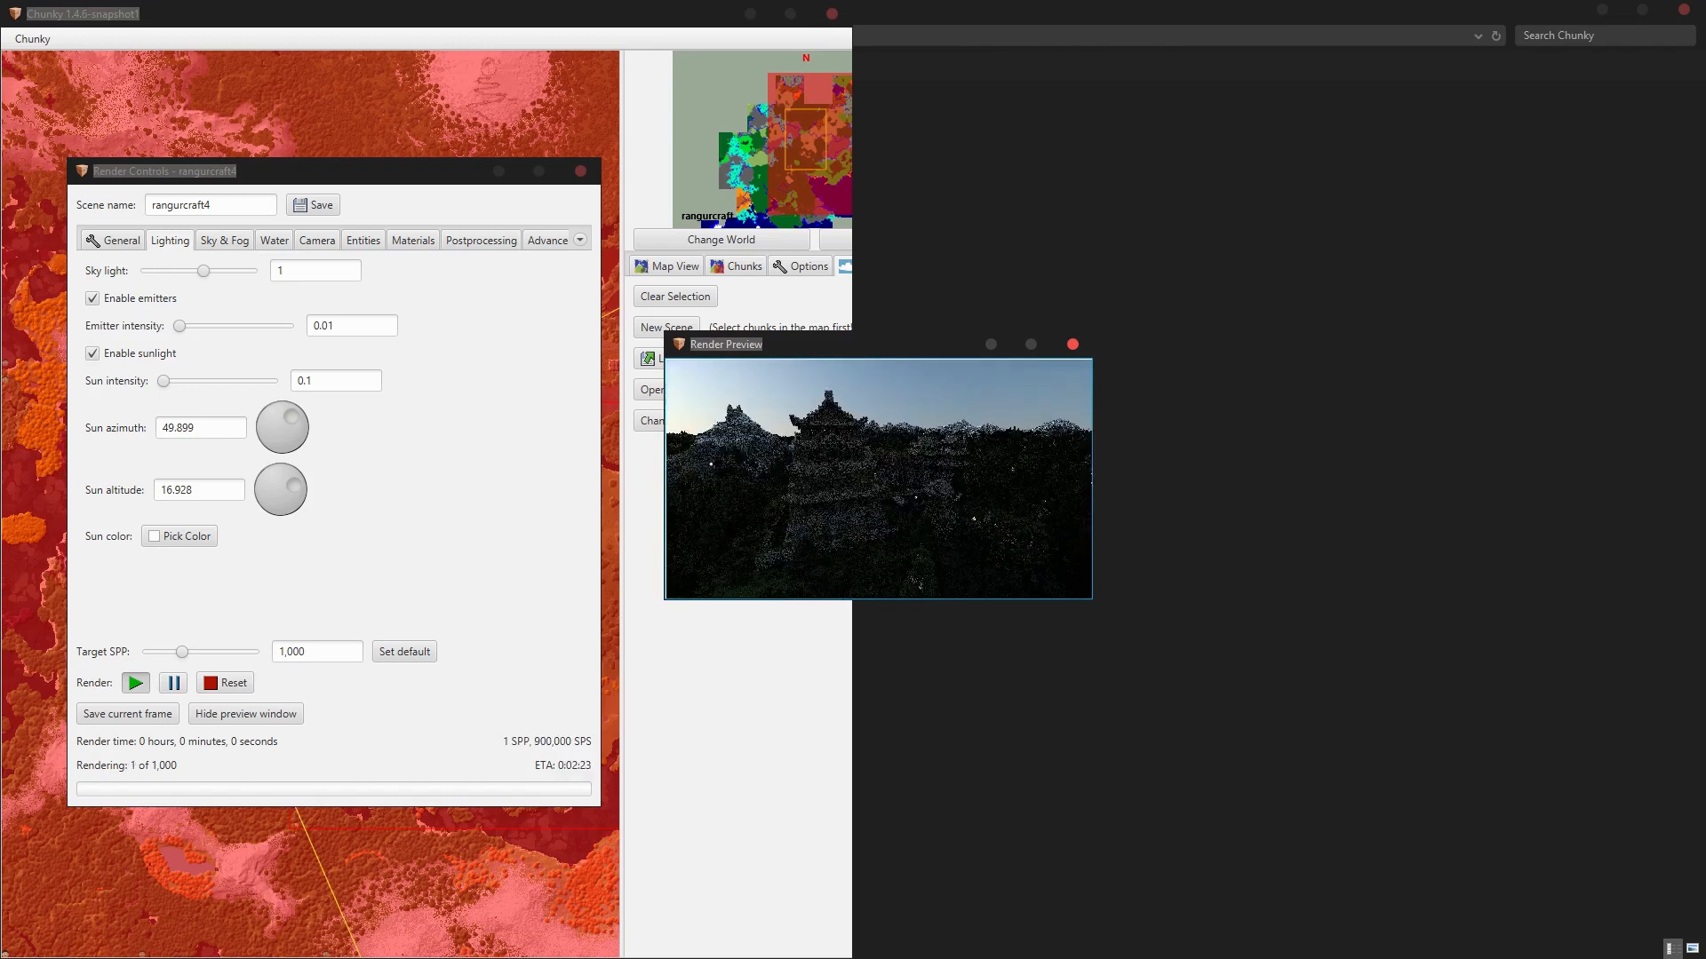
Turn the camera back toward the forest and snowy mountains and raise the sun intensity to 18.645.
left_click_drag(936, 477, 783, 432)
left_click_drag(928, 484, 691, 442)
left_click_drag(163, 381, 257, 380)
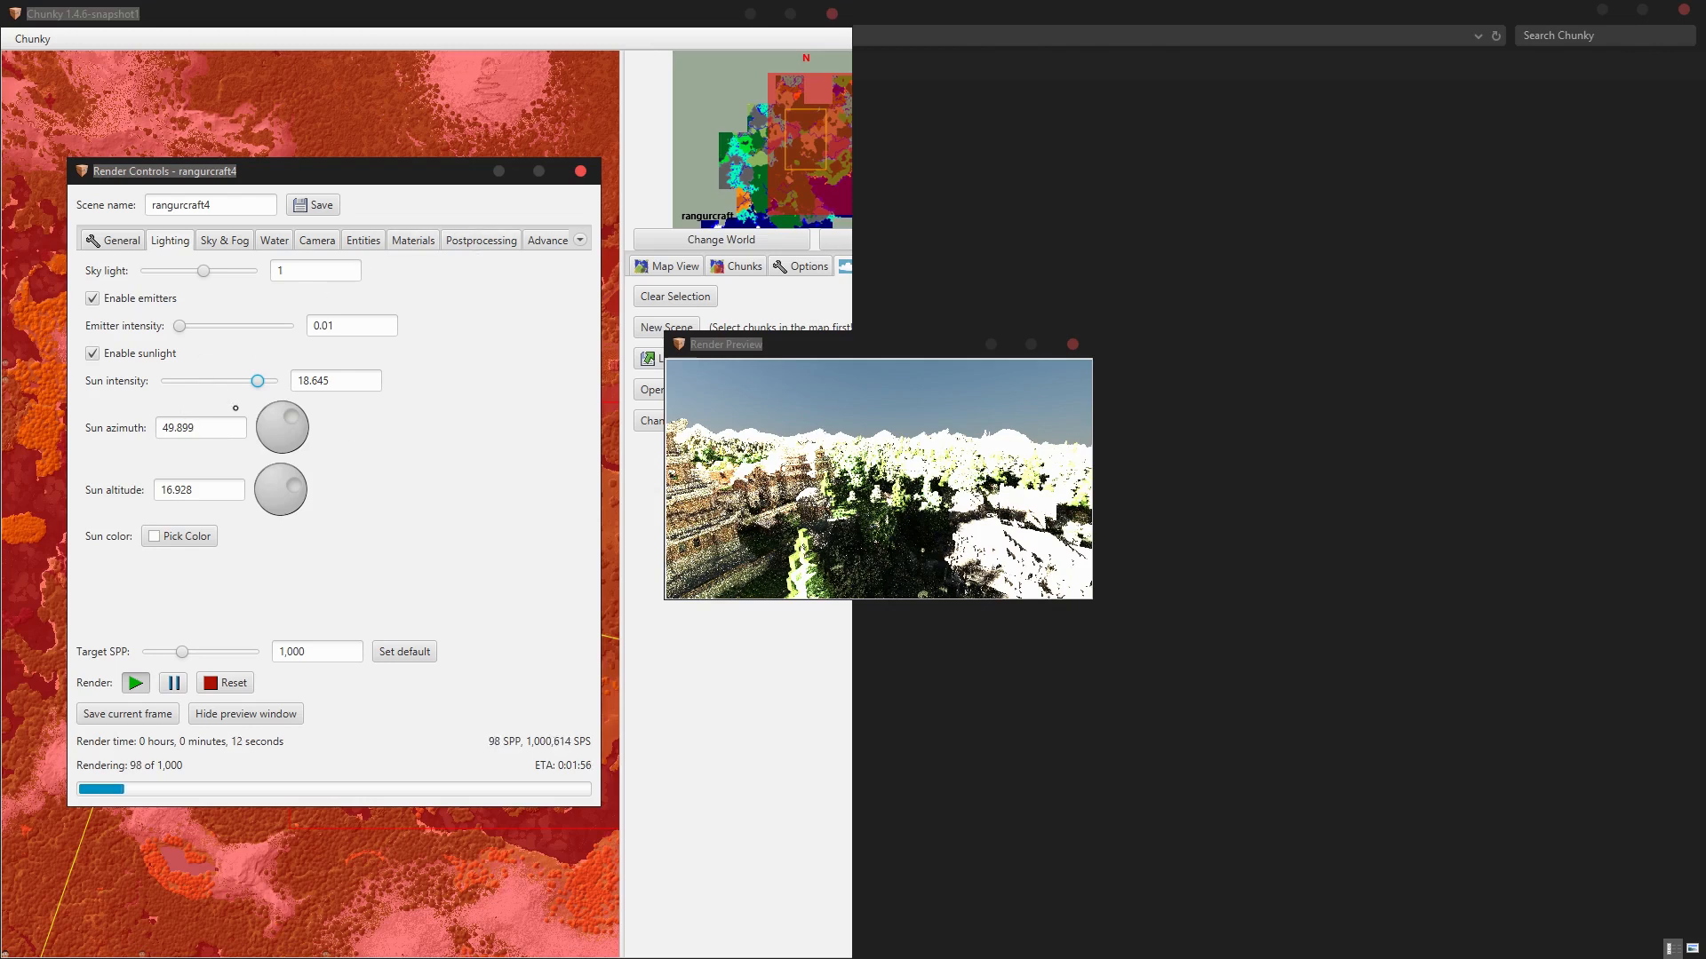
Set the ray depth to 1 and restart the render from scratch with the strong sunlight.
left_click(543, 241)
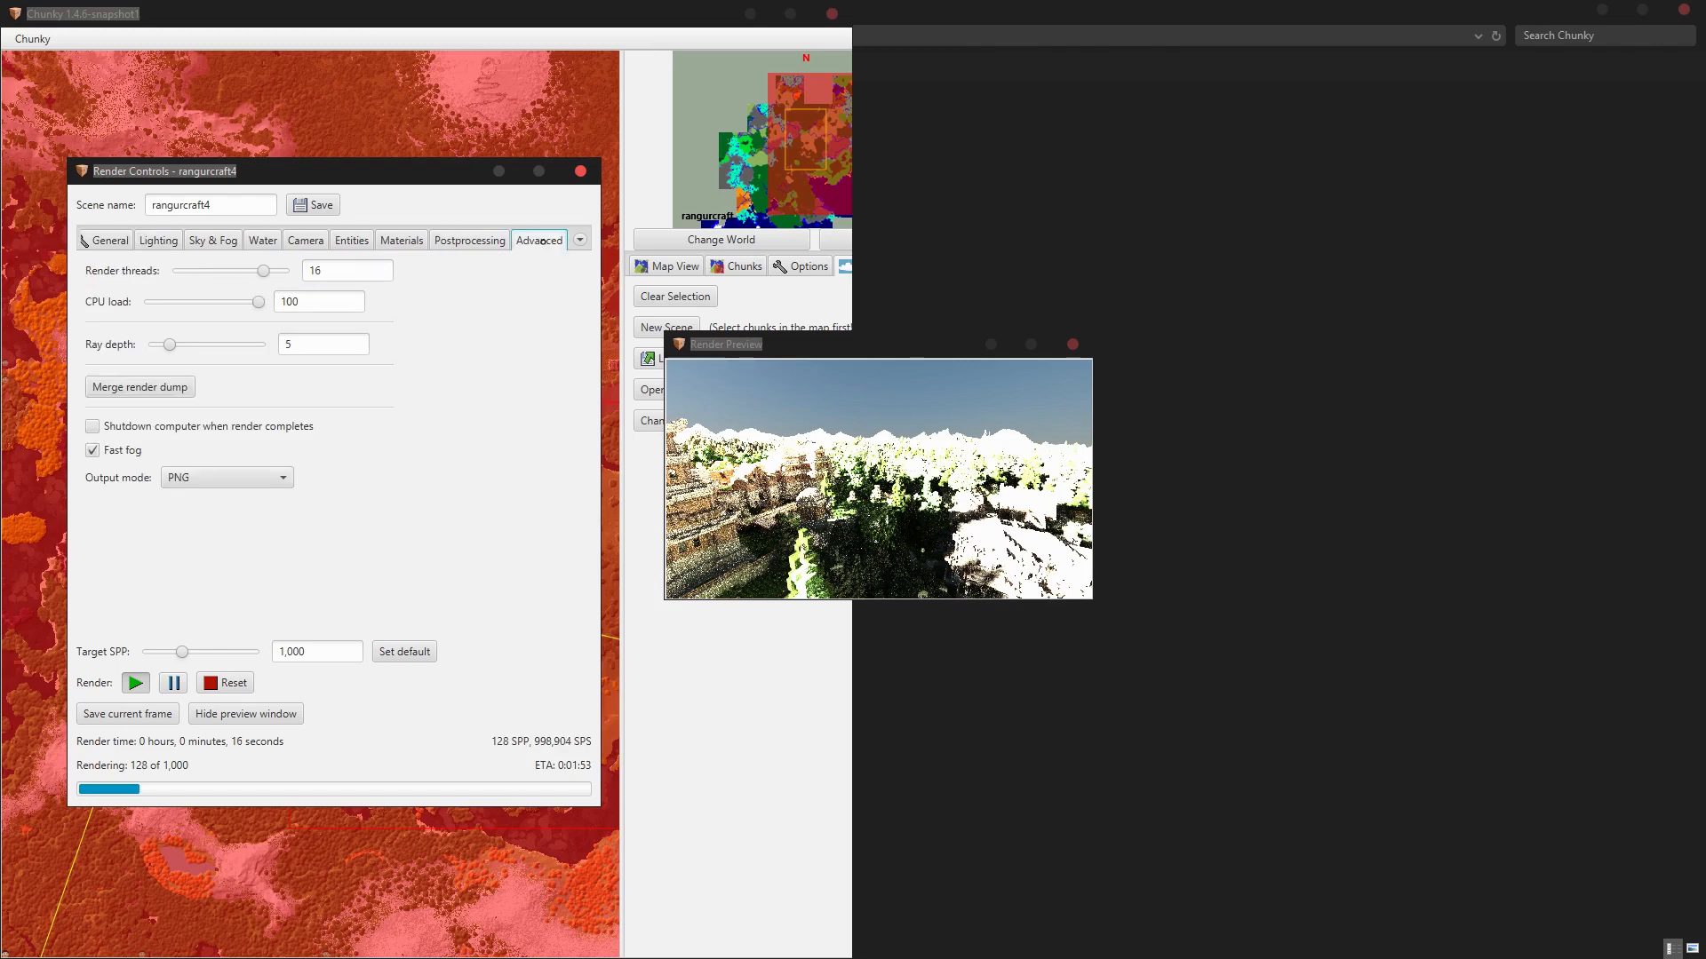
left_click_drag(170, 345, 149, 345)
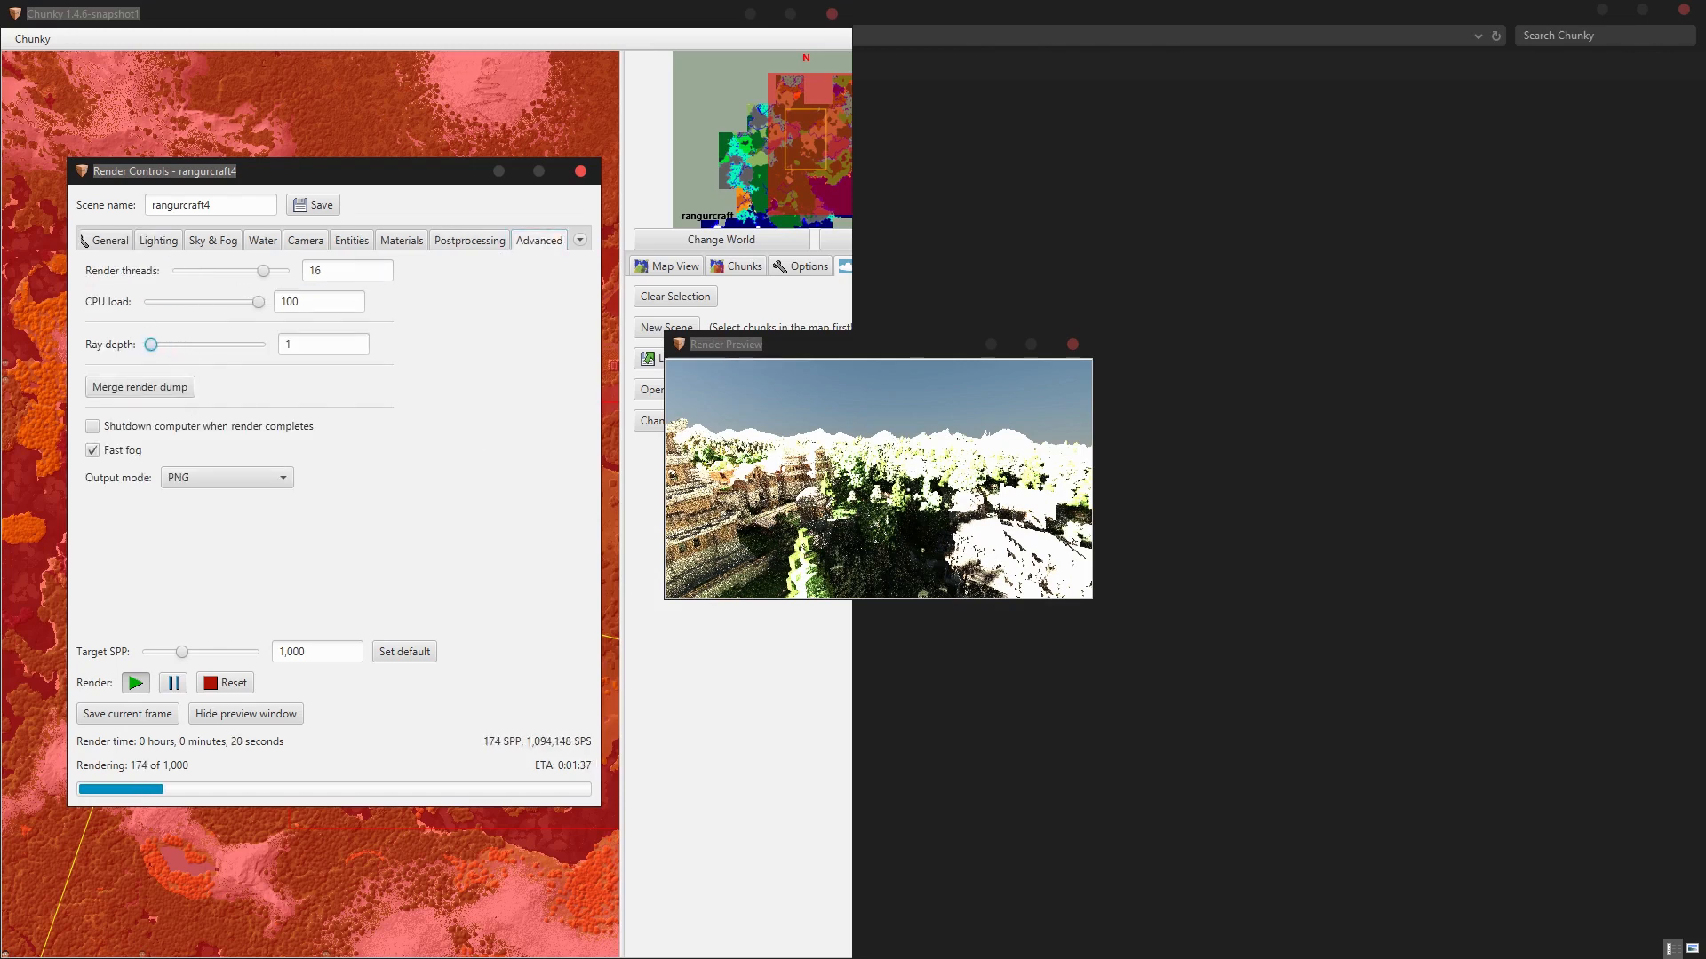
left_click(227, 682)
left_click(135, 682)
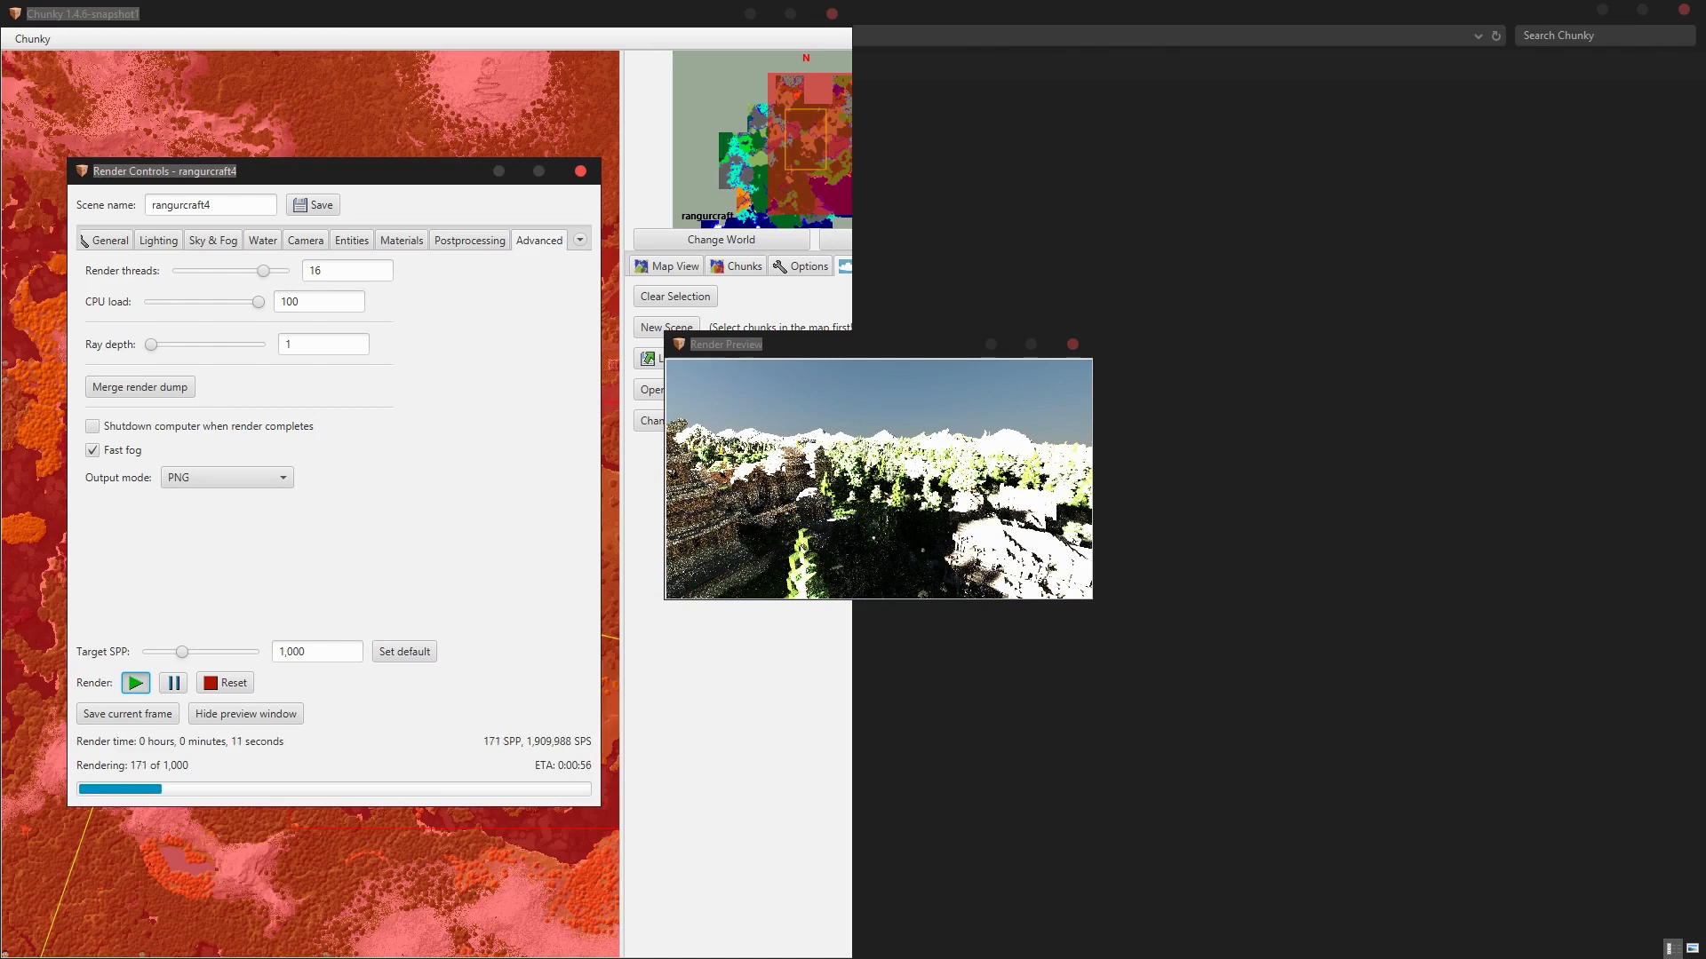
Reset the render, set the ray depth to 5 and start rendering the scene again.
left_click(201, 685)
left_click(317, 350)
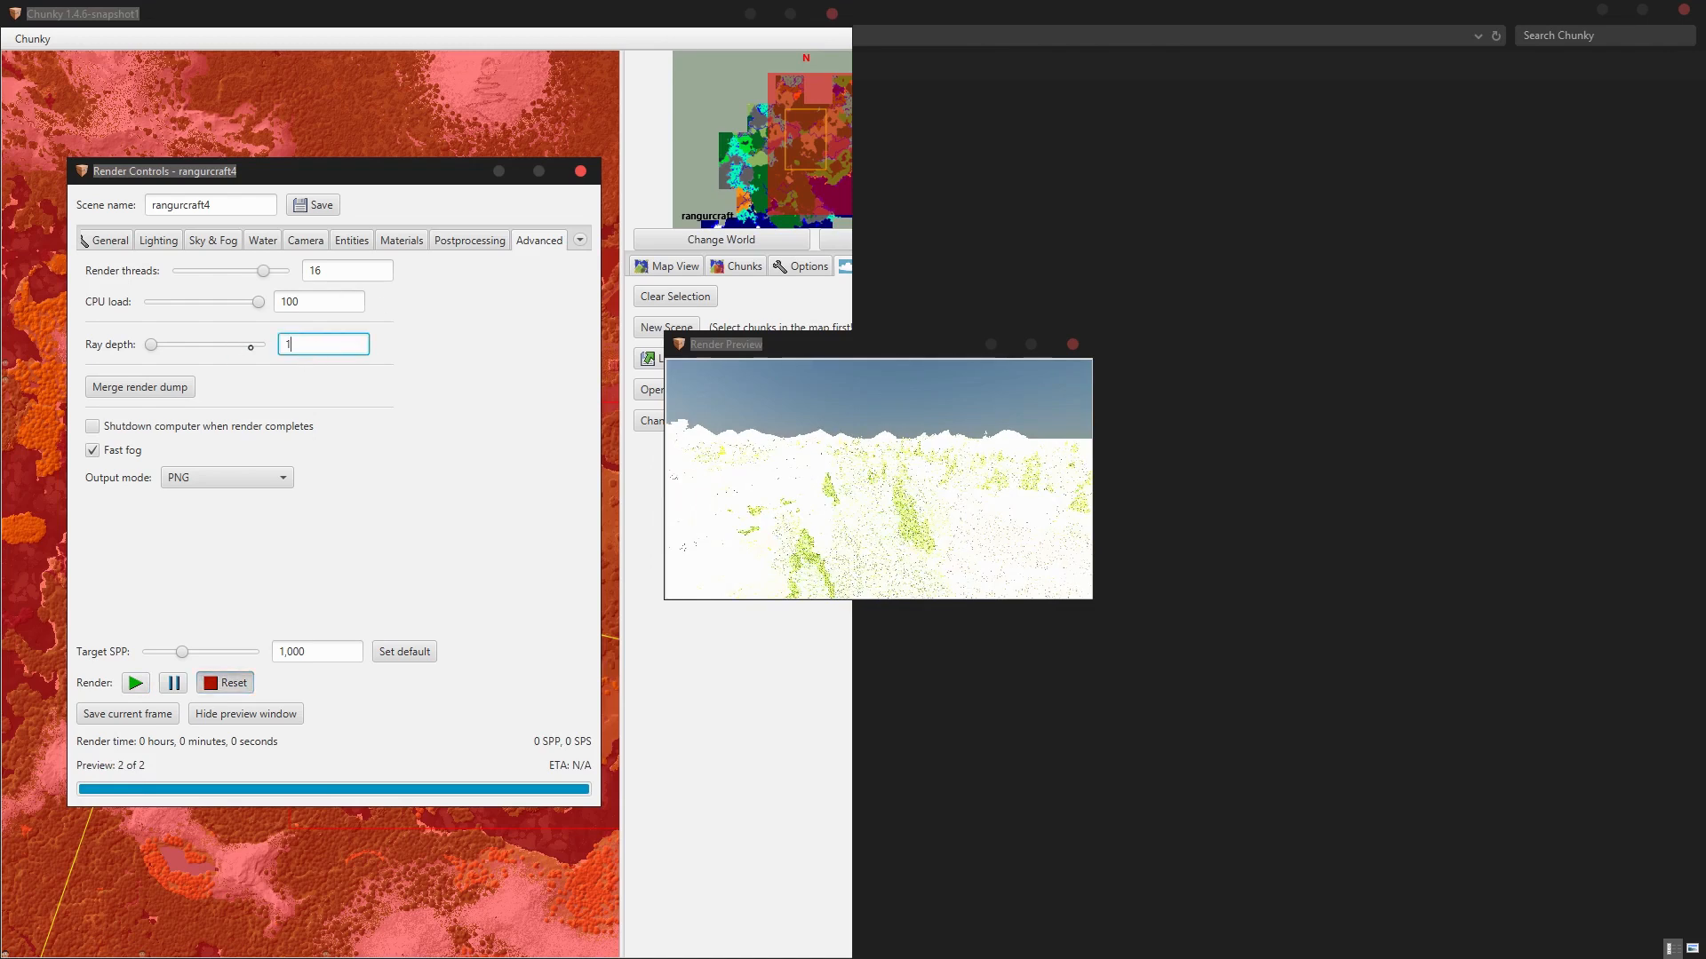
type("5")
key("Left")
key("BackSpace")
left_click(135, 682)
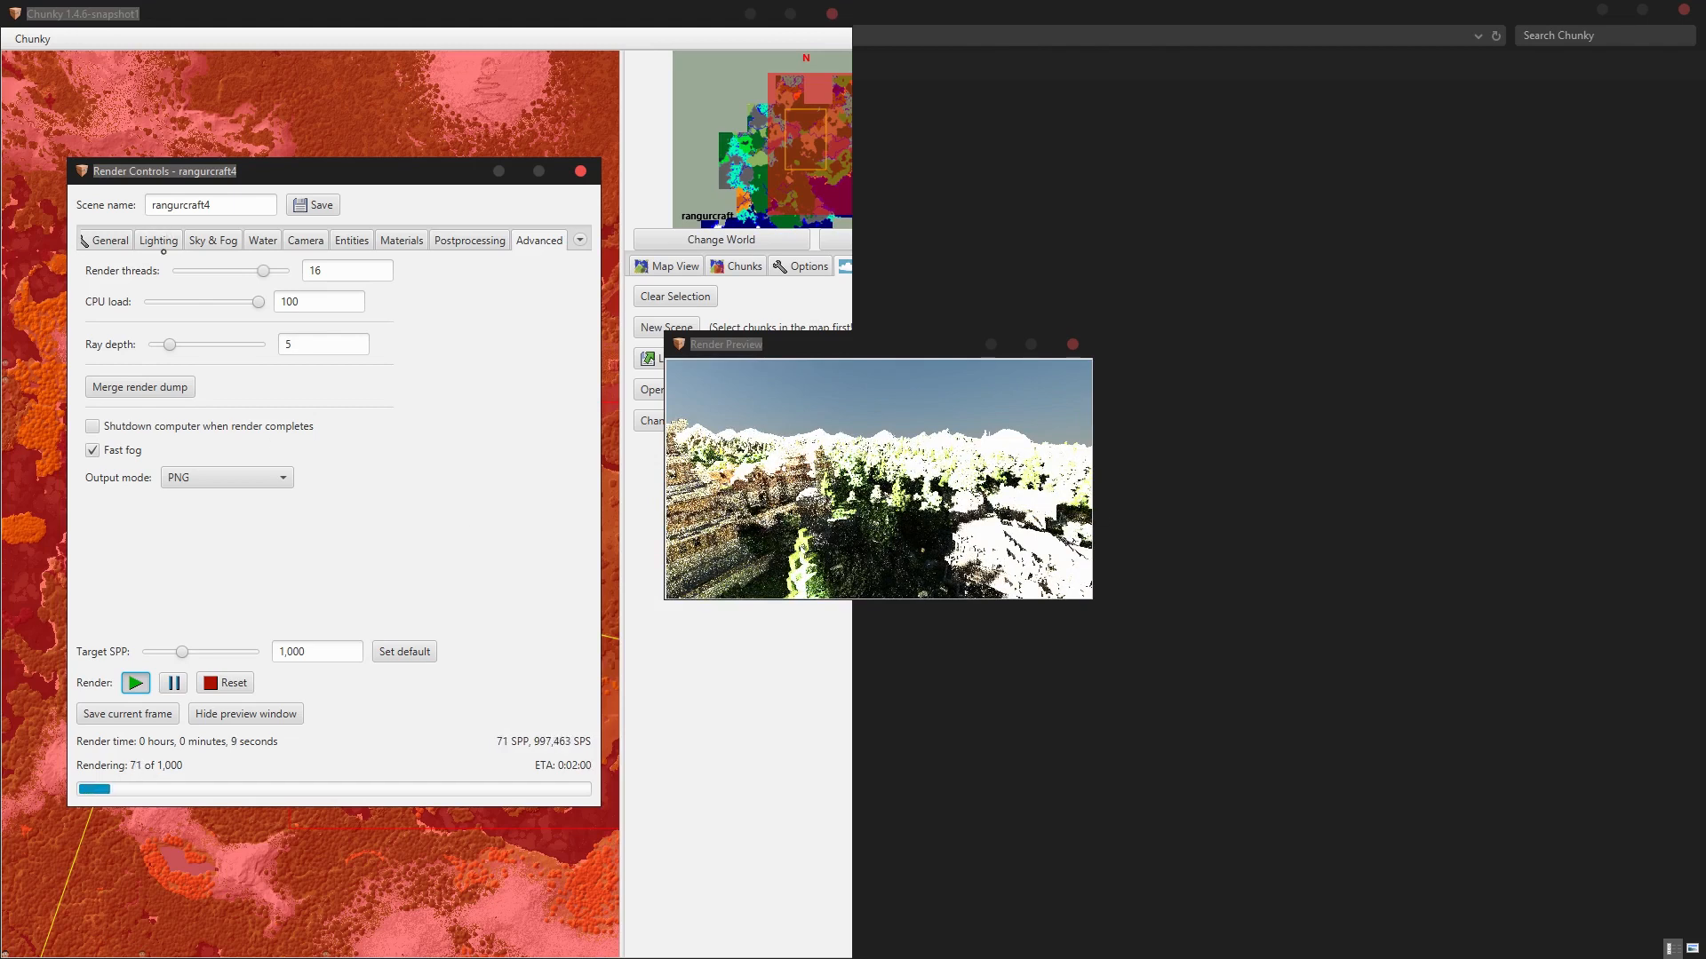
Reduce the sun intensity to 1, then fine-tune it to 1.25.
left_click(160, 241)
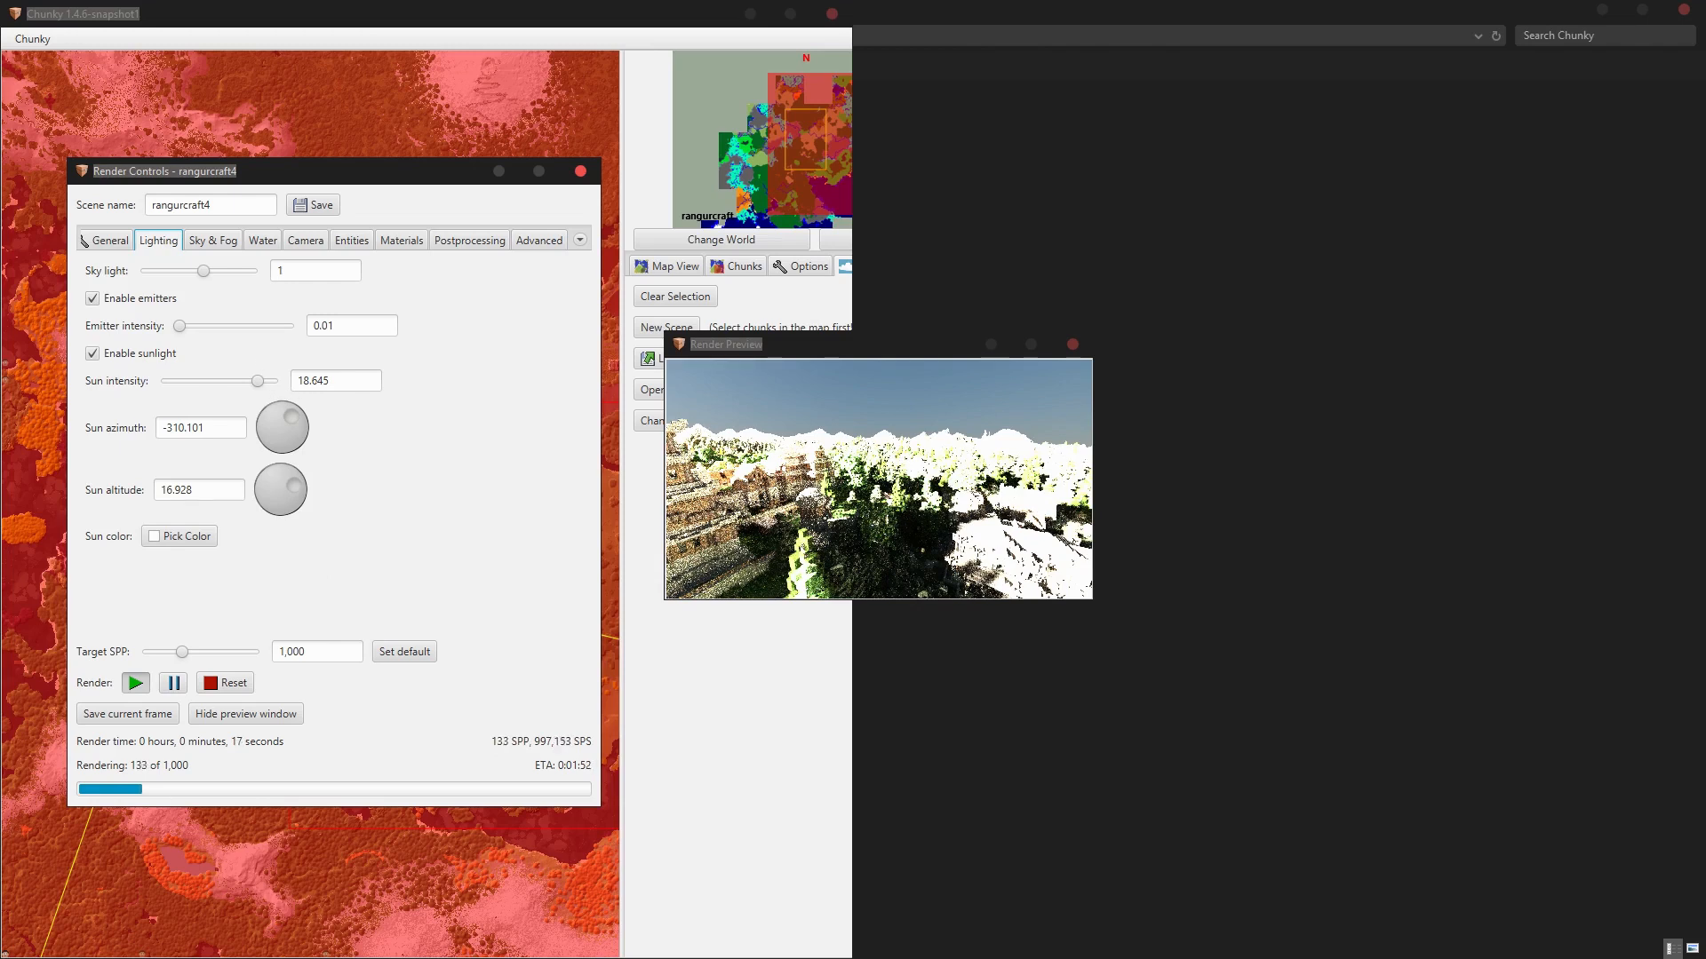
double_click(336, 380)
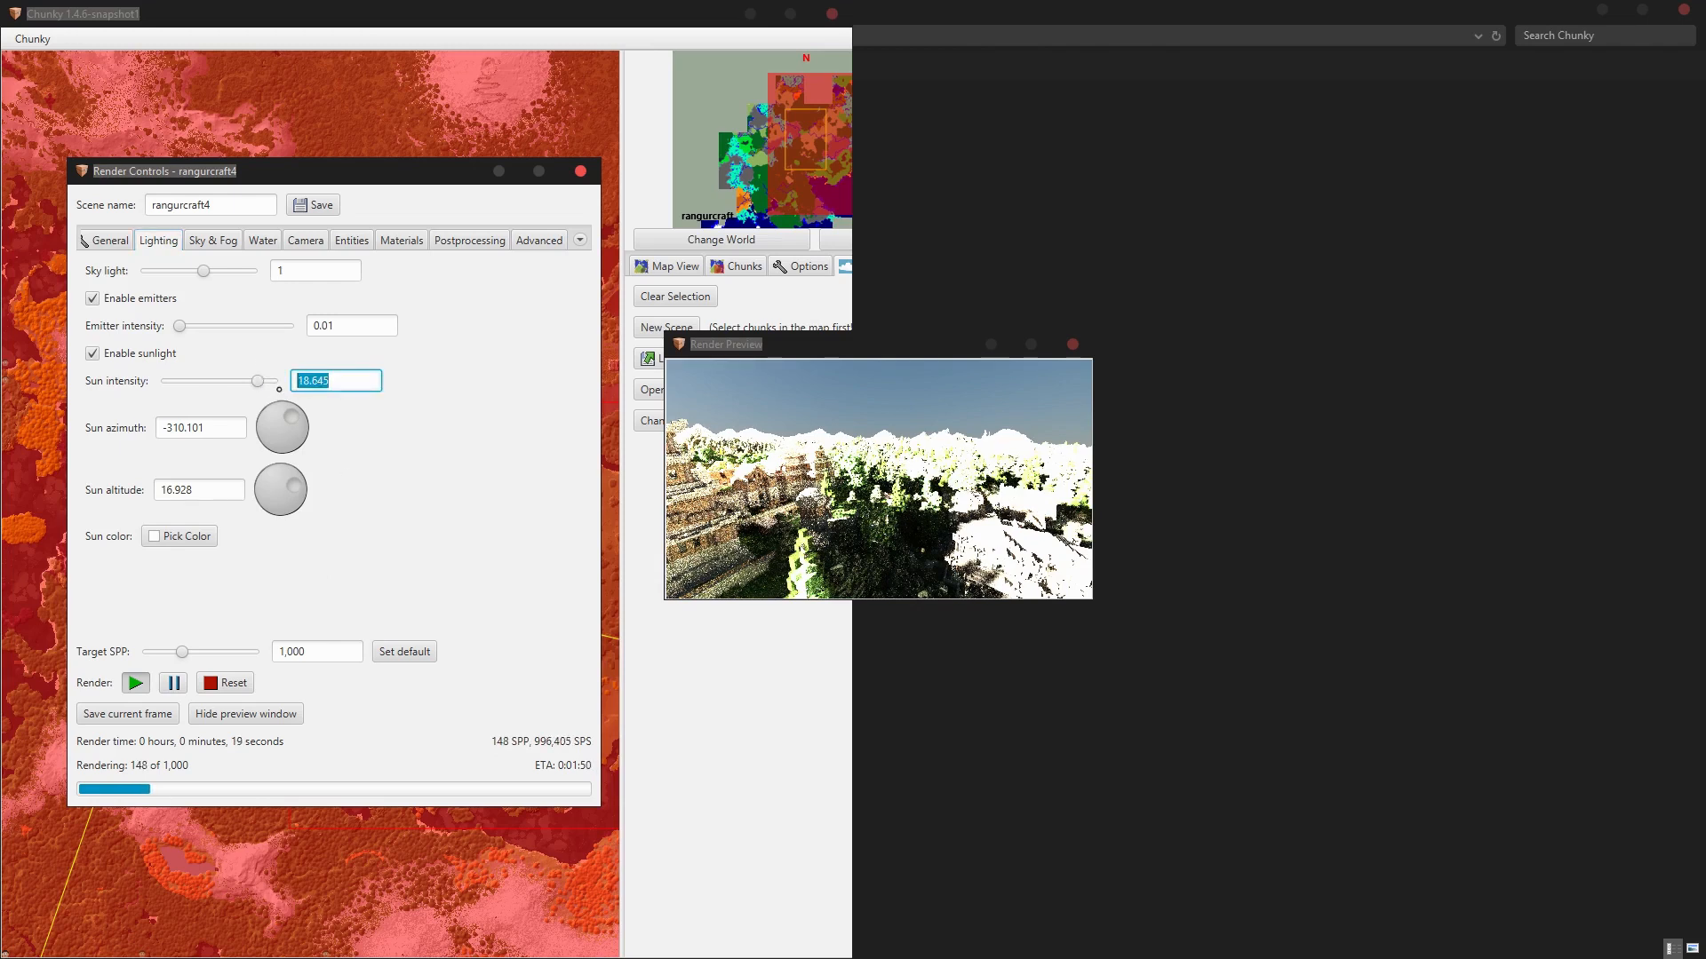
type("1")
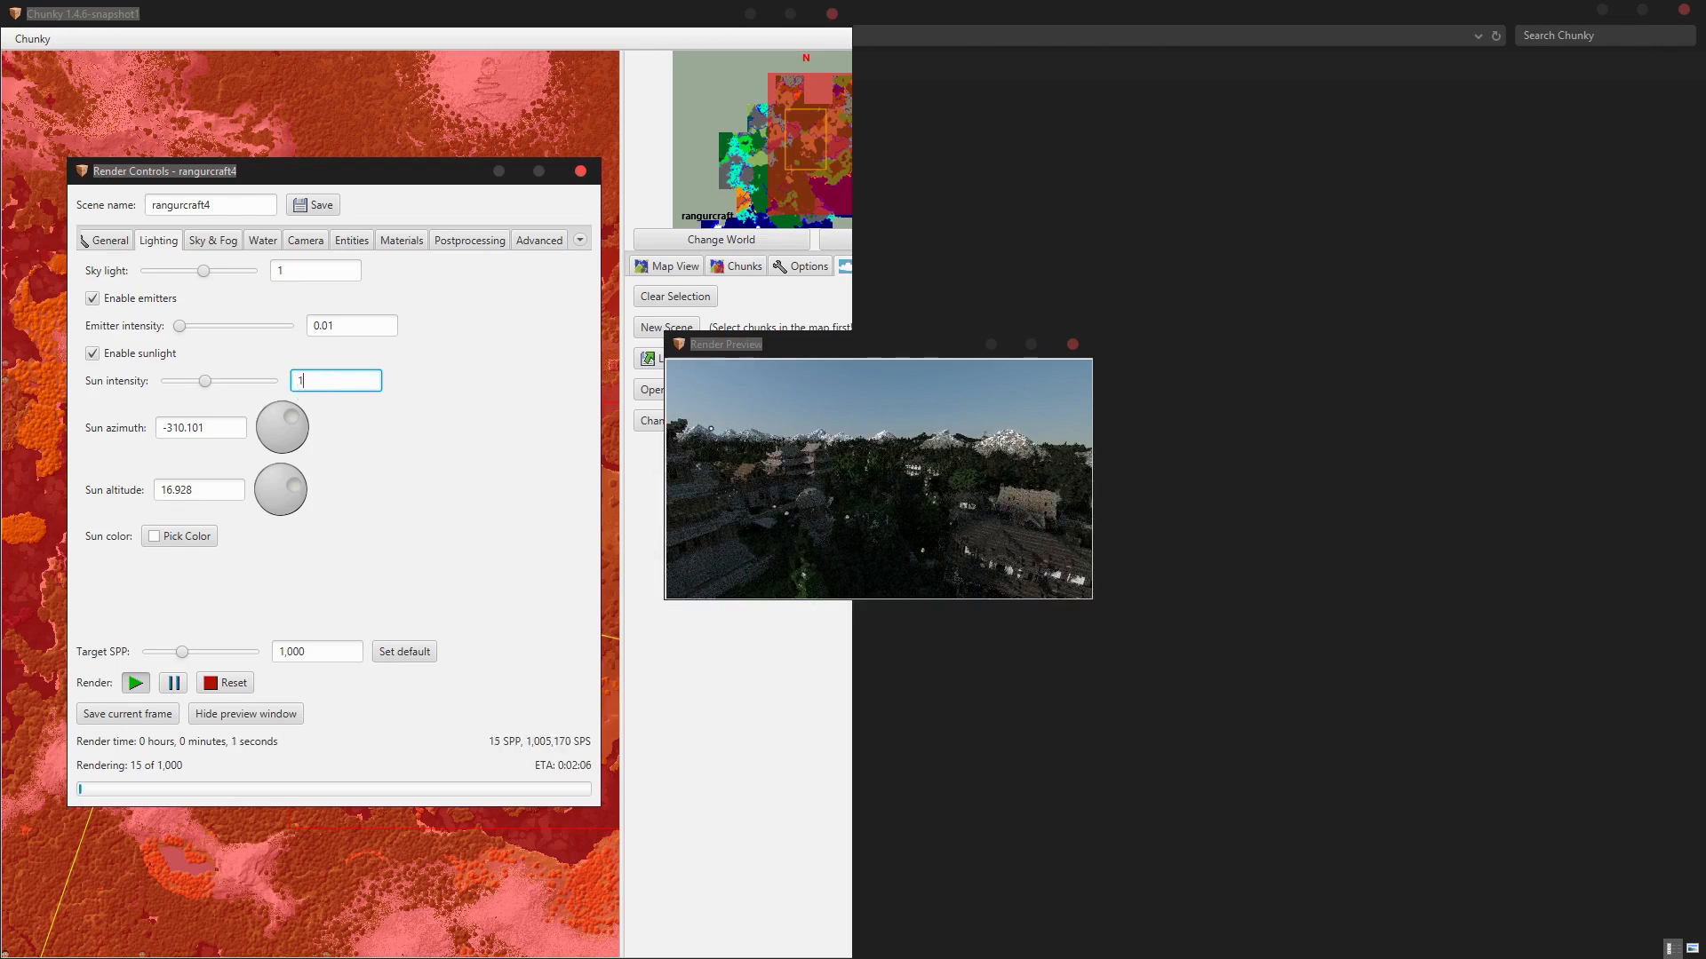
double_click(363, 381)
type("1.25")
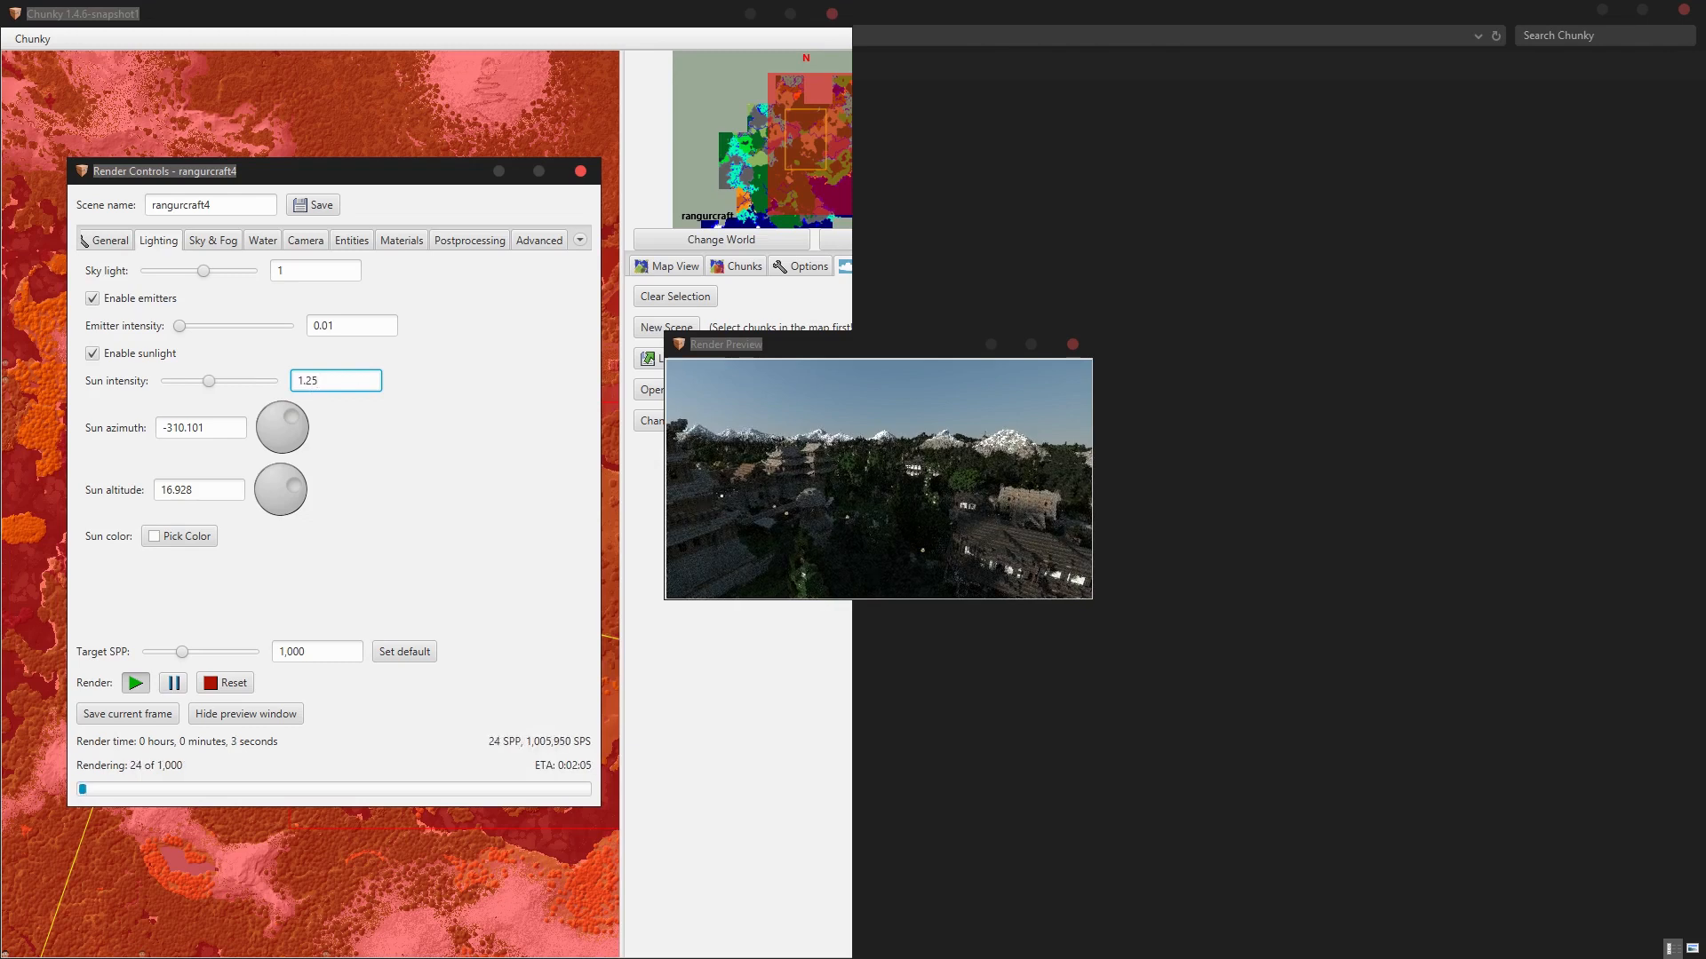
Move the sun to azimuth 0 and turn the camera to face it above the tiered buildings.
left_click_drag(285, 419, 333, 427)
left_click_drag(955, 490, 860, 456)
key("r")
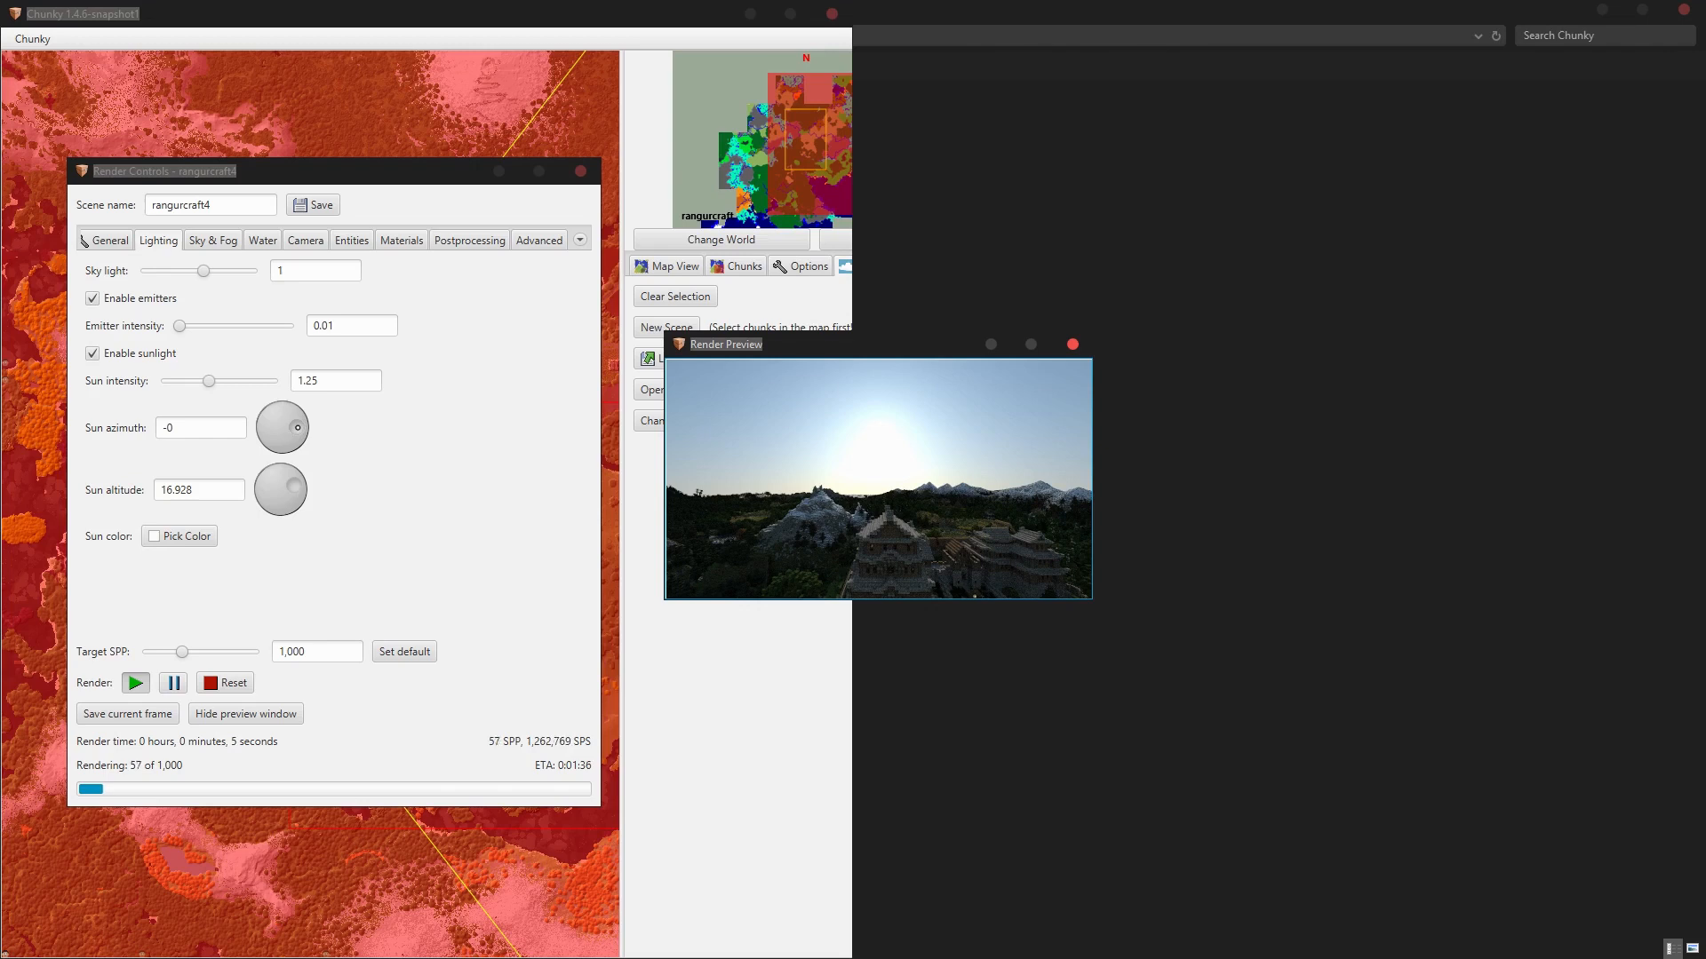
left_click_drag(838, 464, 800, 464)
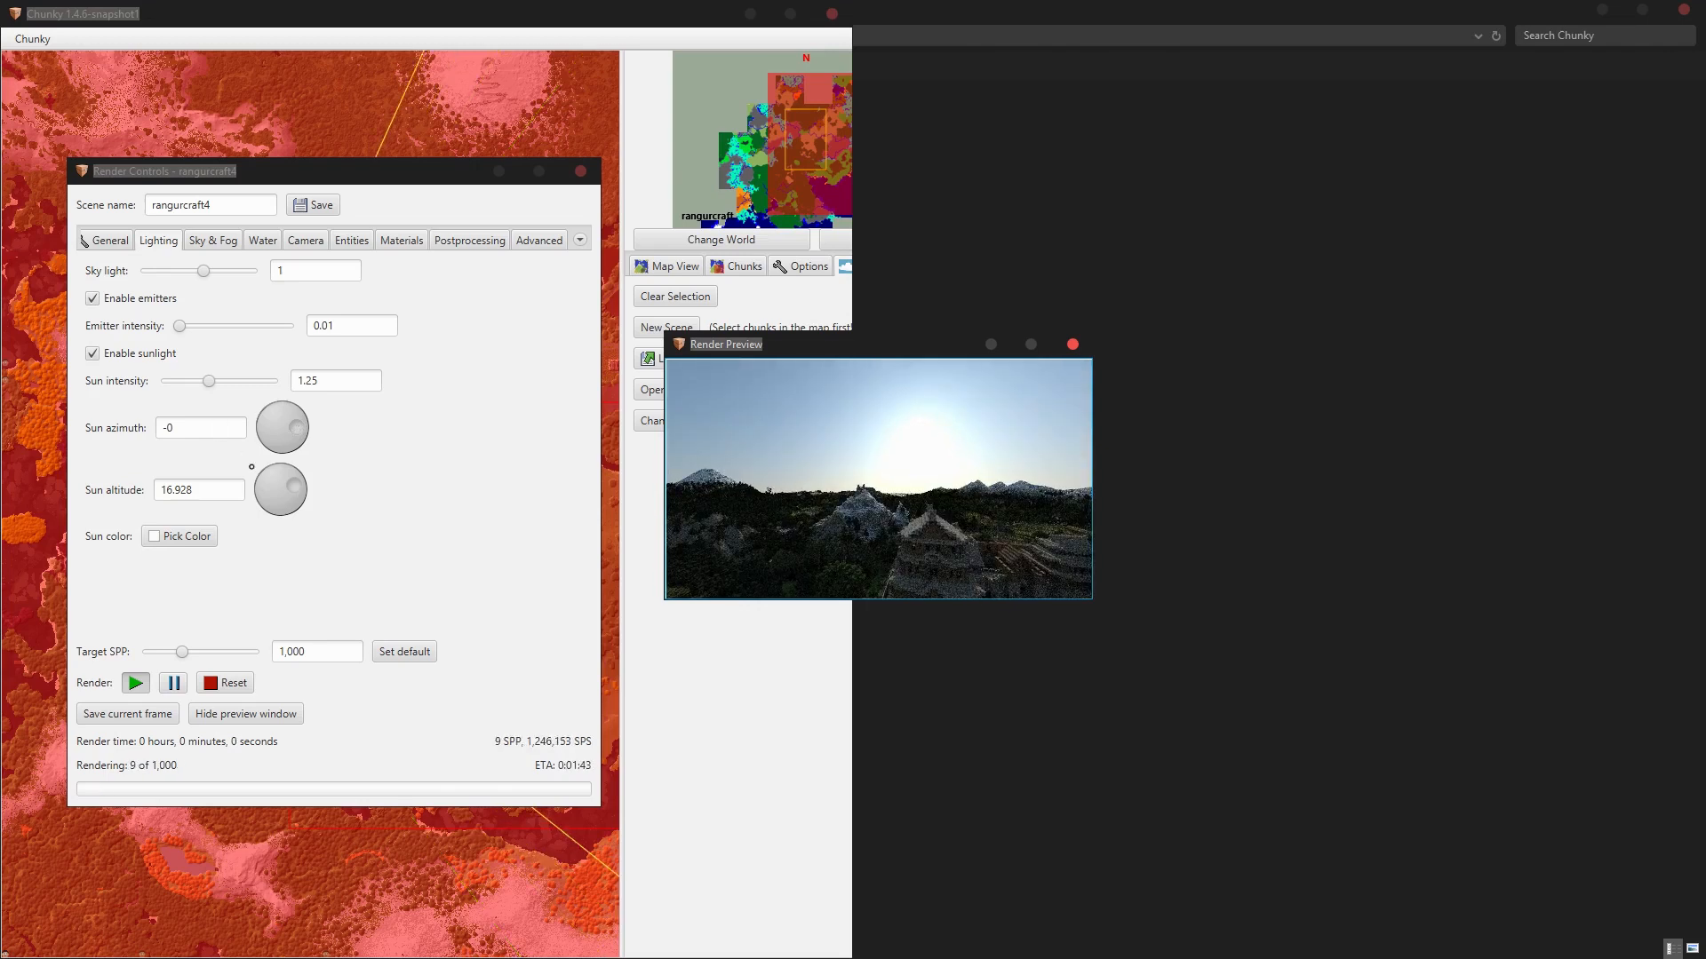
Readjust the sun azimuth to 11.768 and turn the camera toward the tiered building with the forest behind it.
left_click_drag(288, 427, 288, 365)
left_click_drag(864, 483, 694, 464)
left_click_drag(965, 505, 1026, 518)
mouse_move(290, 419)
left_mouse_down()
mouse_move(322, 443)
mouse_move(260, 400)
mouse_move(301, 423)
left_mouse_up()
left_click_drag(940, 418, 980, 444)
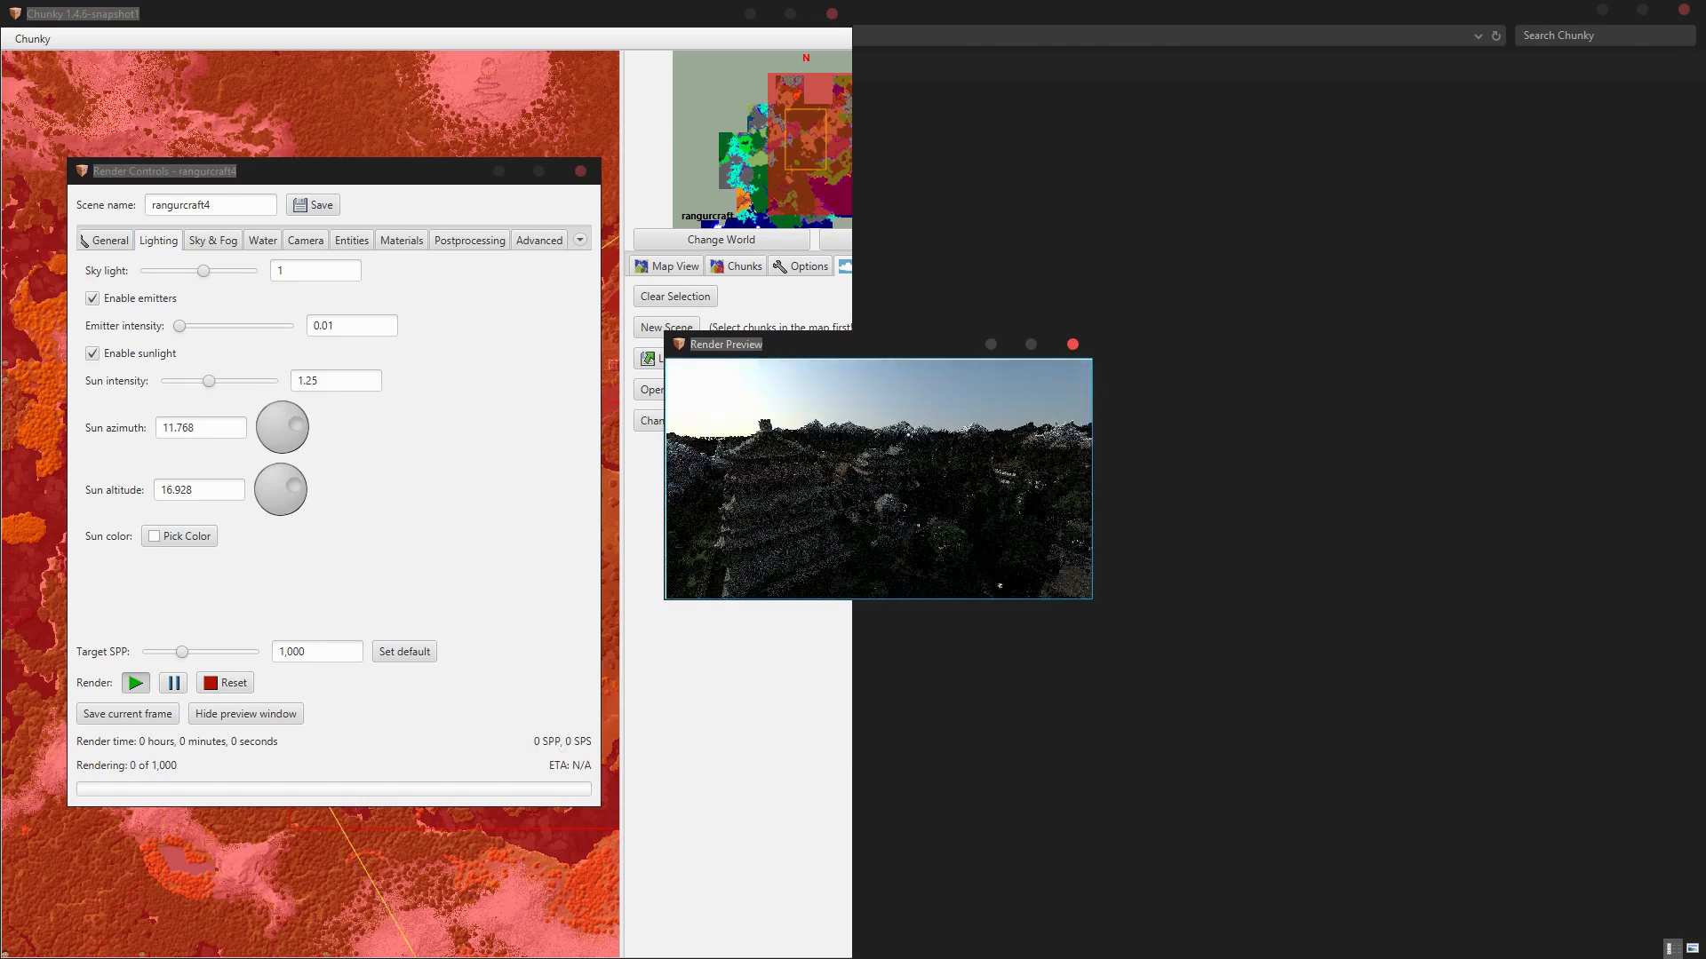
Reposition the sun to azimuth 112.62 and altitude 27.699 with the camera facing it over the mountains.
left_click_drag(296, 431, 247, 451)
left_click_drag(844, 495, 628, 453)
mouse_move(302, 475)
left_mouse_down()
mouse_move(298, 511)
mouse_move(310, 478)
left_mouse_up()
mouse_move(893, 494)
left_mouse_down()
mouse_move(942, 488)
mouse_move(890, 486)
left_mouse_up()
mouse_move(288, 480)
left_mouse_down()
mouse_move(299, 497)
mouse_move(273, 475)
mouse_move(306, 494)
mouse_move(313, 476)
left_mouse_up()
Set the sun color to orange #FFB64E and save the color.
left_click(182, 536)
left_click_drag(203, 596, 192, 593)
left_click_drag(301, 659, 307, 633)
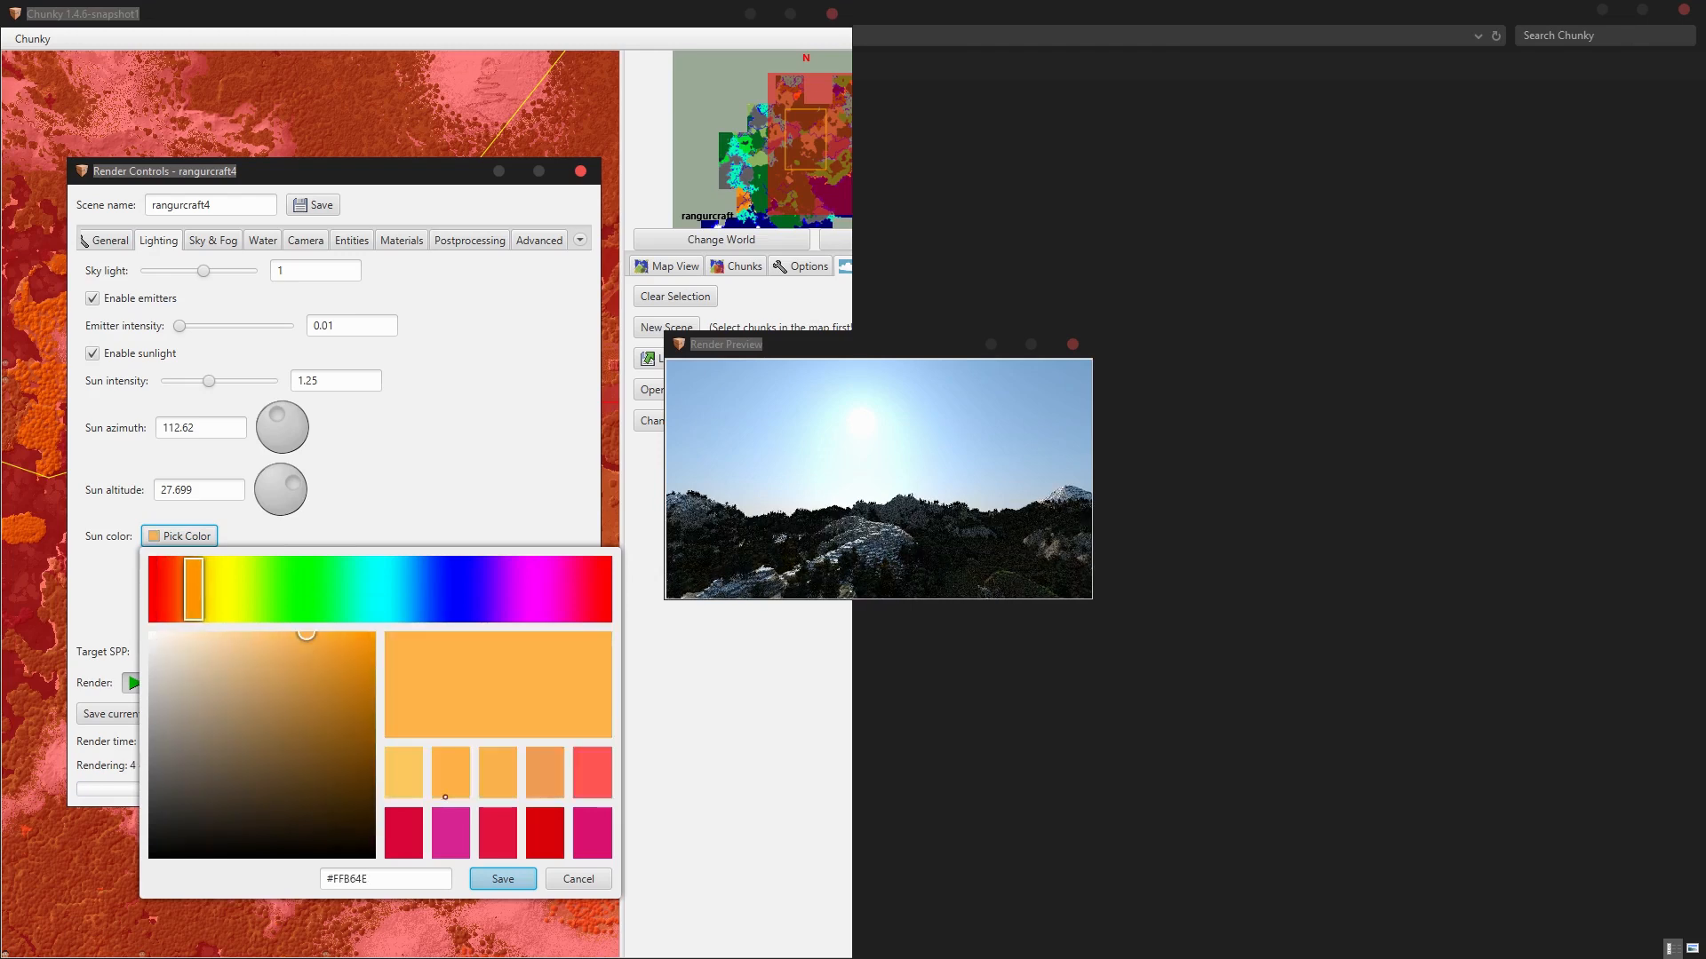
left_click(503, 879)
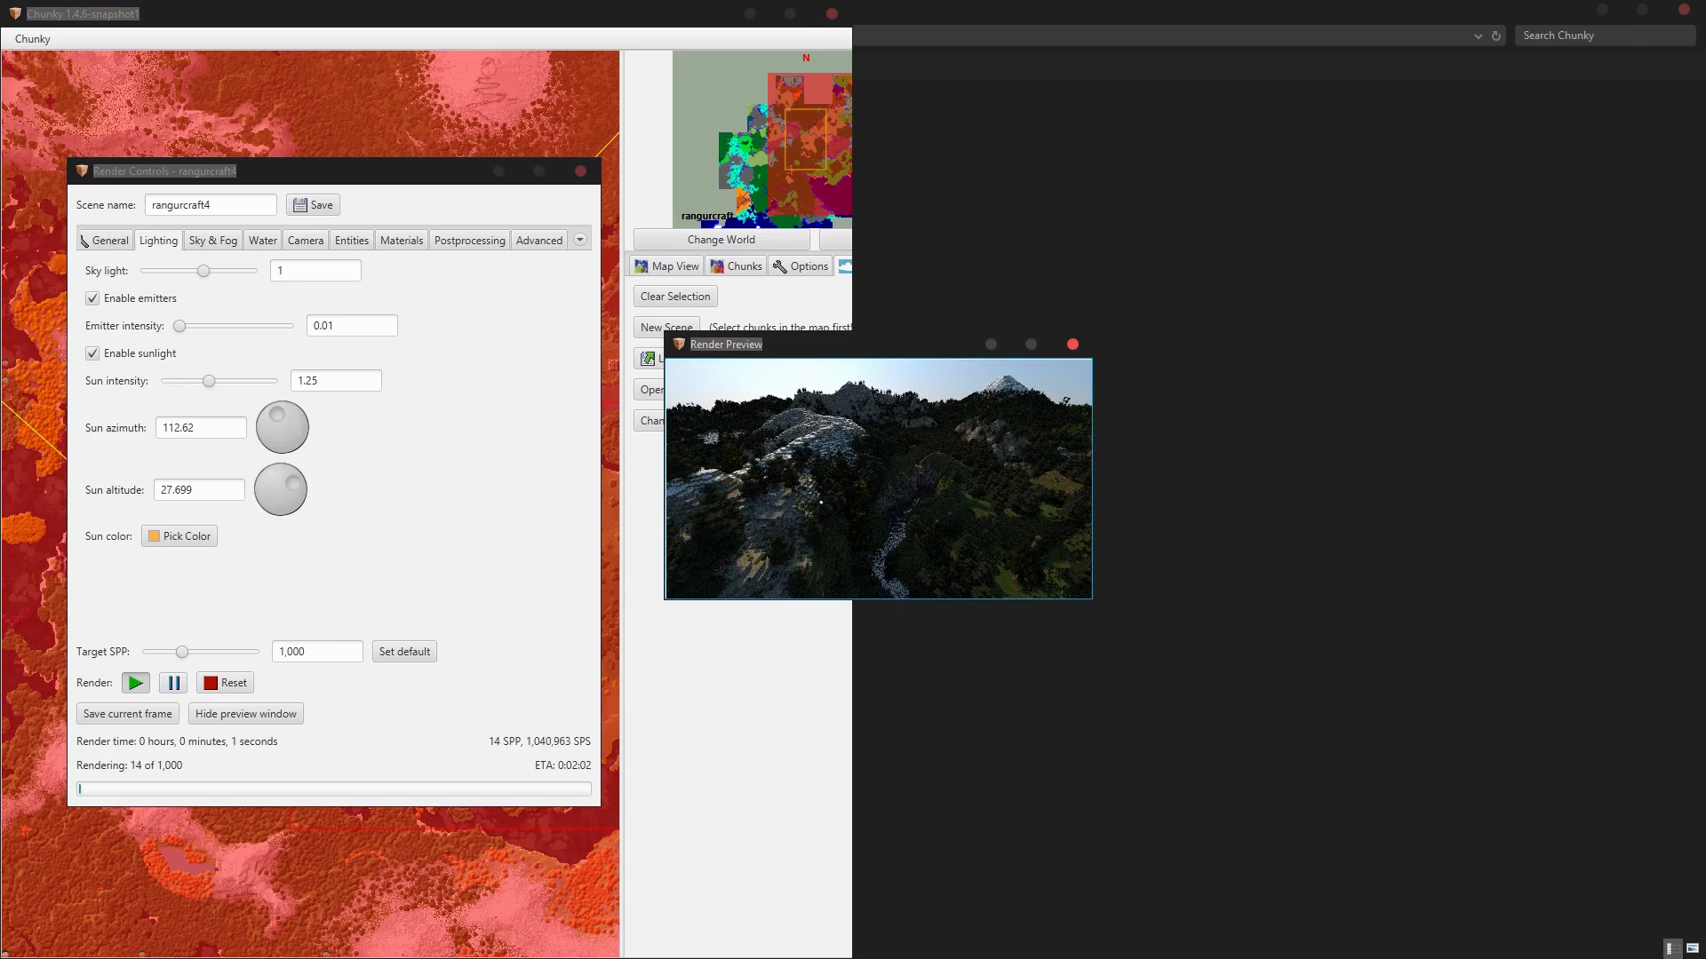
Lower the sun altitude to 7.306 and bring the camera close to the sunlit side of the tiered building.
left_click_drag(821, 503, 396, 501)
left_click_drag(277, 474, 315, 486)
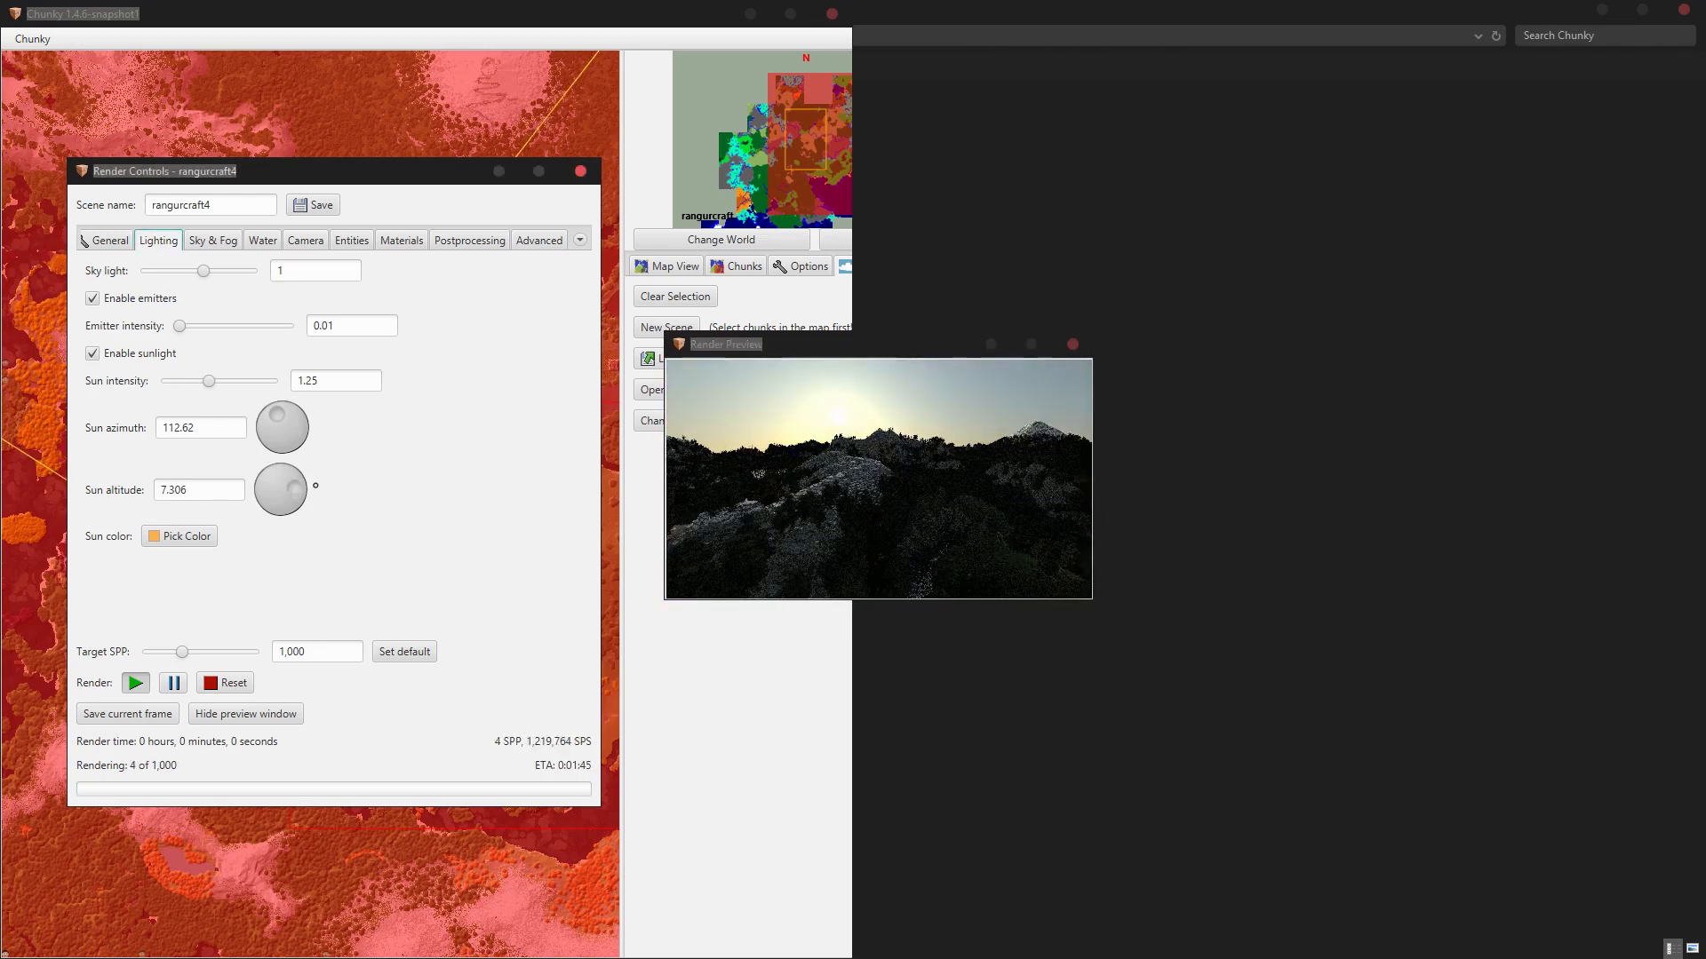
left_click_drag(940, 495, 1172, 469)
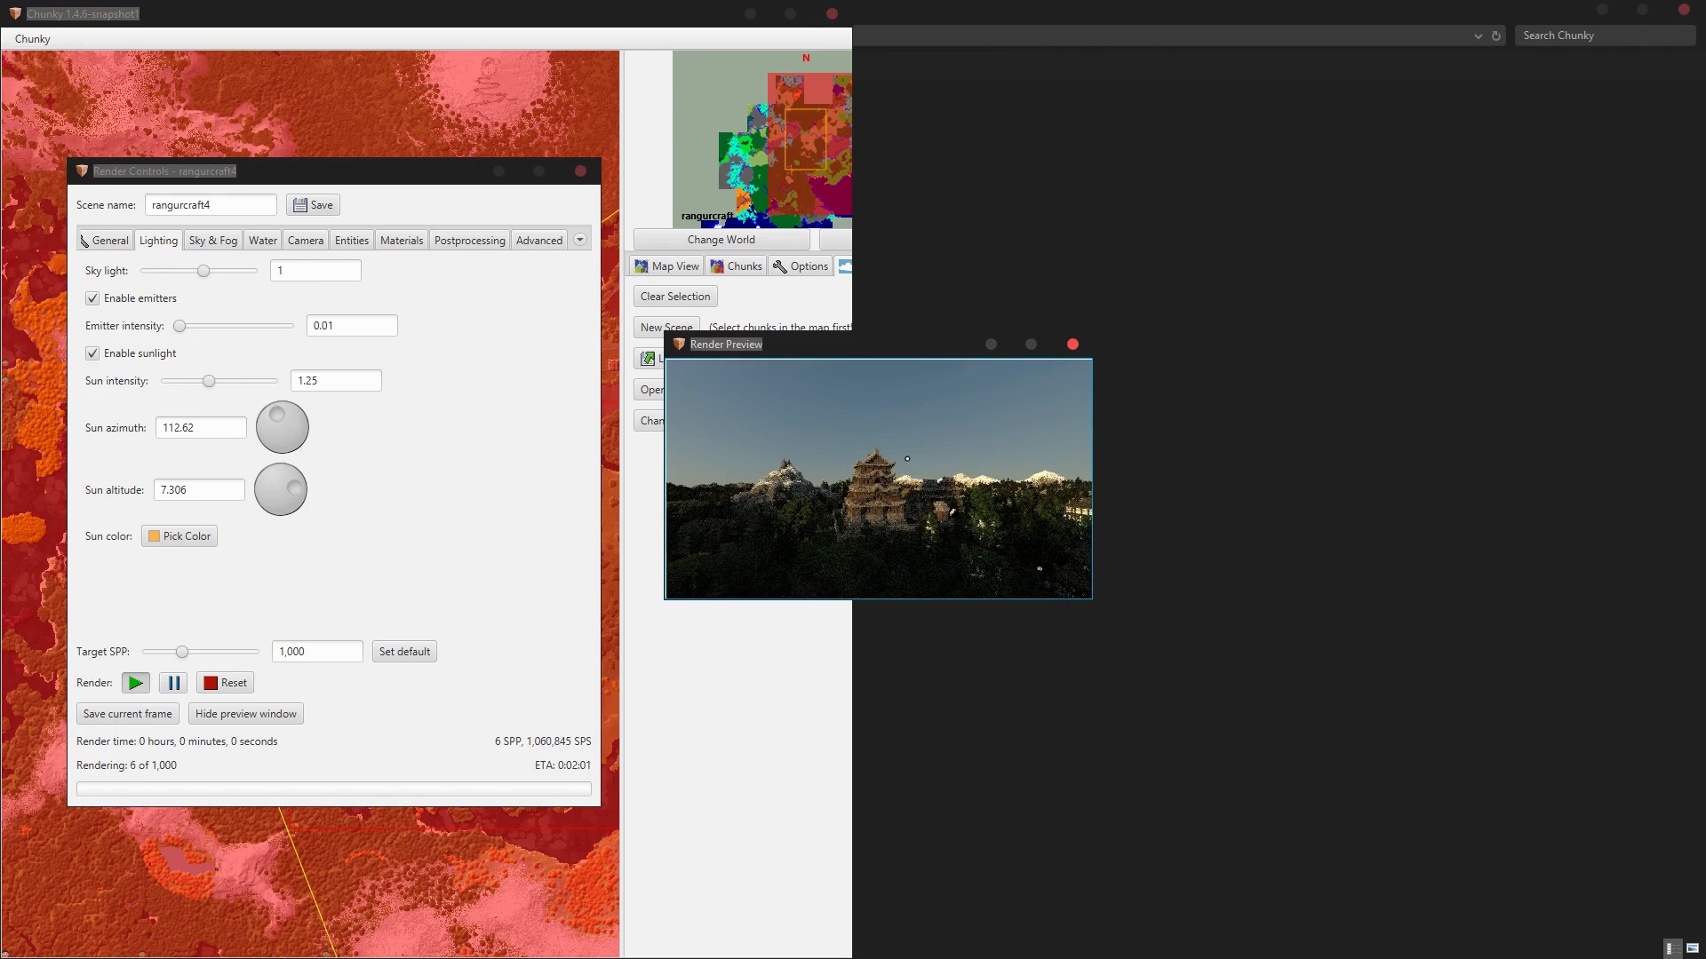
key("w")
key("w")
key("w")
key("w")
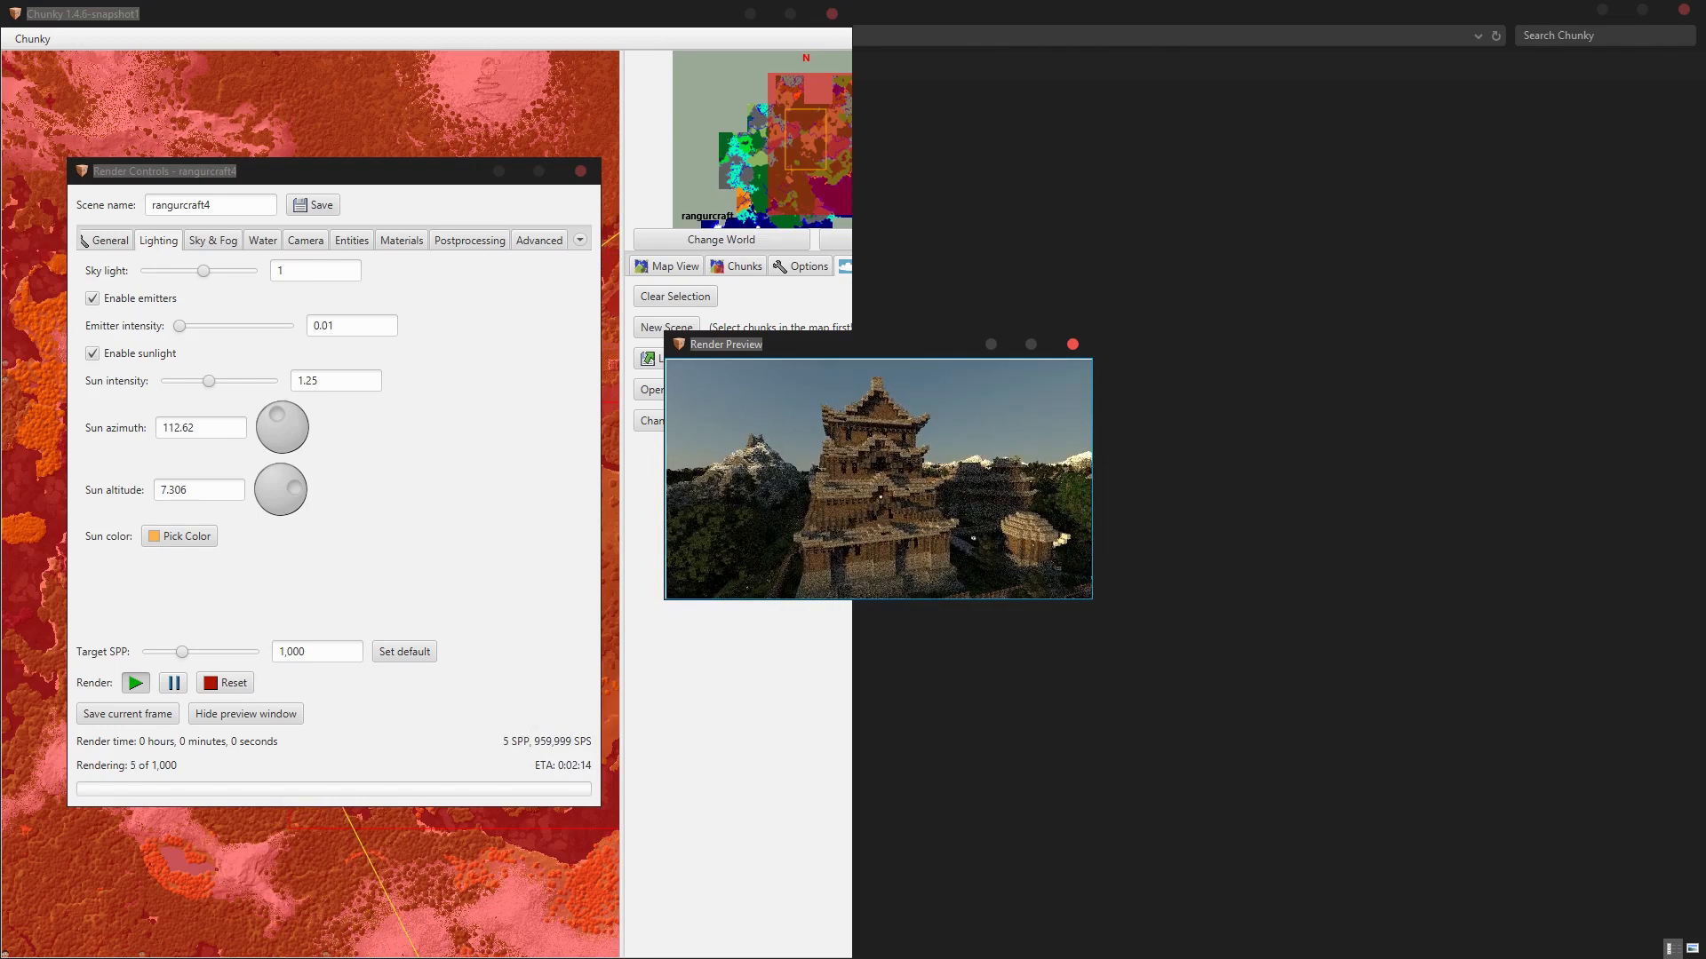
Try white #FFFFFF as the sun color, then pick and save a light yellow-orange.
left_click(180, 536)
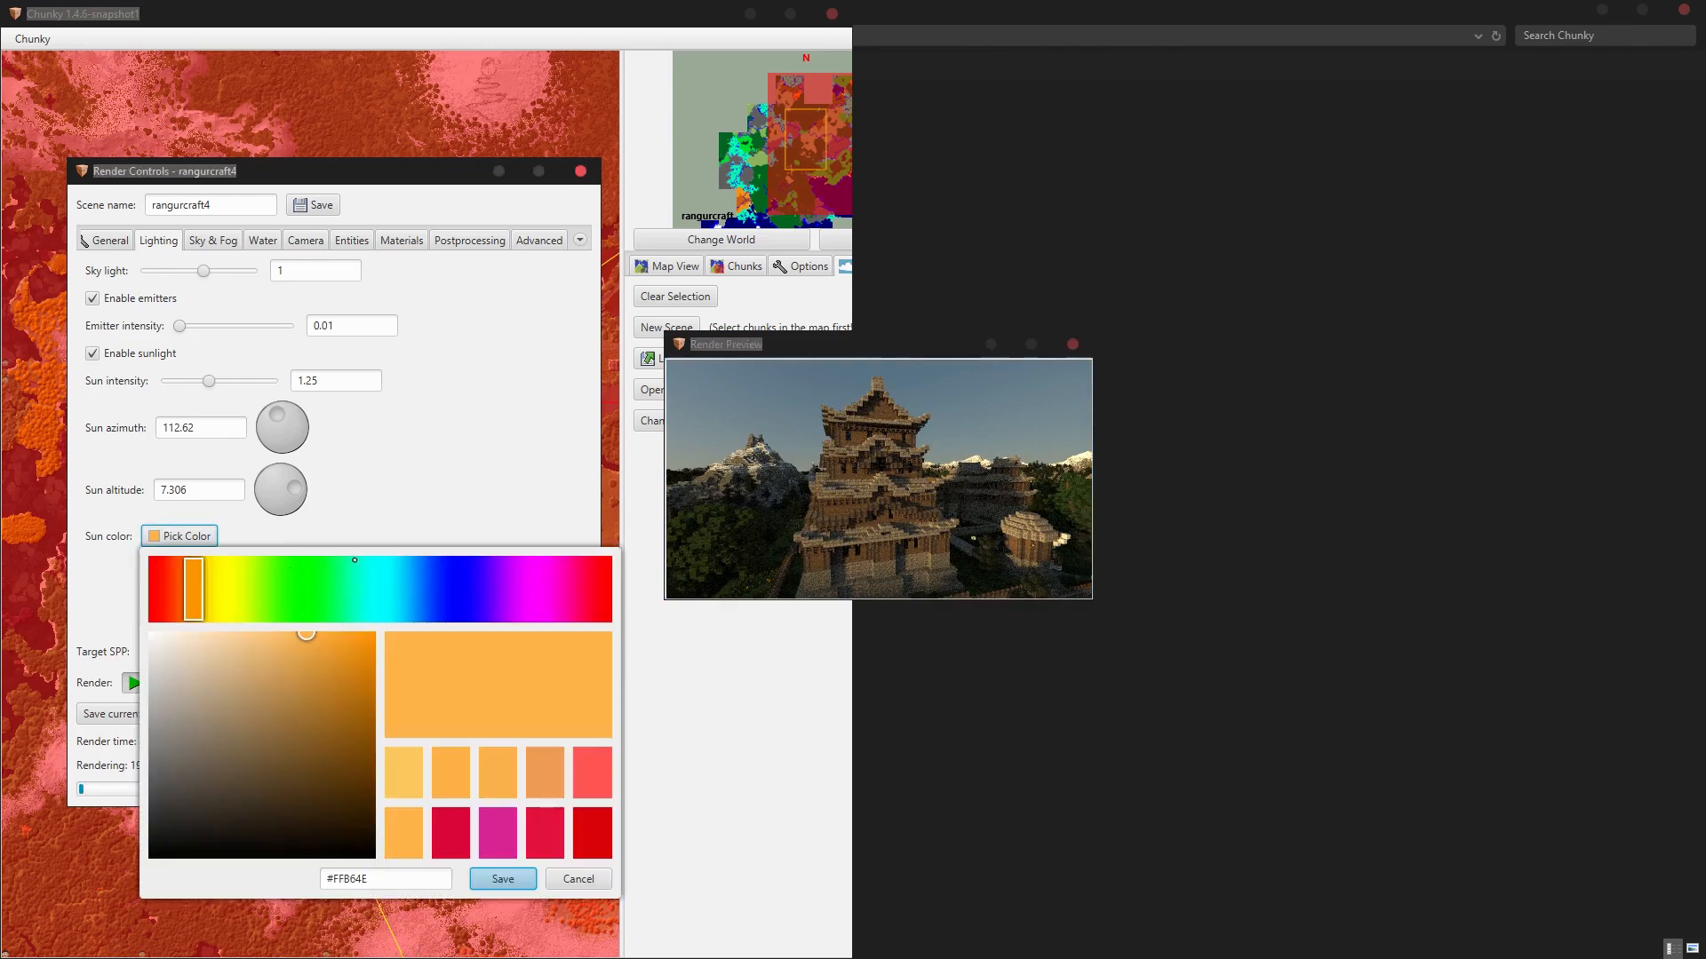
left_click_drag(291, 673, 152, 634)
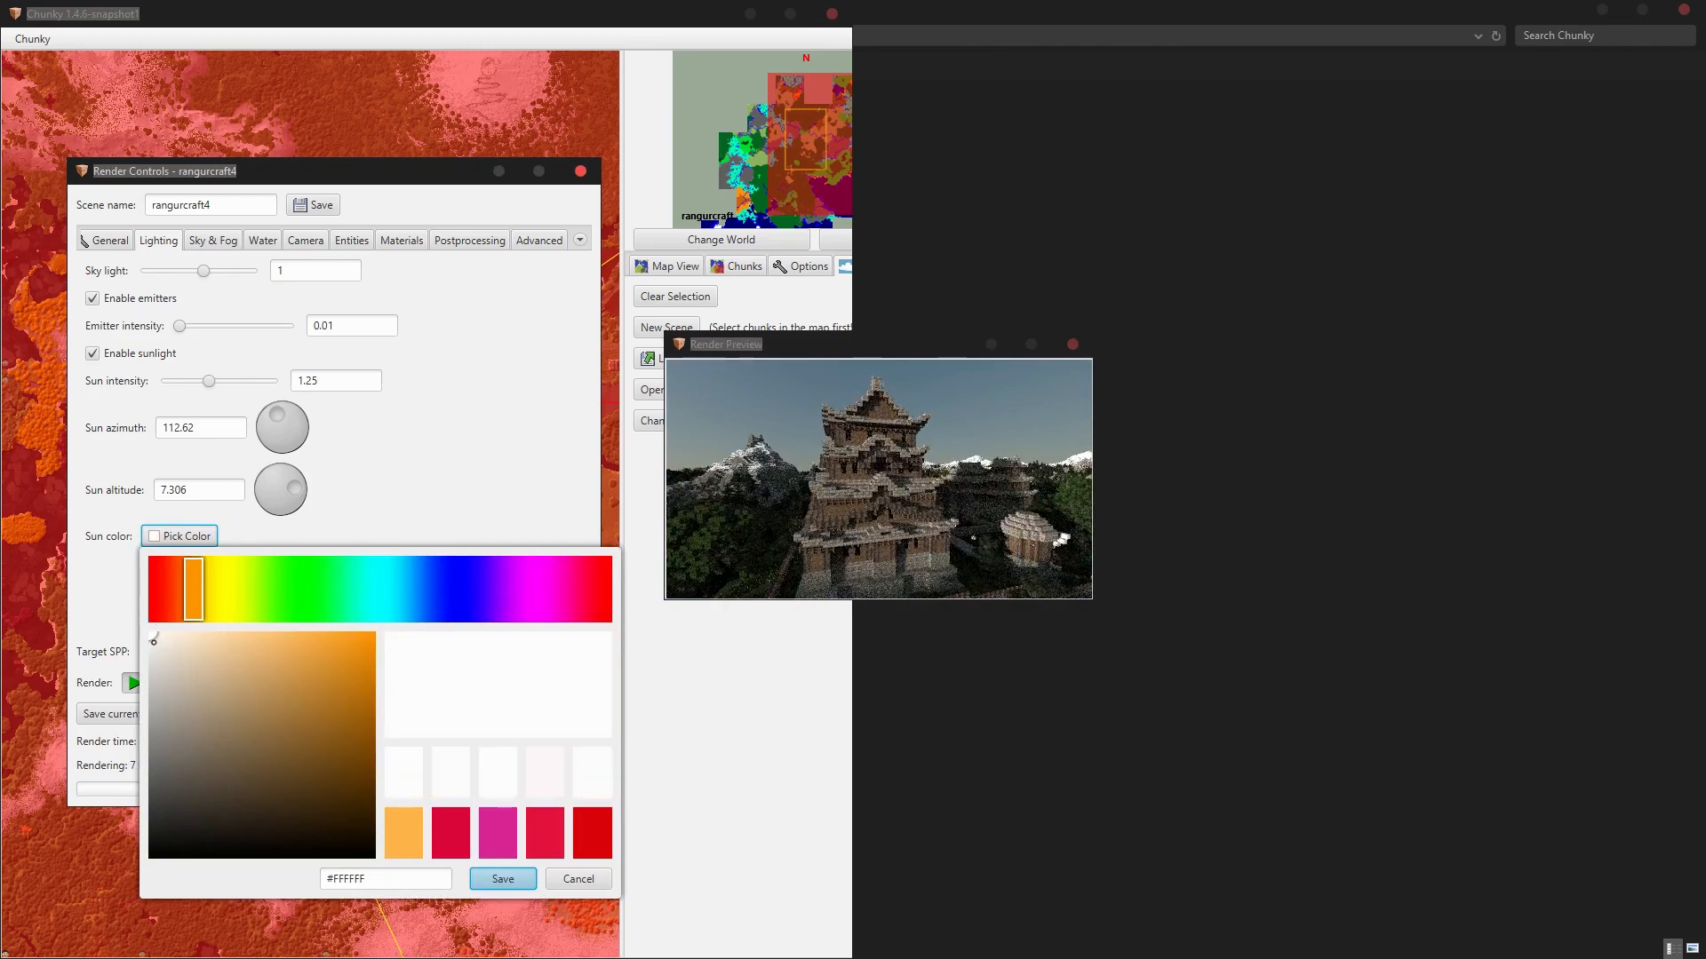
left_click_drag(265, 639, 241, 576)
left_click_drag(196, 580, 198, 573)
left_click_drag(322, 649, 283, 619)
left_click(535, 887)
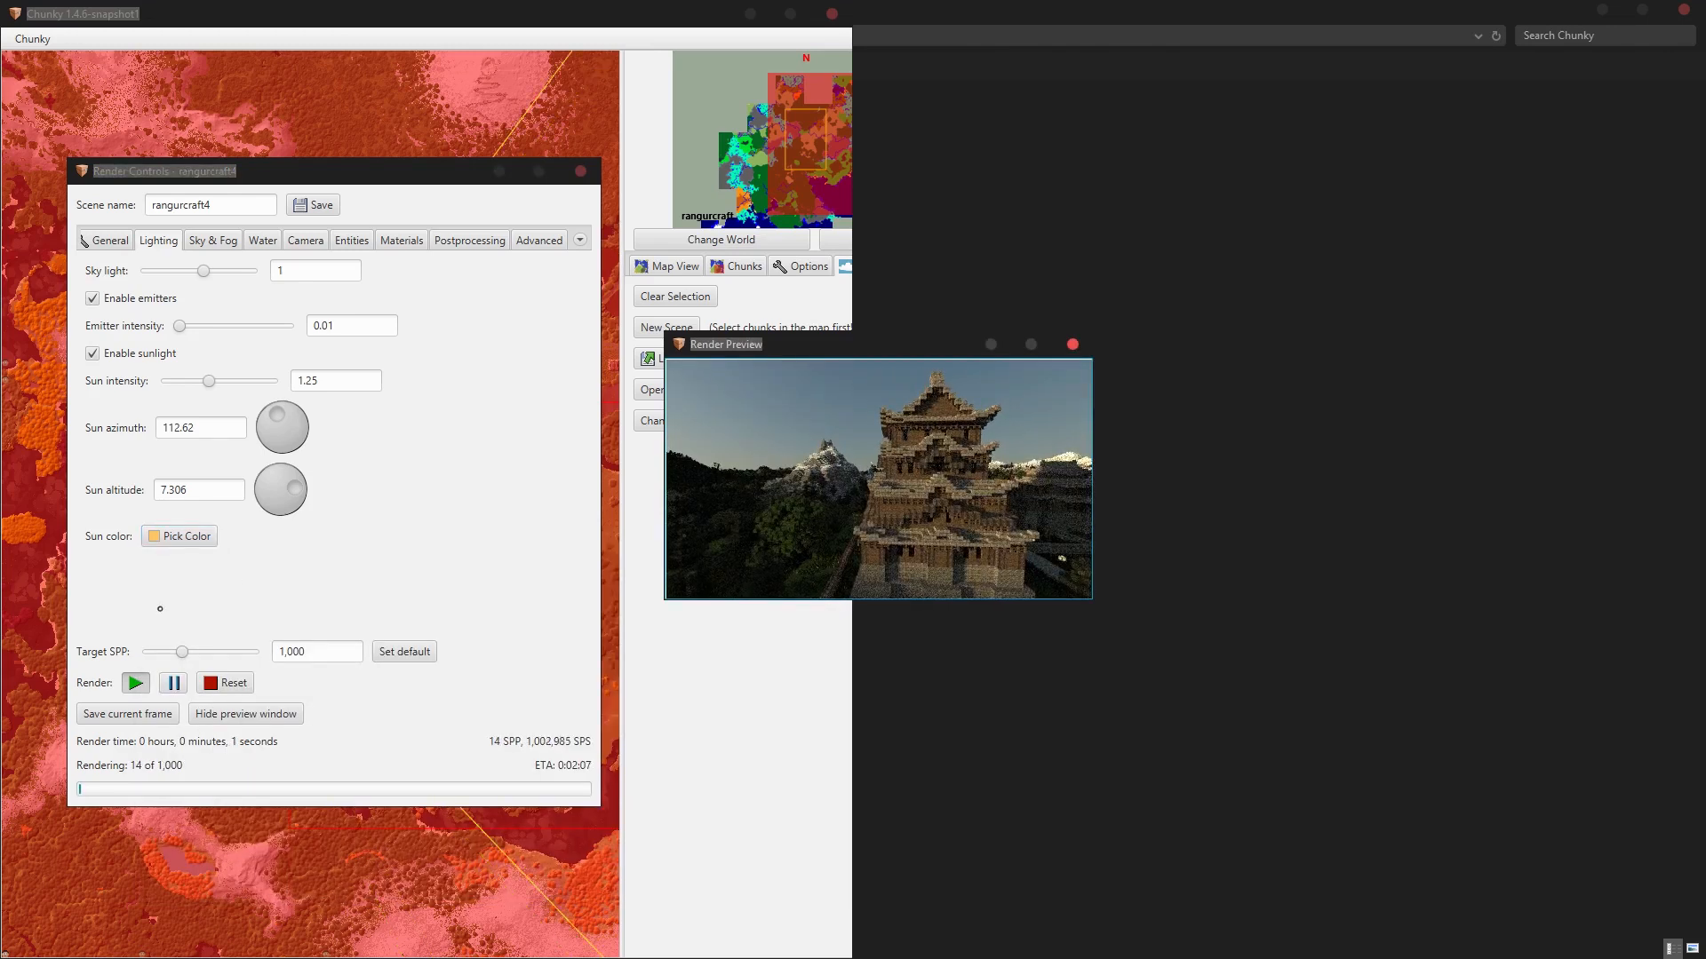
Examine the warm sunlight on the tiered building from farther back, with the forest and snowy mountains in view.
mouse_move(906, 473)
left_mouse_down()
mouse_move(967, 487)
mouse_move(932, 486)
left_mouse_up()
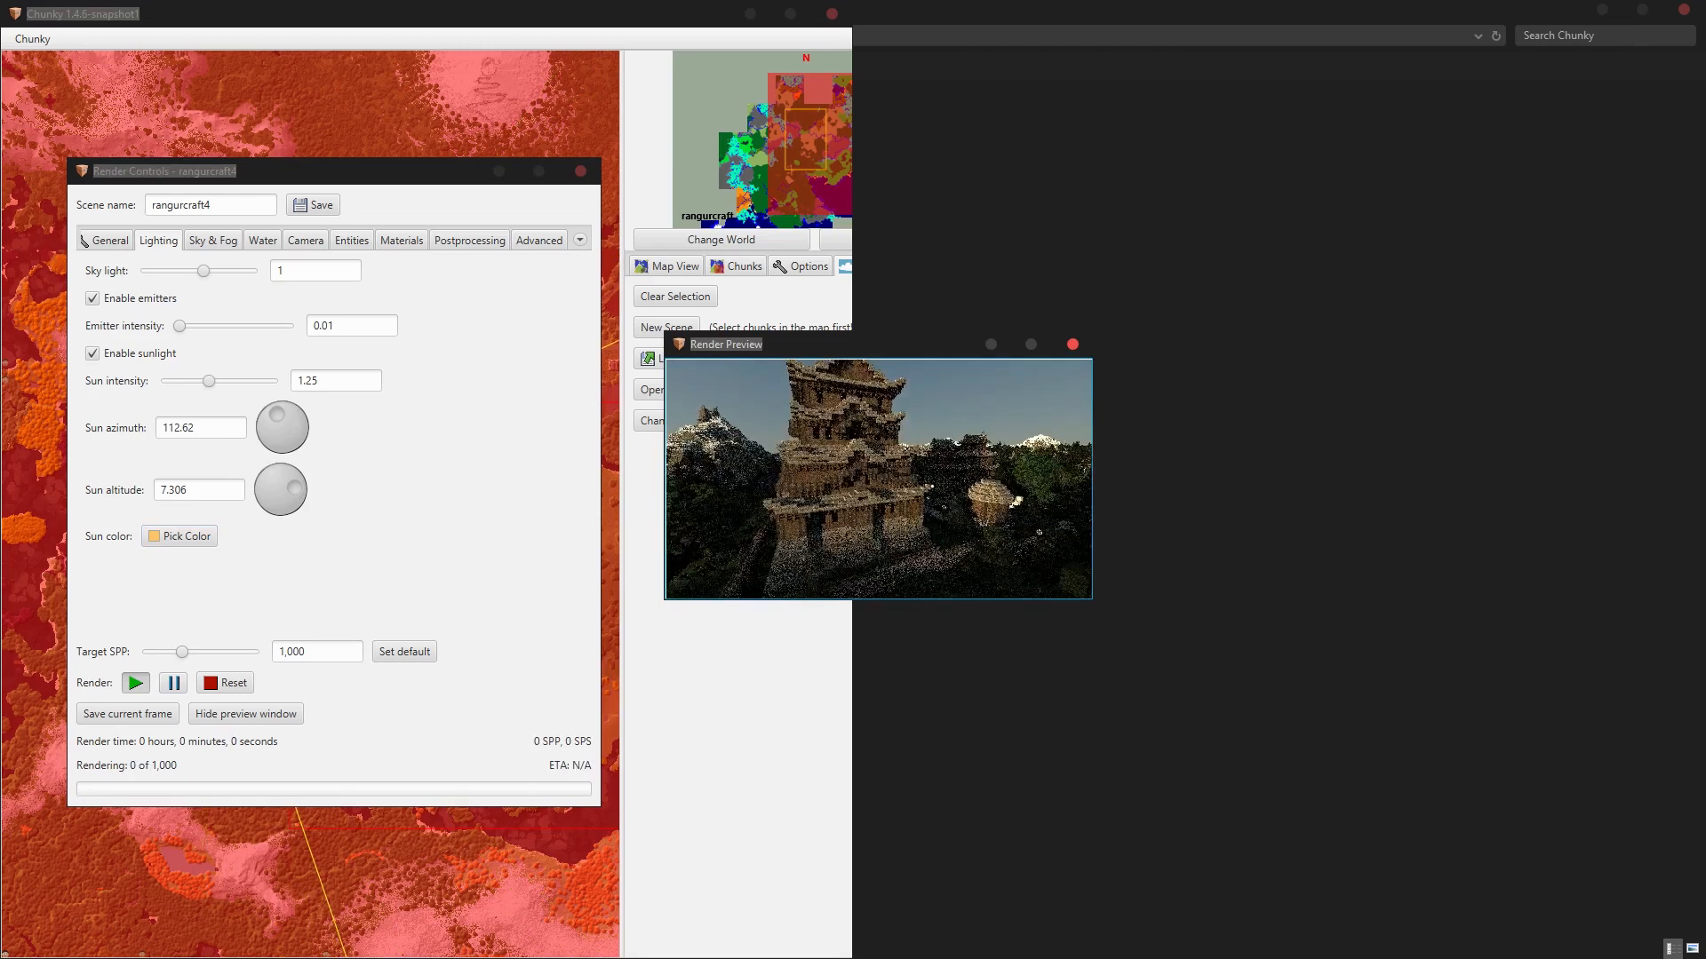
key("s")
key("s")
key("s")
key("s")
key("r")
key("s")
key("s")
key("s")
key("s")
key("s")
key("s")
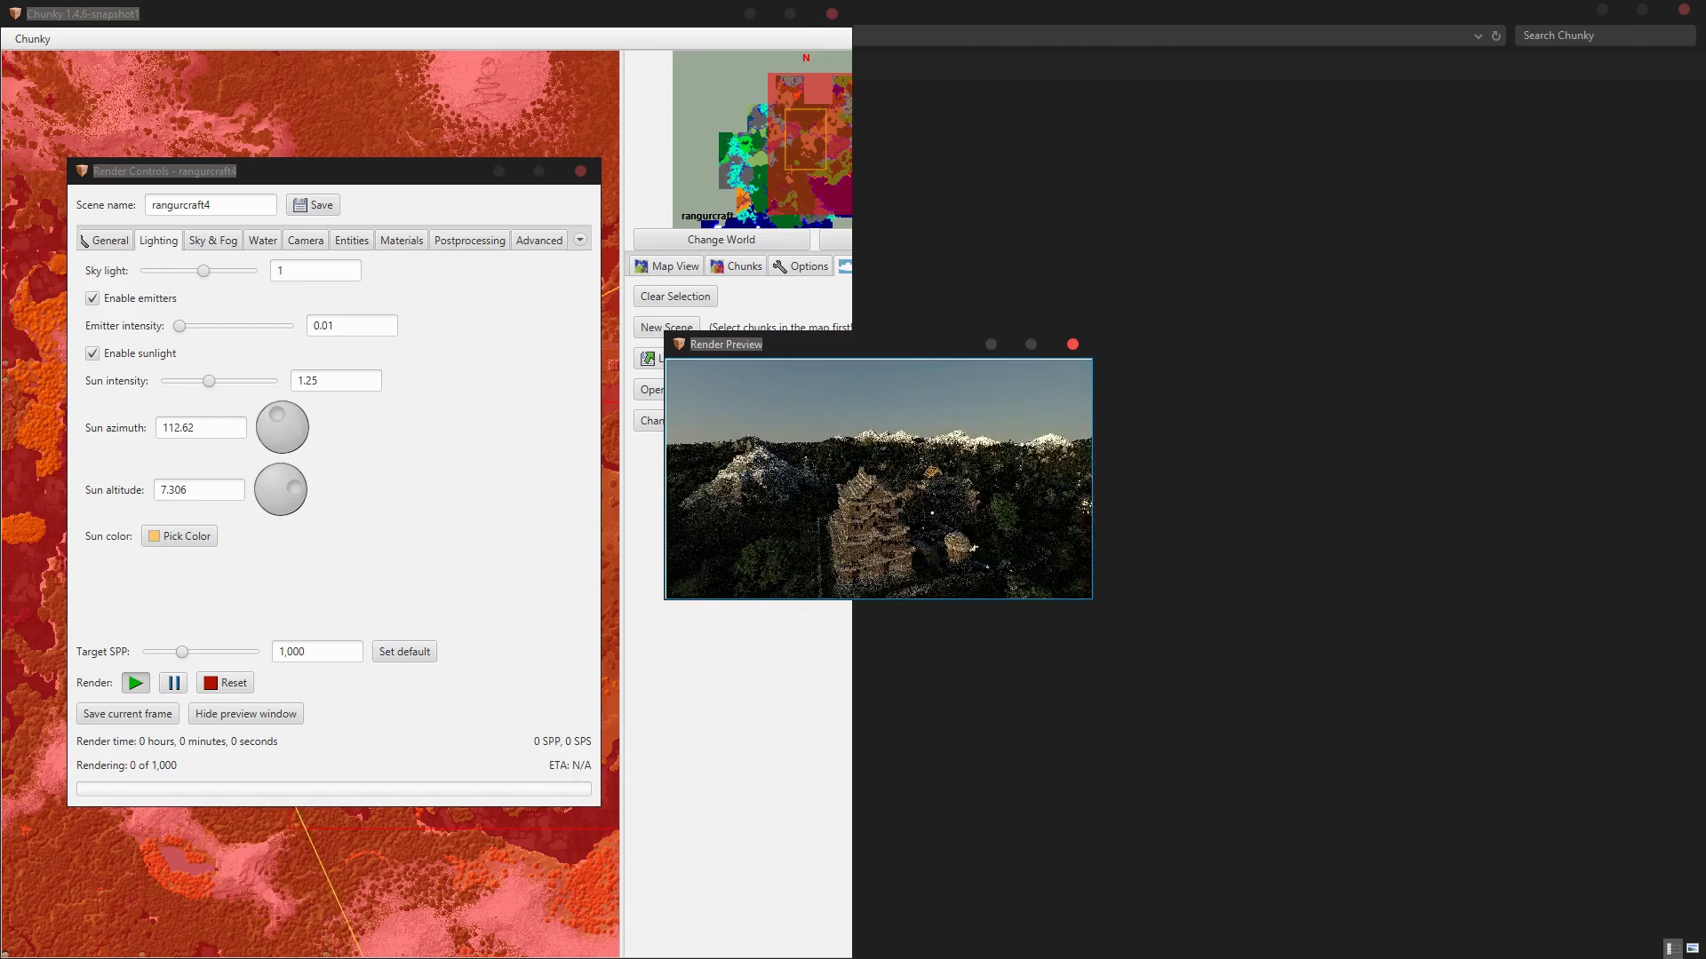
key("Down")
key("Up")
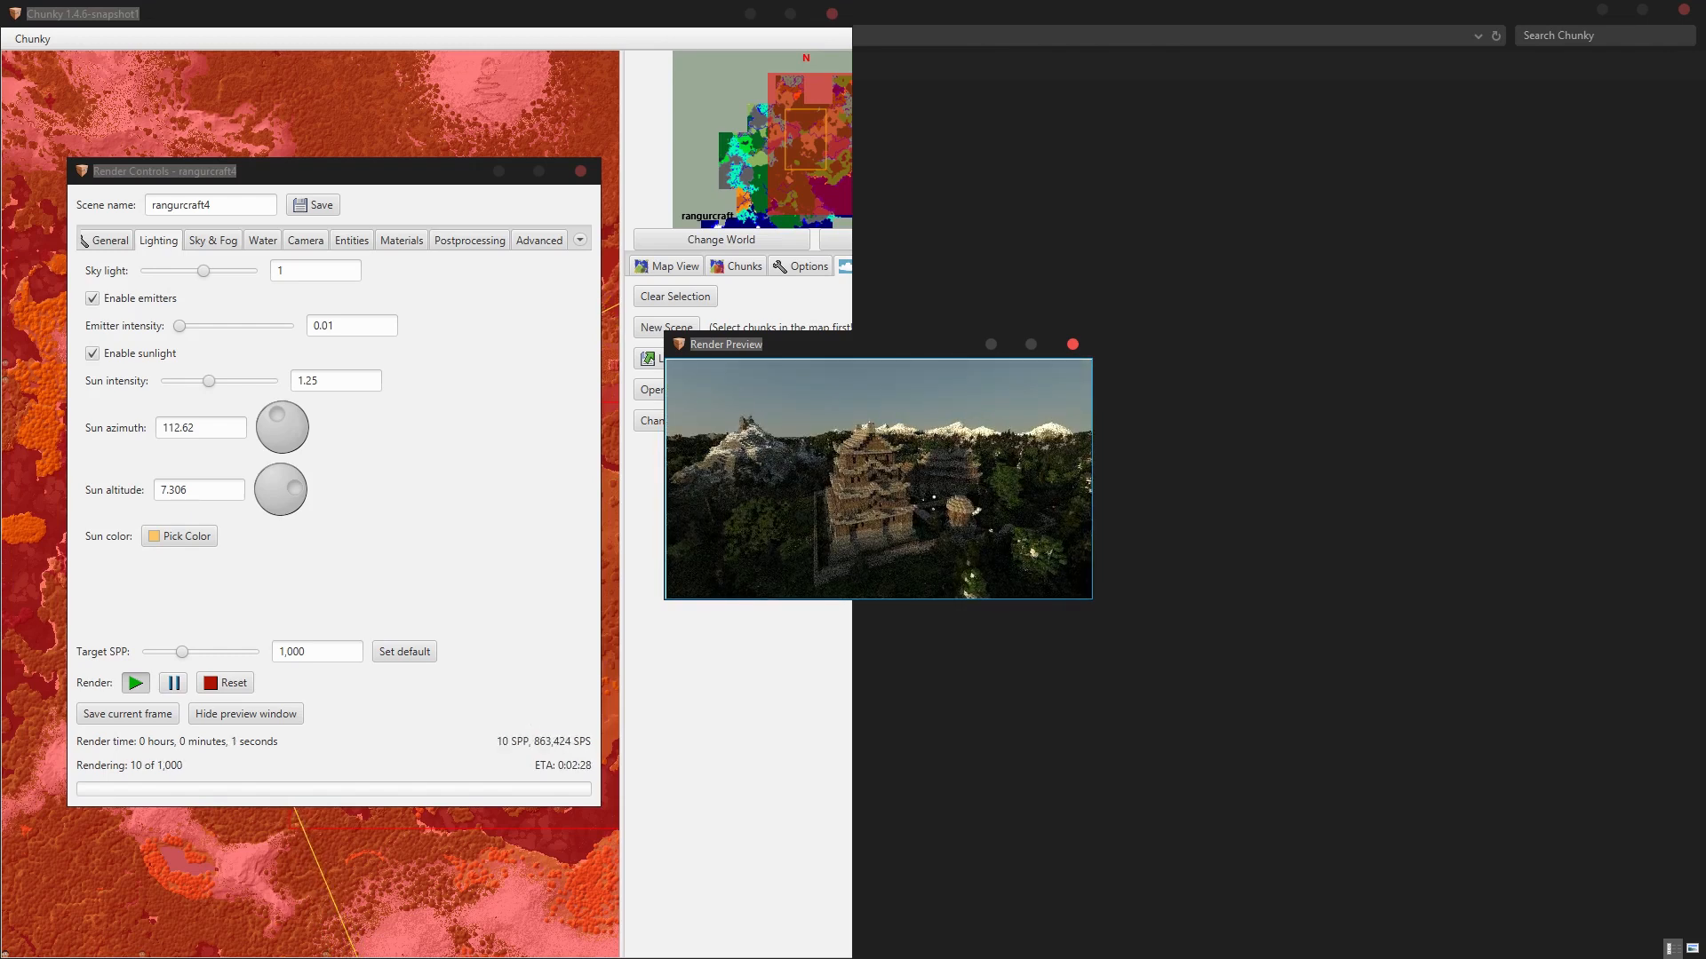
key("a")
key("s")
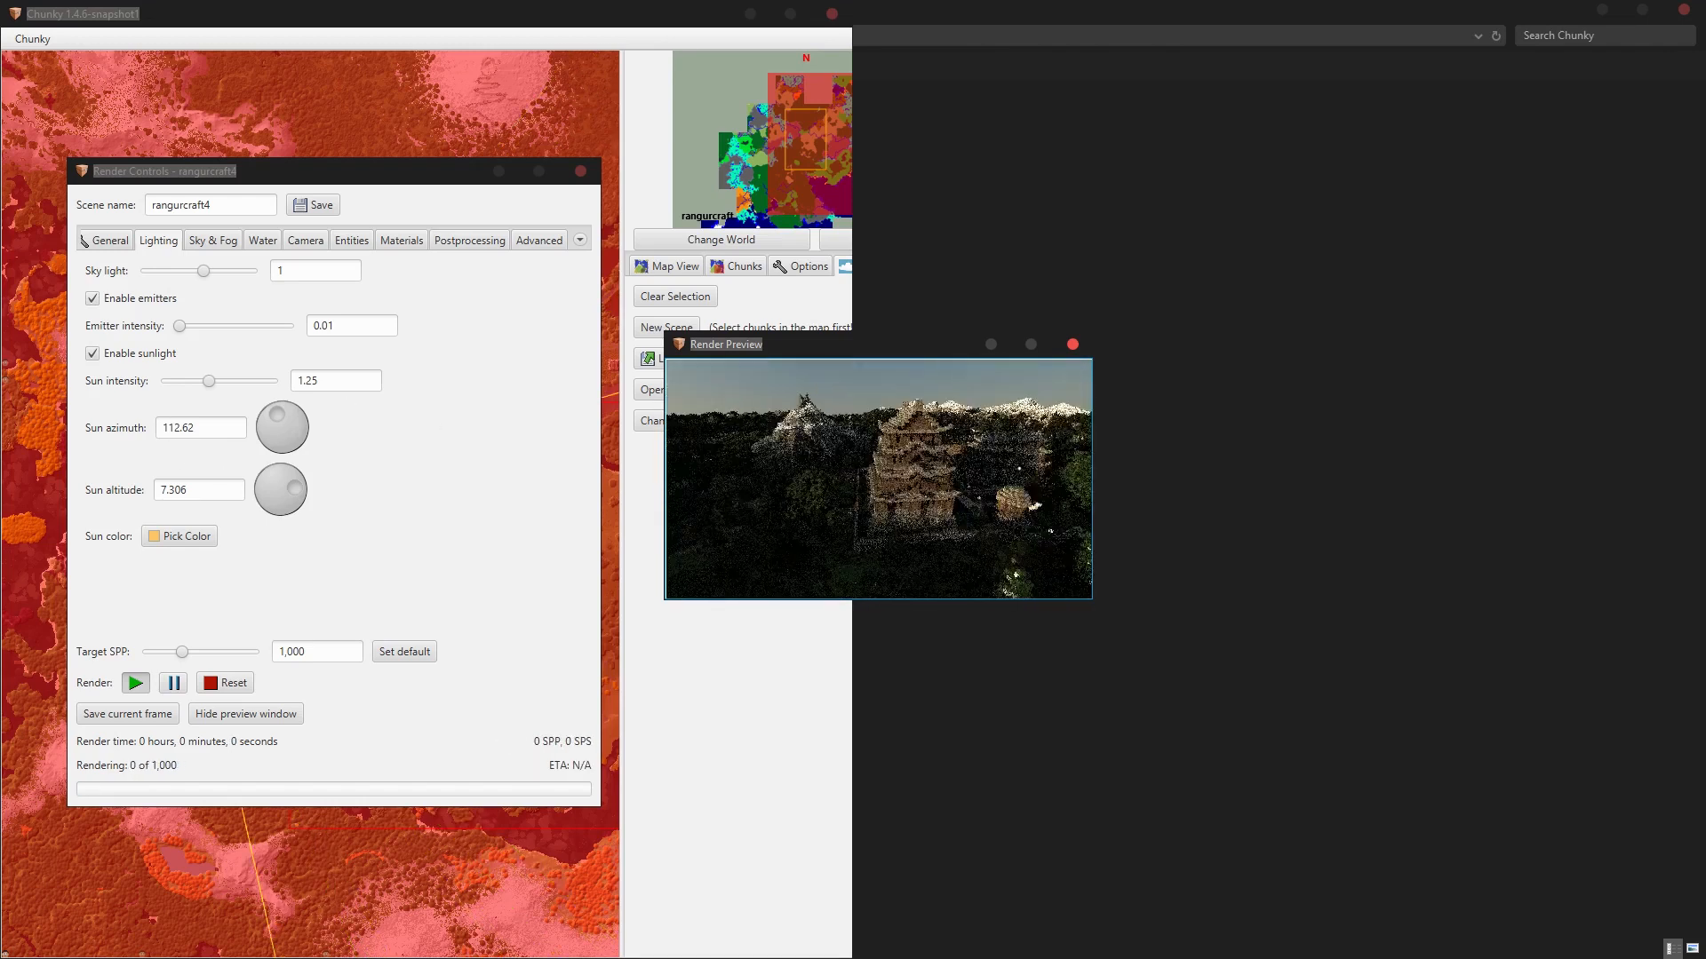
key("d")
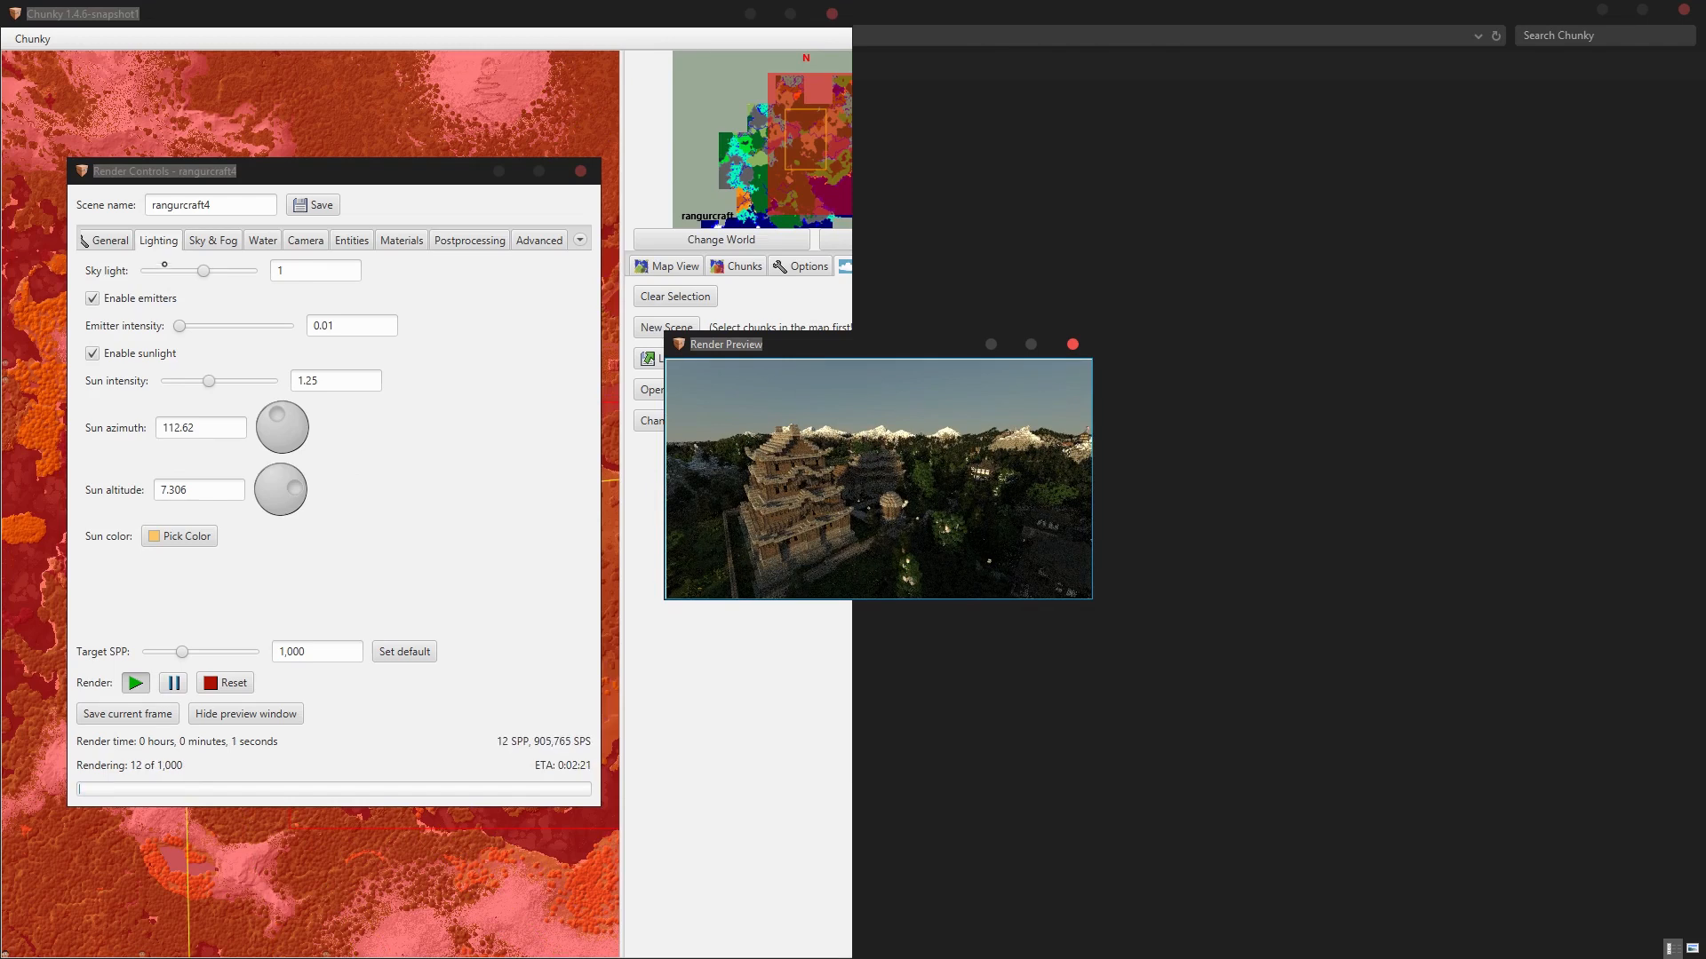
Set the fog density to .03.
left_click(229, 241)
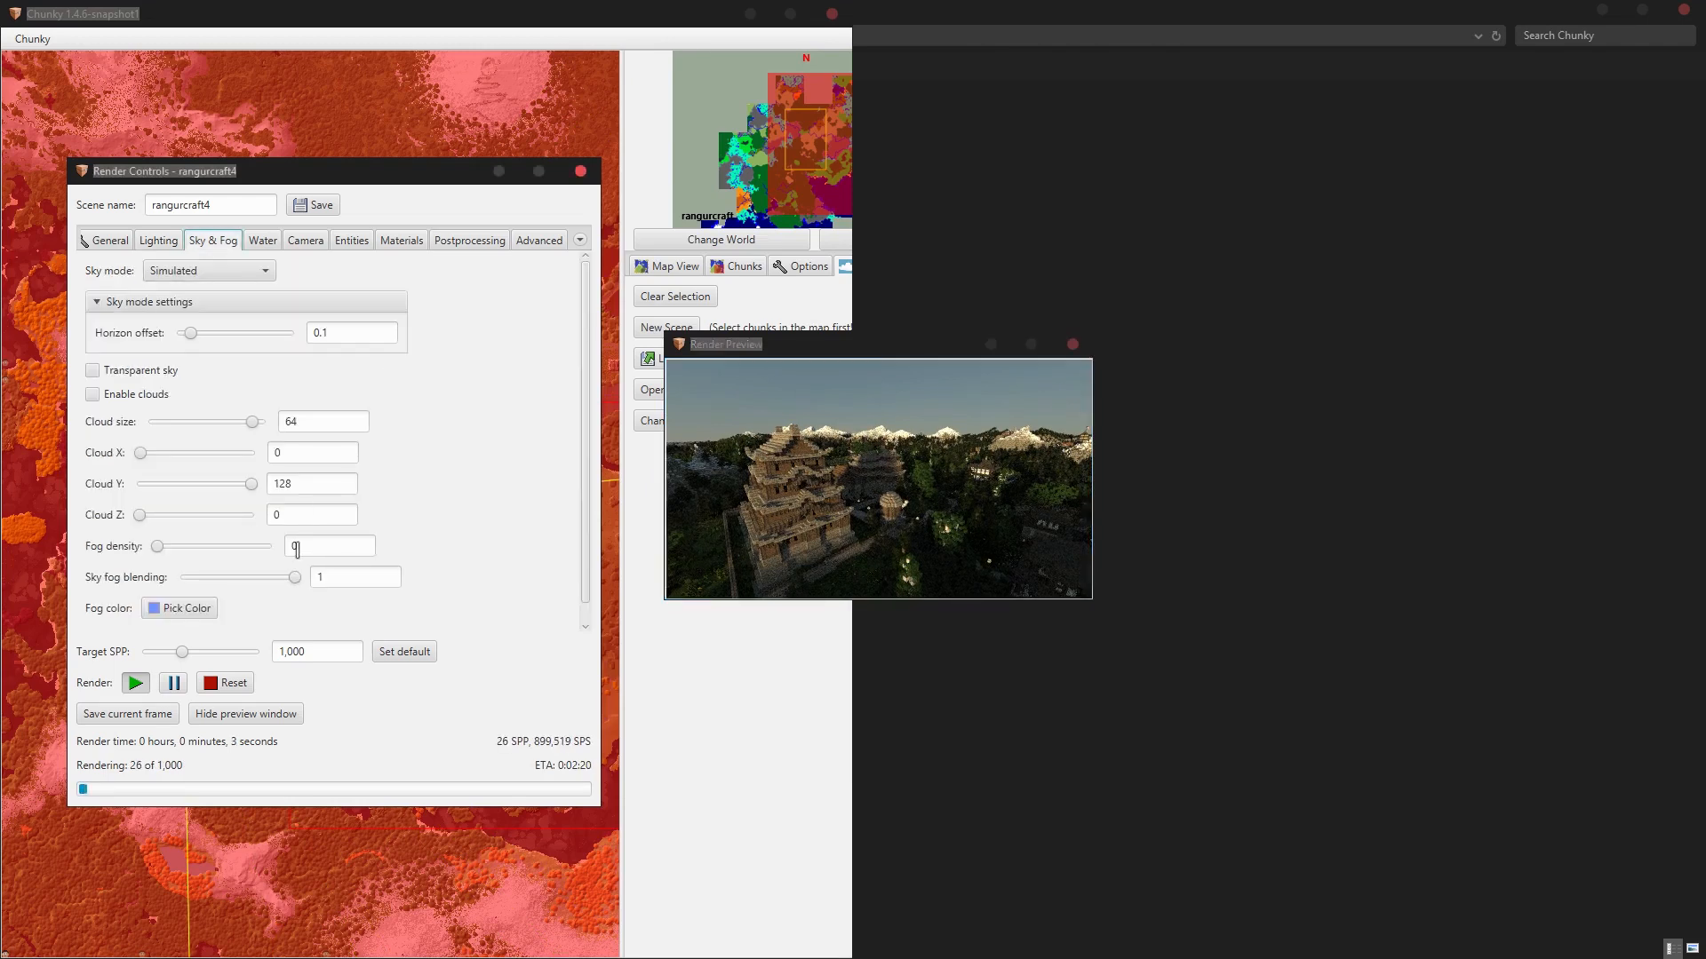
double_click(338, 546)
type(".03")
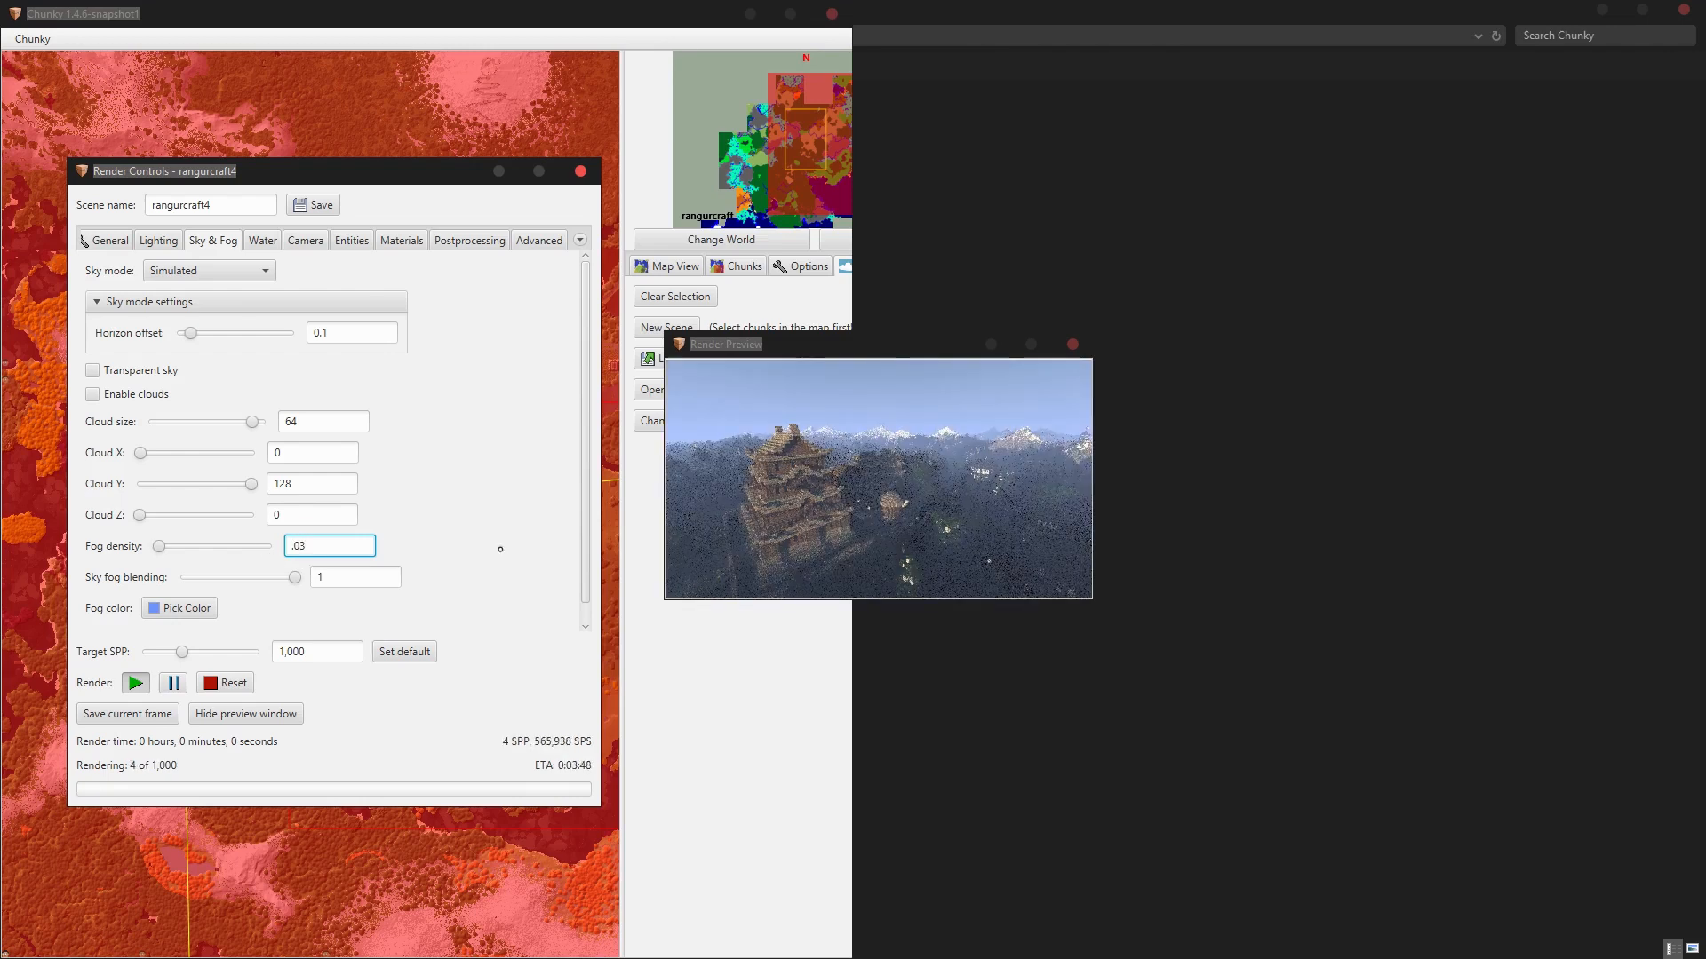
Turn and shift the camera until the sun sits just behind the pointed mountain peak in the fog.
left_click_drag(993, 490, 800, 449)
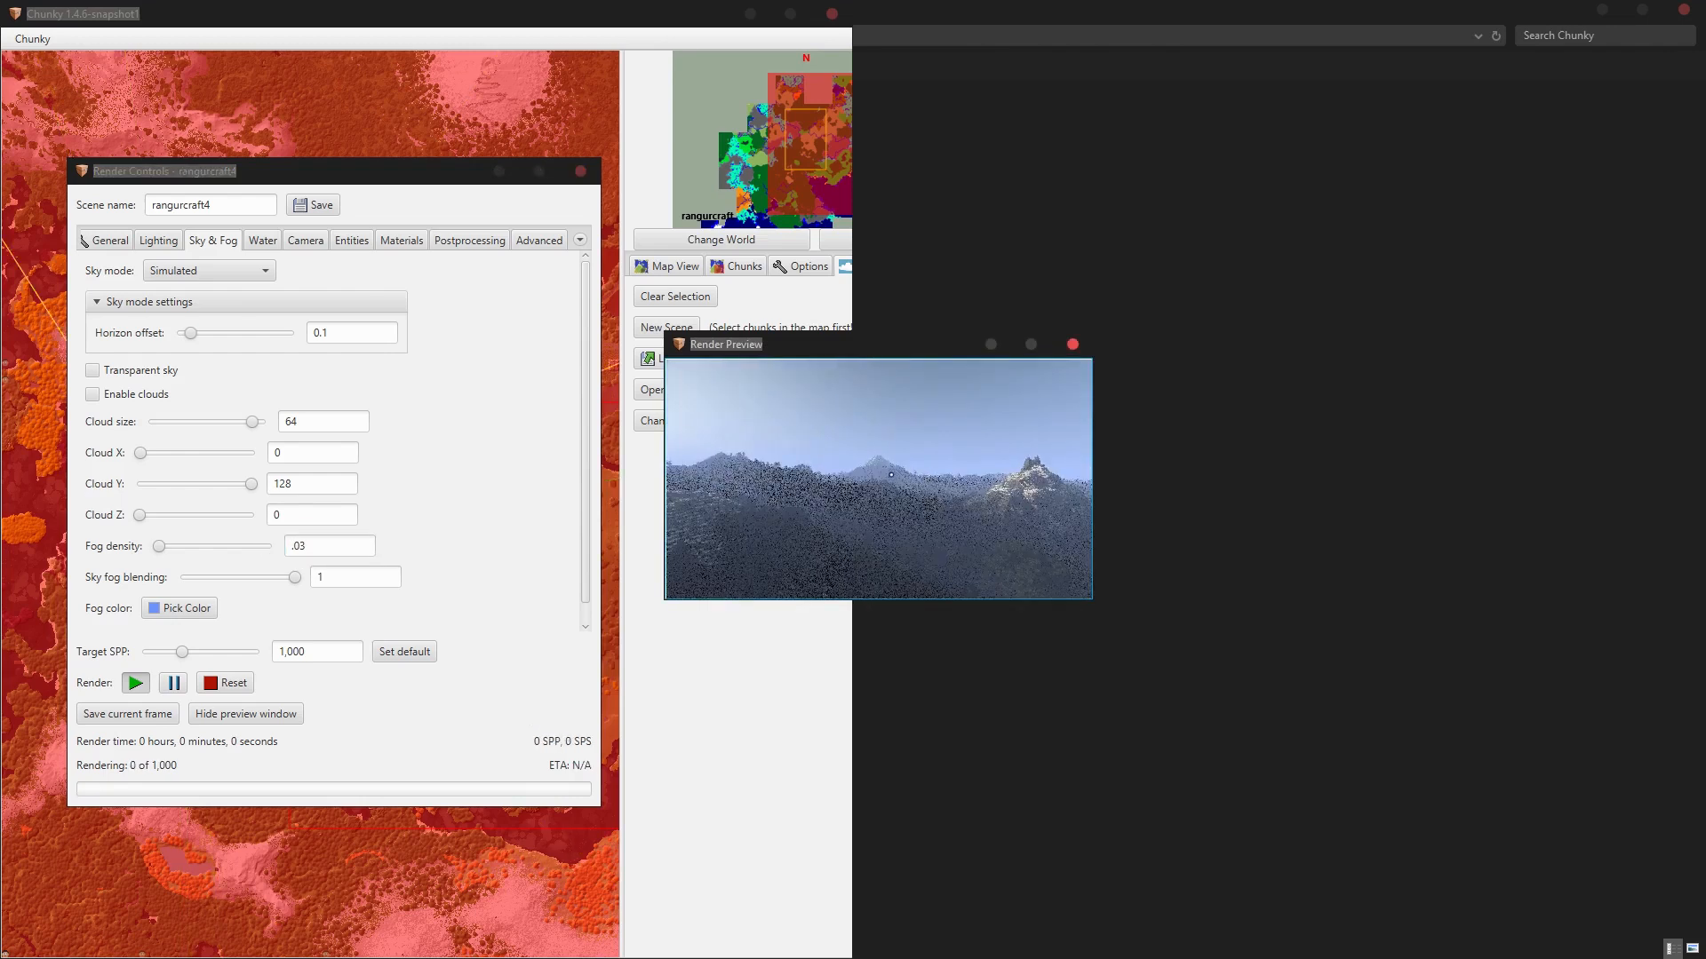
left_click_drag(915, 480, 844, 471)
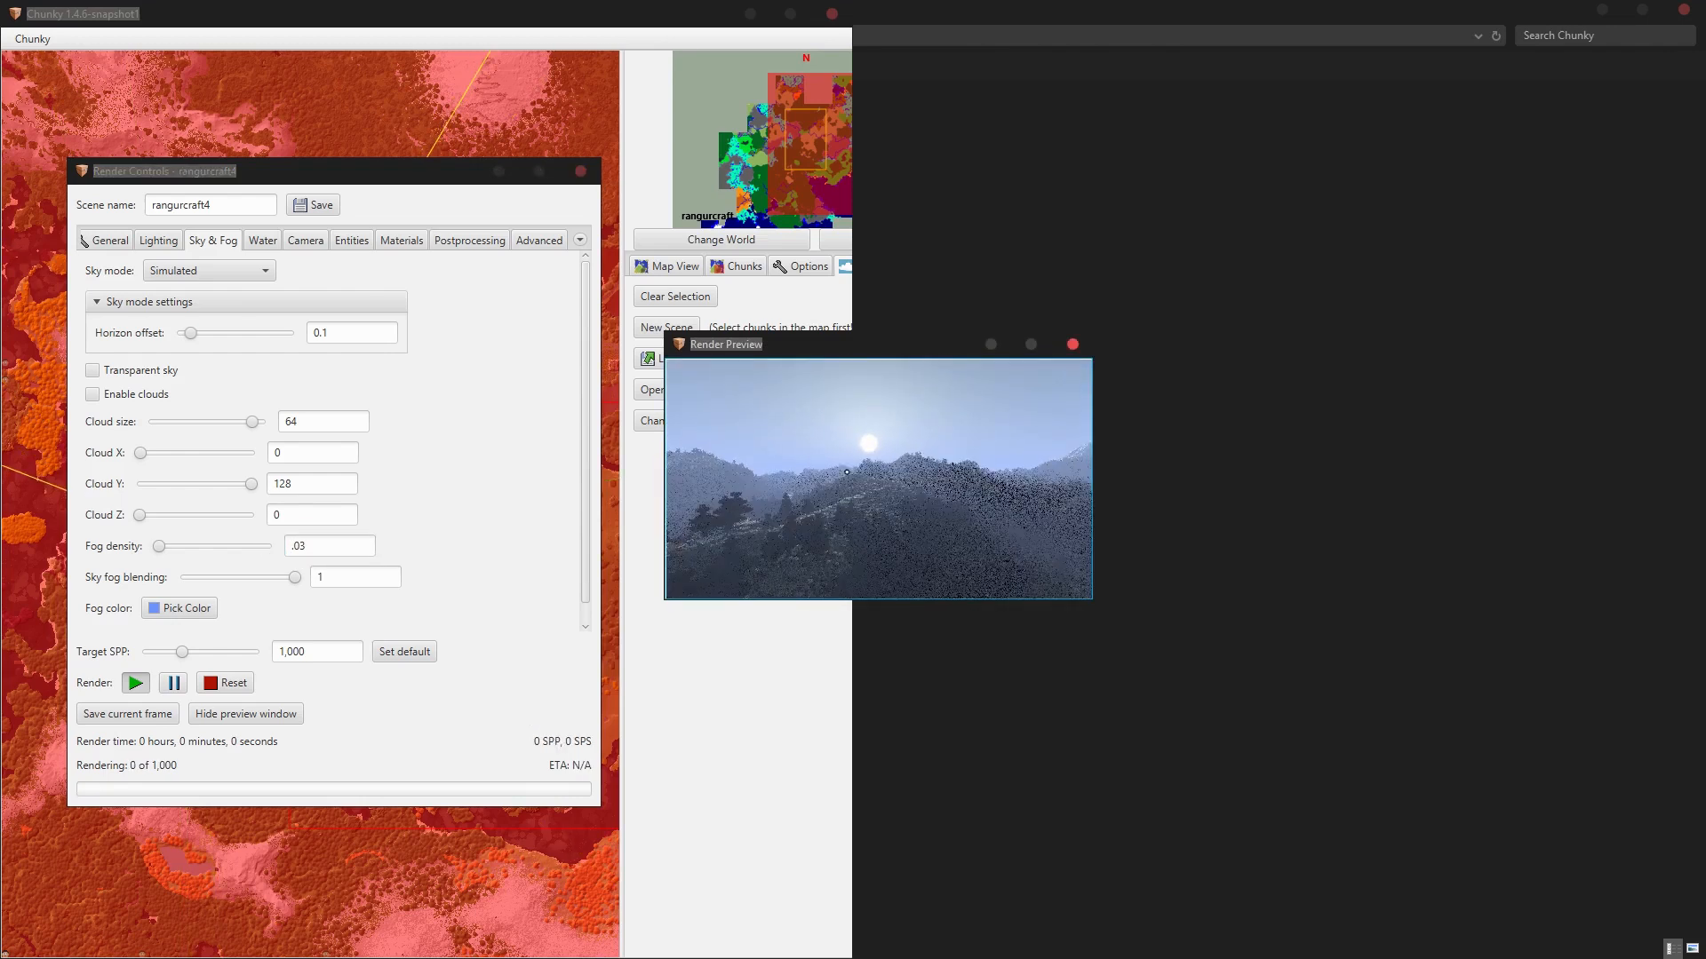
left_click_drag(848, 471, 860, 465)
key("ctrl+d")
key("ctrl+d")
key("ctrl+d")
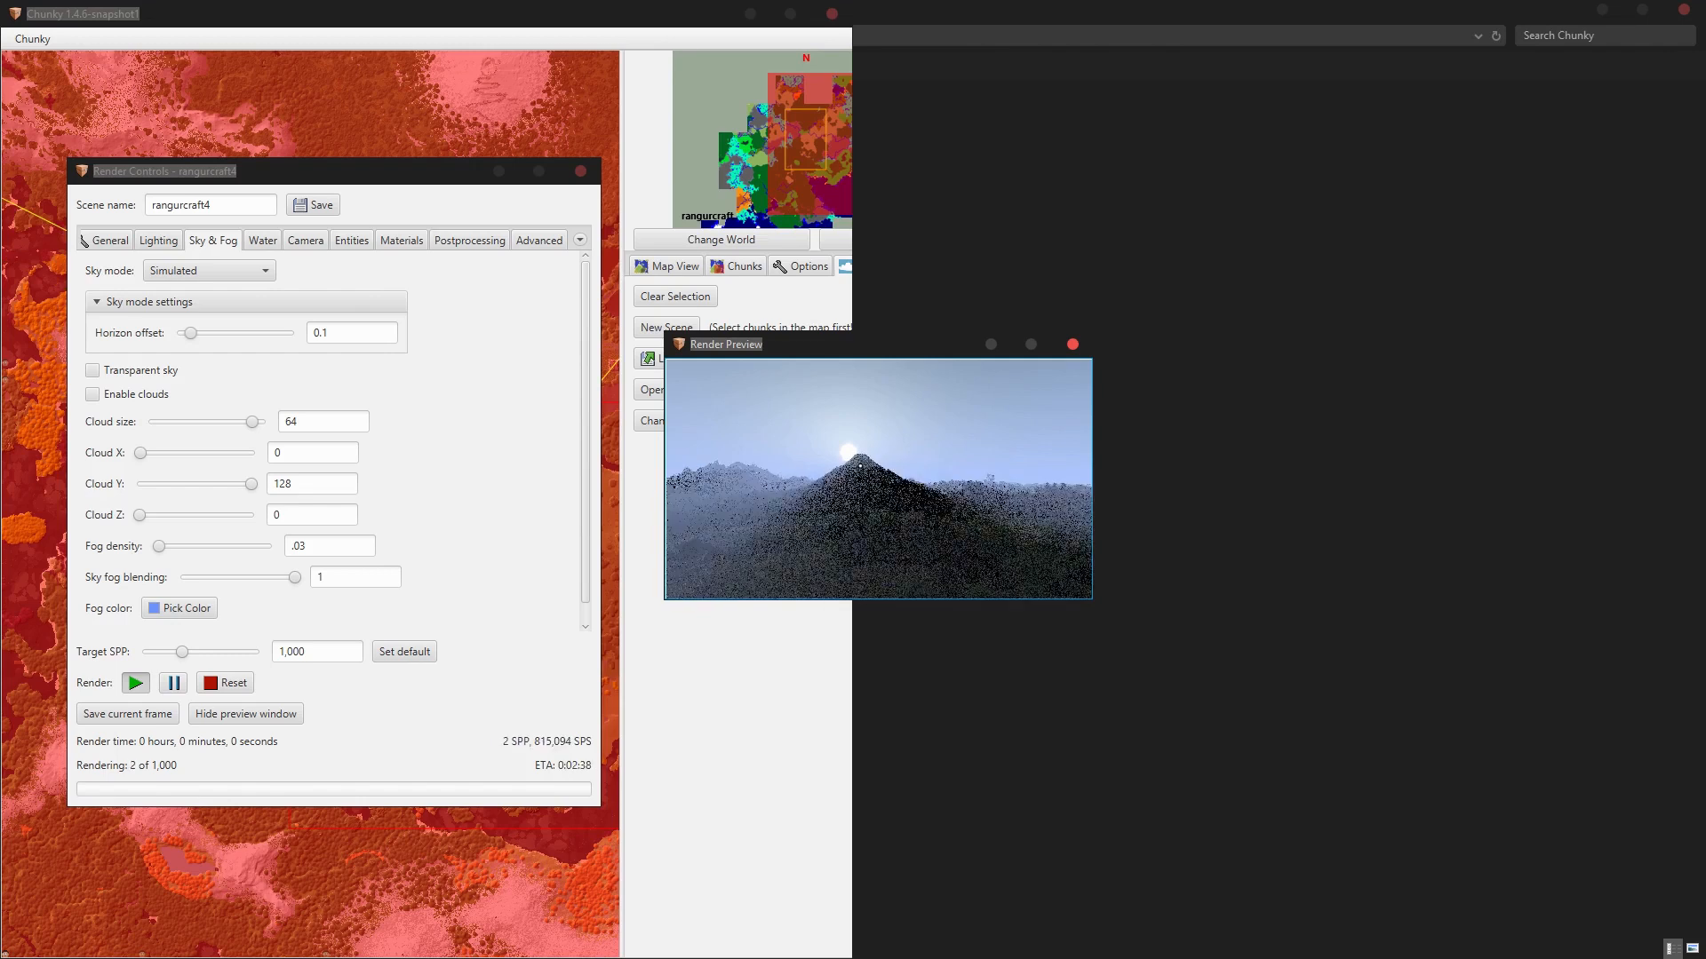
left_click_drag(859, 466, 848, 469)
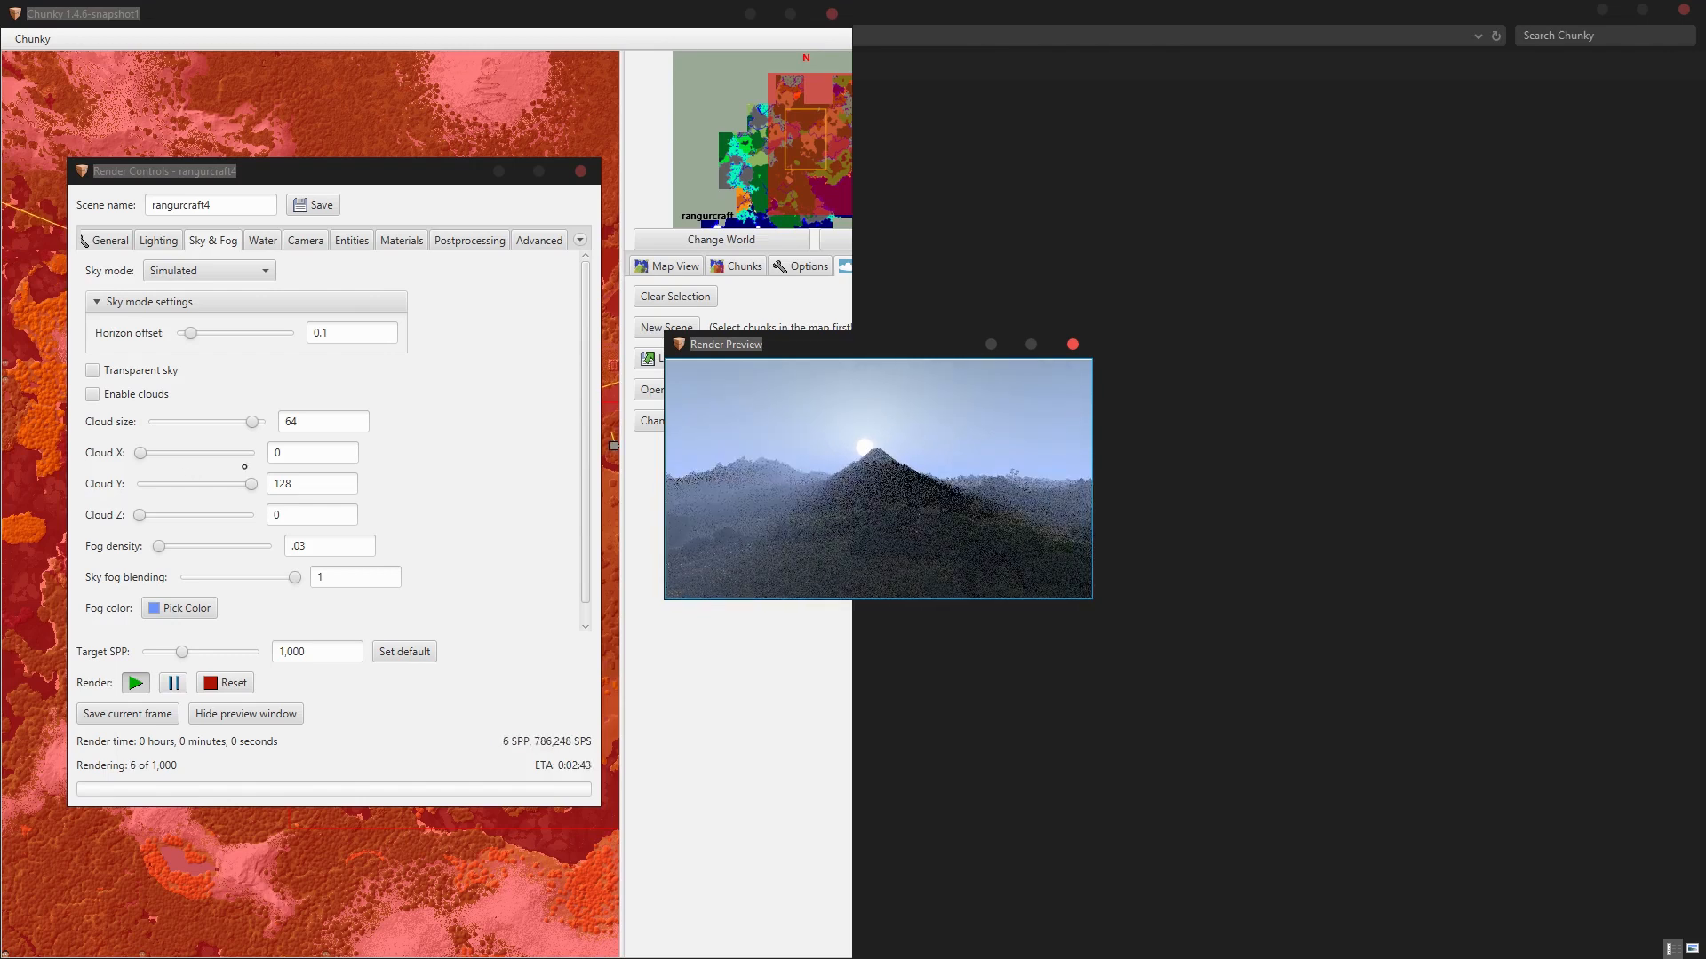
Try several sun positions over the foggy mountains and settle on azimuth 72.255 and altitude 11.889.
left_click(165, 242)
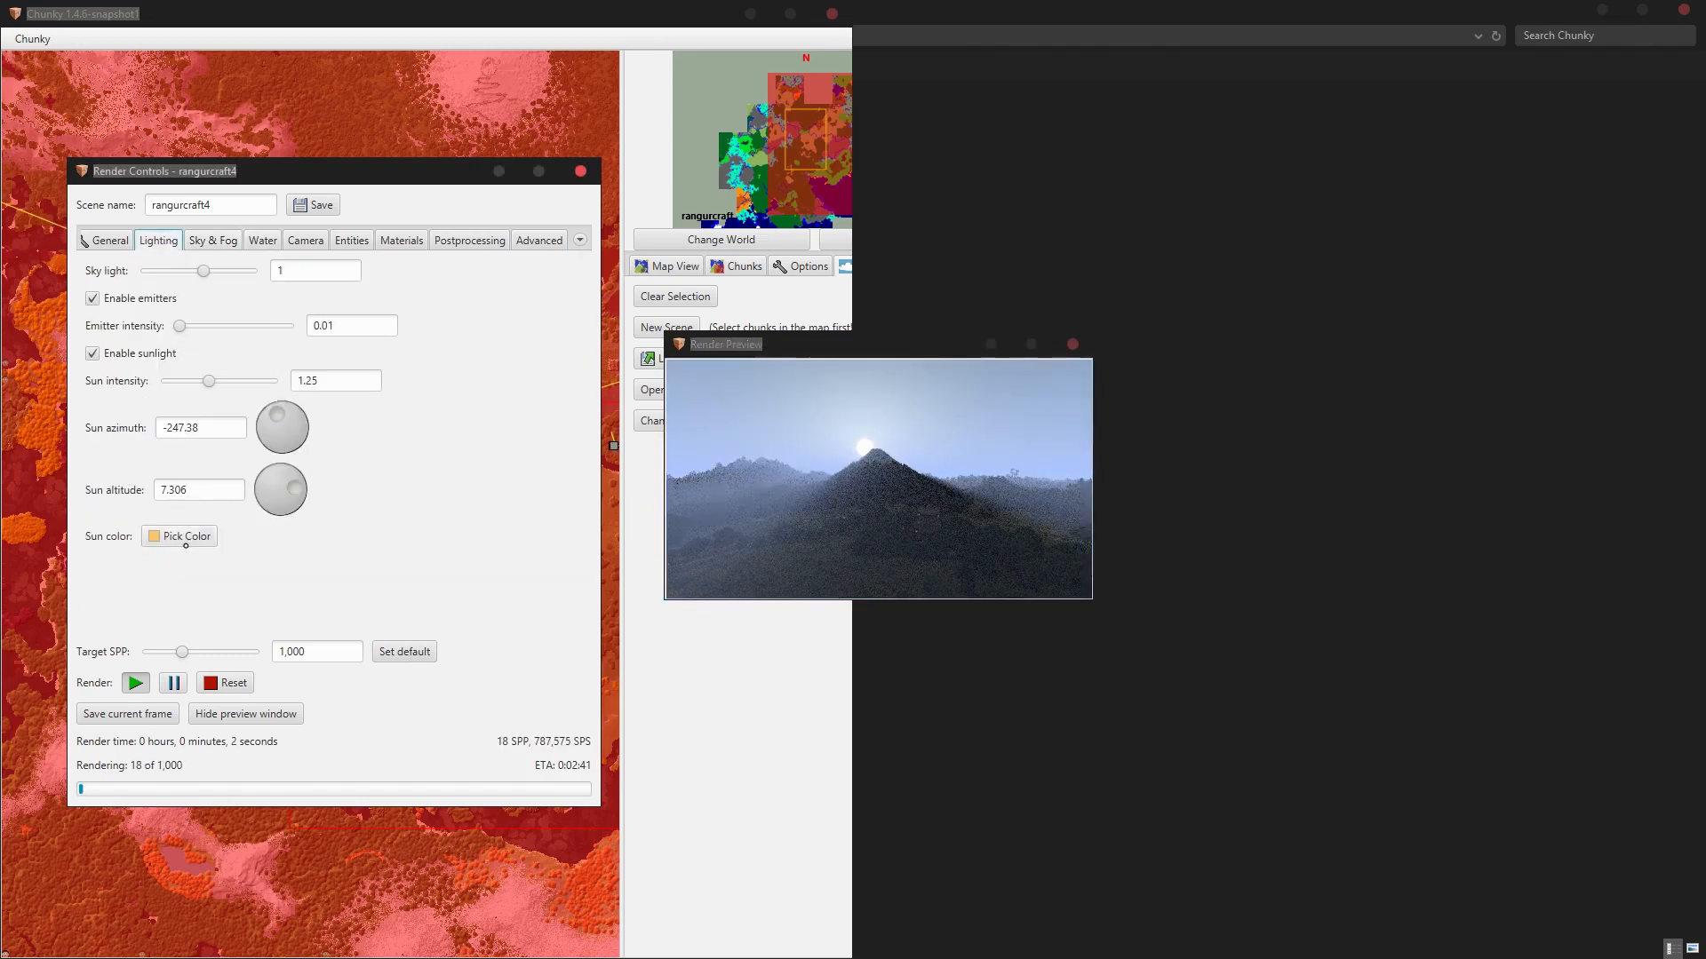
left_click_drag(277, 414, 280, 409)
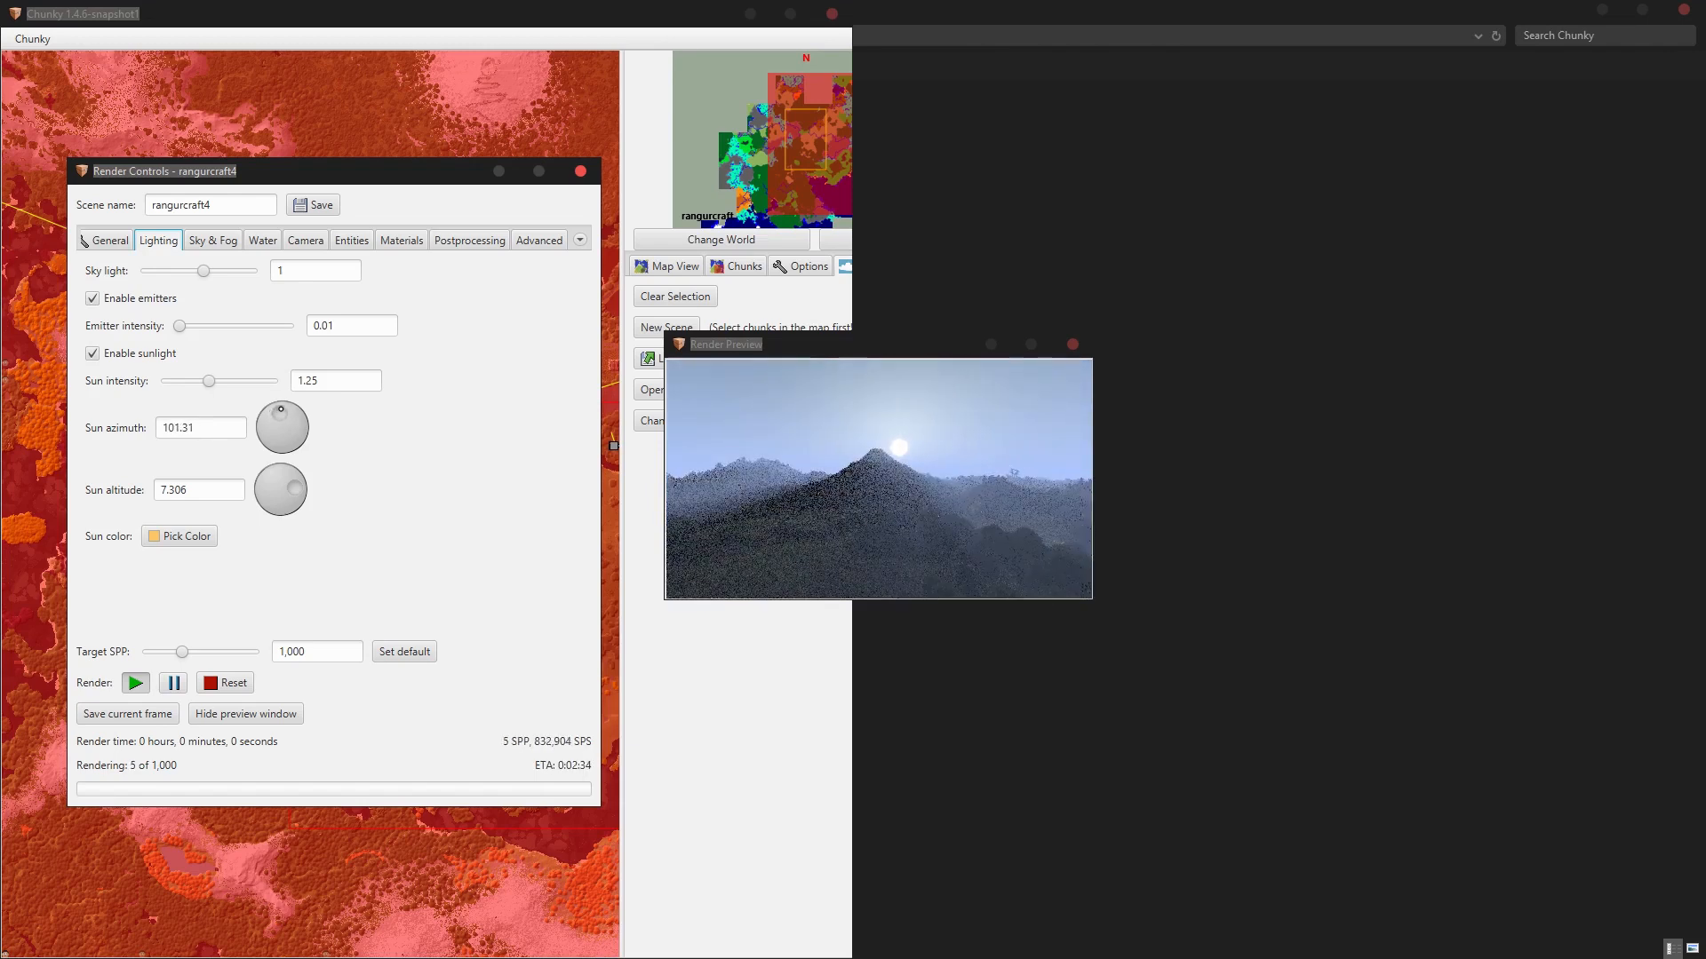
left_click_drag(278, 411, 288, 409)
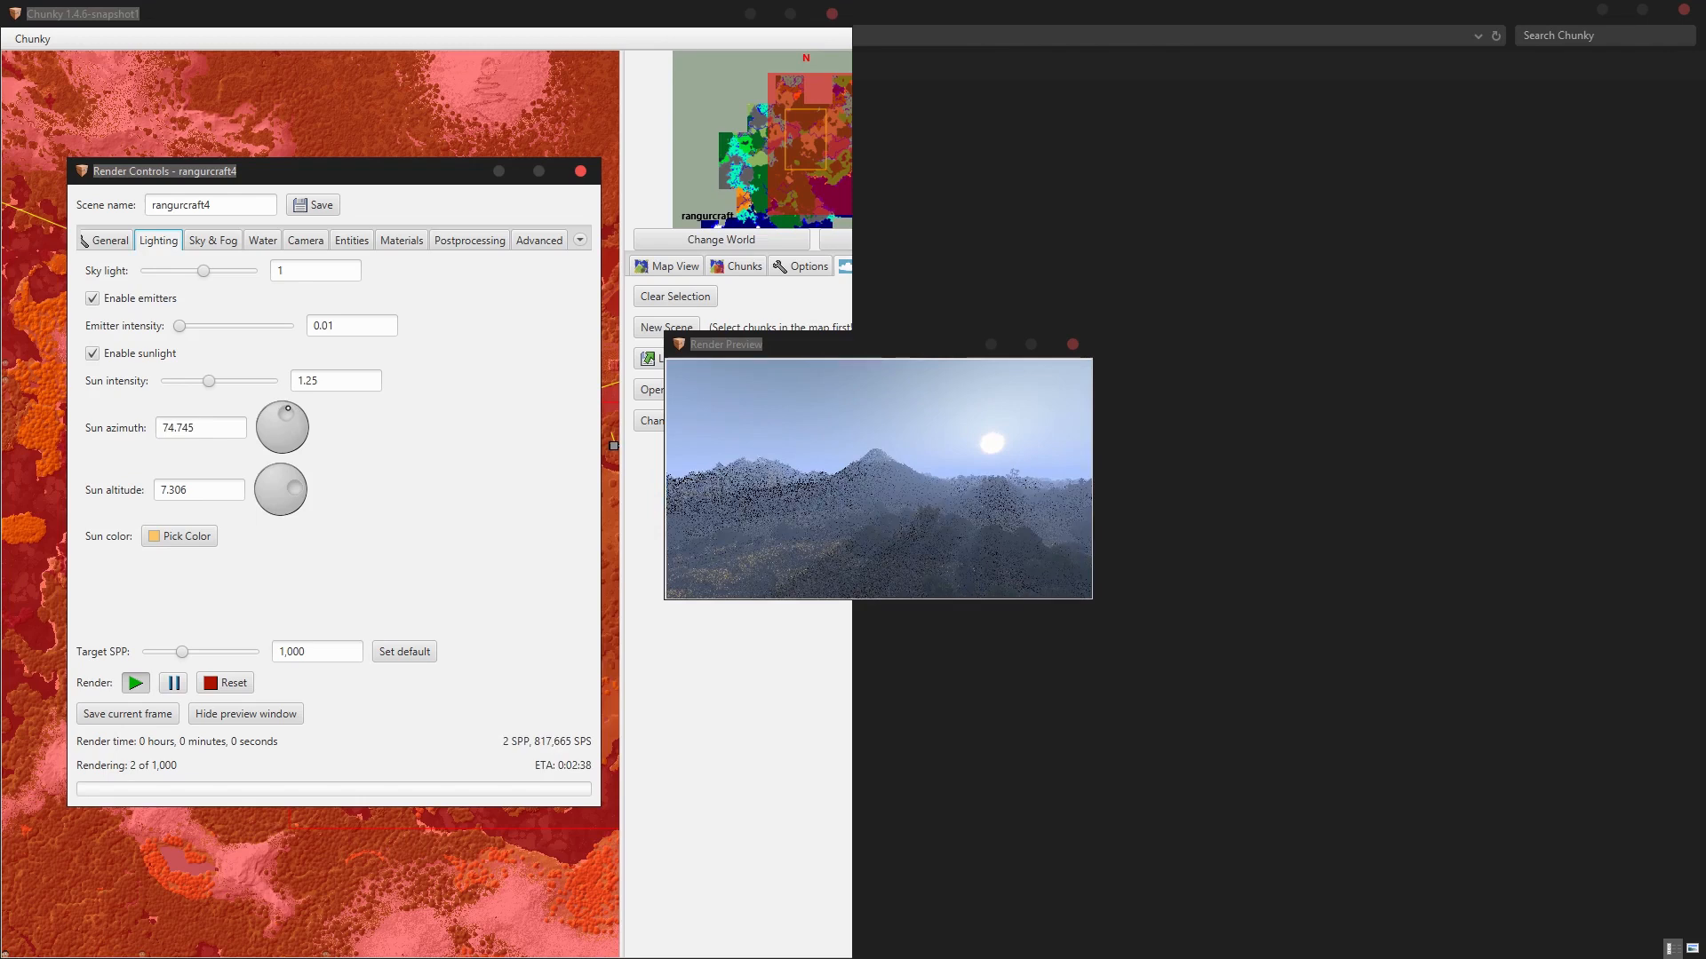
left_click_drag(295, 480, 308, 478)
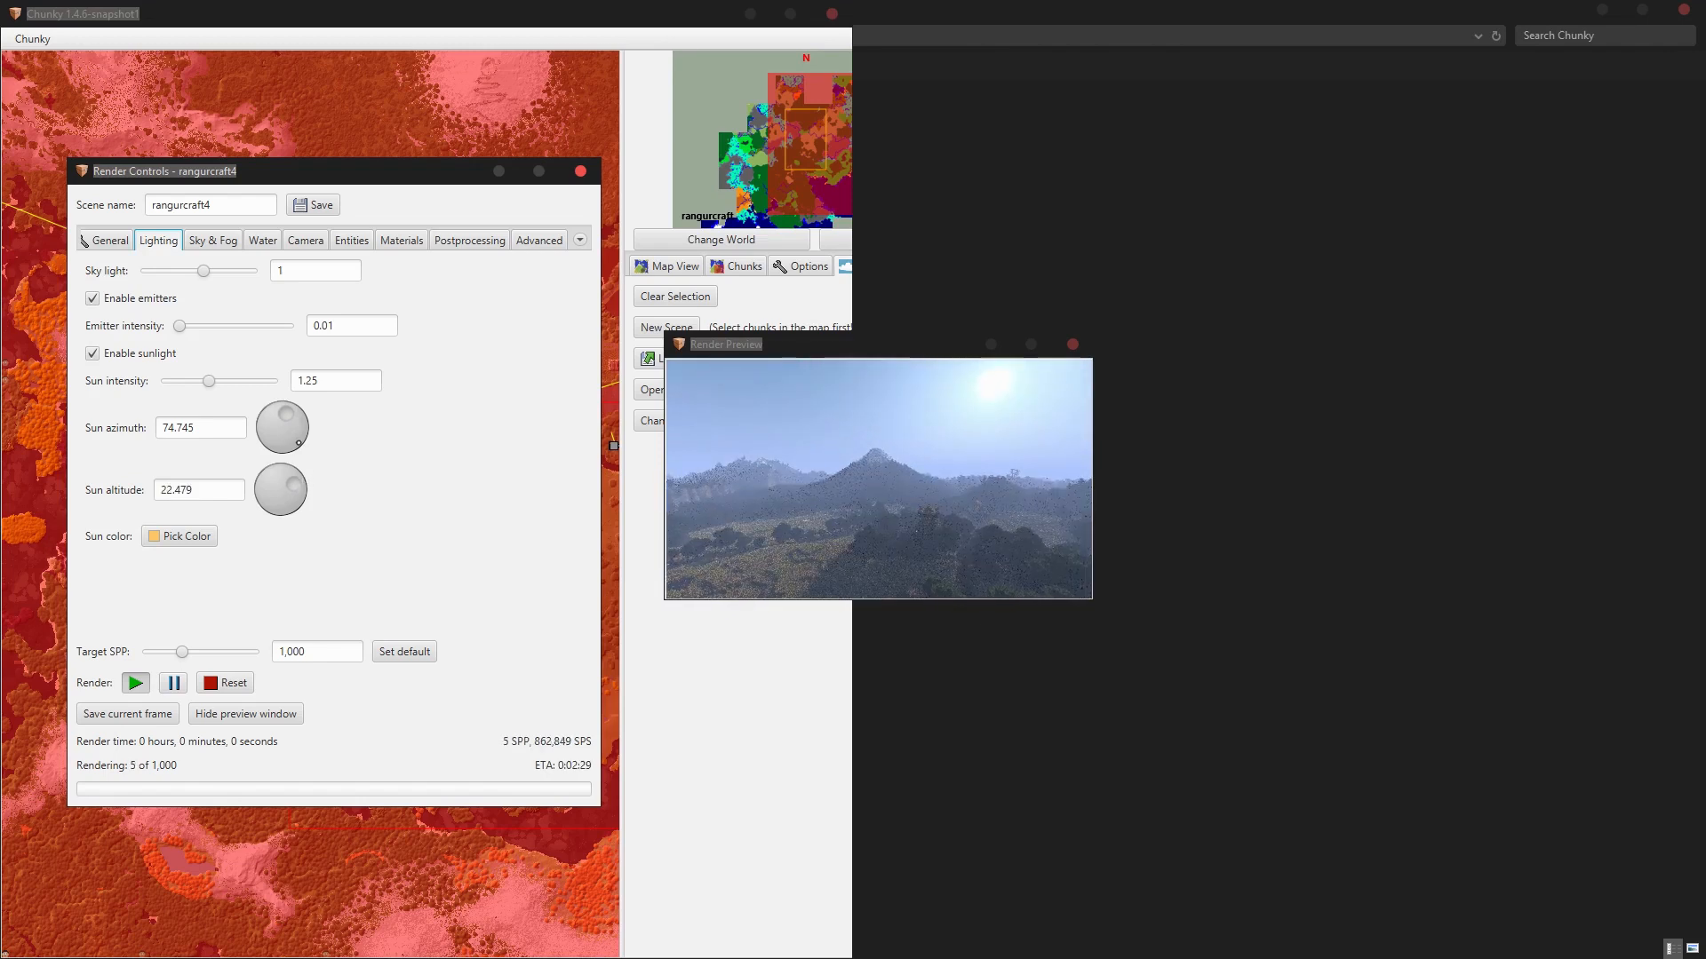
left_click_drag(282, 409, 277, 406)
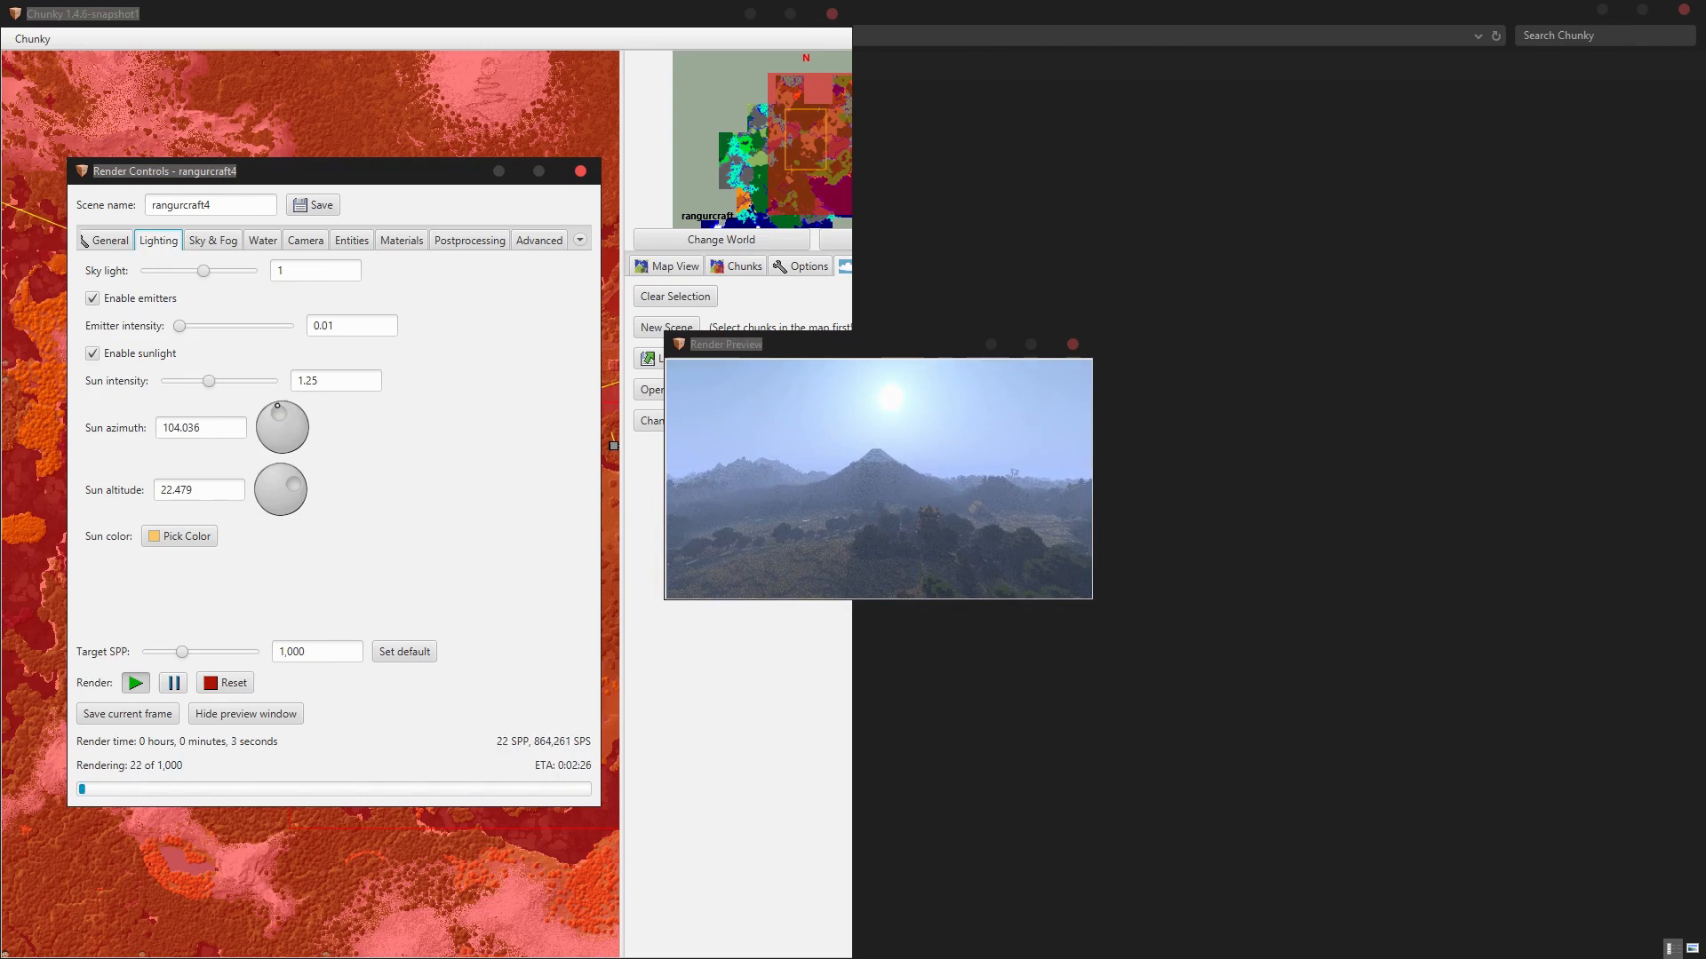
left_click_drag(277, 406, 288, 411)
left_click_drag(294, 482, 297, 486)
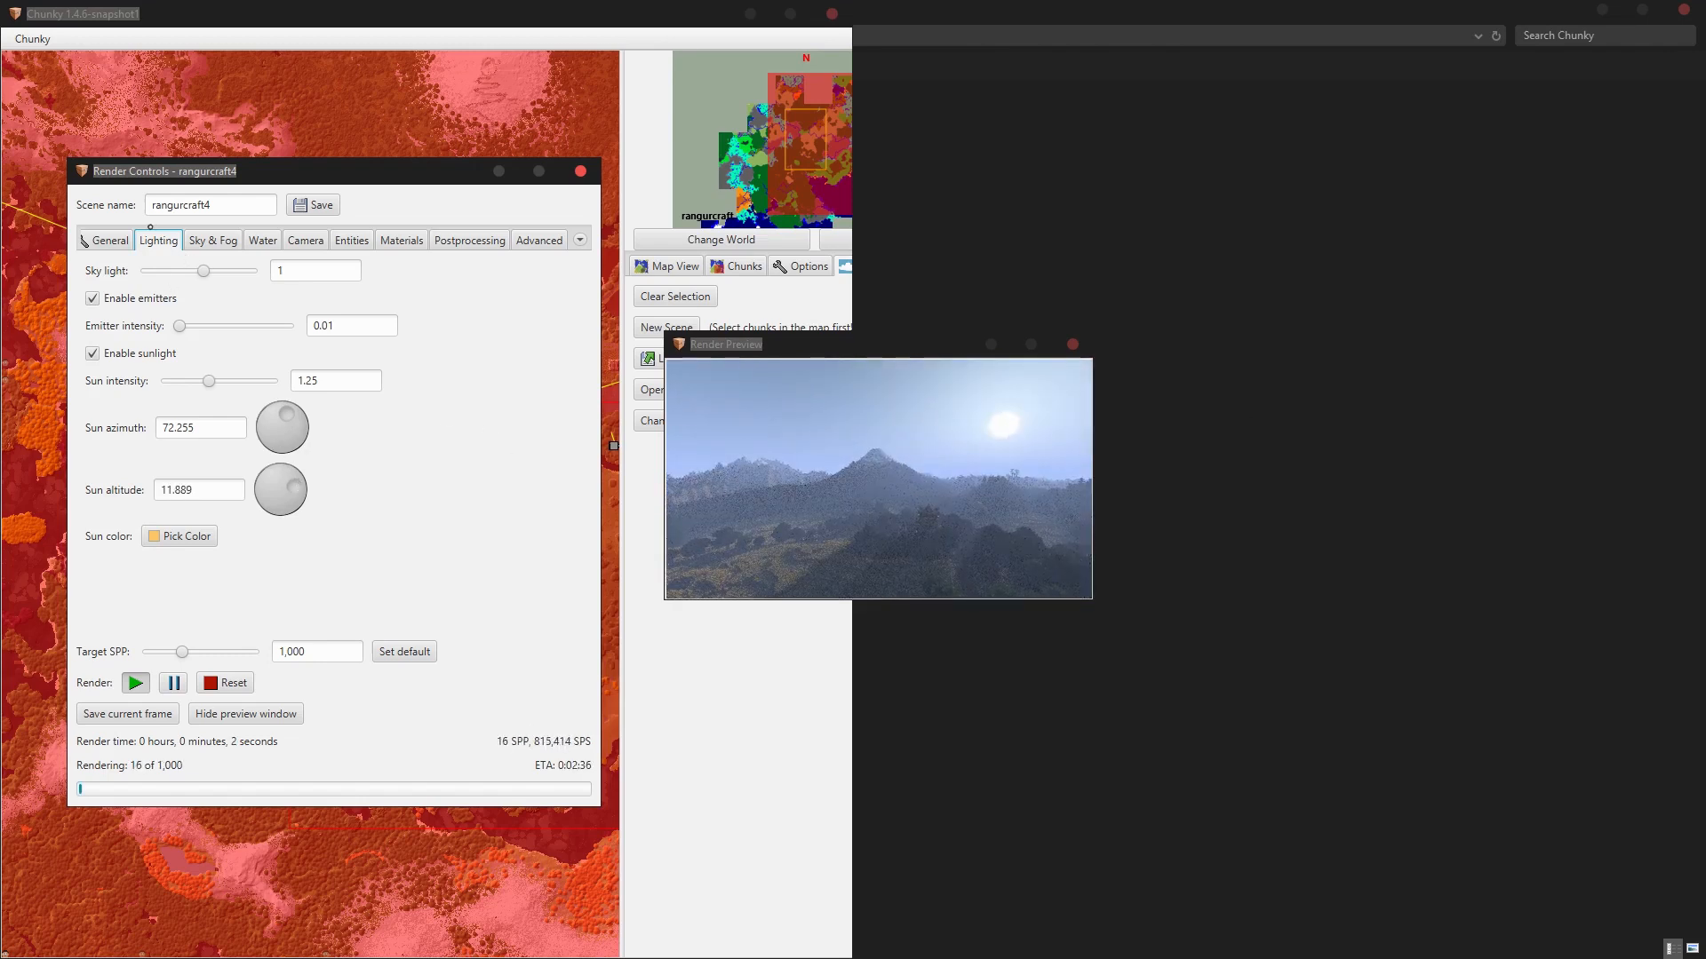
Double the canvas size to 960x540.
left_click(110, 240)
left_click(182, 375)
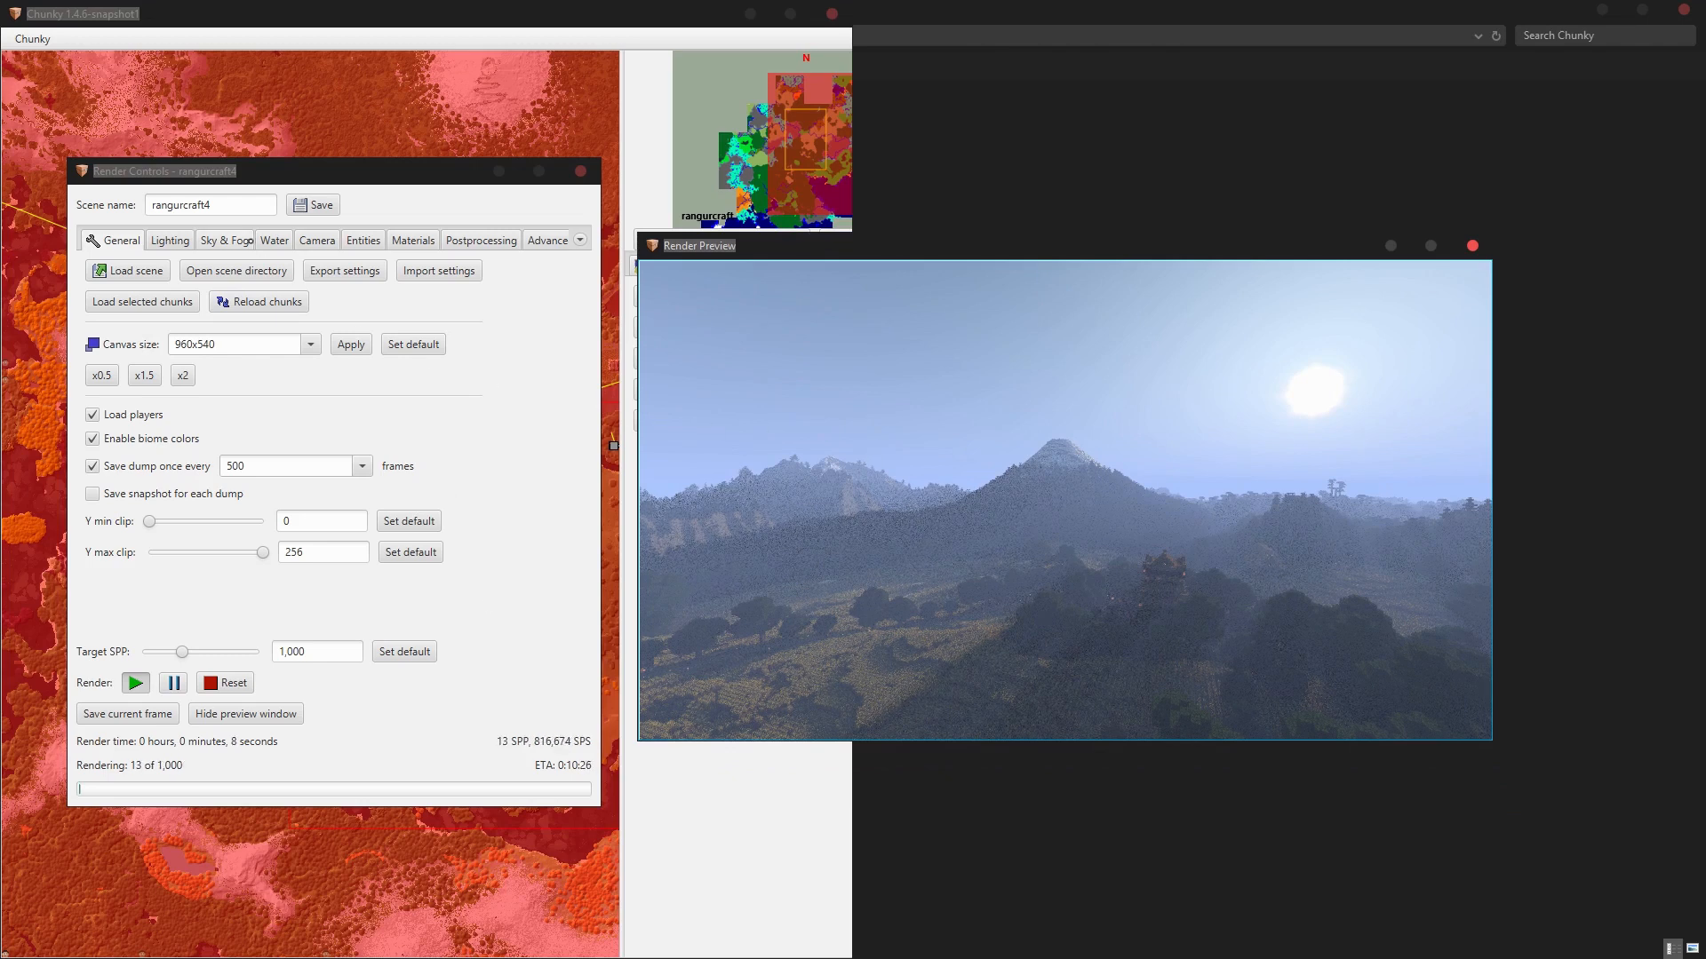
Enable clouds in the simulated sky of the foggy mountain scene.
left_click(249, 238)
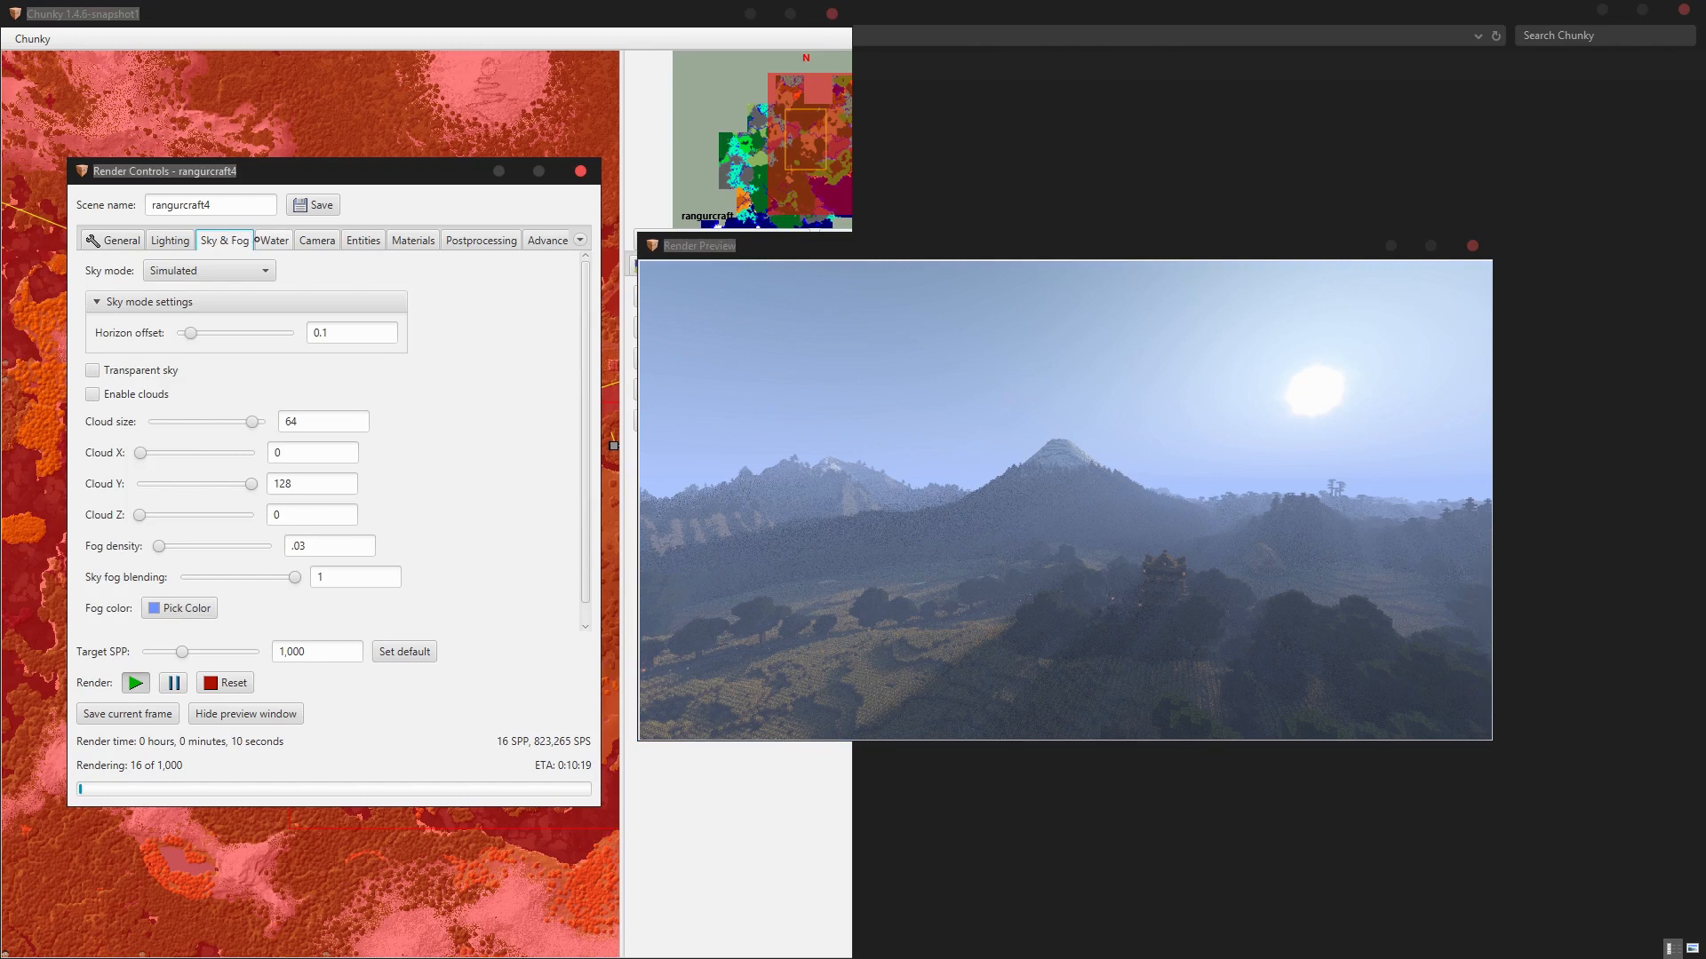
left_click(180, 240)
left_click(238, 239)
left_click(104, 397)
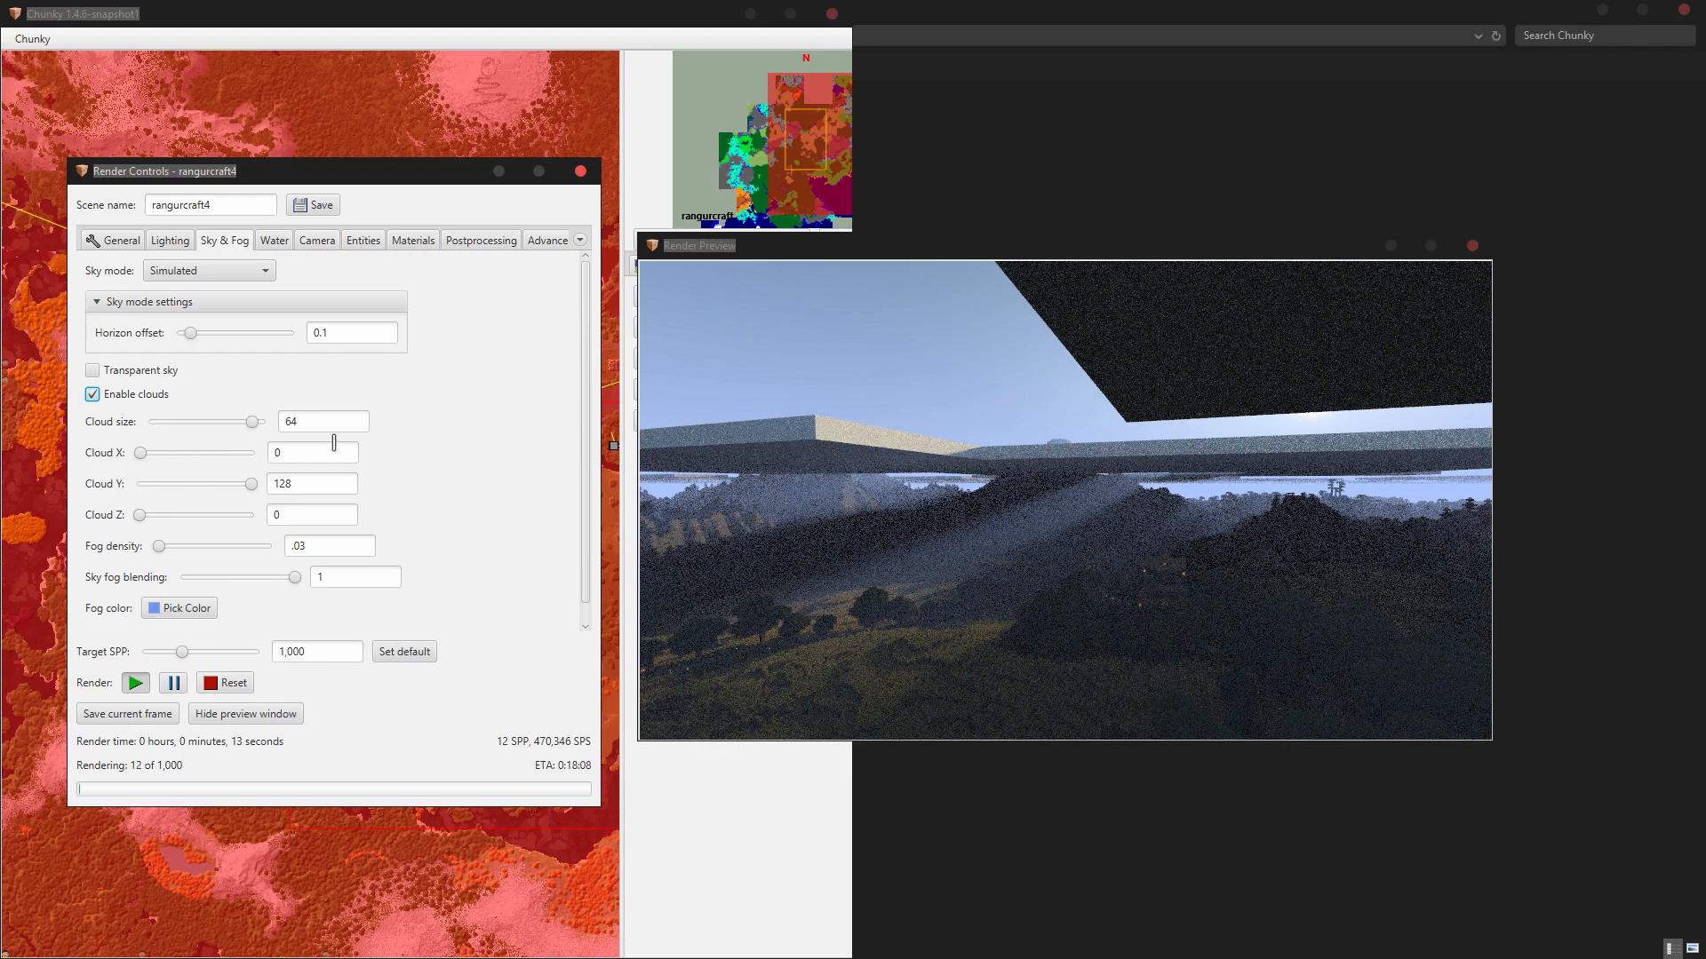
Try Cloud Y heights of 100 and 1000, and settle on 200.
mouse_move(251, 484)
left_mouse_down()
mouse_move(157, 494)
mouse_move(256, 484)
left_mouse_up()
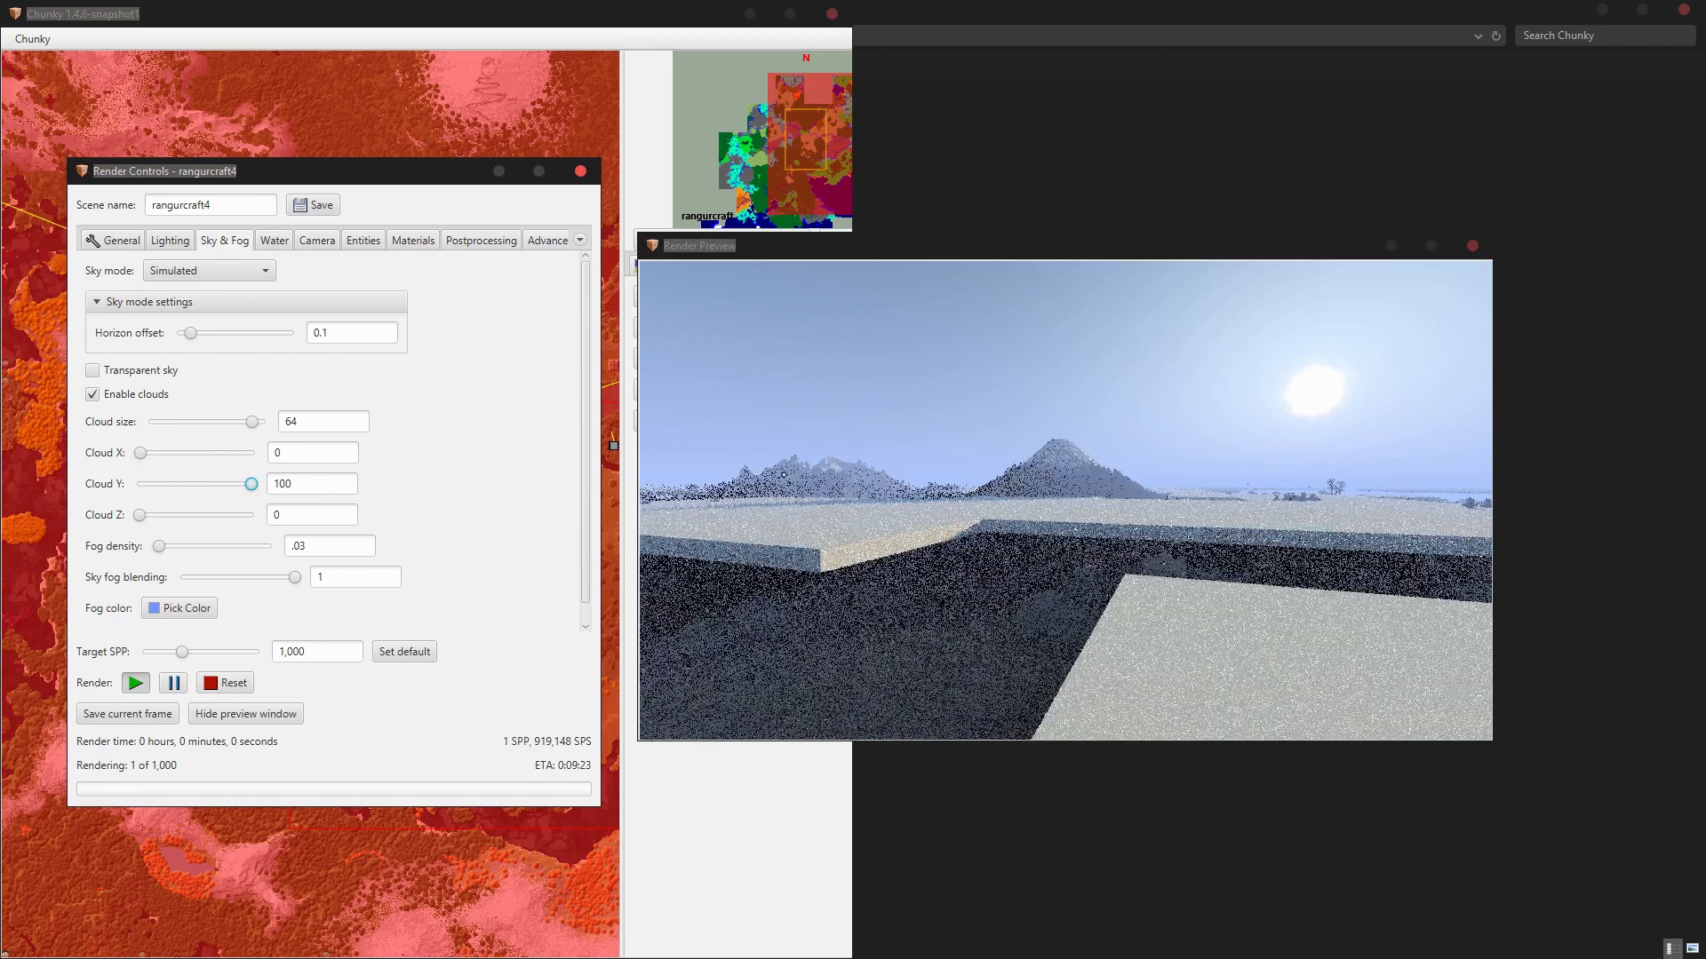
double_click(336, 488)
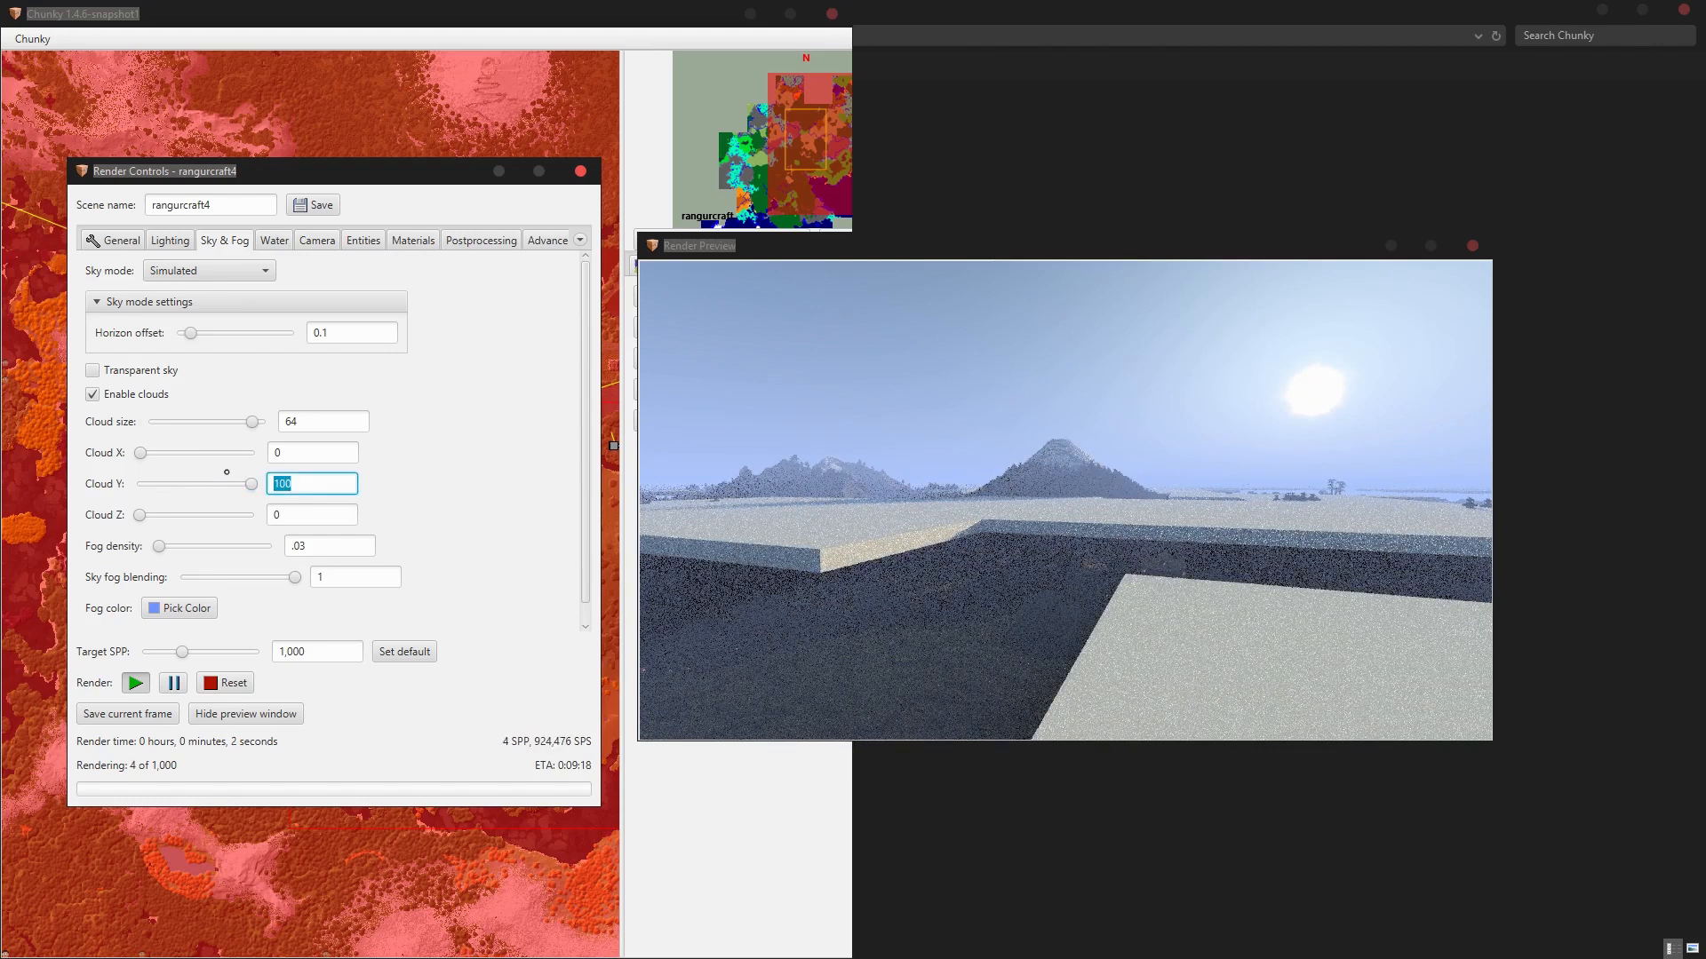
type("1000")
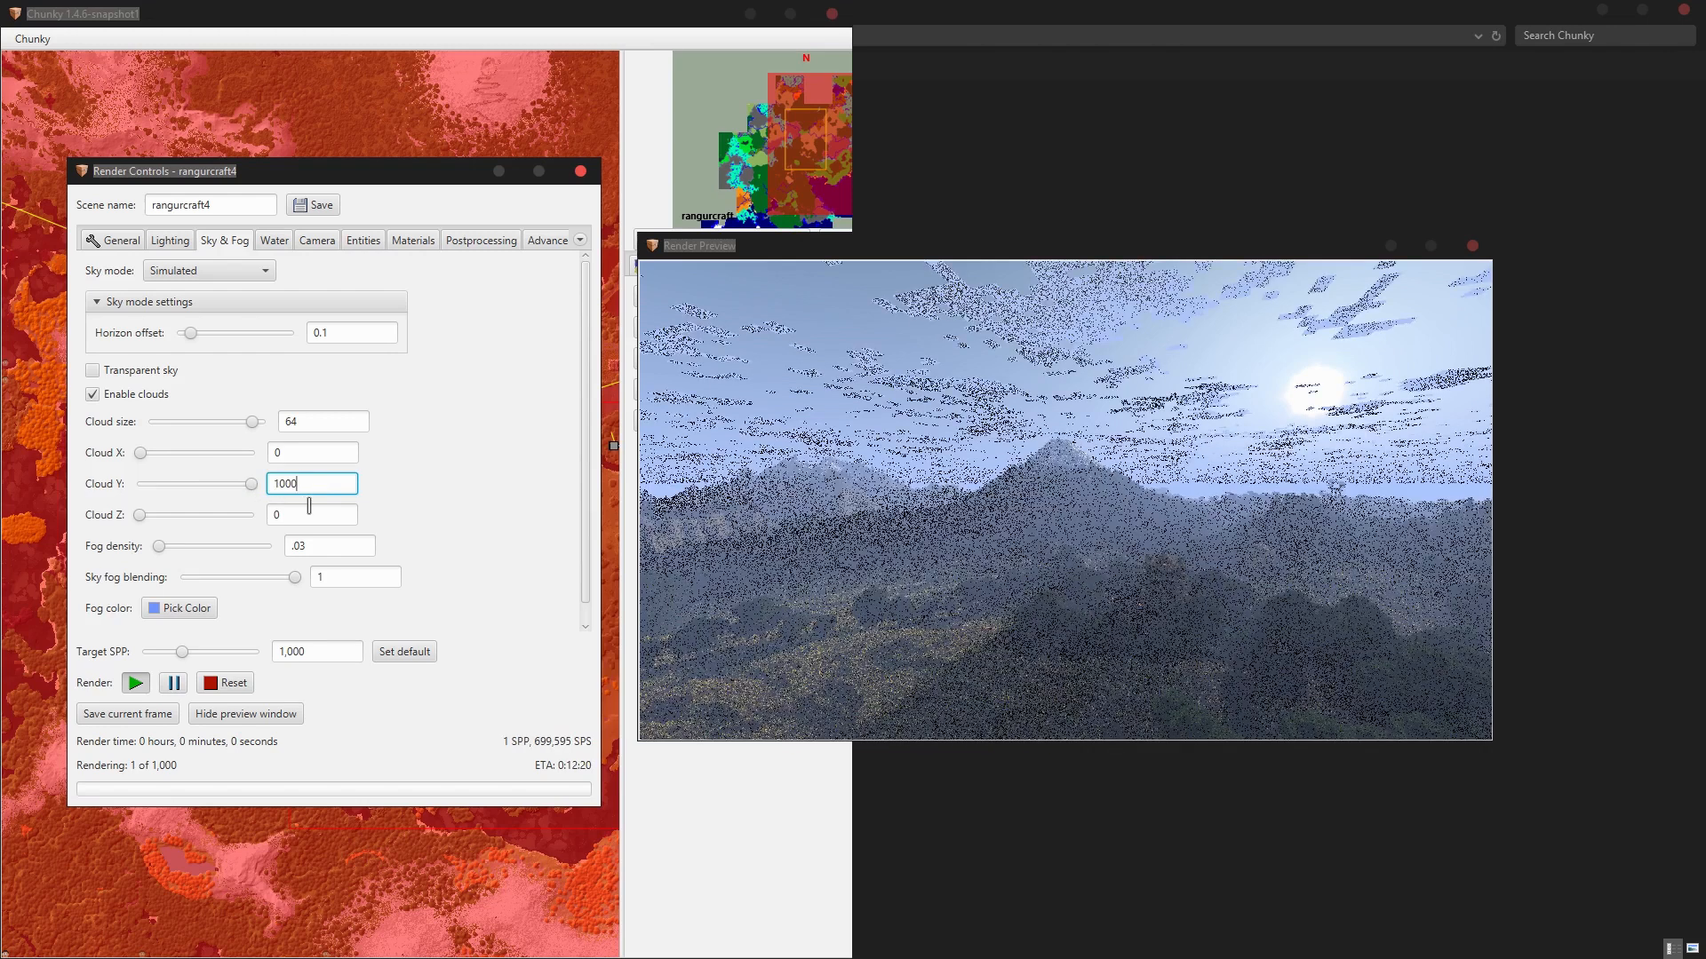
left_click_drag(313, 485, 274, 485)
type("000")
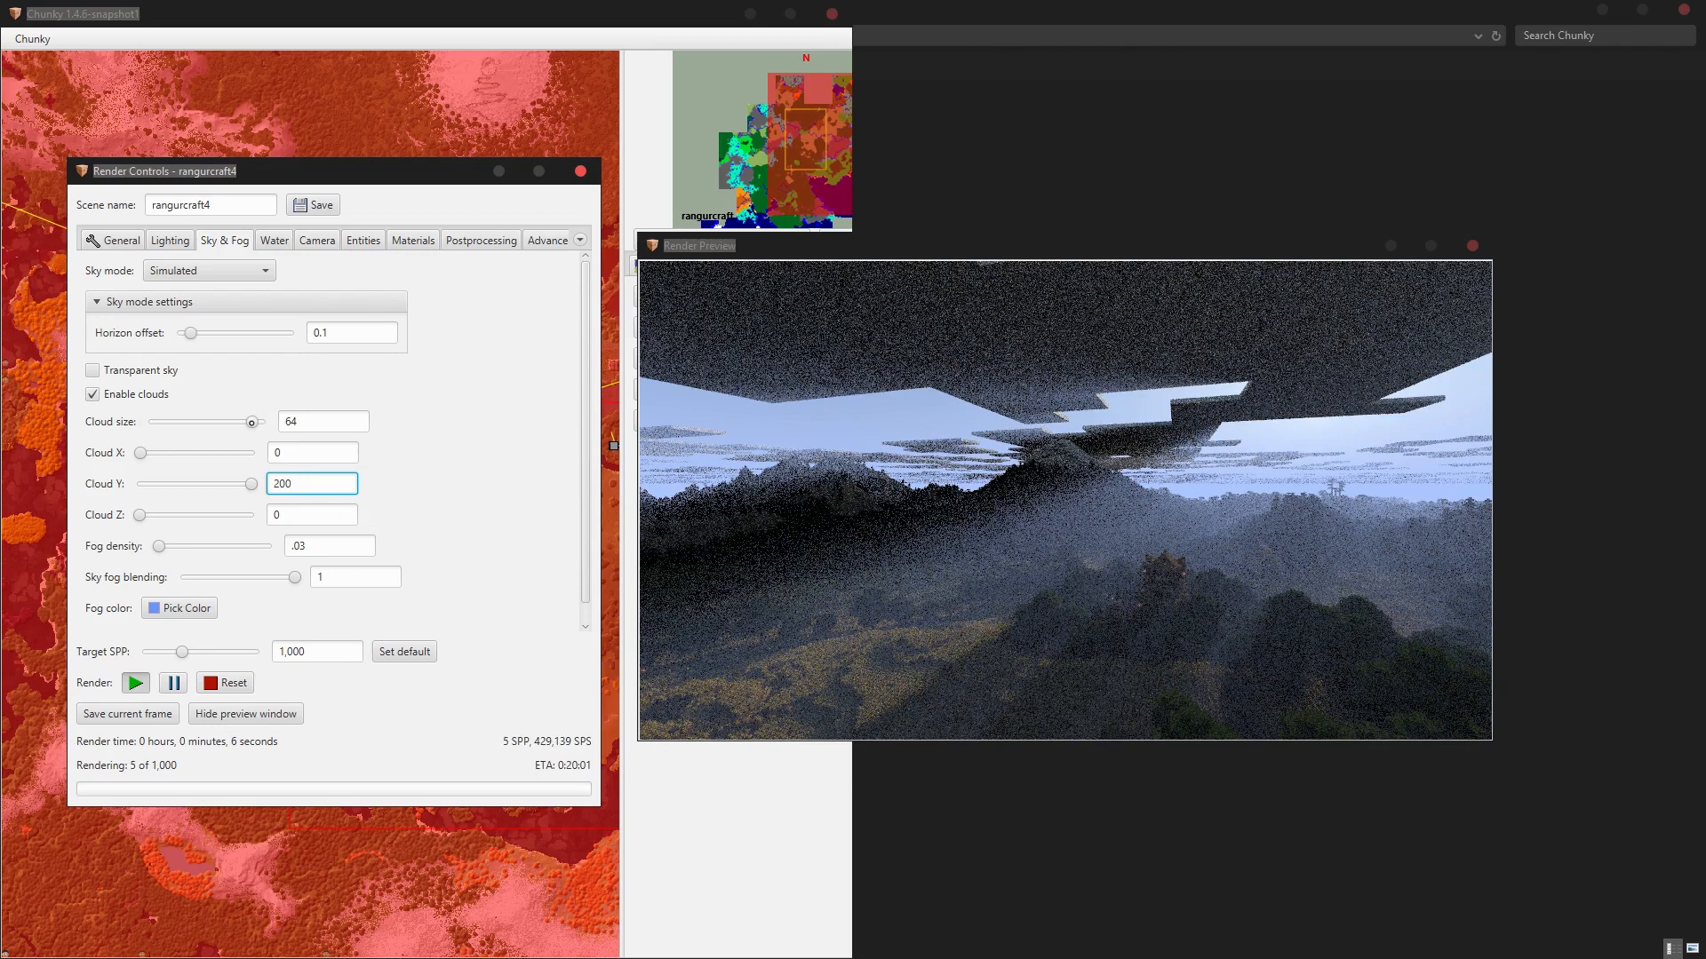
Reduce the cloud size to 20.558 and shift the clouds to a Cloud X of 13.492.
left_click_drag(252, 422, 235, 422)
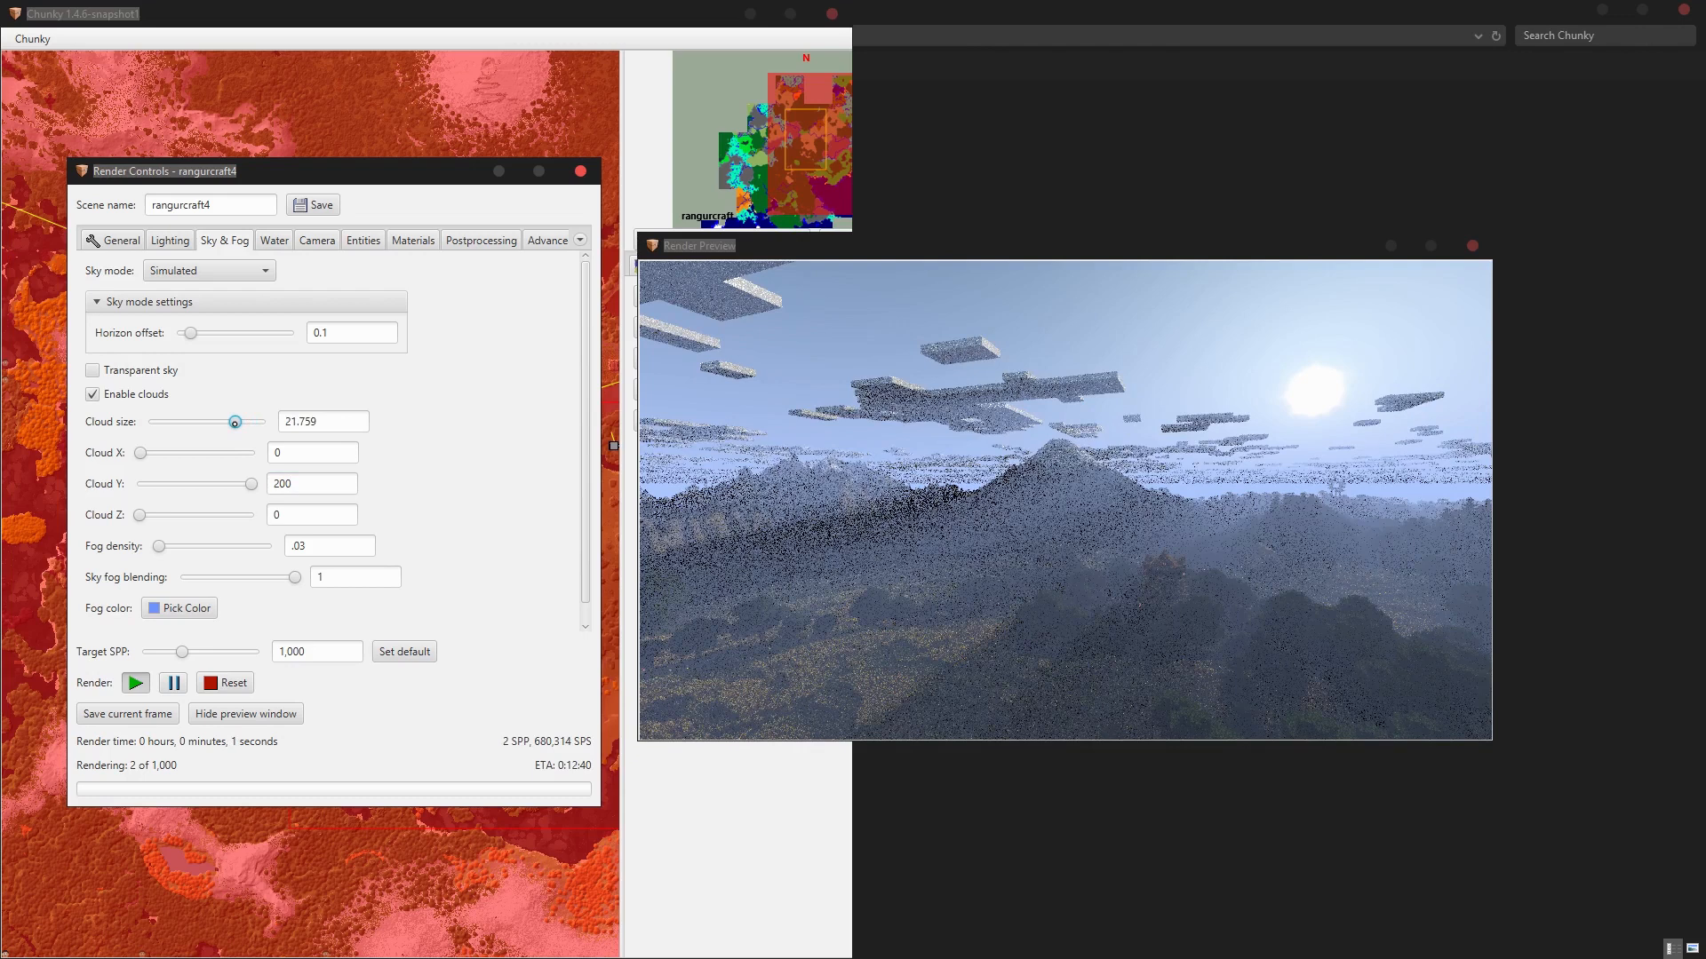
left_click_drag(235, 422, 234, 422)
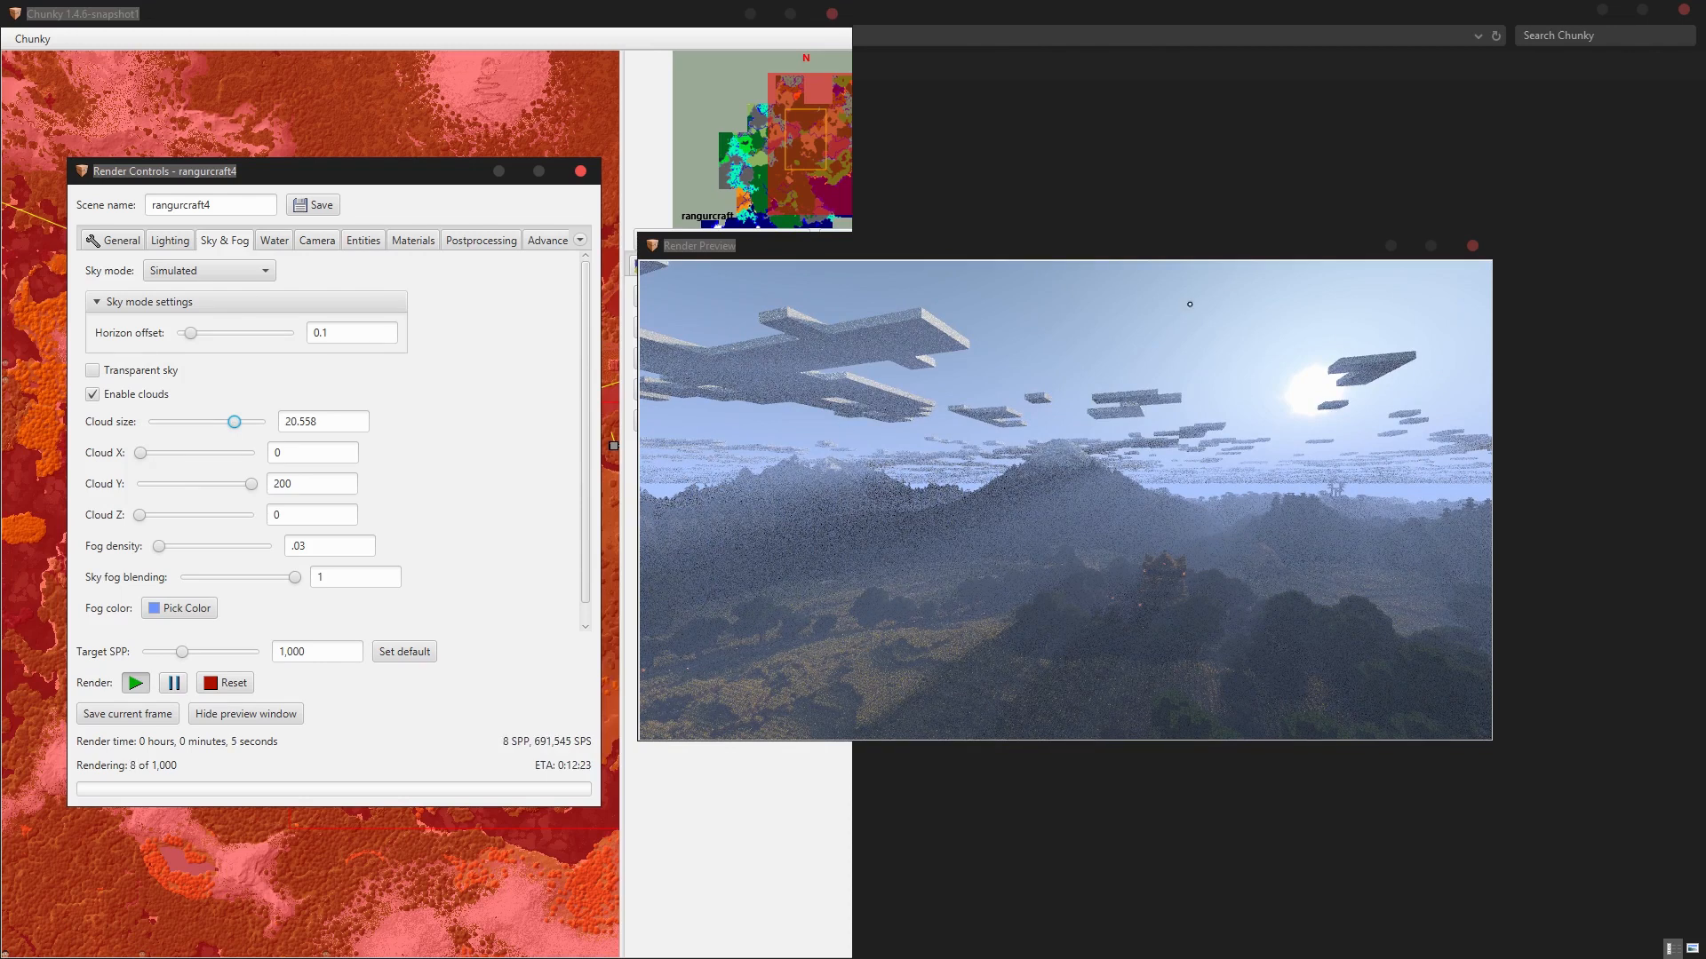
left_click_drag(141, 452, 156, 452)
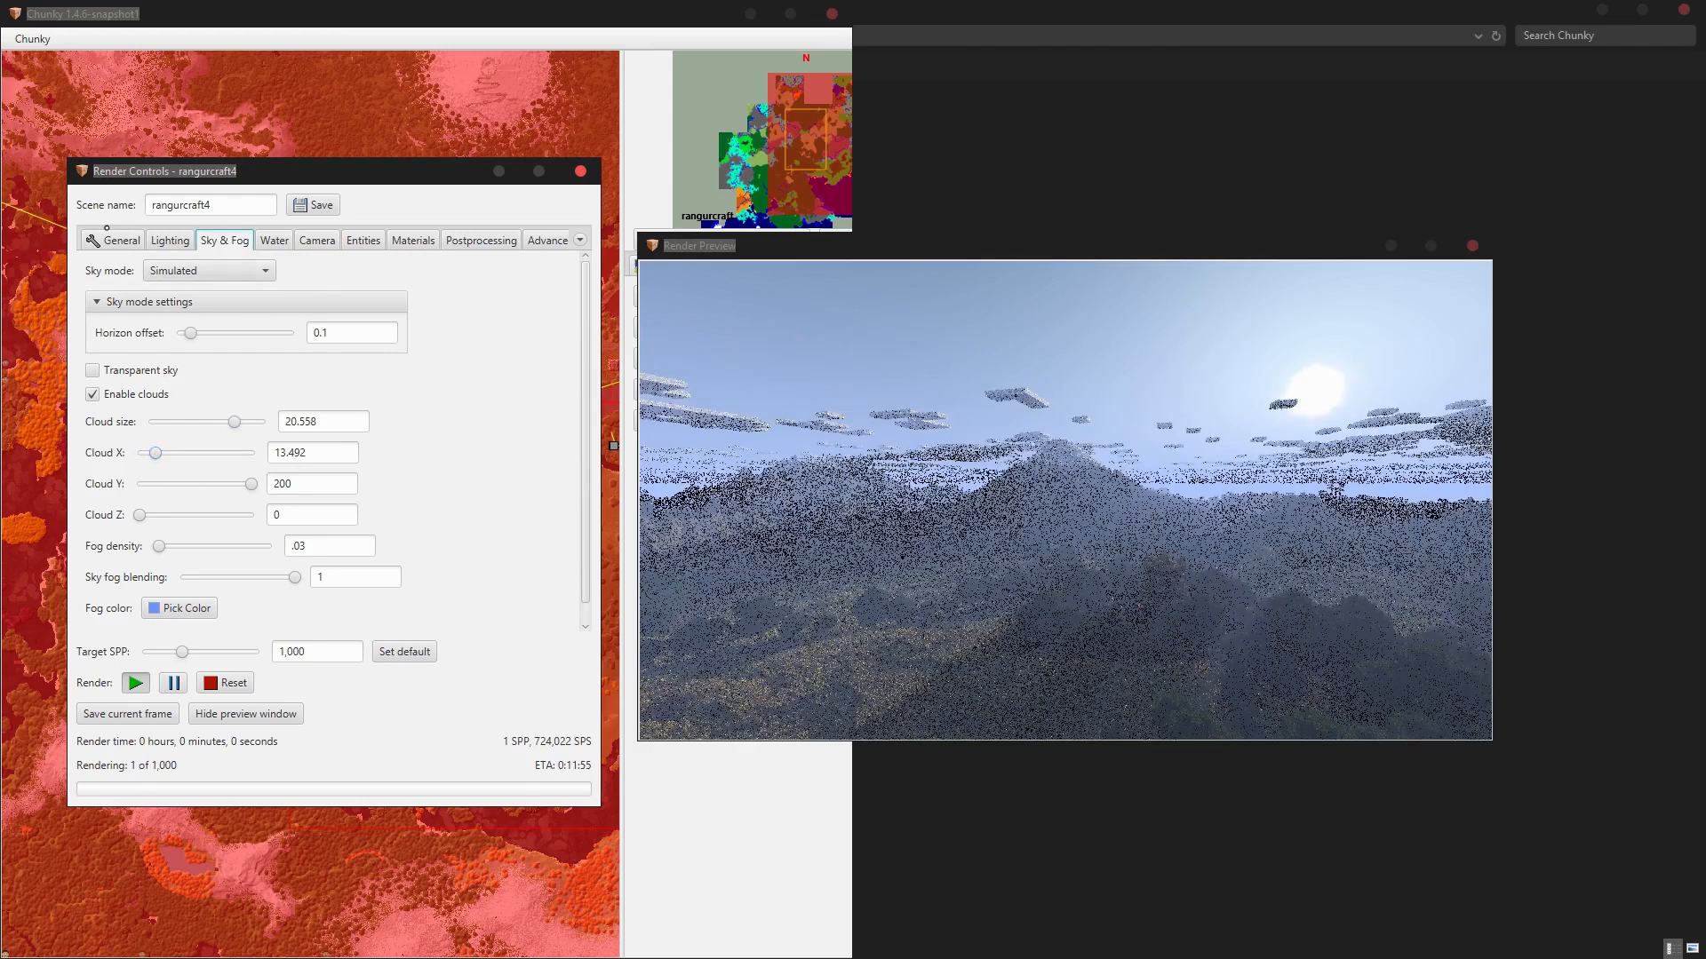
Halve the canvas size to 480x270.
left_click(116, 240)
left_click(101, 375)
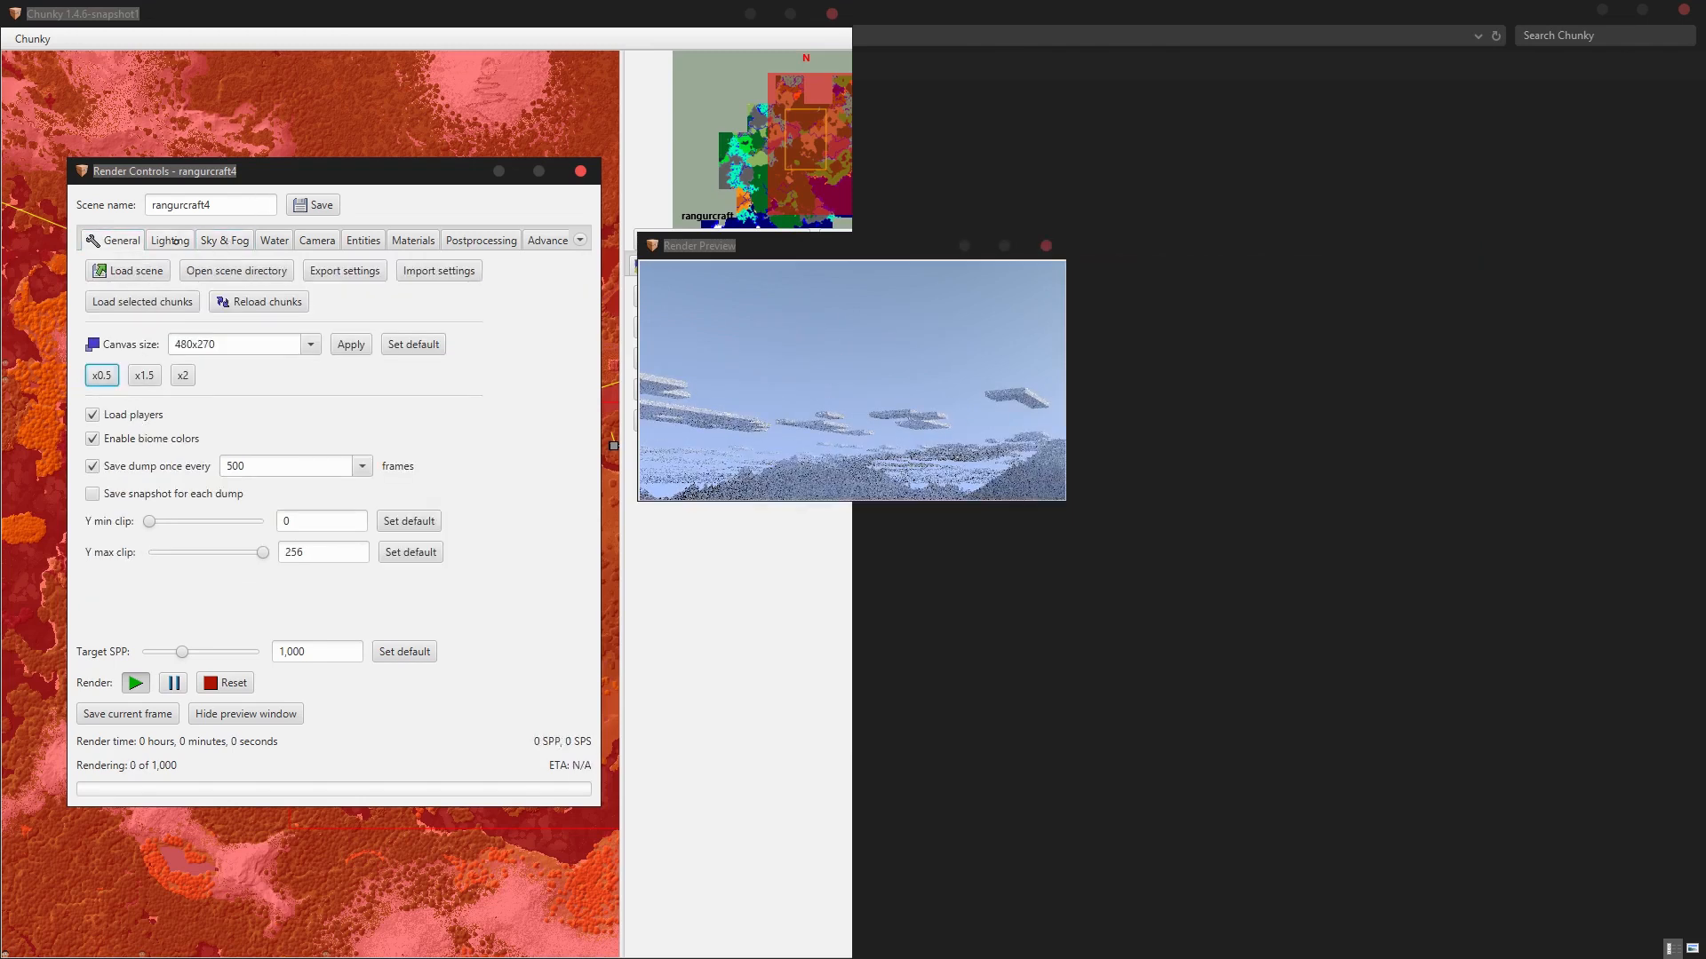
Shift the clouds further along X, trying 26.984 and settling on 32.54.
left_click(170, 240)
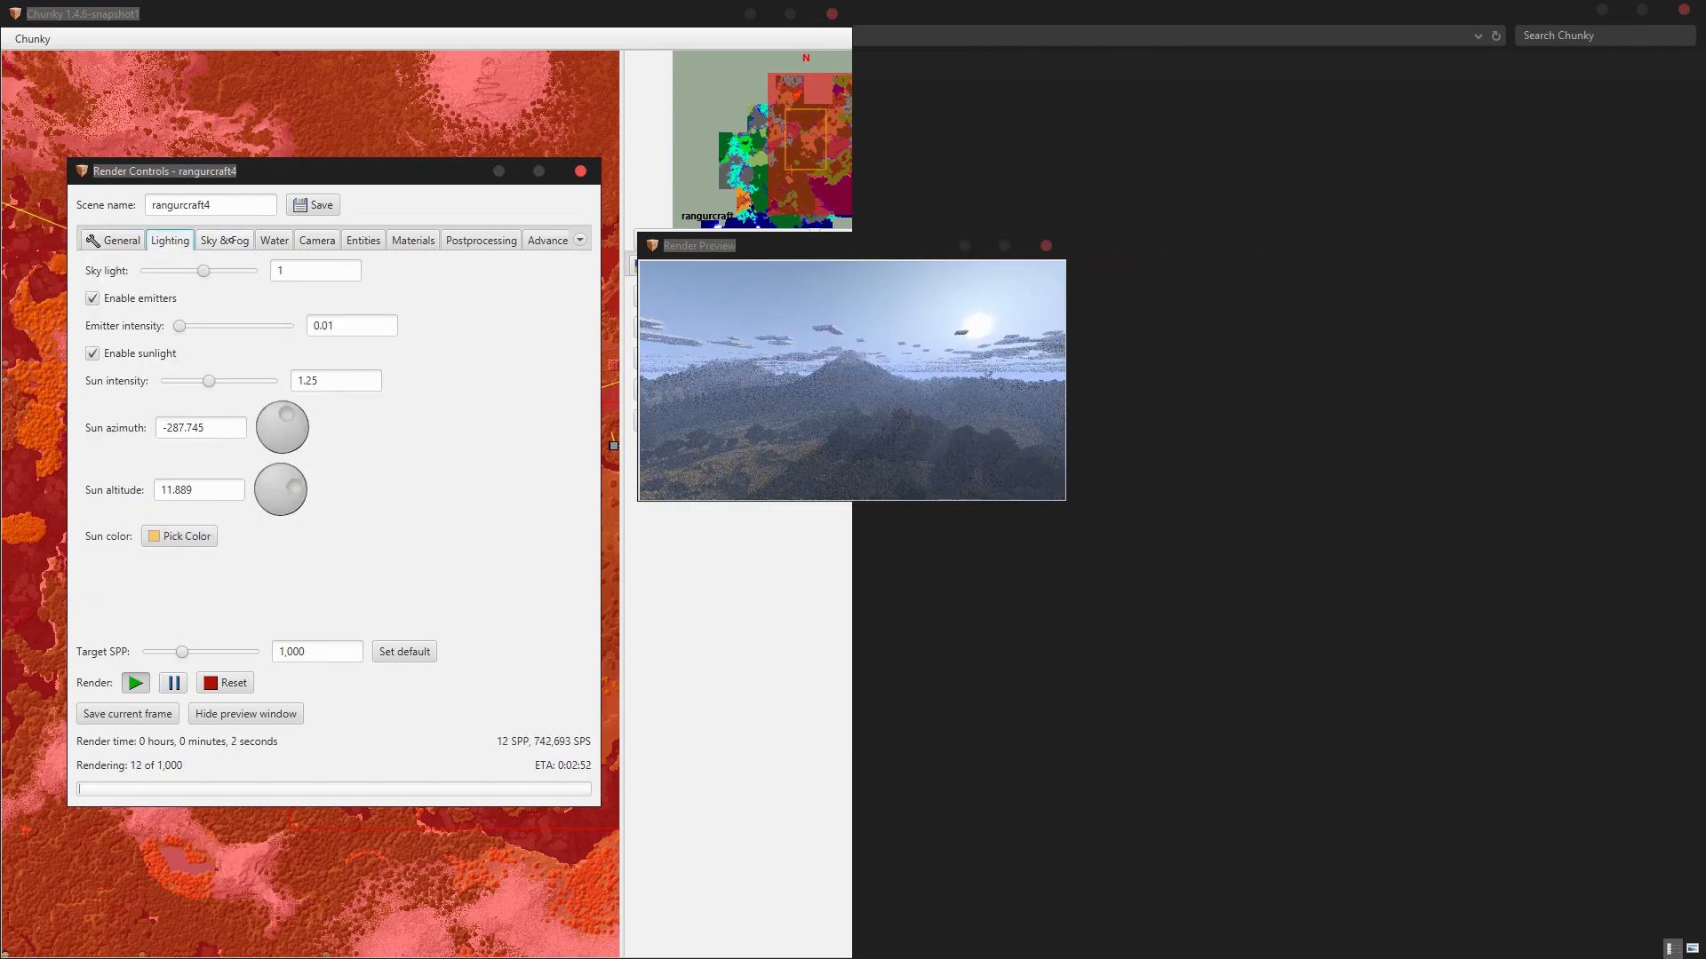
left_click(275, 240)
left_click(317, 240)
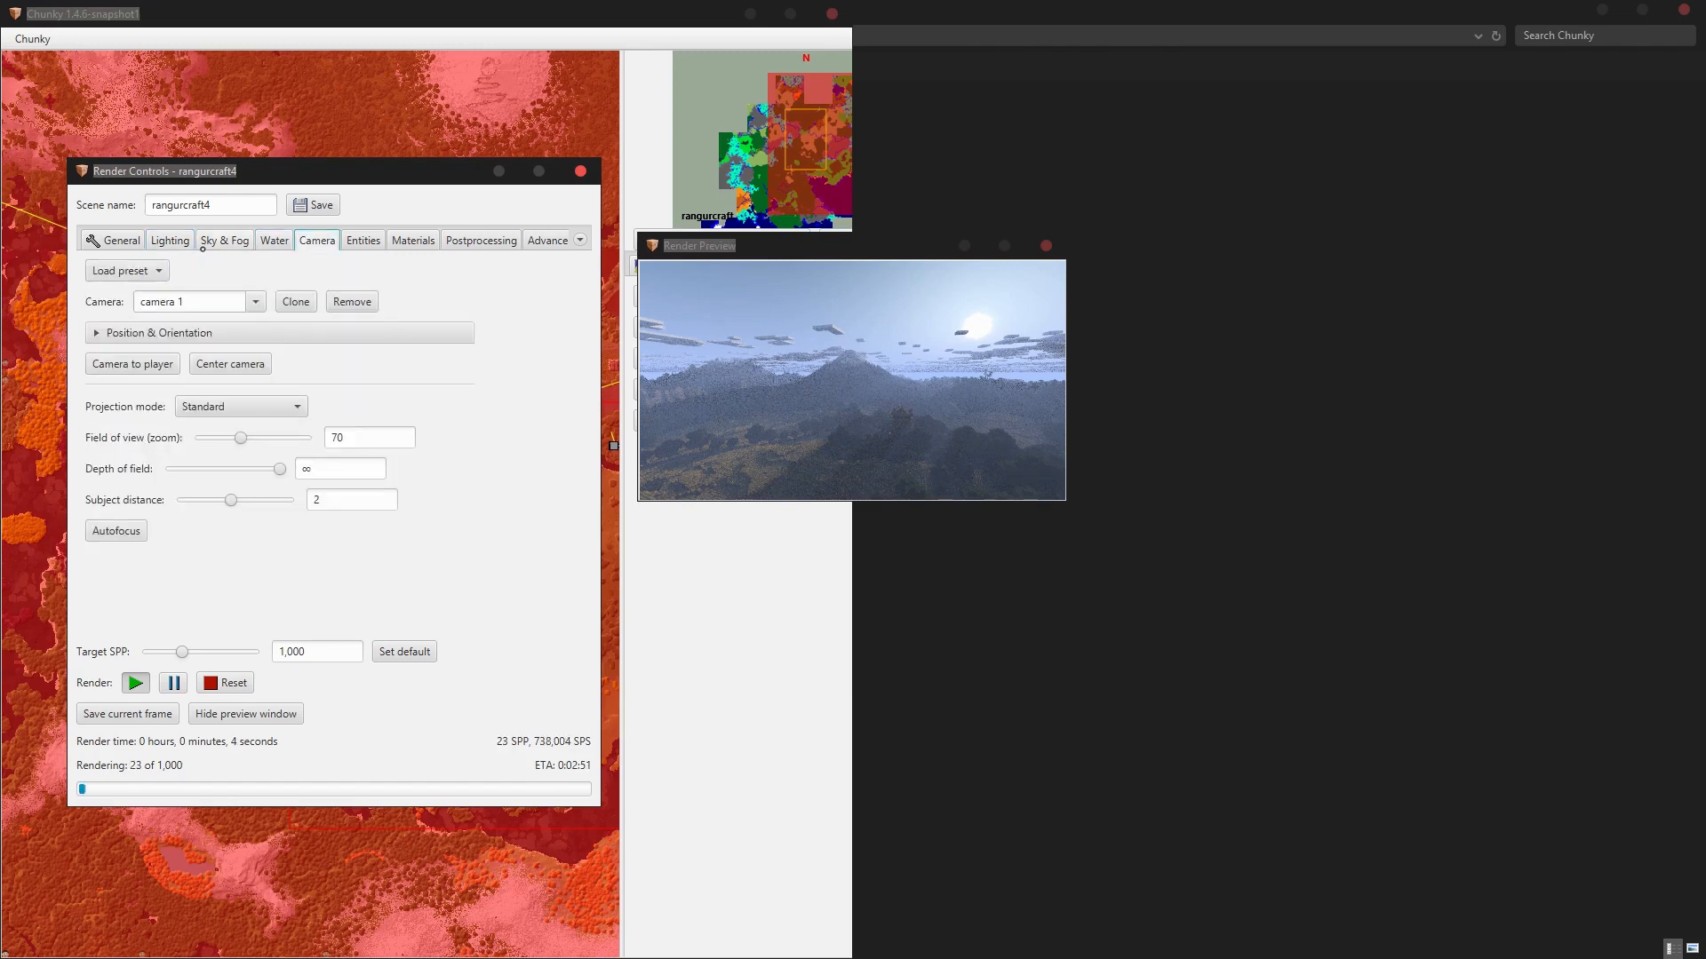
left_click(209, 242)
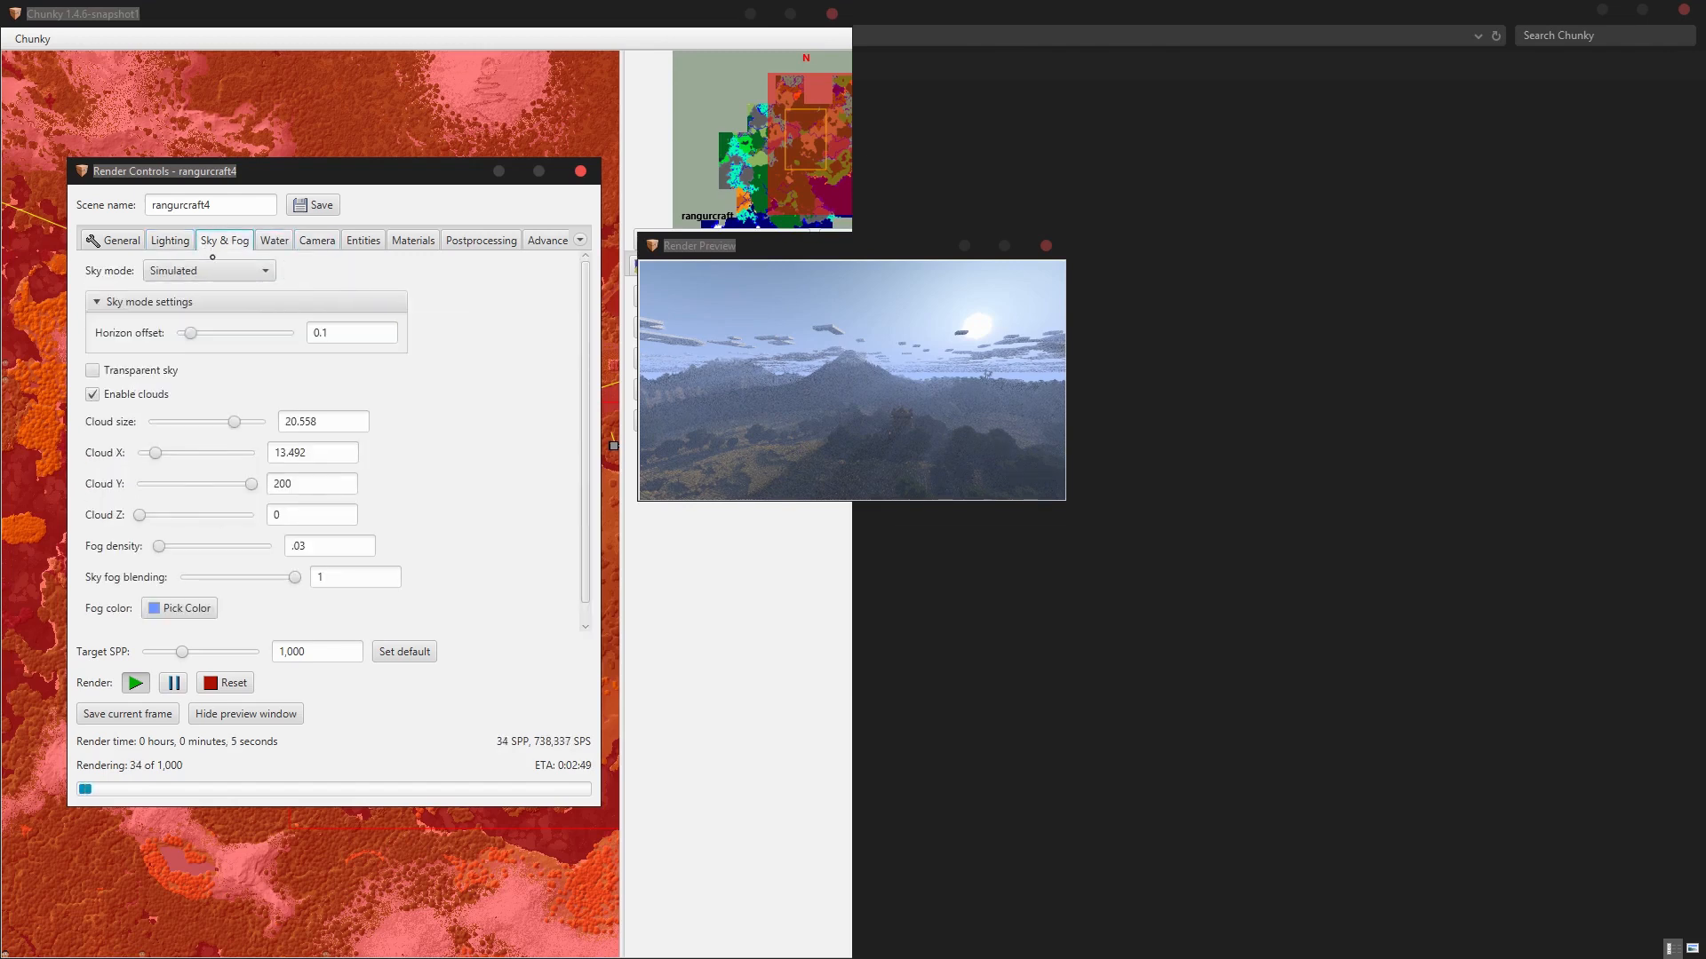
mouse_move(155, 452)
left_mouse_down()
mouse_move(188, 452)
mouse_move(171, 452)
left_mouse_up()
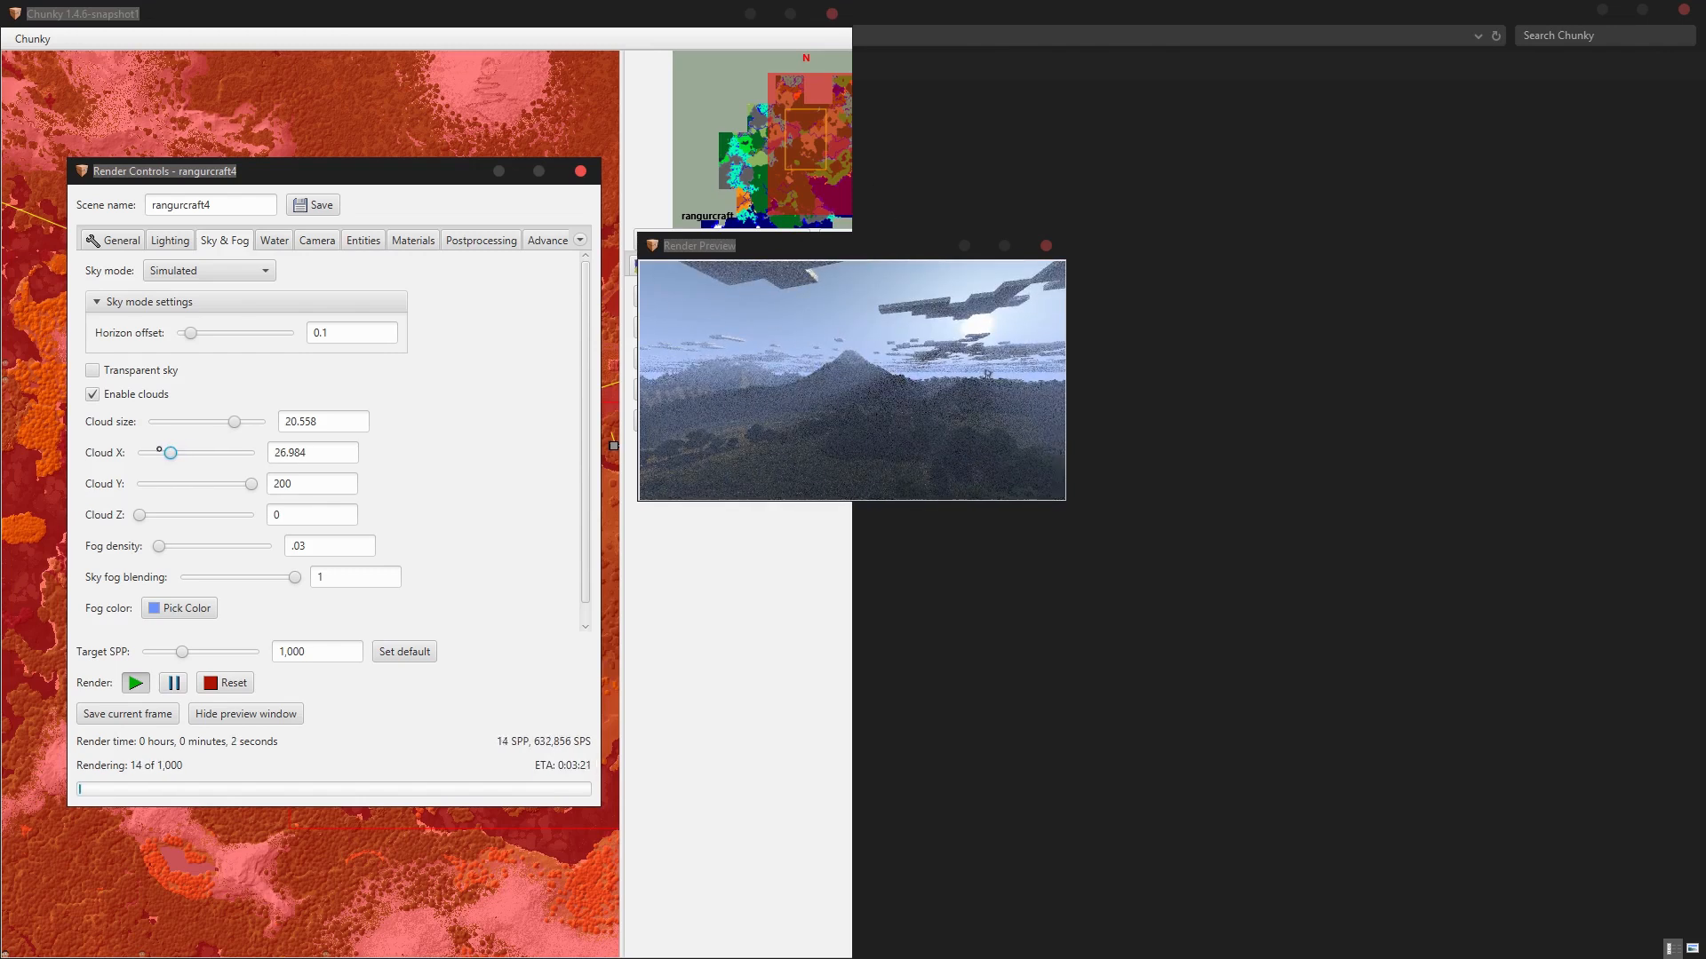
left_click_drag(168, 452, 177, 452)
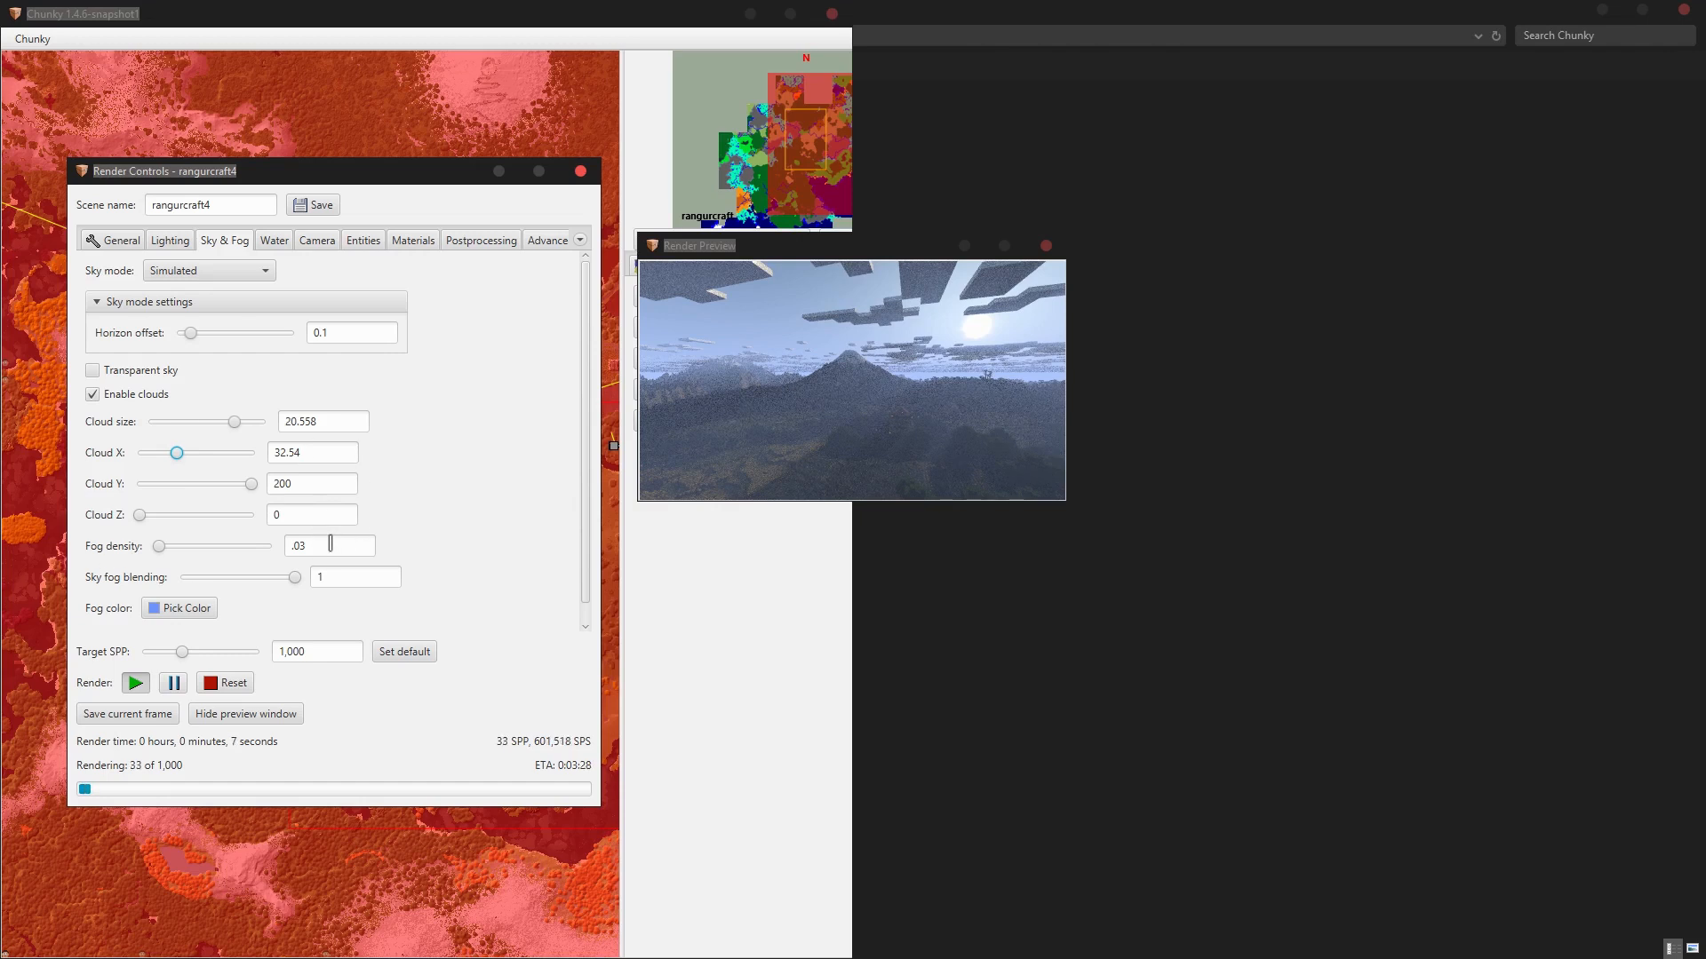
Raise the fog density to .08 and nudge Cloud X to 35.714.
left_click_drag(335, 544, 296, 548)
type("8")
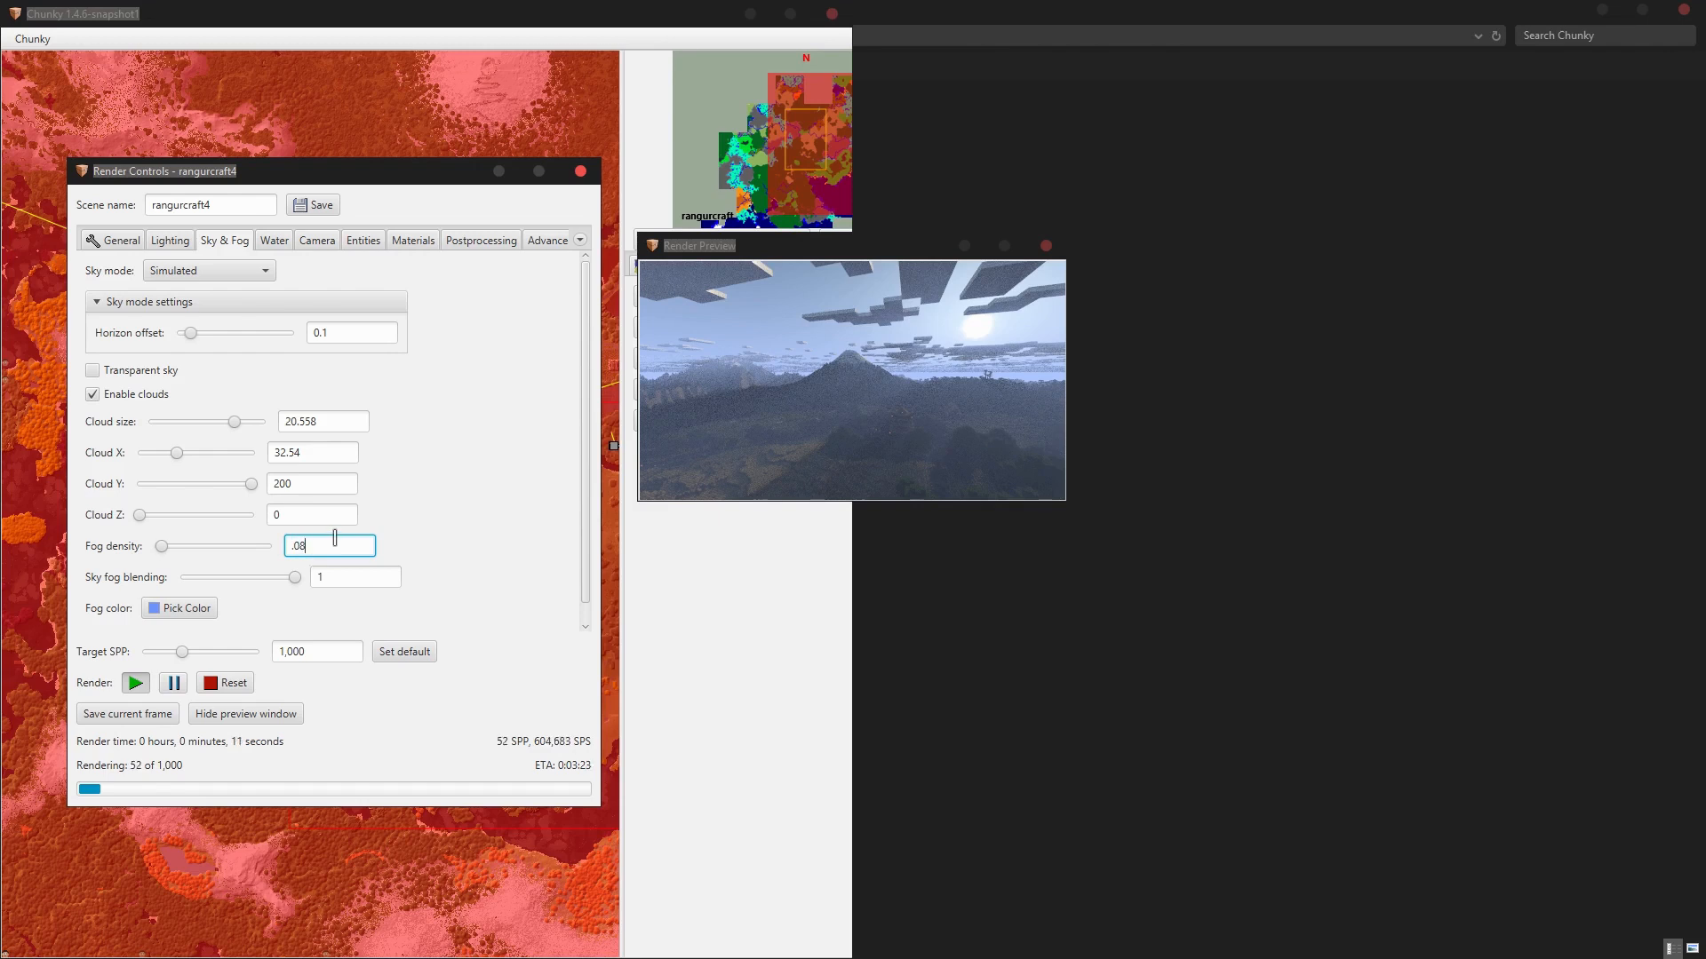
key("Return")
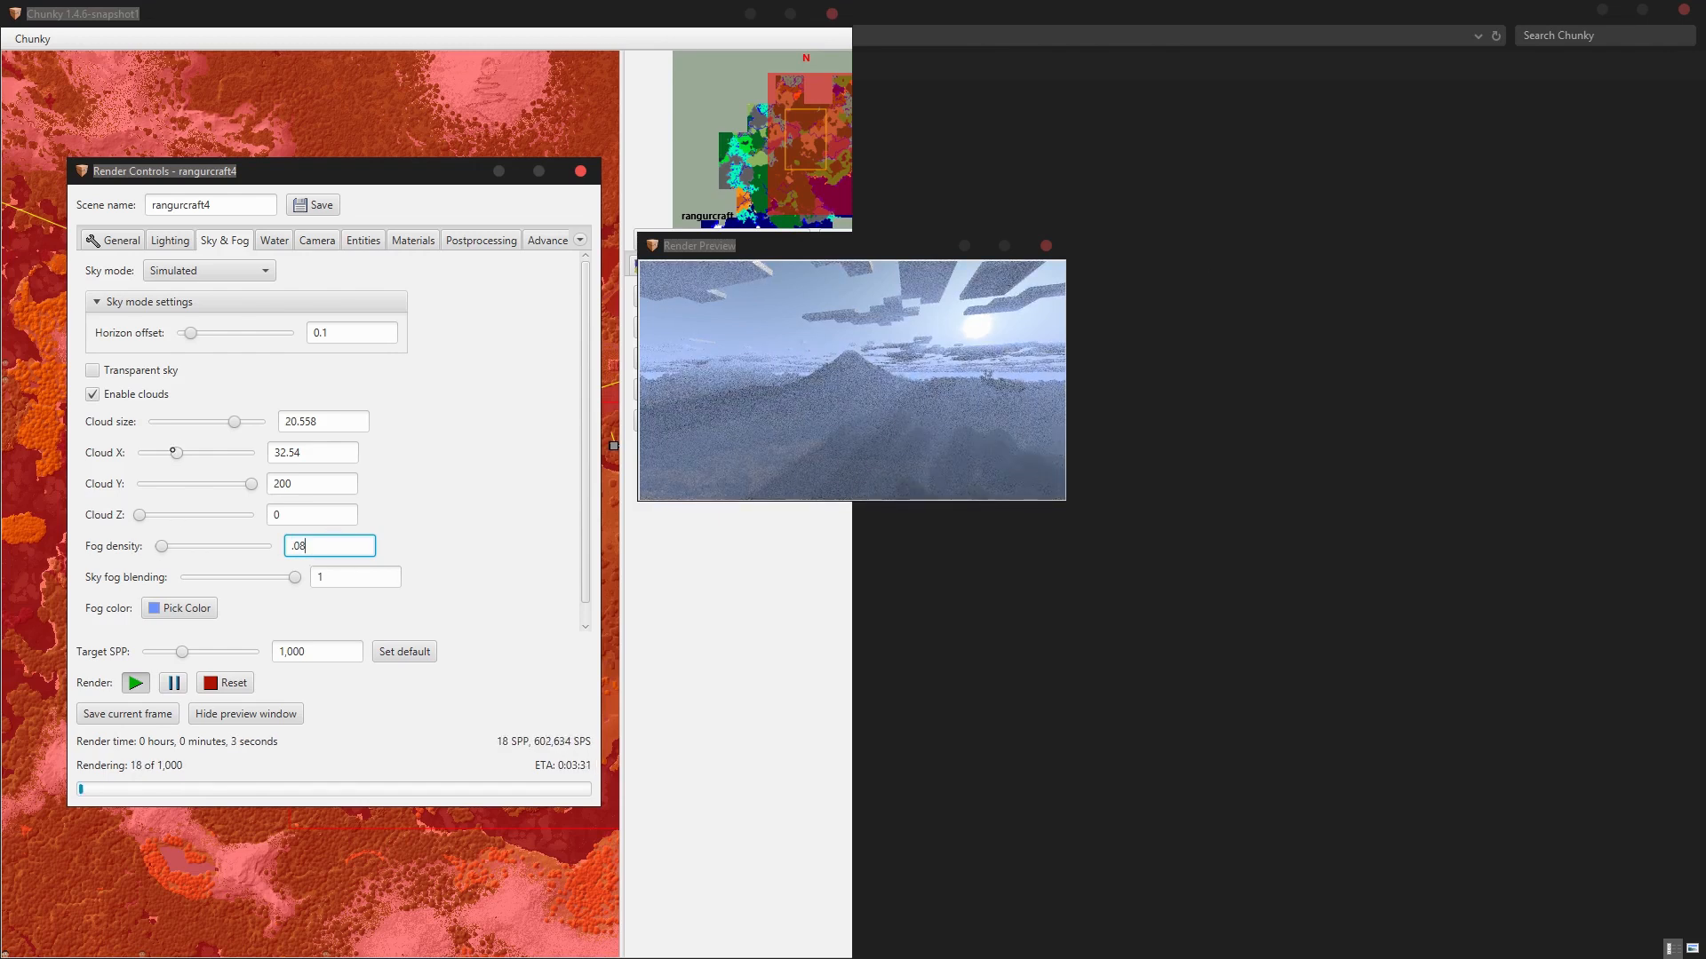
left_click_drag(176, 453, 181, 453)
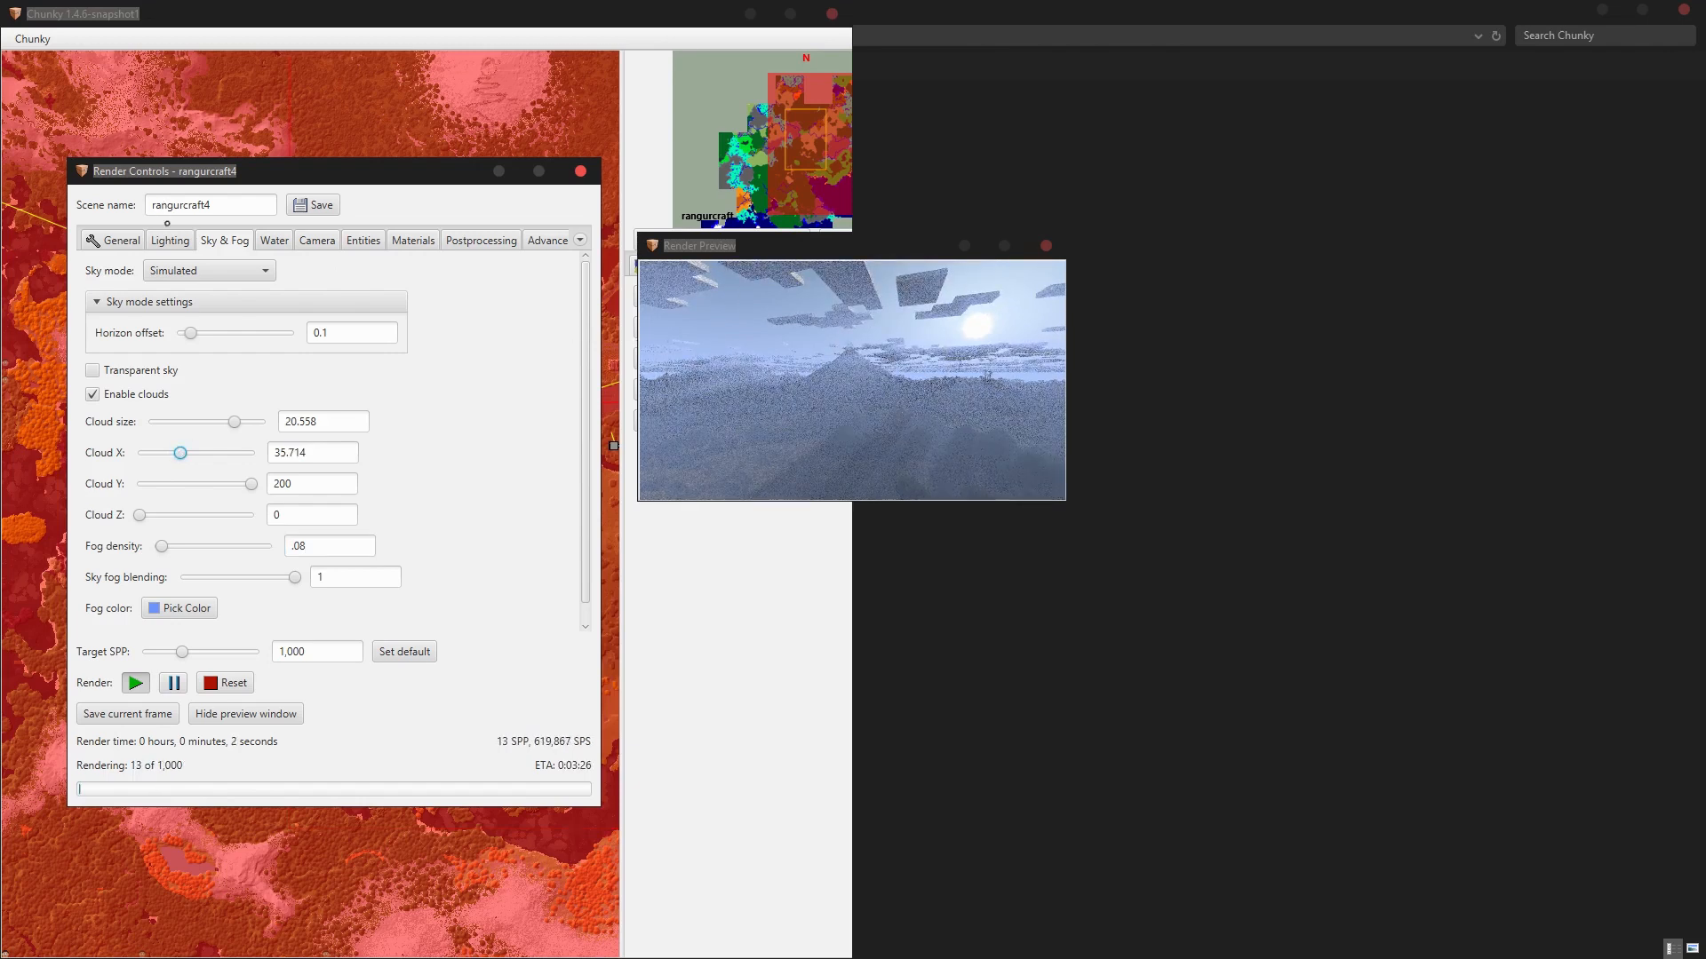
Adjust the sun's altitude and azimuth over the cloudy, foggy mountains.
left_click(169, 240)
mouse_move(293, 485)
left_mouse_down()
mouse_move(304, 453)
mouse_move(315, 480)
mouse_move(304, 449)
mouse_move(318, 487)
mouse_move(312, 473)
left_mouse_up()
mouse_move(293, 414)
left_mouse_down()
mouse_move(324, 430)
mouse_move(296, 388)
left_mouse_up()
Reset the running render to return the scene to preview mode.
left_click(115, 240)
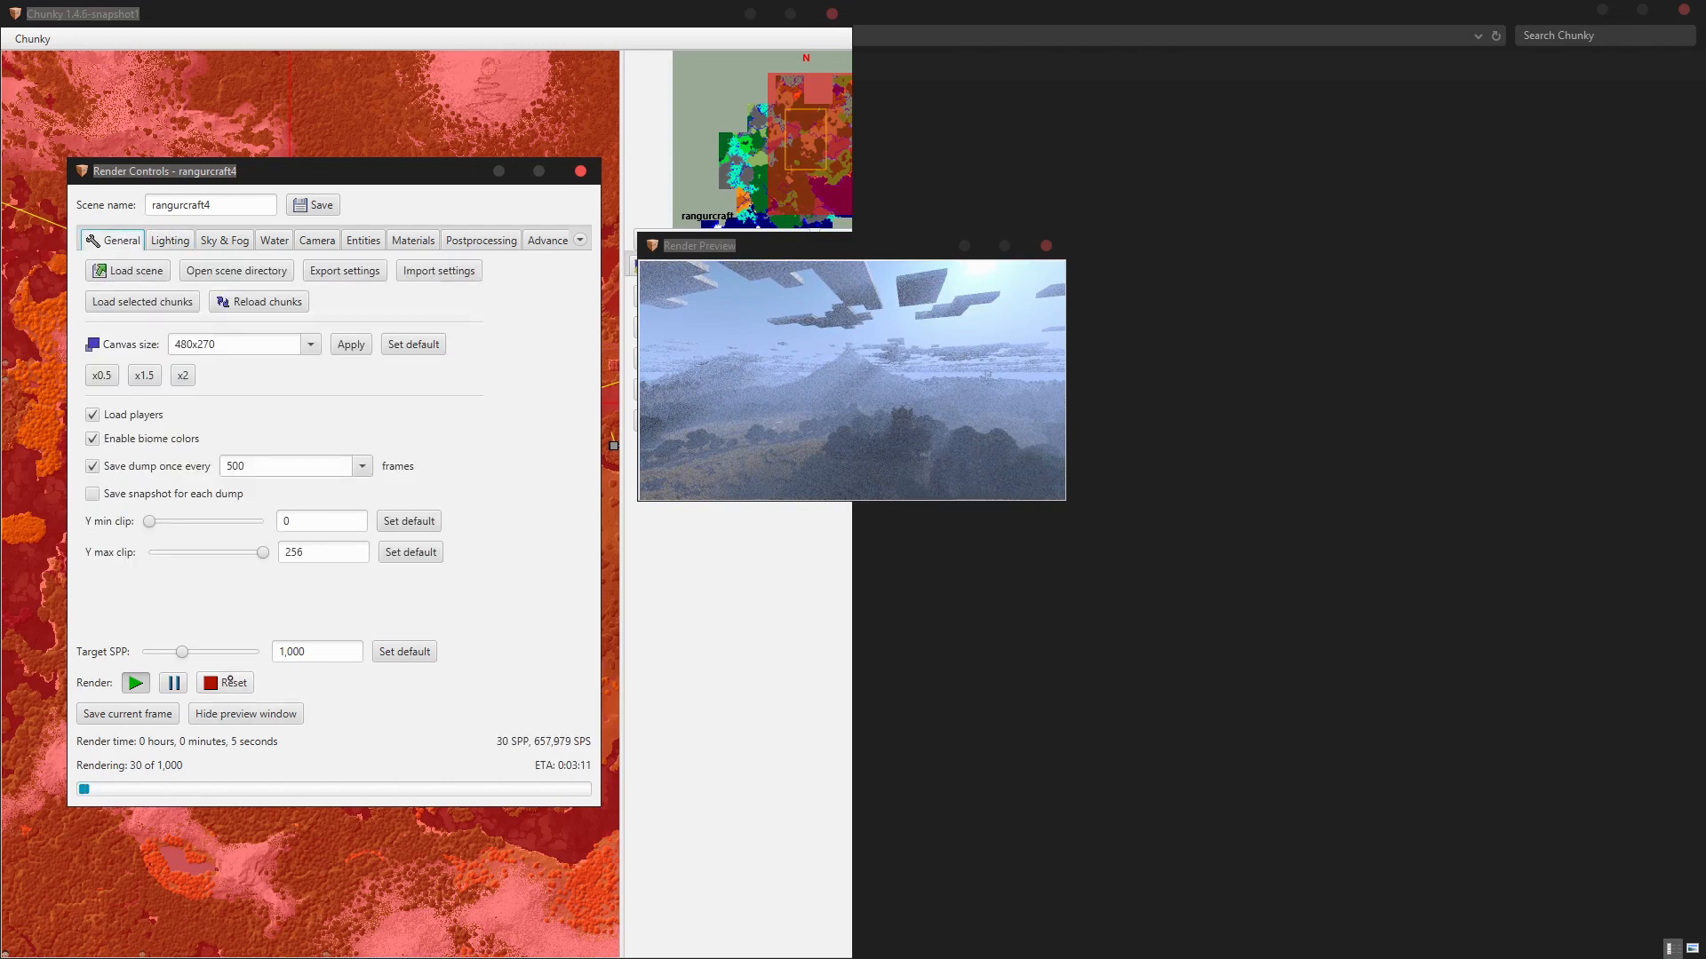
left_click(231, 681)
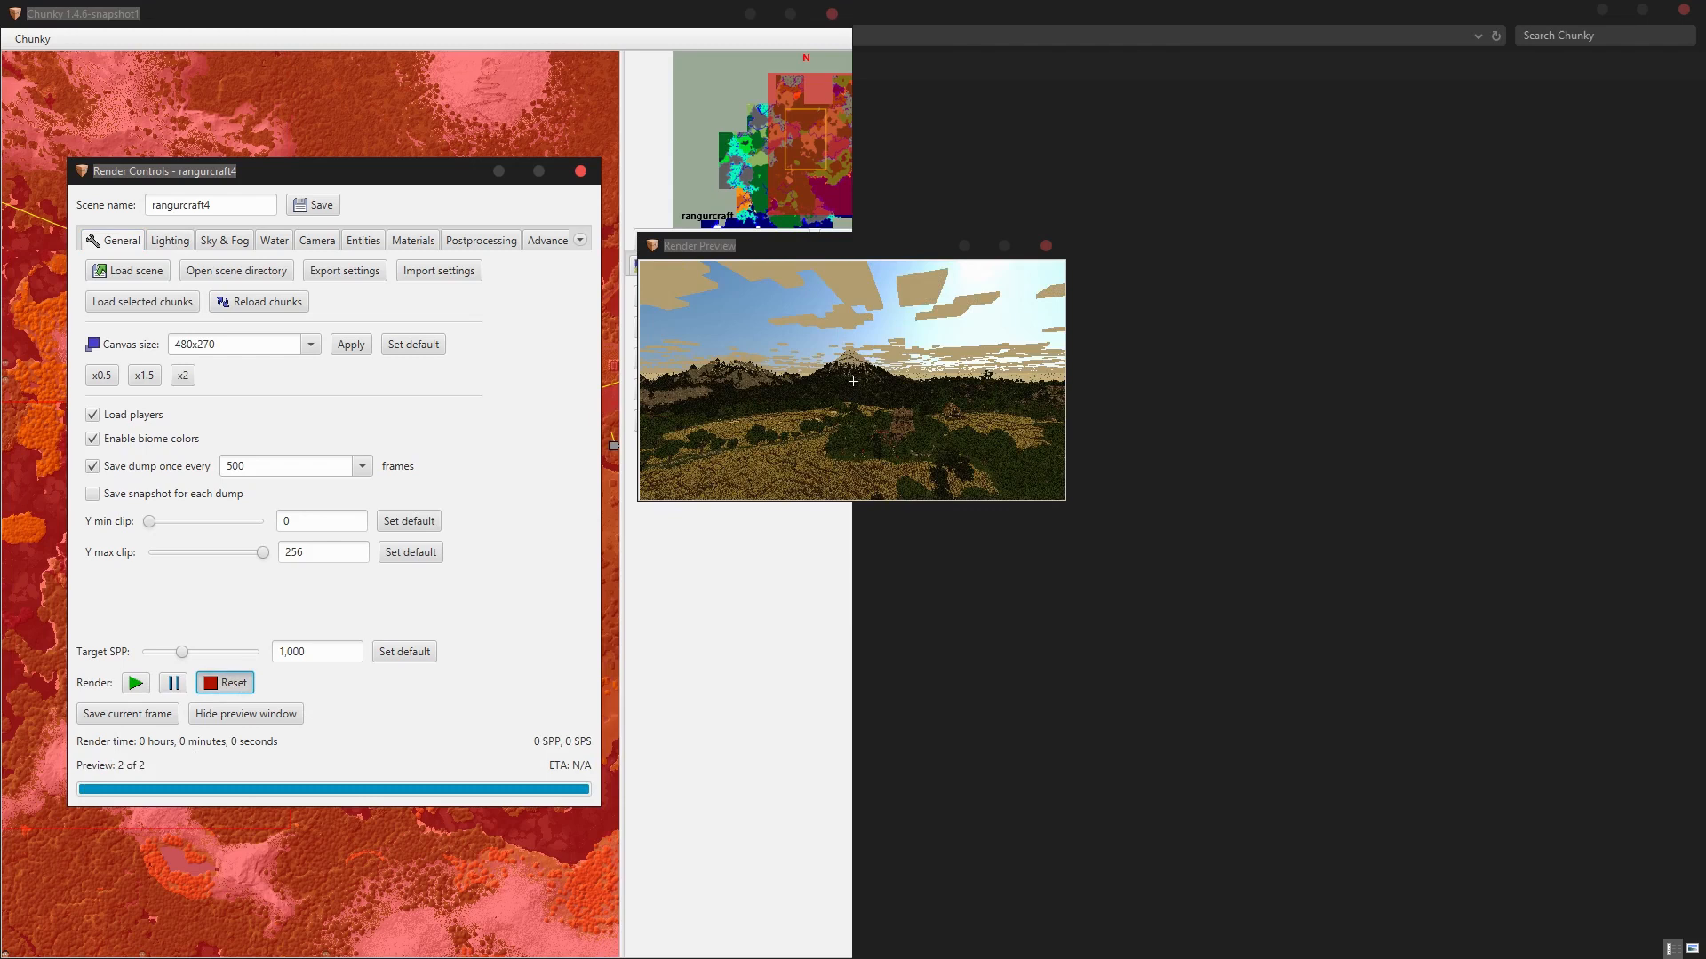